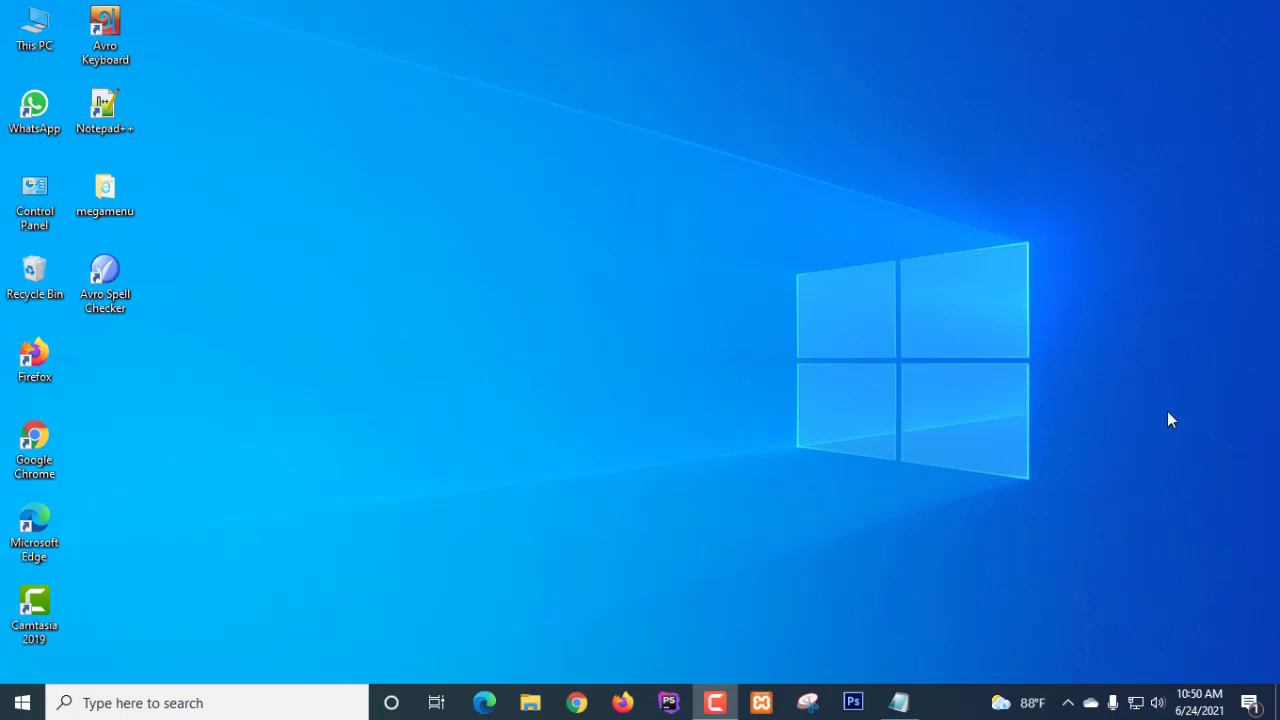
- Launch Chrome and load techbanglamedia.com/cpanel to reach the cPanel login page on port 2083
click(577, 703)
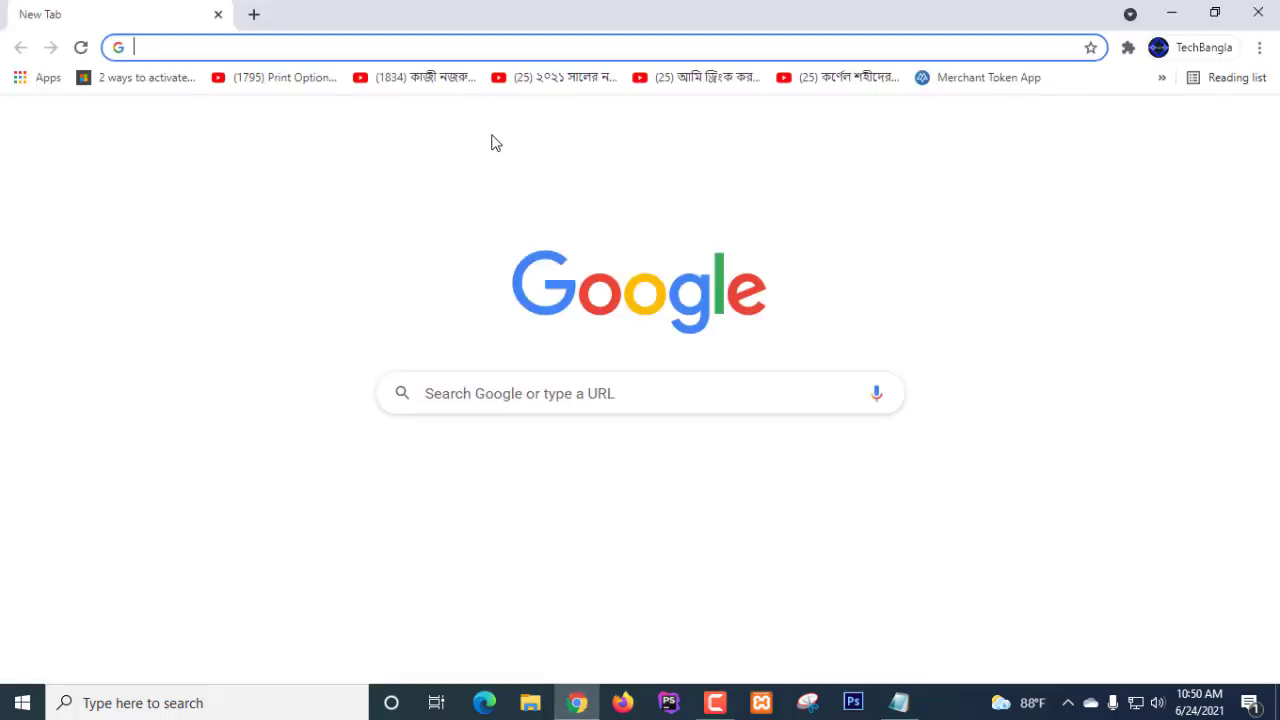
click(401, 50)
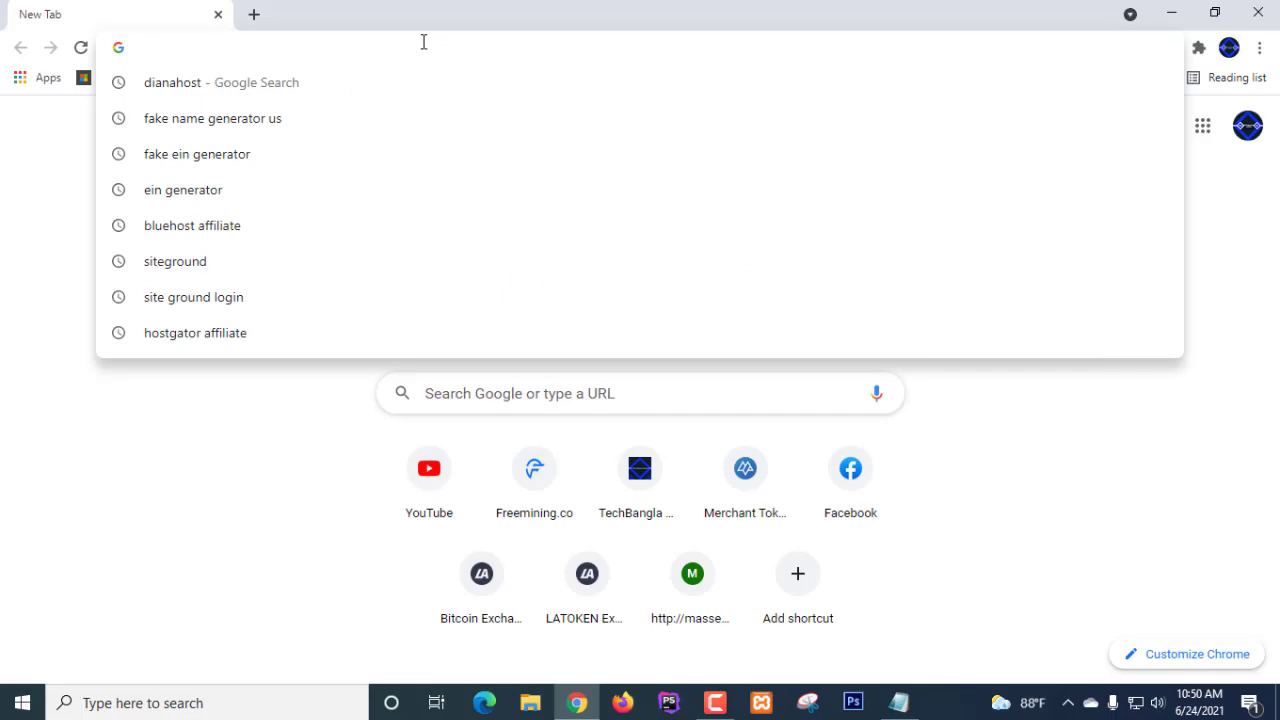
text(techbanglamedia.com)
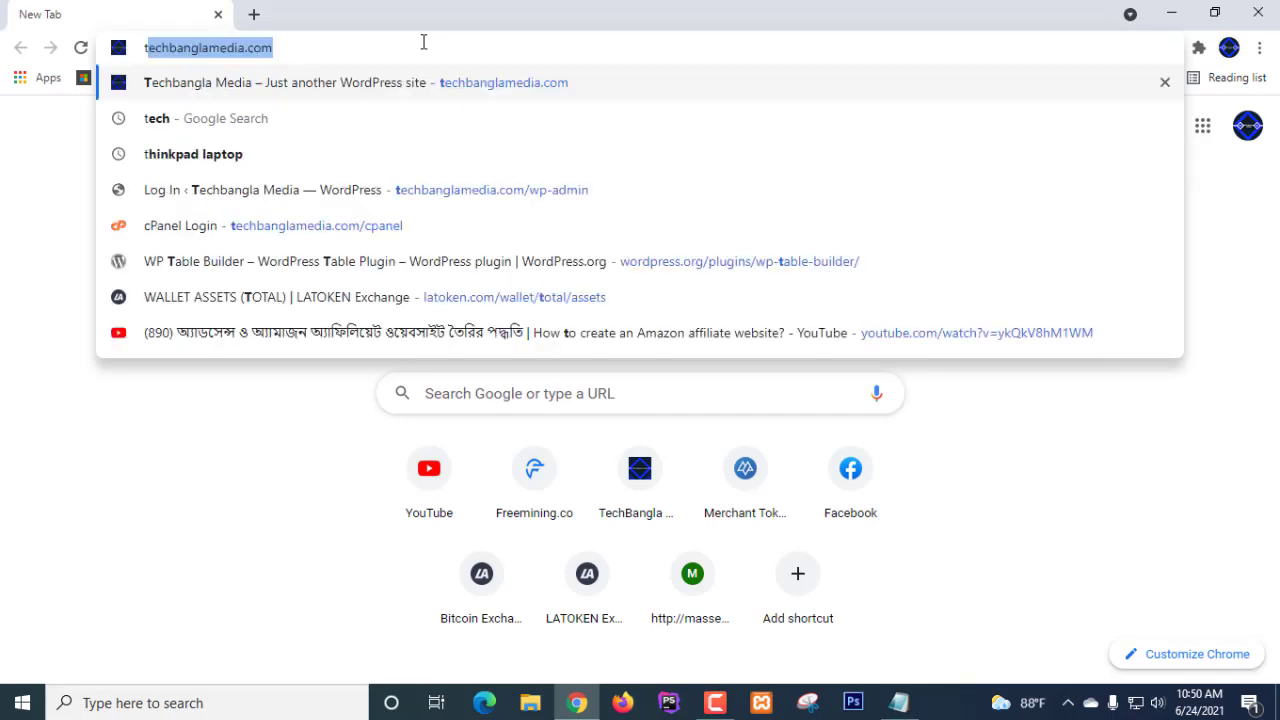
key(Right)
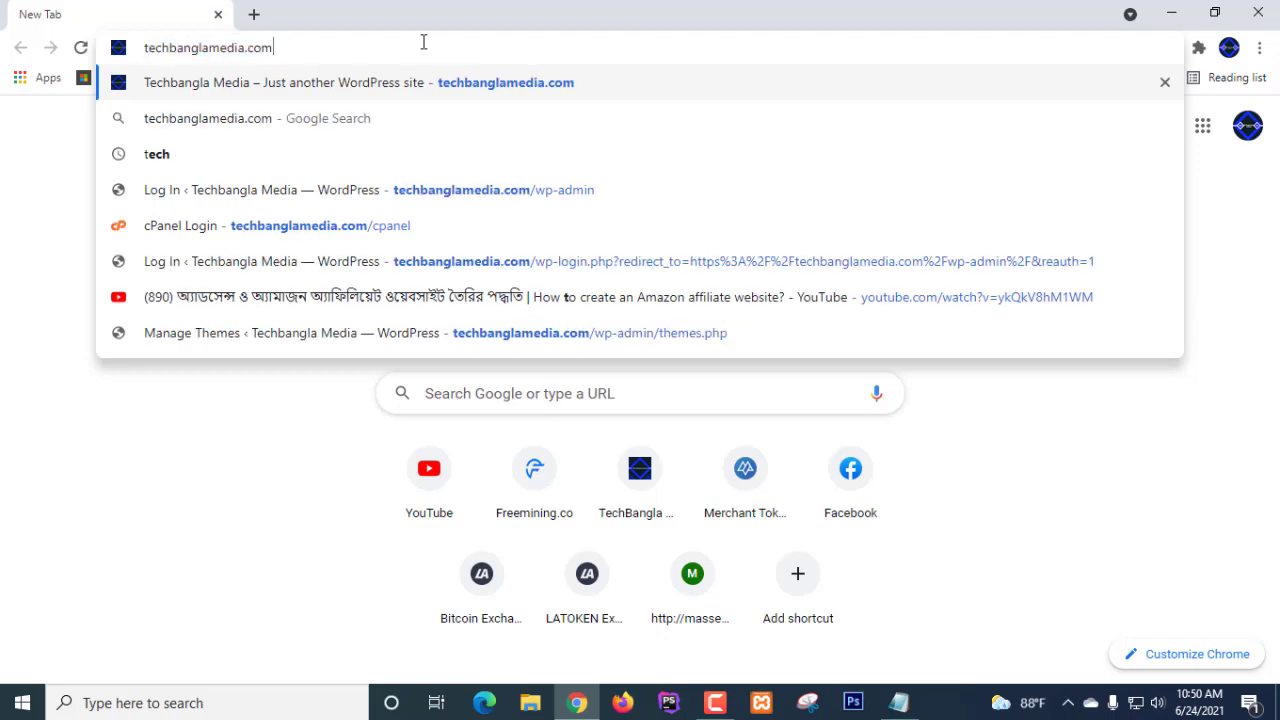
text(/)
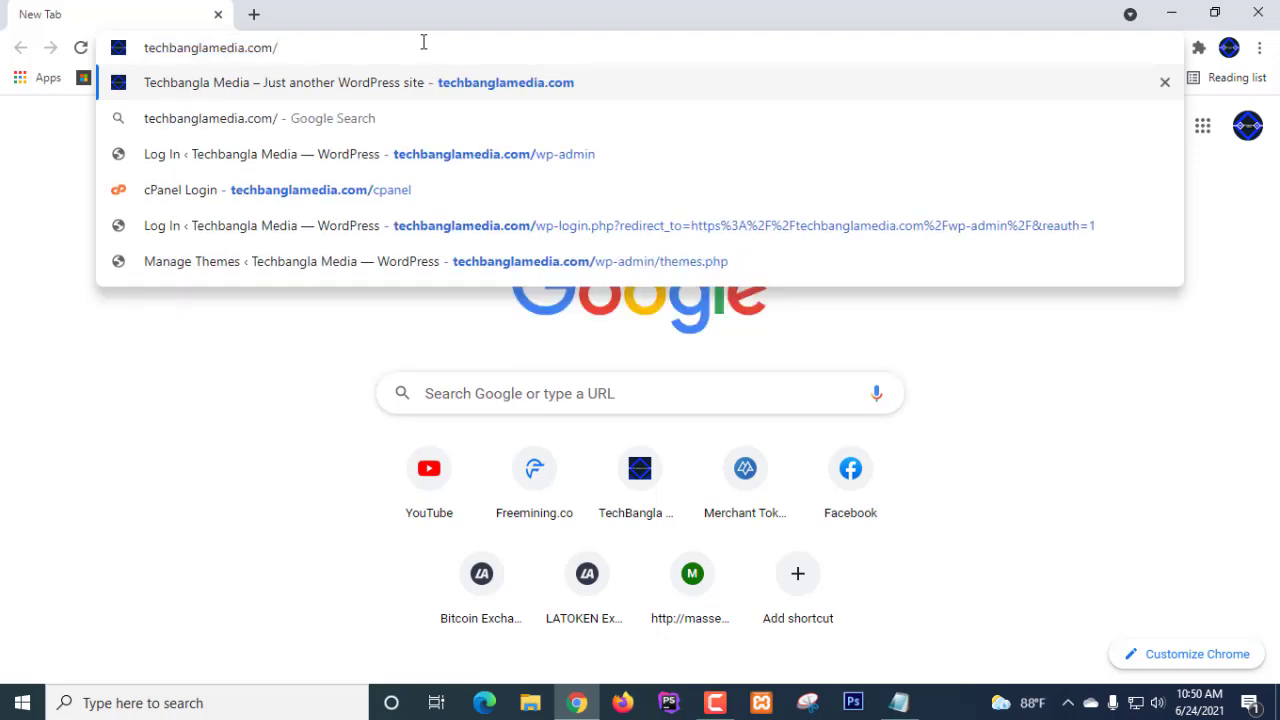
text(c)
key(Return)
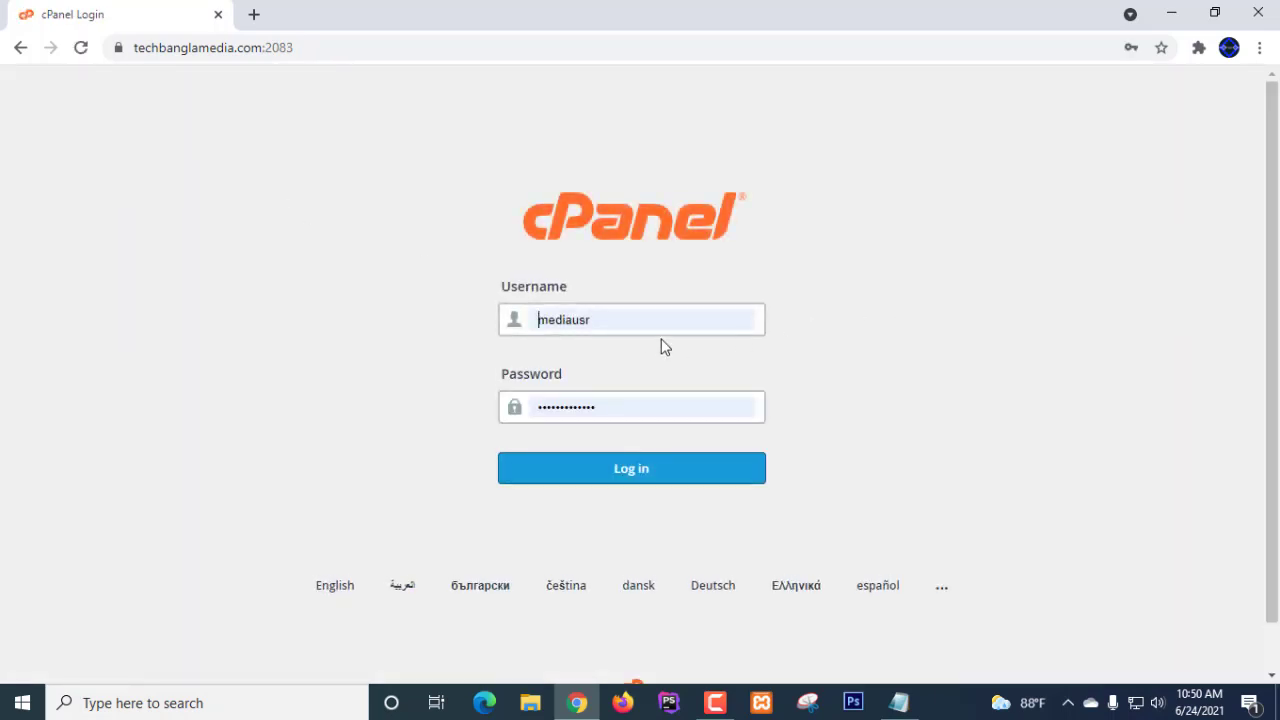
- Log in to cPanel with the second saved account from Chrome's autofill list
click(608, 320)
double_click(560, 320)
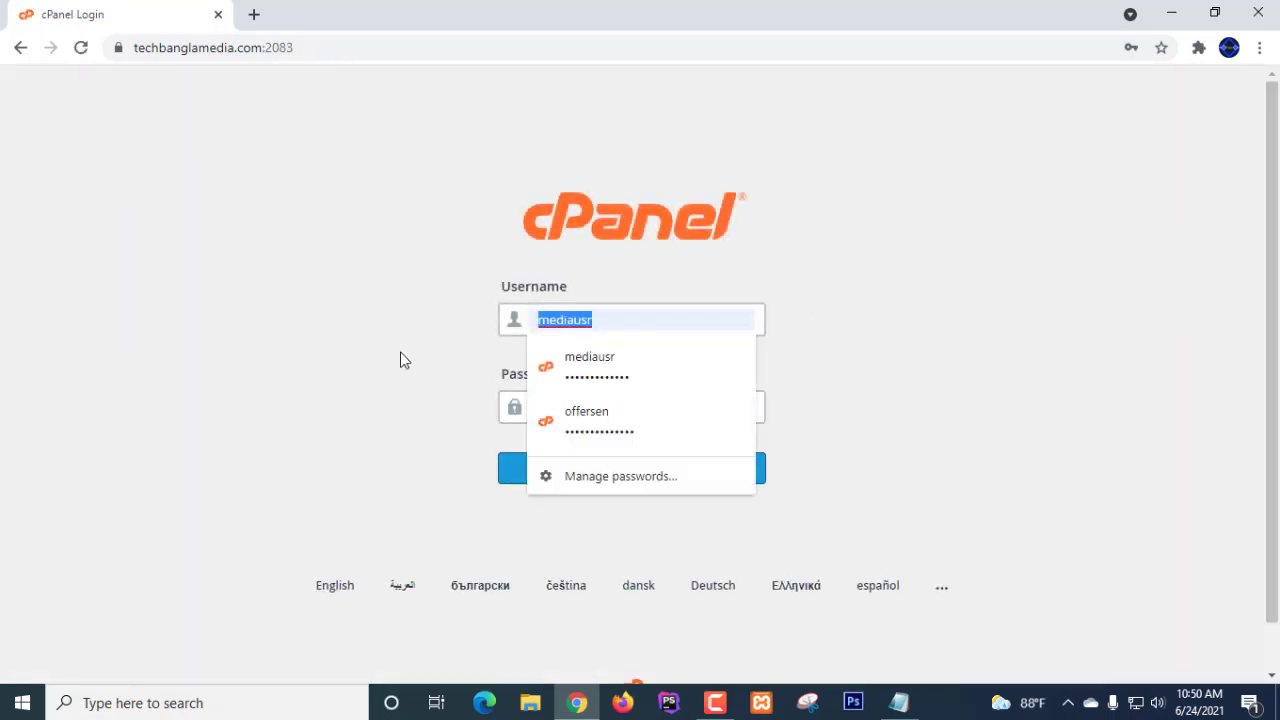
click(590, 420)
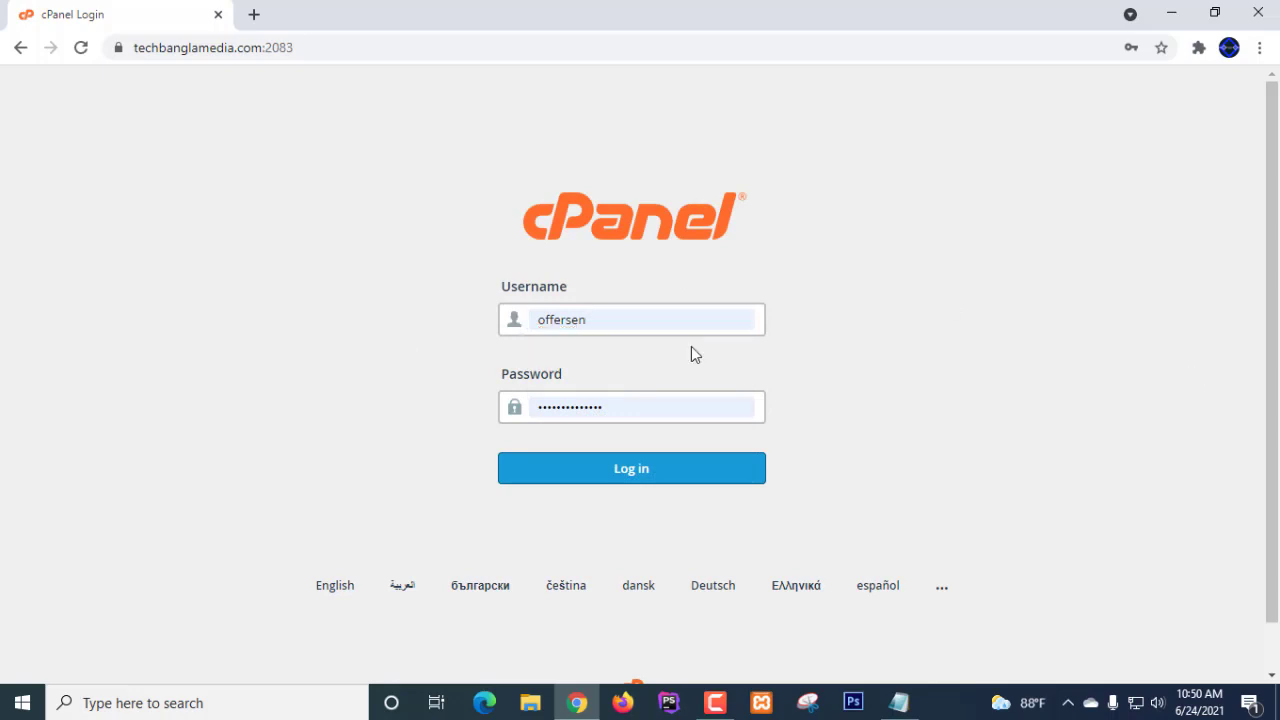
scroll(962, 309, down, 1)
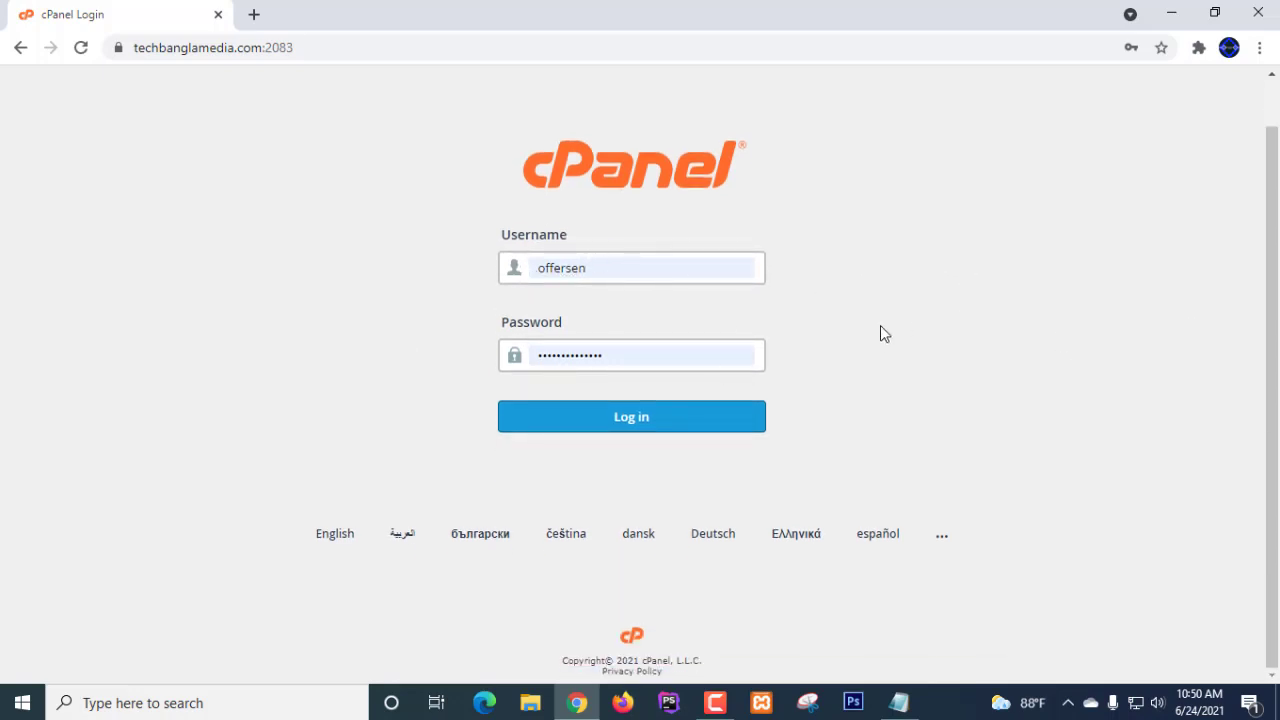
scroll(320, 147, up, 1)
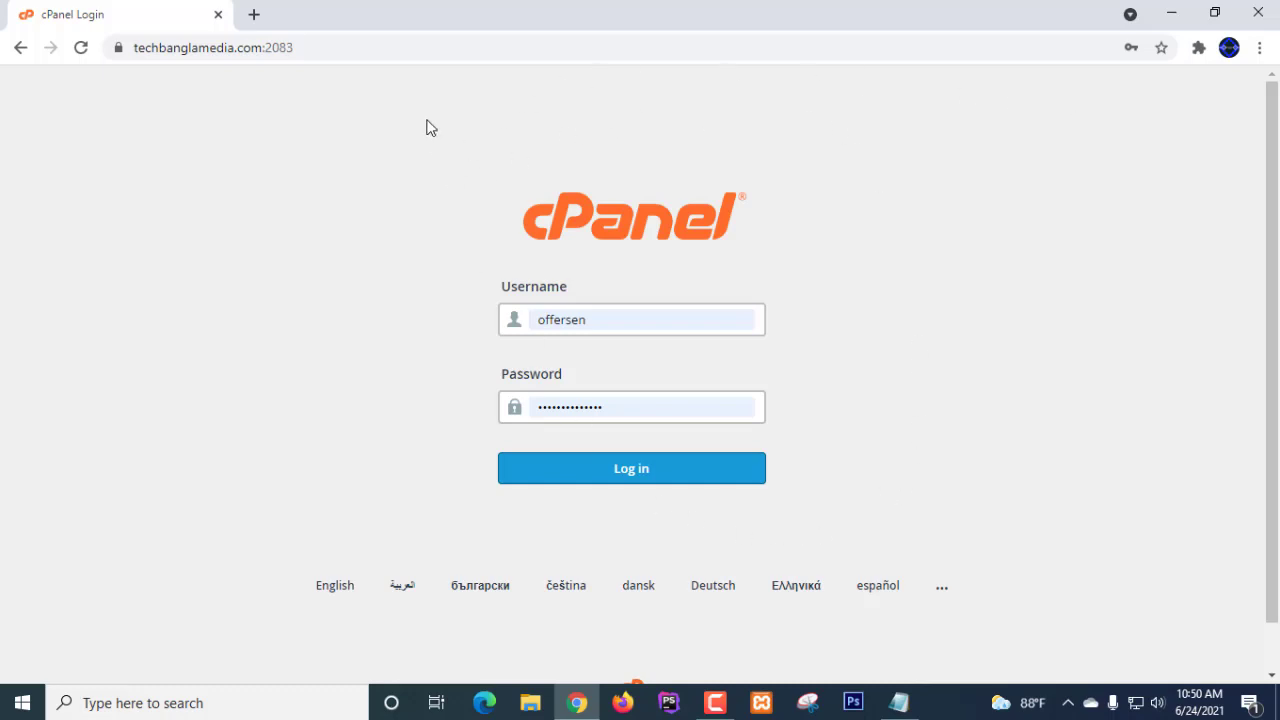
click(322, 49)
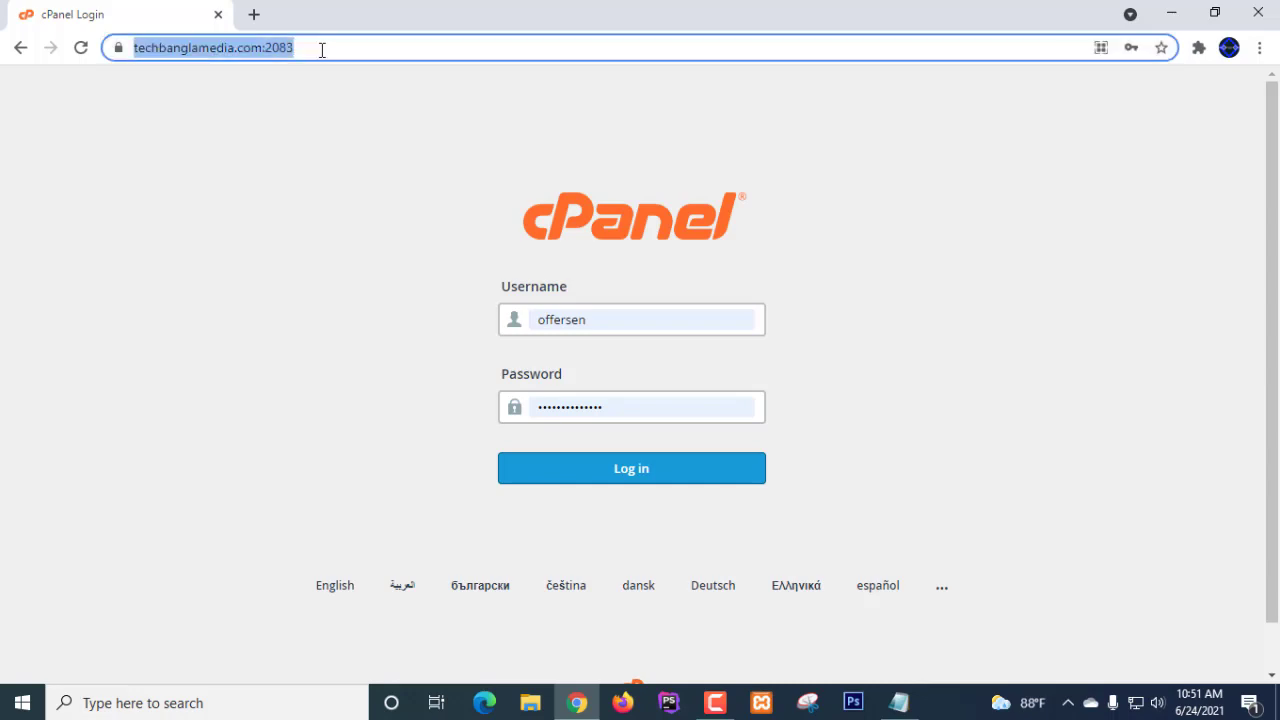
click(323, 49)
click(289, 117)
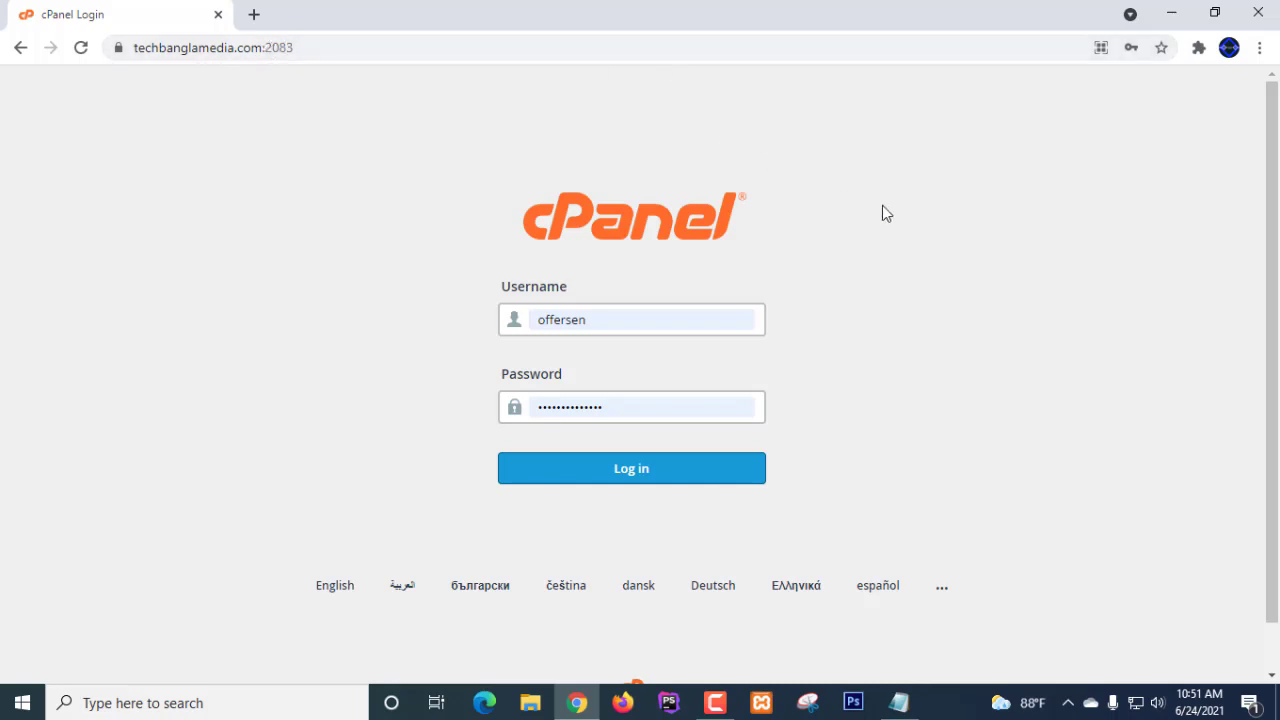
click(660, 482)
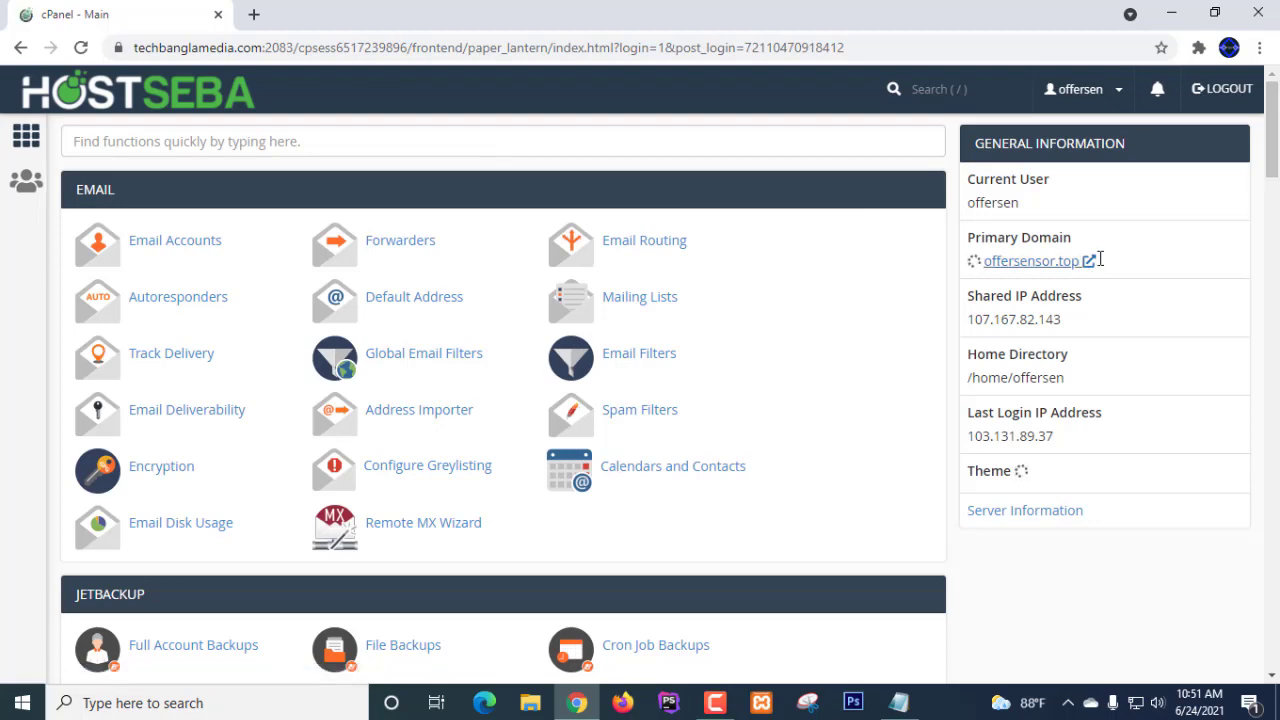
- Scroll the cPanel home page past Email, JetBackup, Files and Databases toward the Domains tools
scroll(518, 230, down, 5)
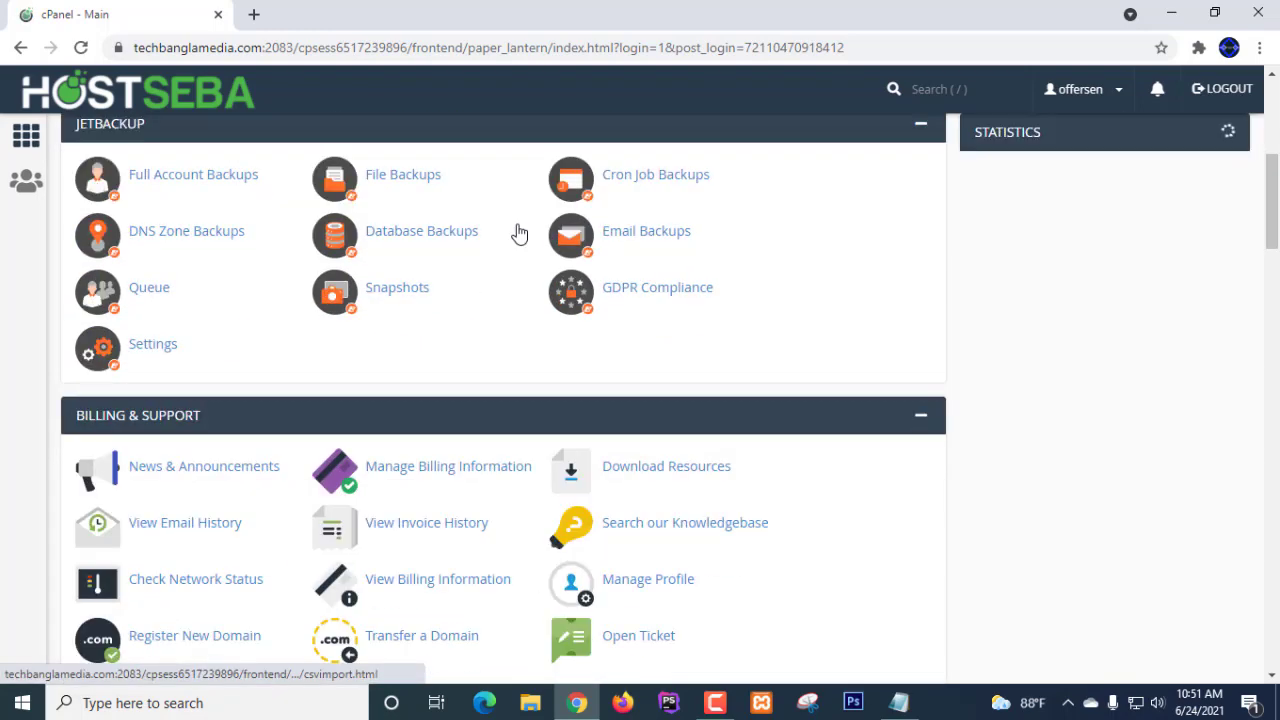
scroll(518, 230, down, 3)
scroll(518, 230, up, 8)
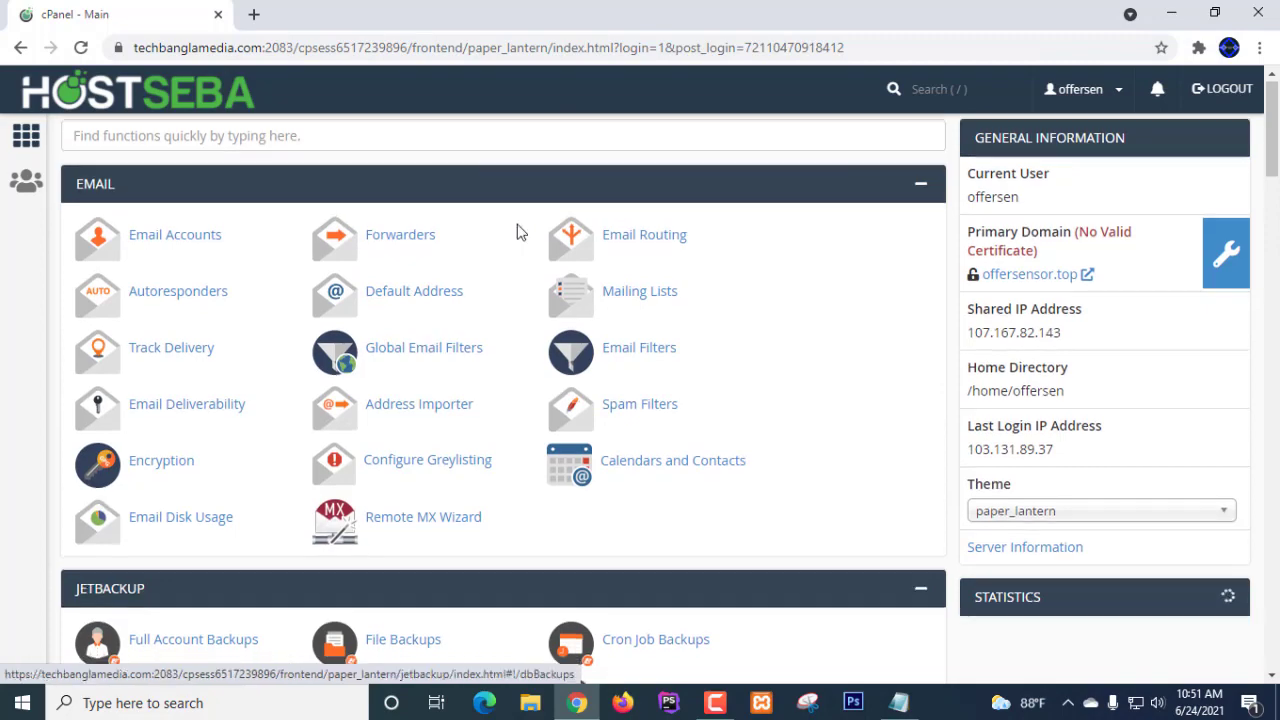
scroll(518, 232, down, 3)
scroll(518, 232, up, 3)
scroll(518, 232, down, 1)
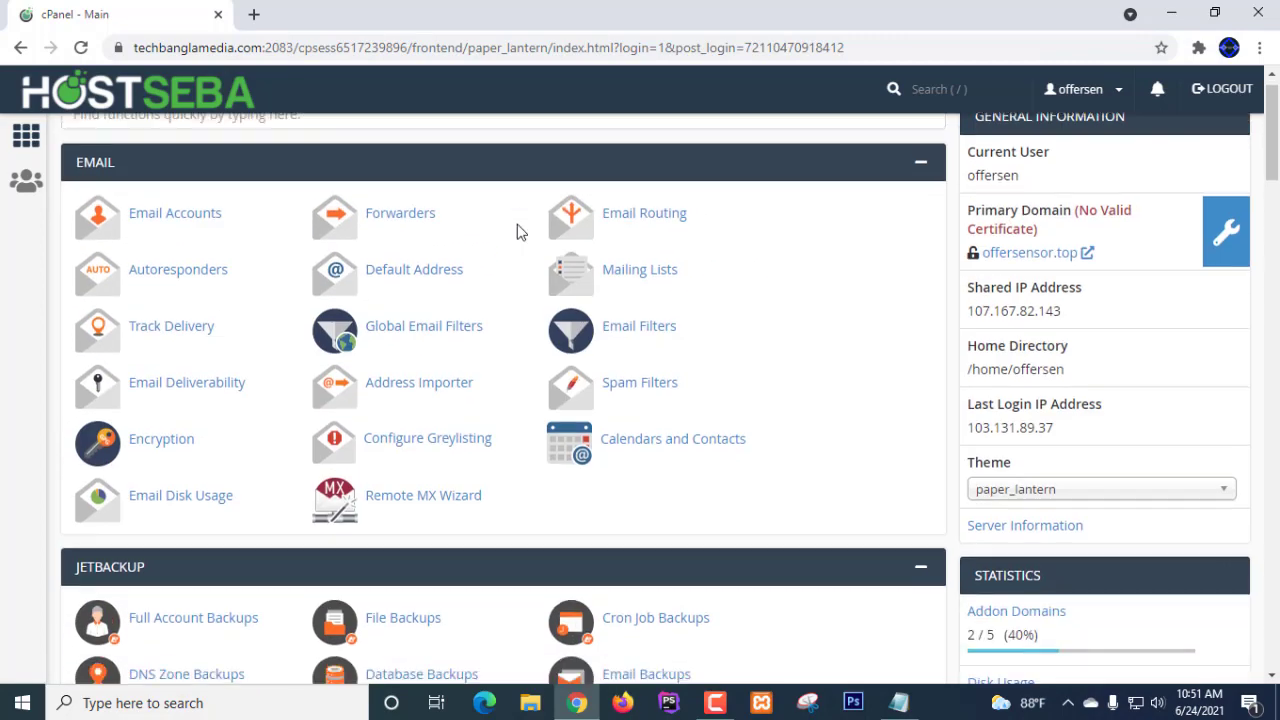
scroll(518, 232, down, 3)
scroll(518, 232, up, 4)
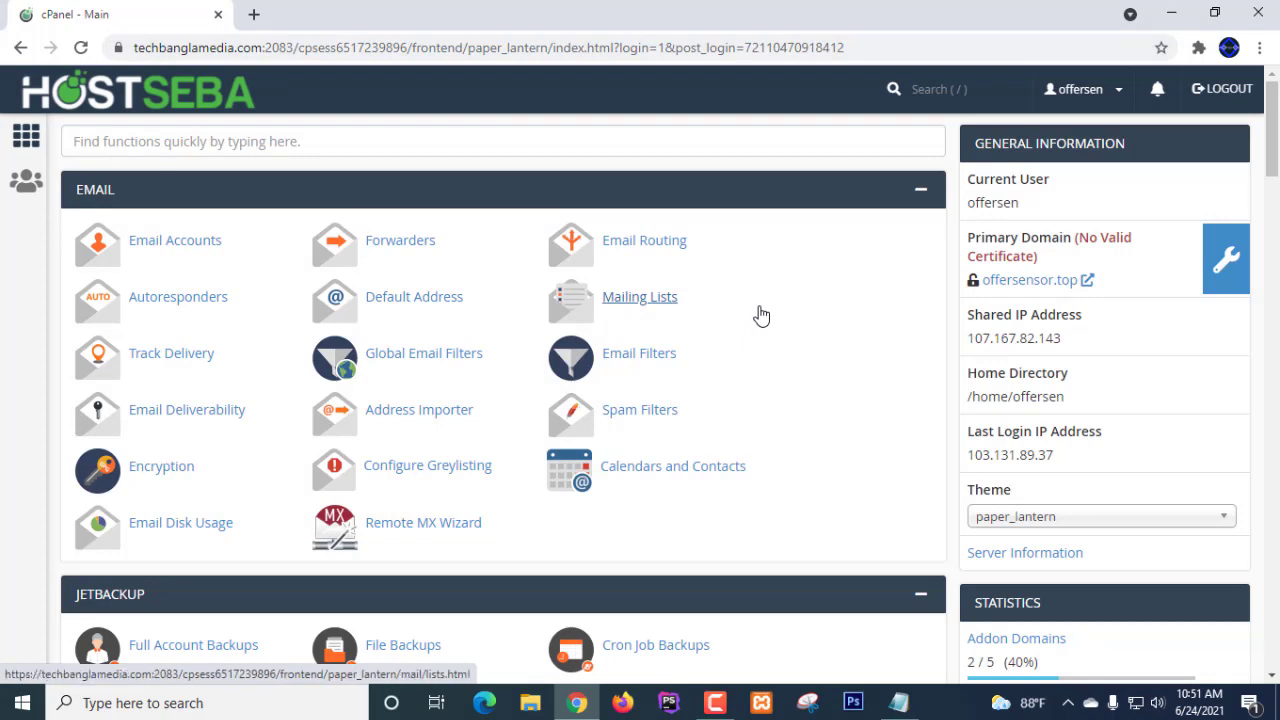
scroll(760, 316, down, 7)
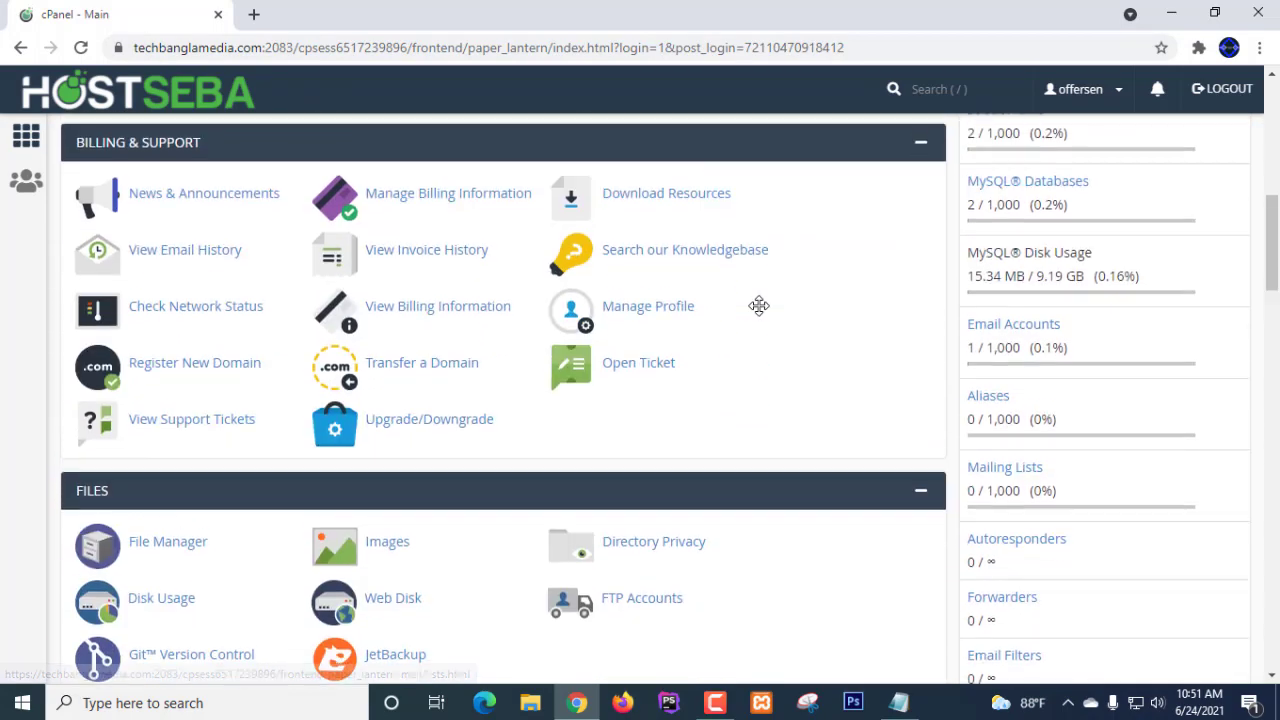
scroll(829, 291, down, 1)
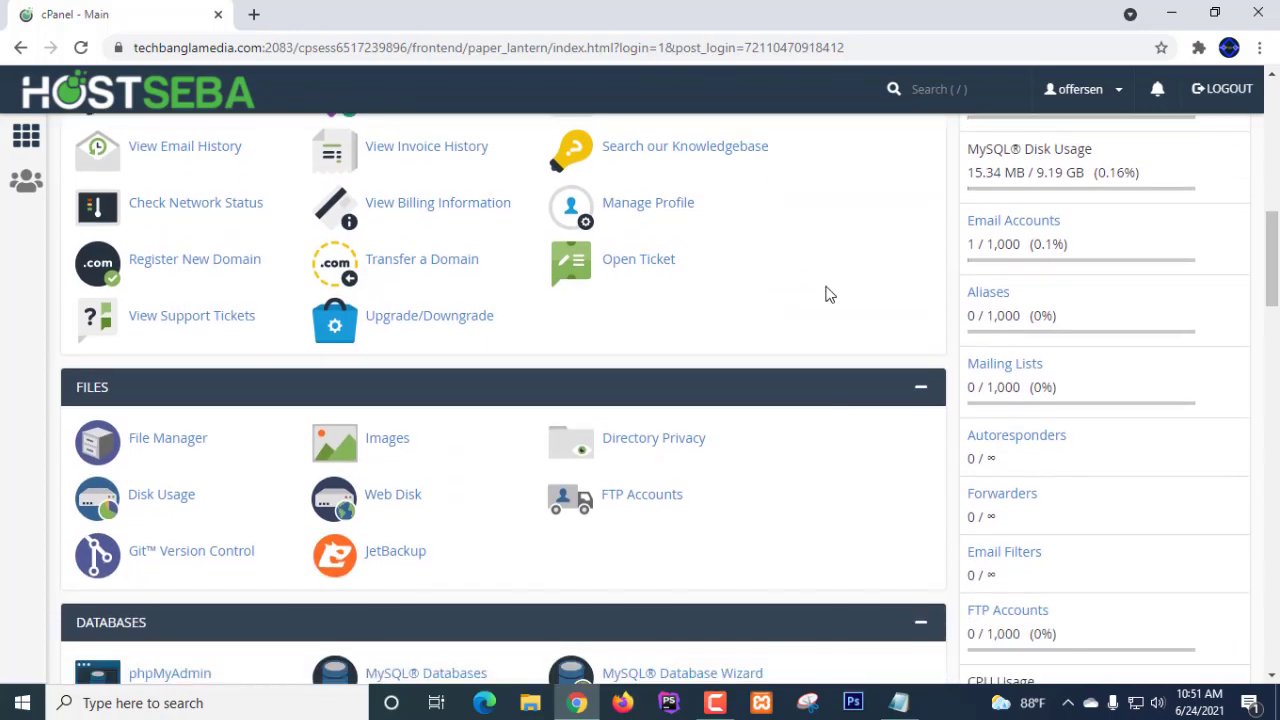
scroll(826, 293, down, 3)
scroll(826, 293, up, 4)
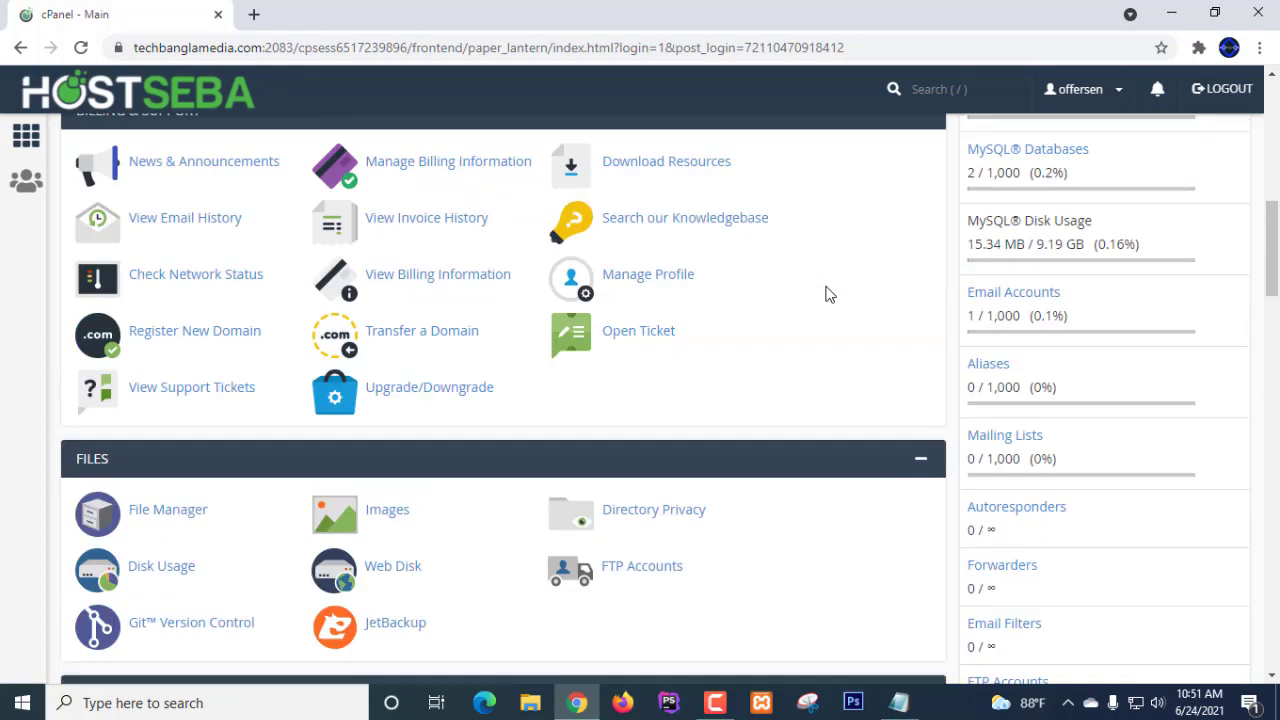
scroll(826, 293, down, 12)
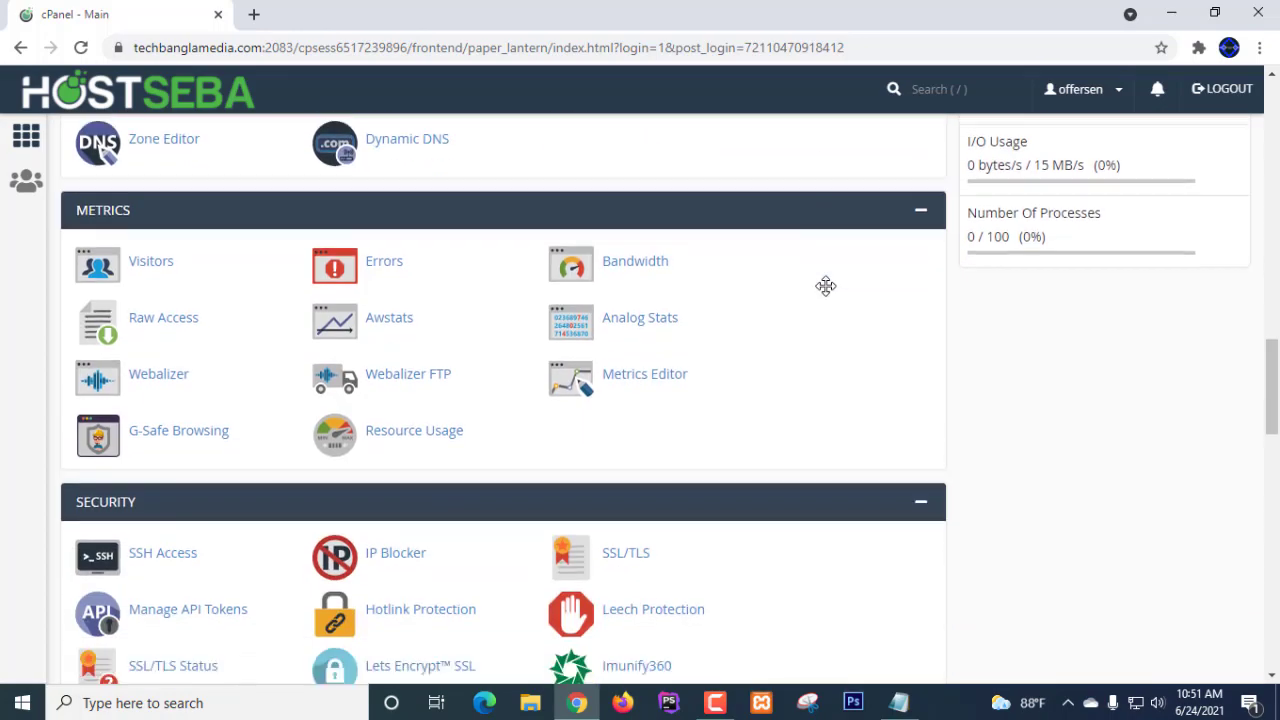
scroll(826, 286, up, 4)
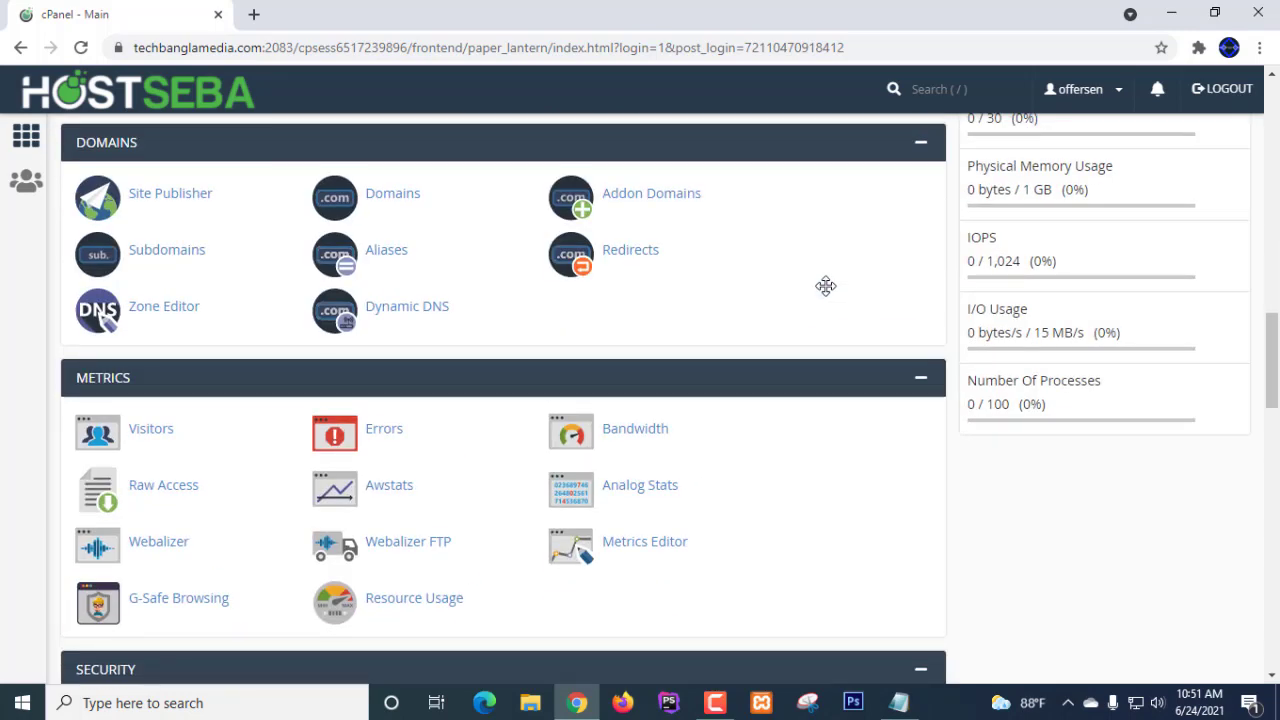
scroll(826, 286, up, 5)
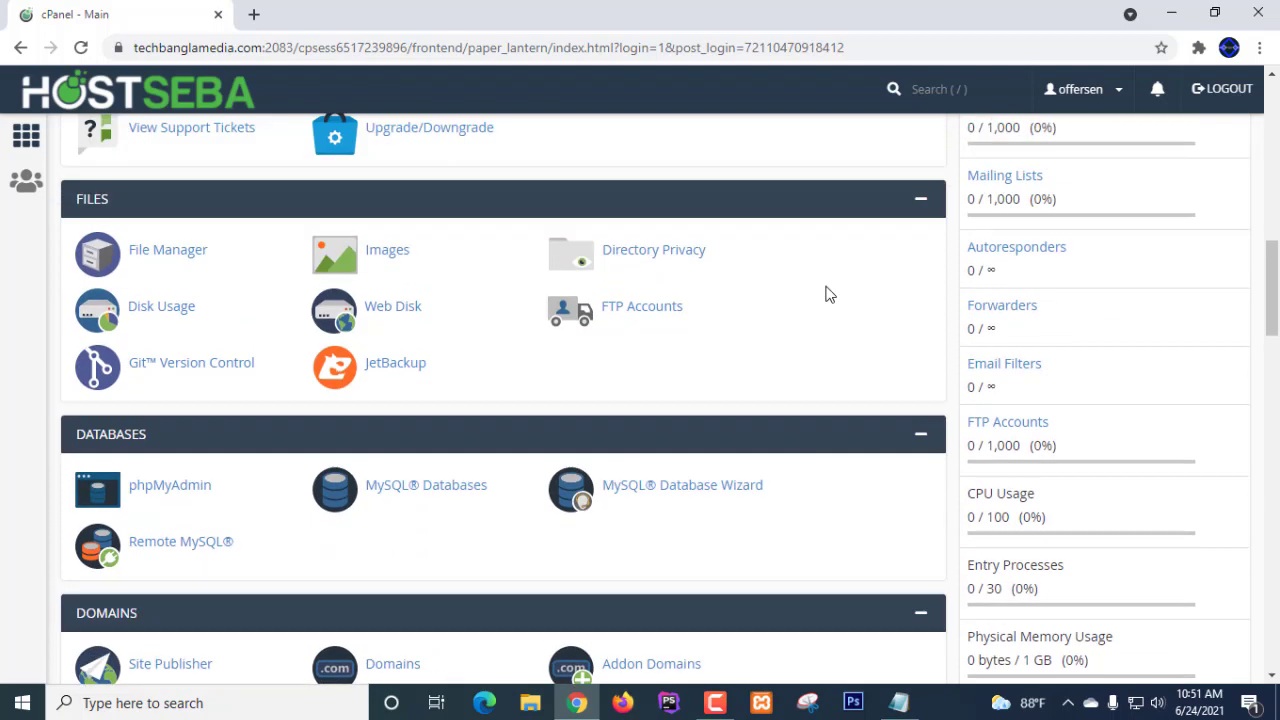
scroll(202, 508, down, 2)
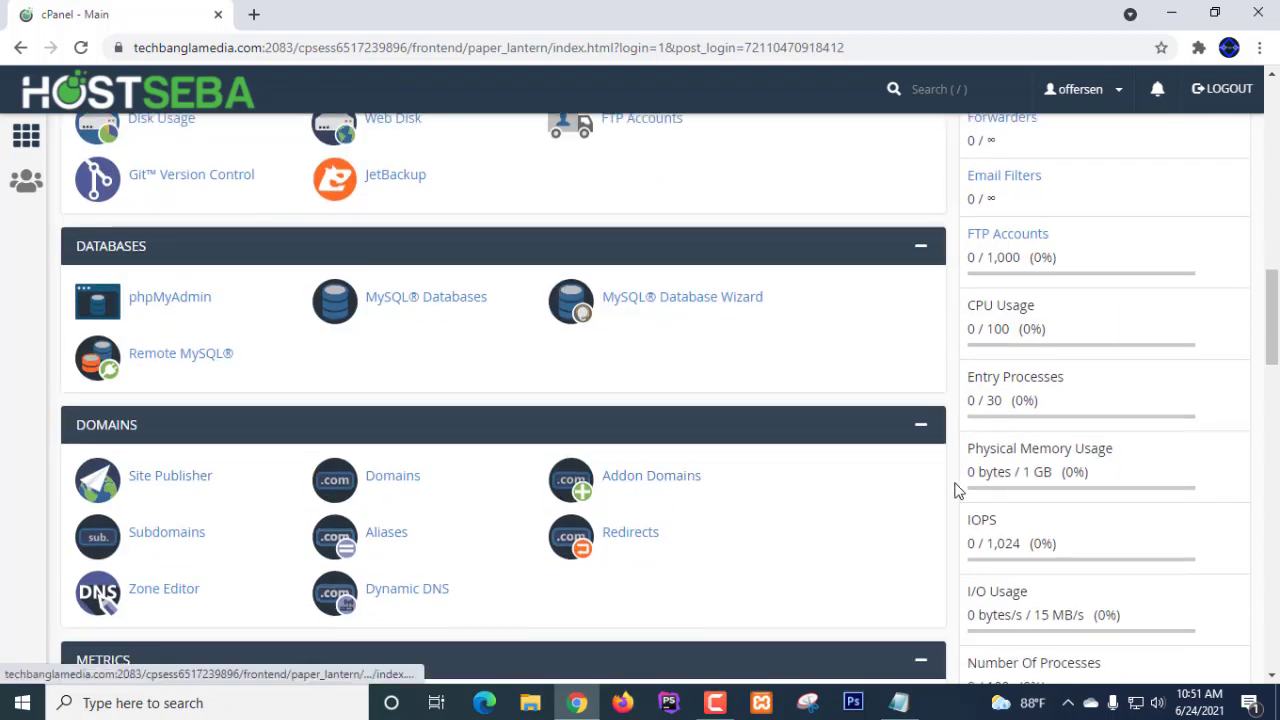
scroll(802, 430, down, 1)
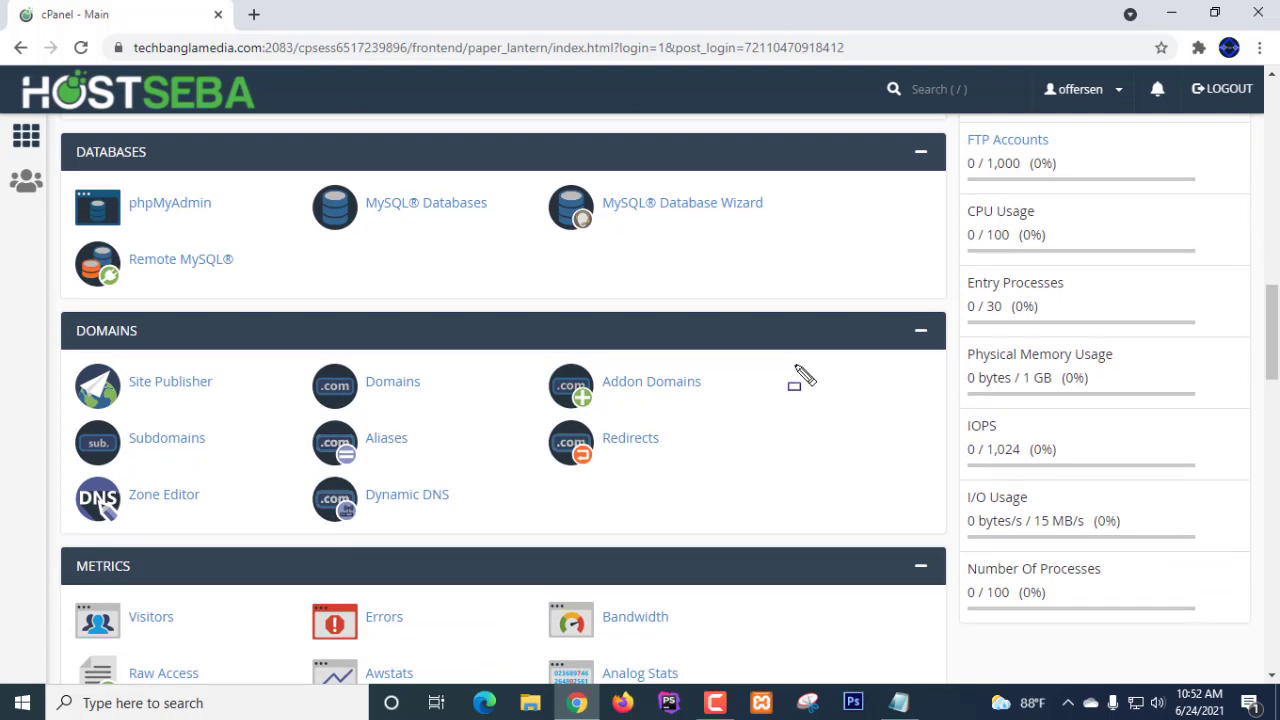
- Bring Addon Domains into view, with statistics showing 2 of 5 addon domains and 844.72 MB disk used
mouse_move(524, 362)
mouse_down()
mouse_move(598, 403)
mouse_move(719, 408)
mouse_up()
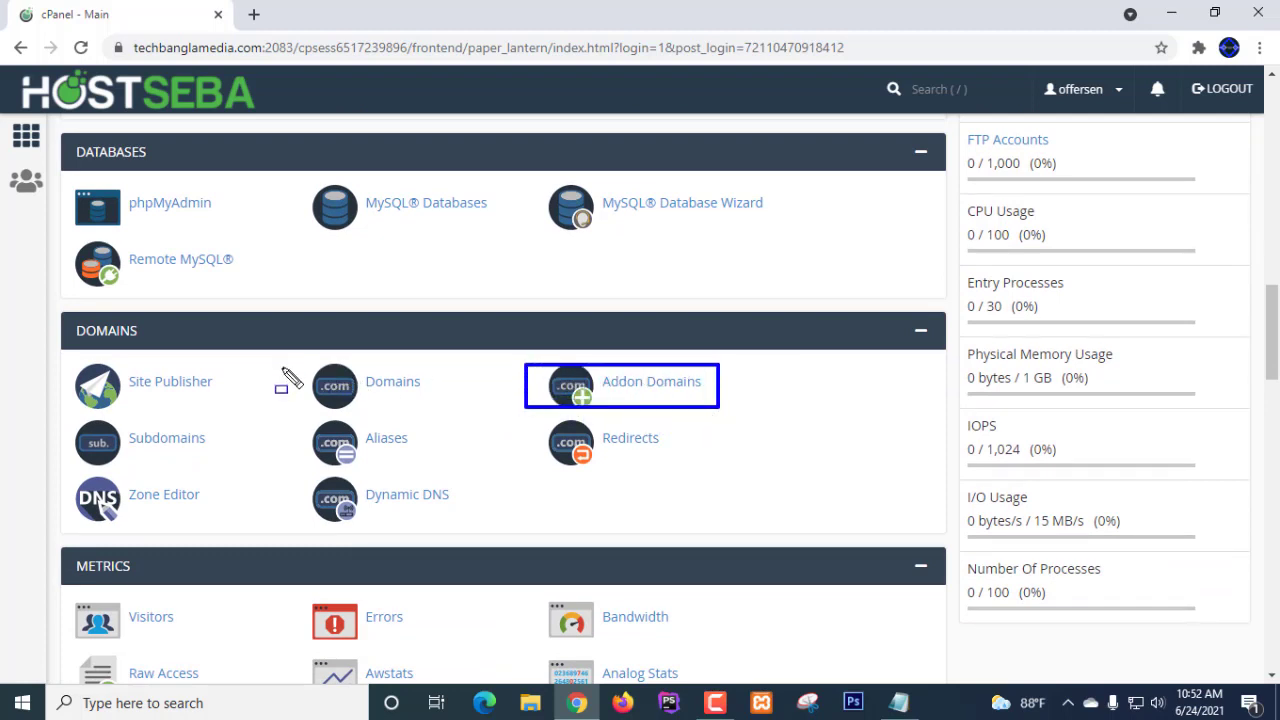
mouse_move(296, 360)
mouse_down()
mouse_move(337, 417)
mouse_move(432, 408)
mouse_move(435, 425)
mouse_move(437, 409)
mouse_up()
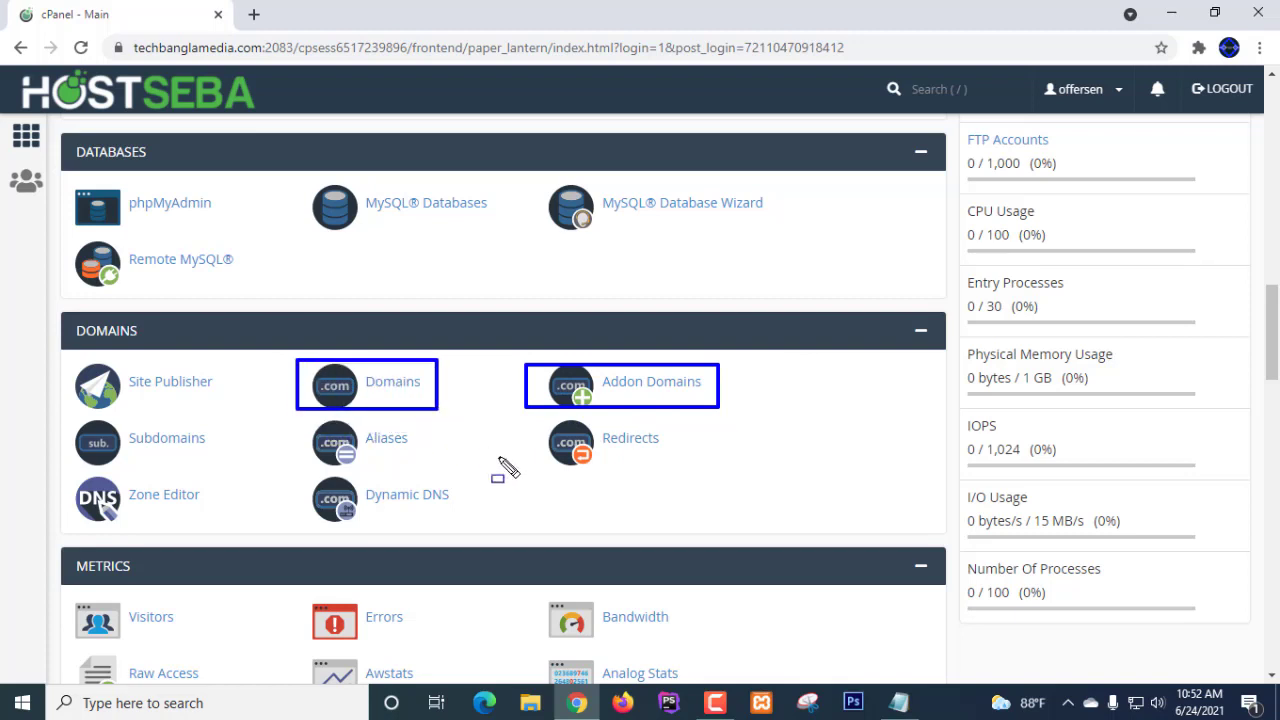
drag(76, 421, 212, 465)
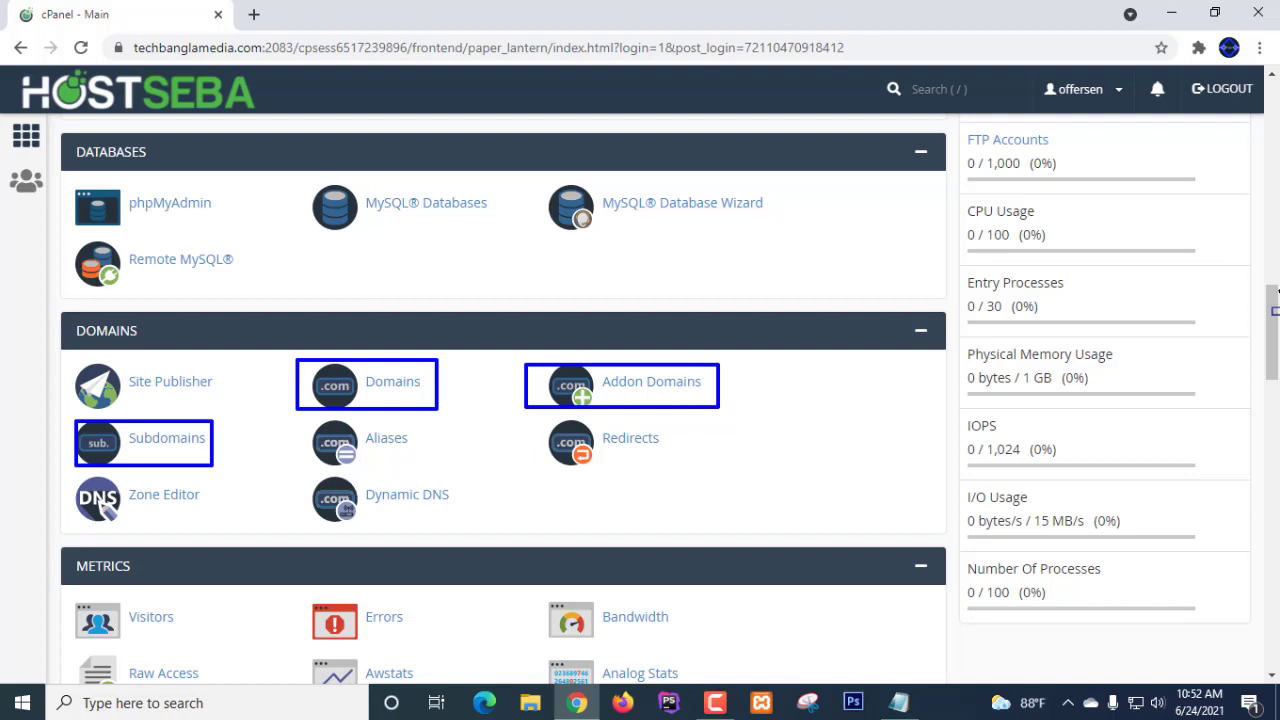
scroll(500, 400, up, 5)
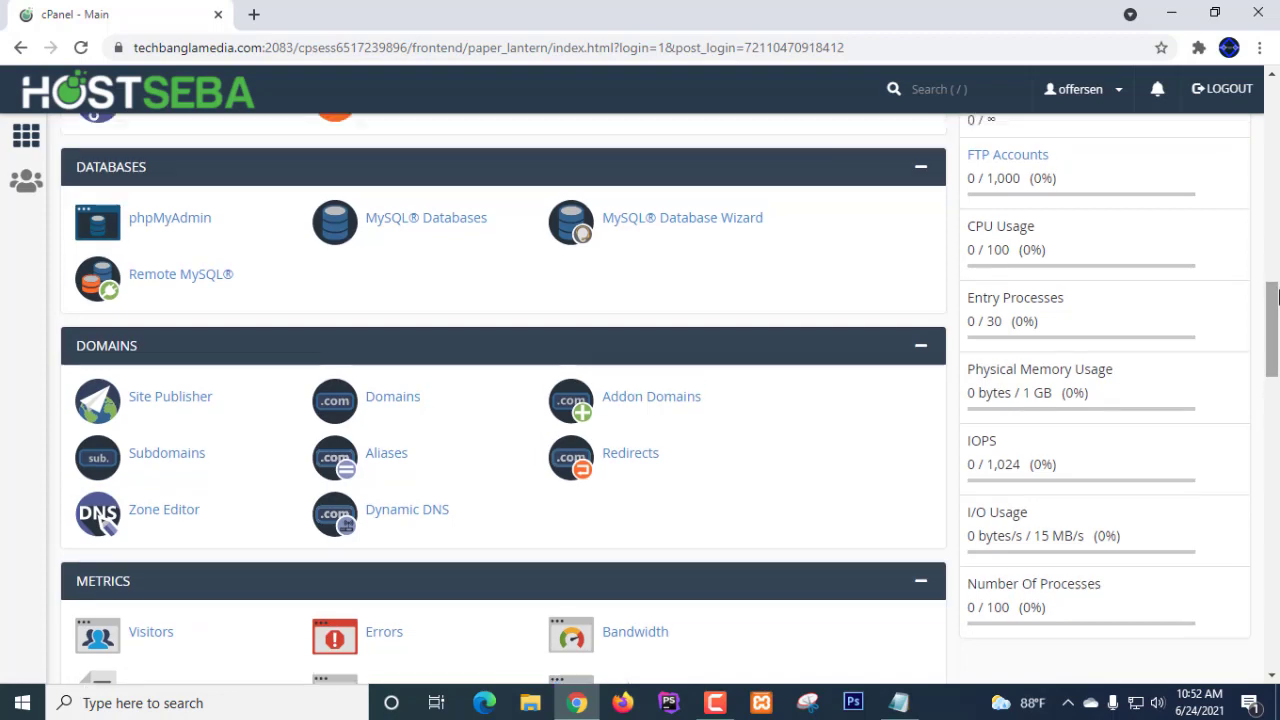
scroll(500, 400, up, 12)
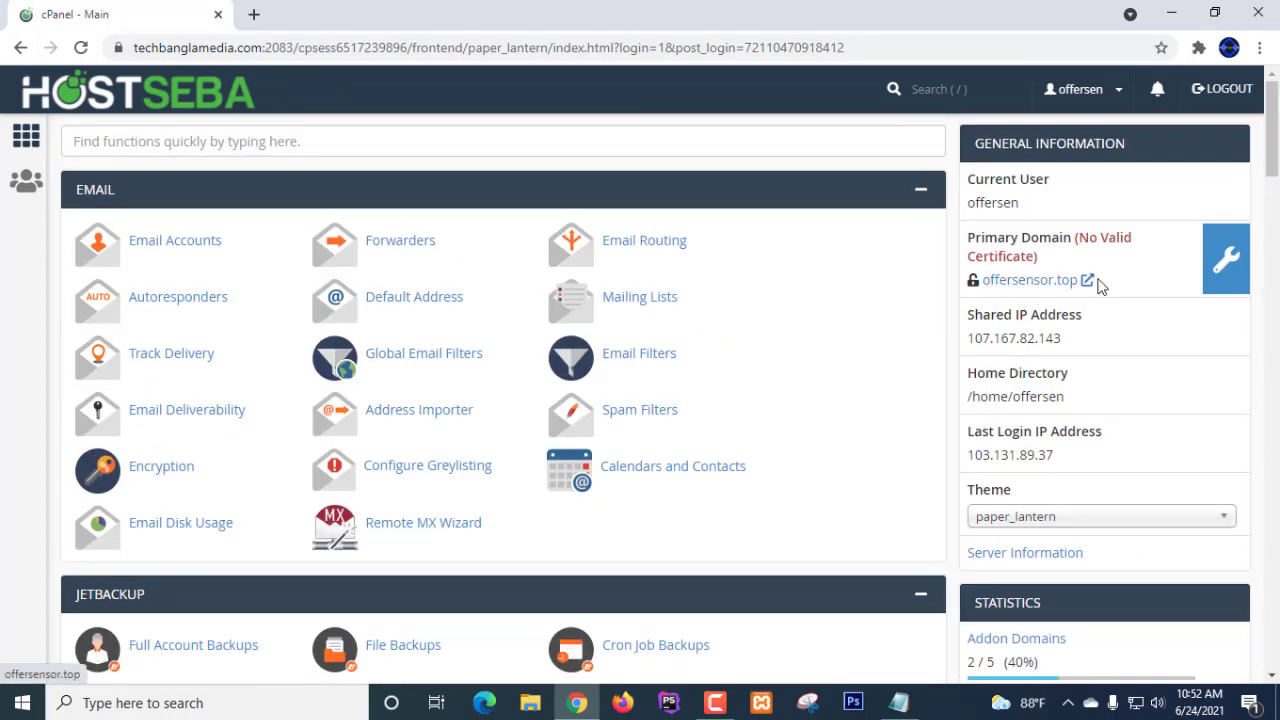
scroll(922, 362, down, 5)
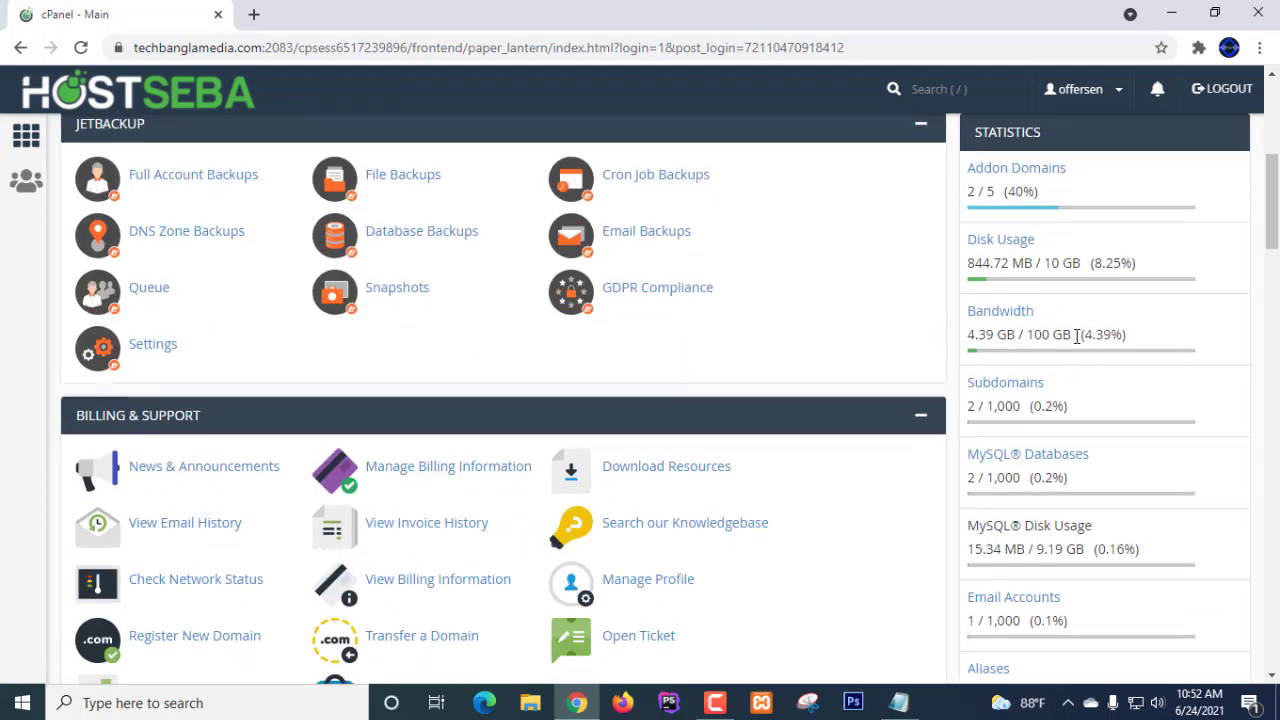
scroll(752, 323, up, 2)
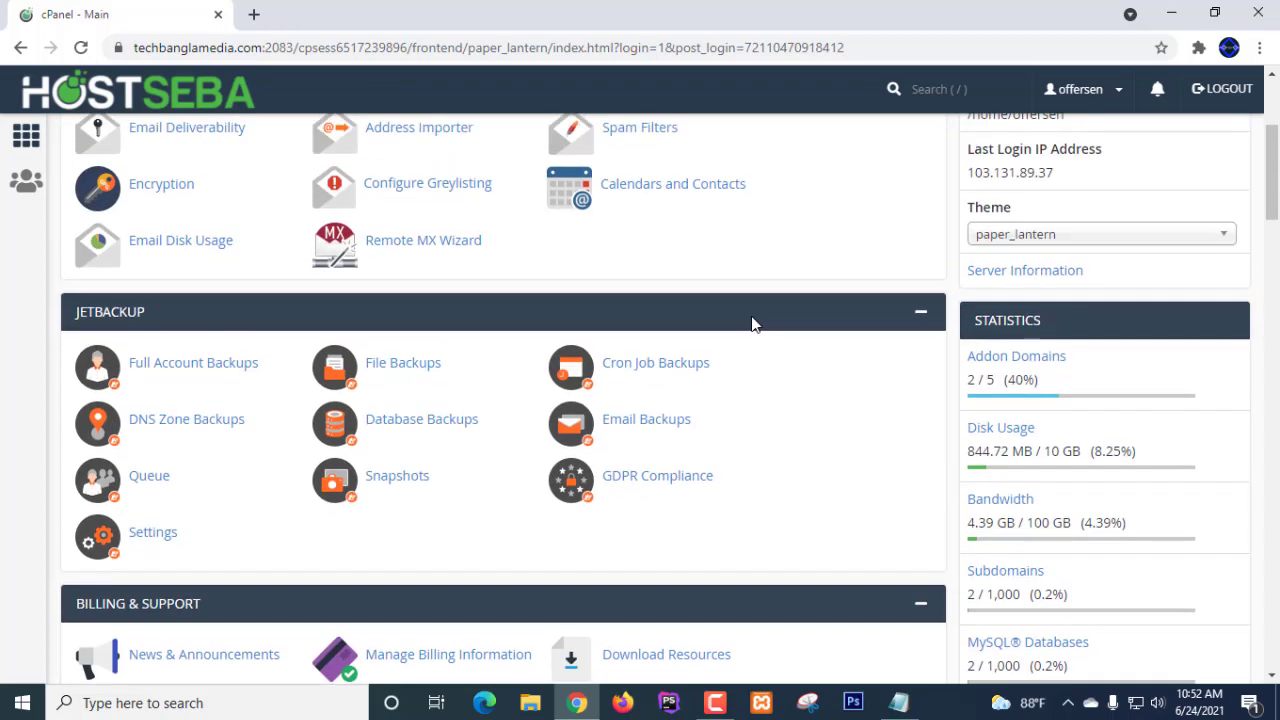
scroll(752, 323, down, 5)
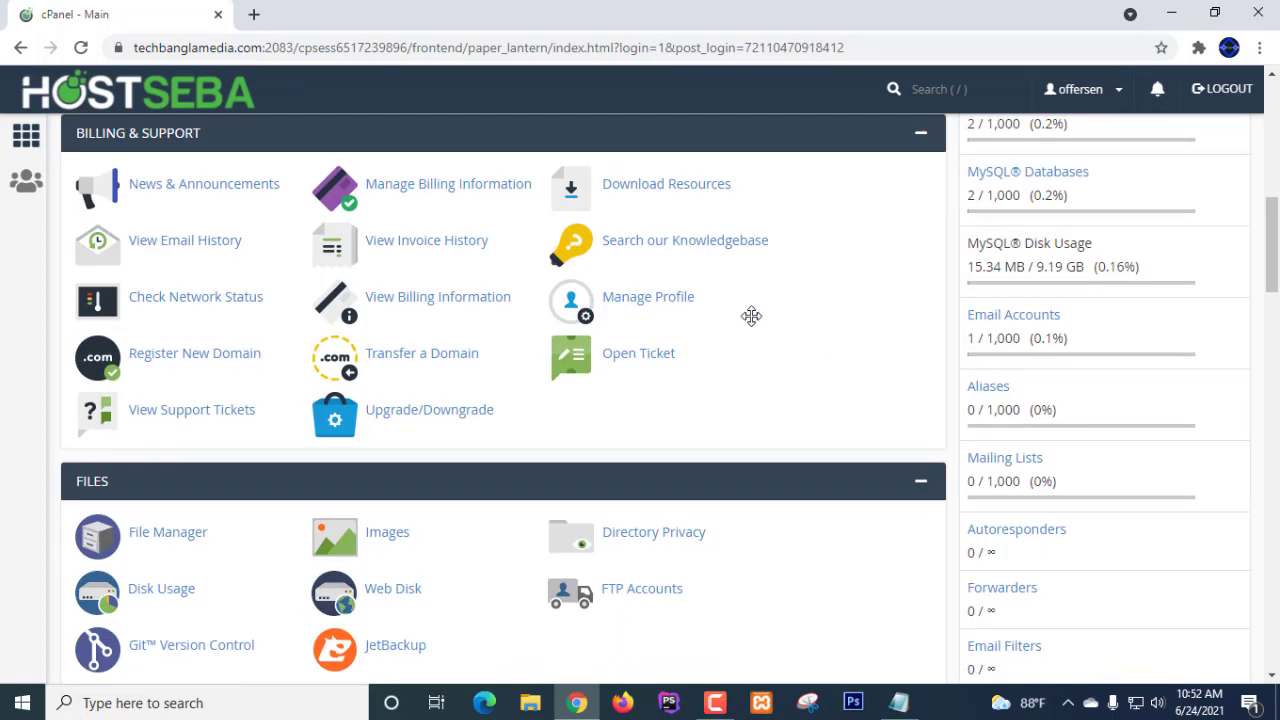
scroll(752, 318, up, 3)
scroll(755, 323, down, 2)
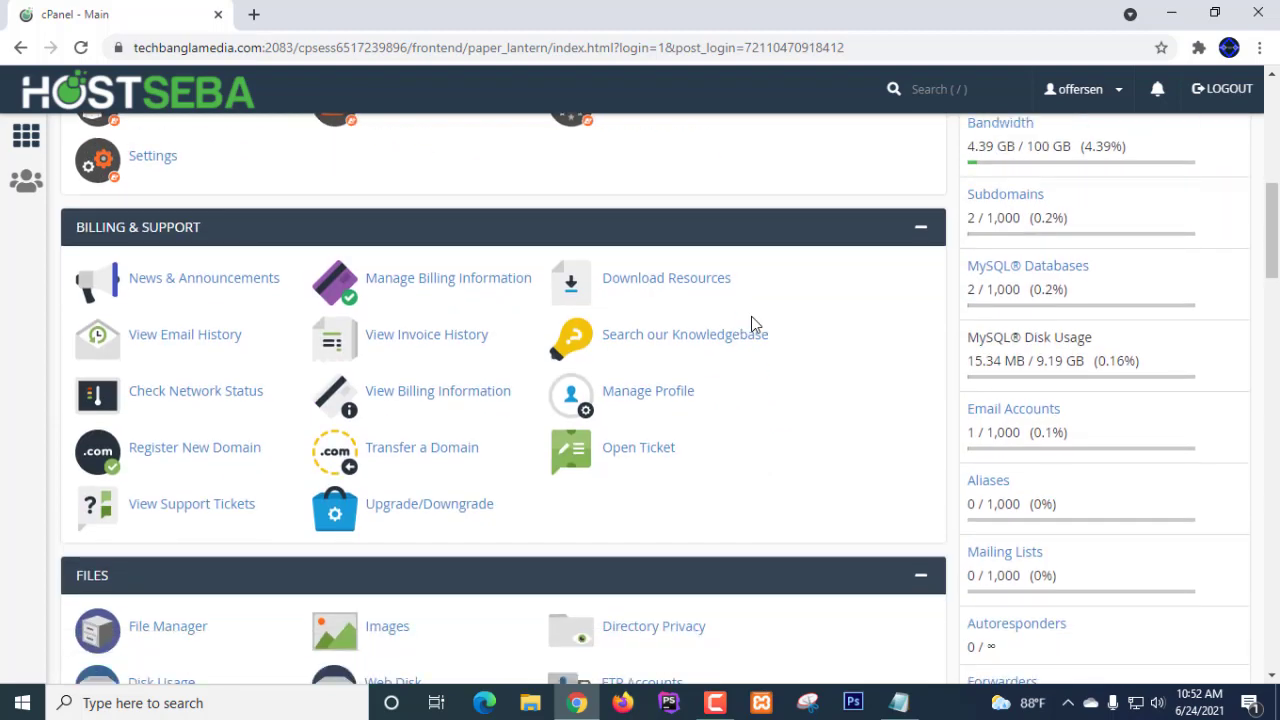
scroll(752, 323, down, 5)
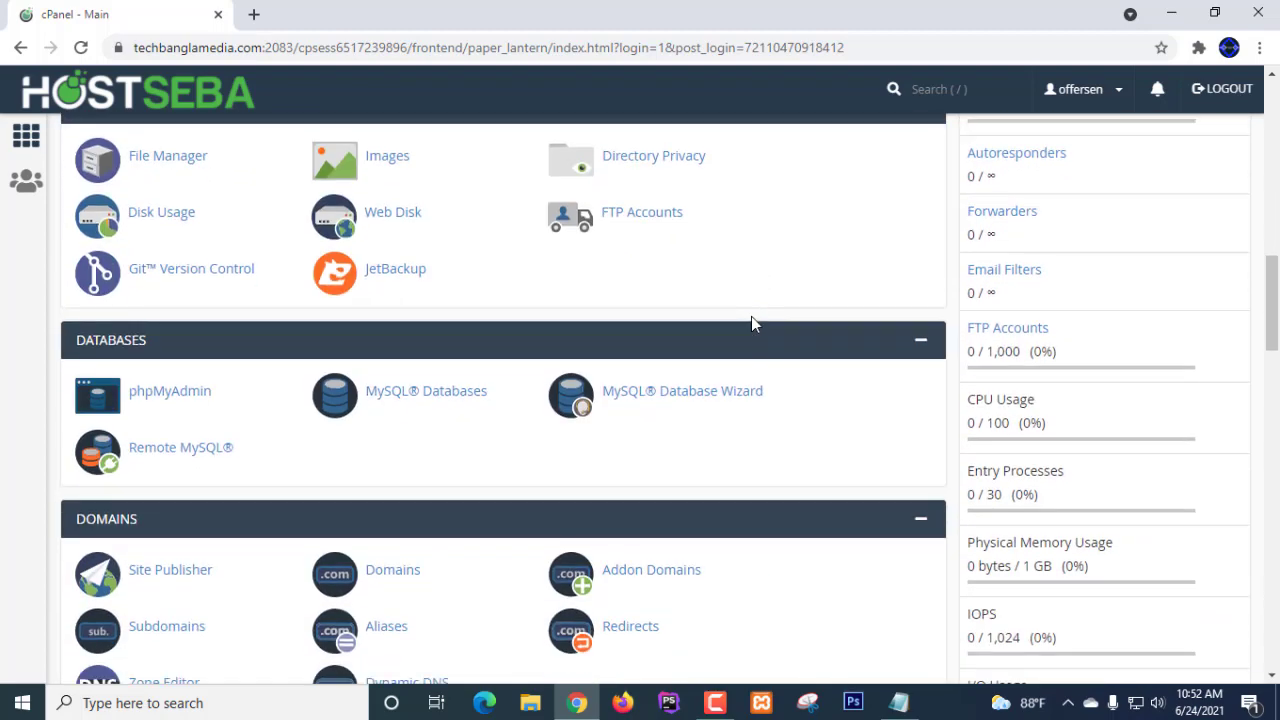
scroll(751, 316, down, 2)
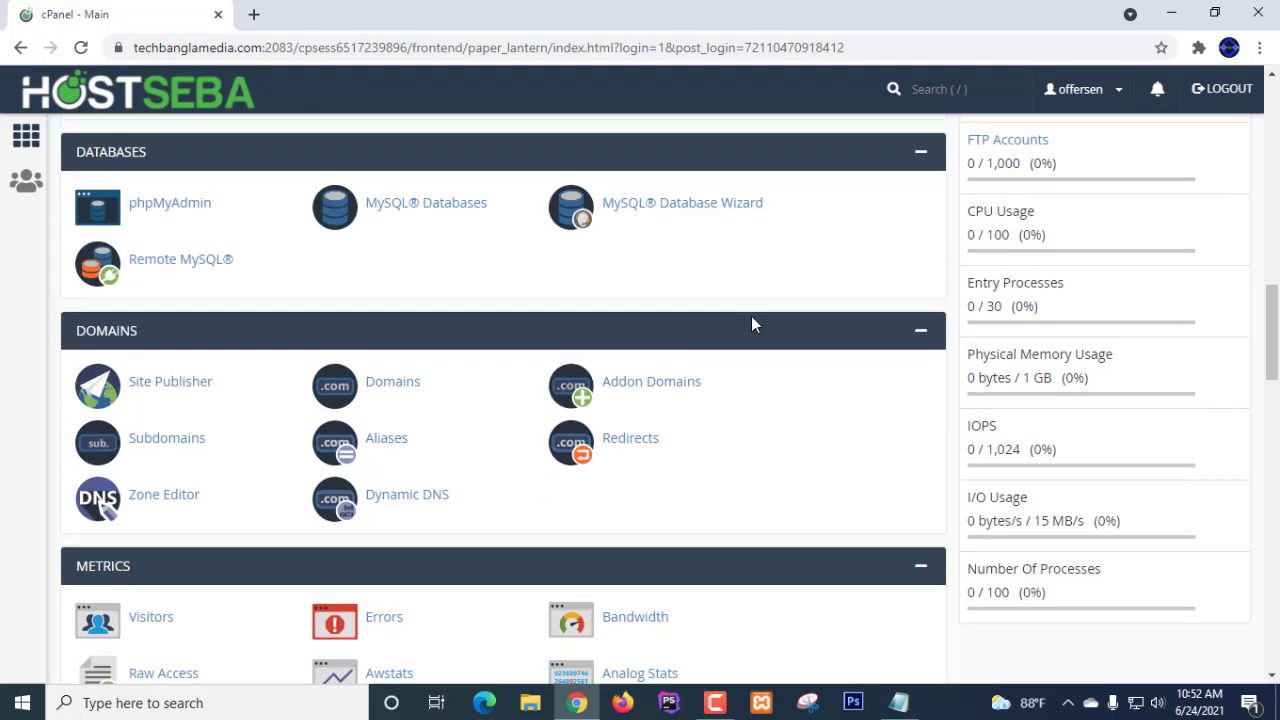
click(645, 385)
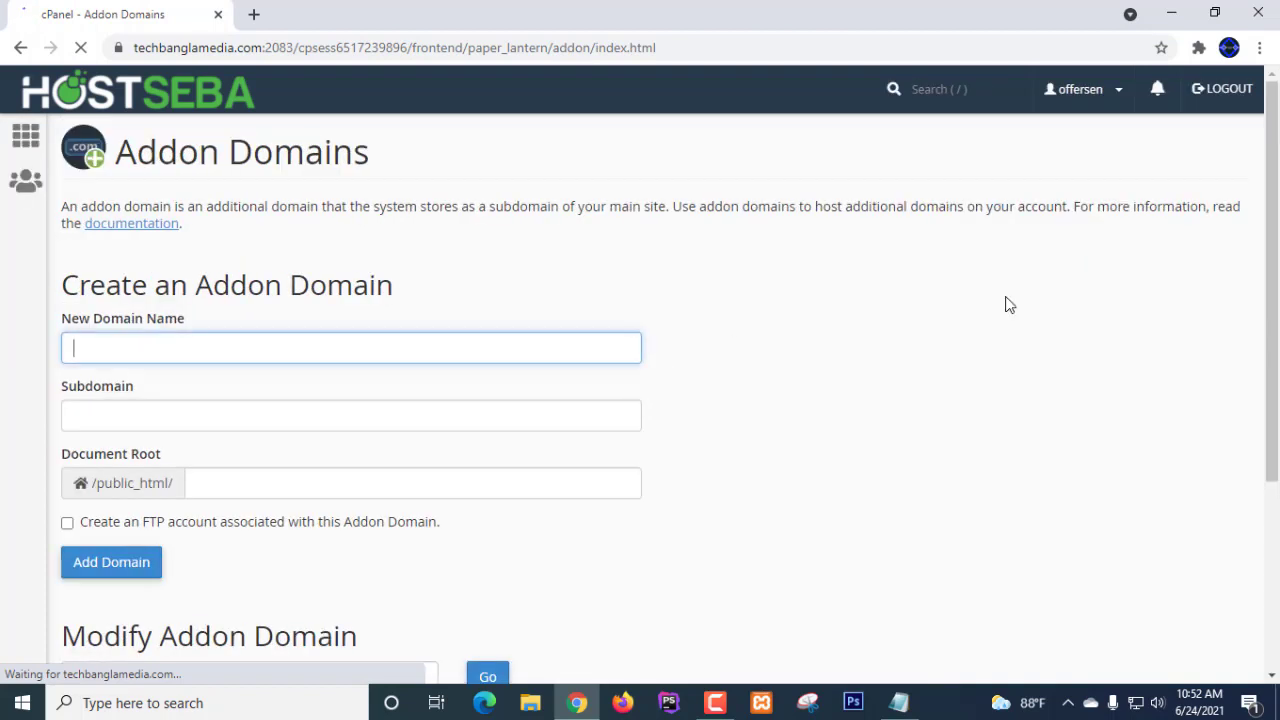
click(22, 50)
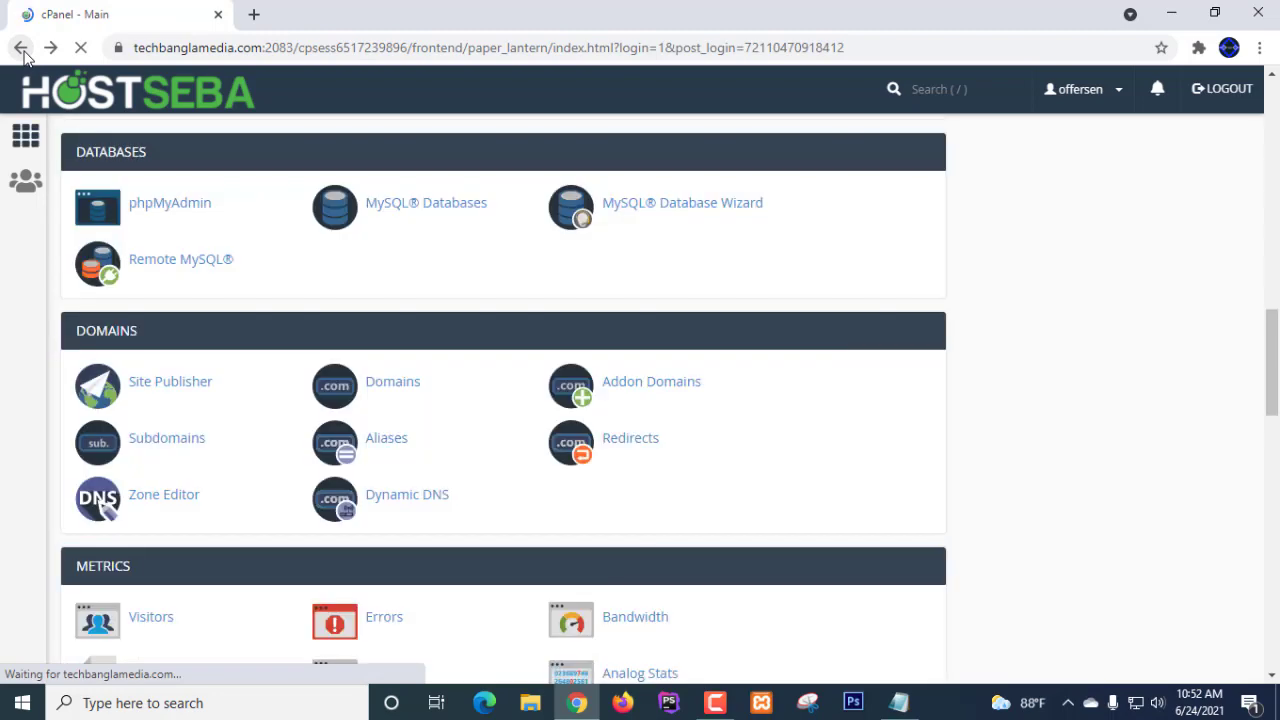
scroll(1174, 340, down, 3)
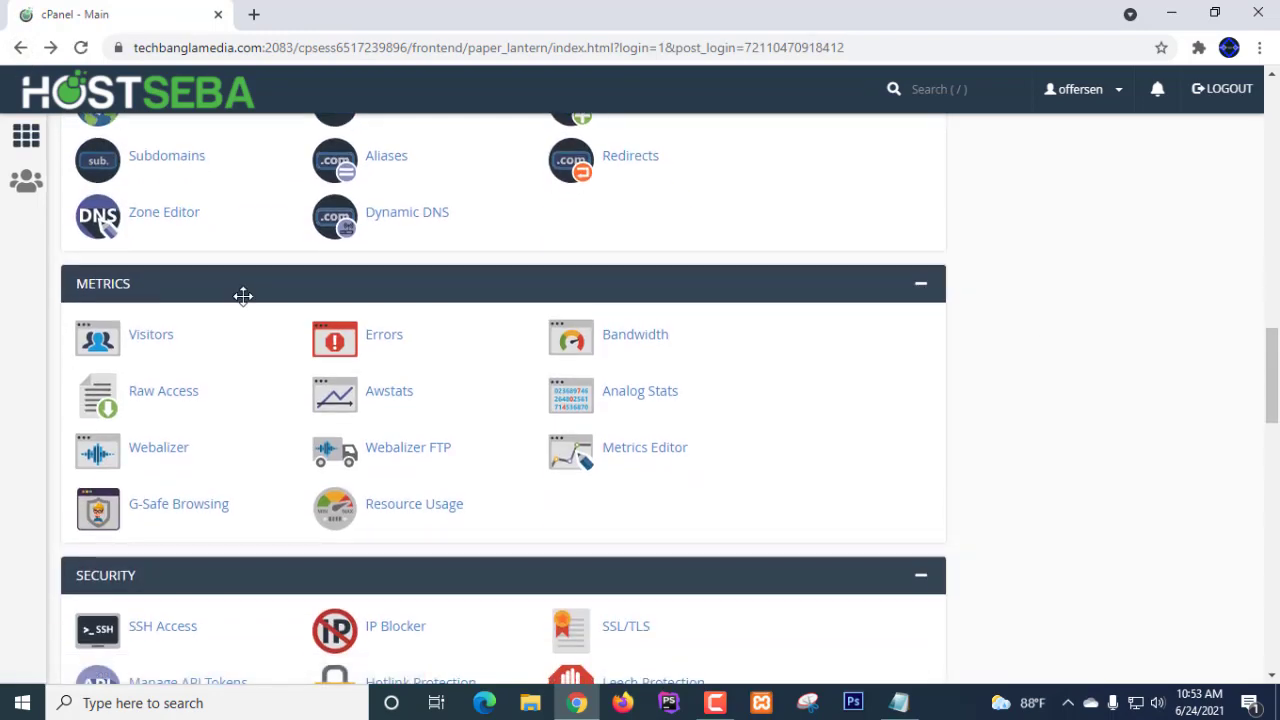
scroll(243, 296, down, 5)
scroll(243, 300, down, 2)
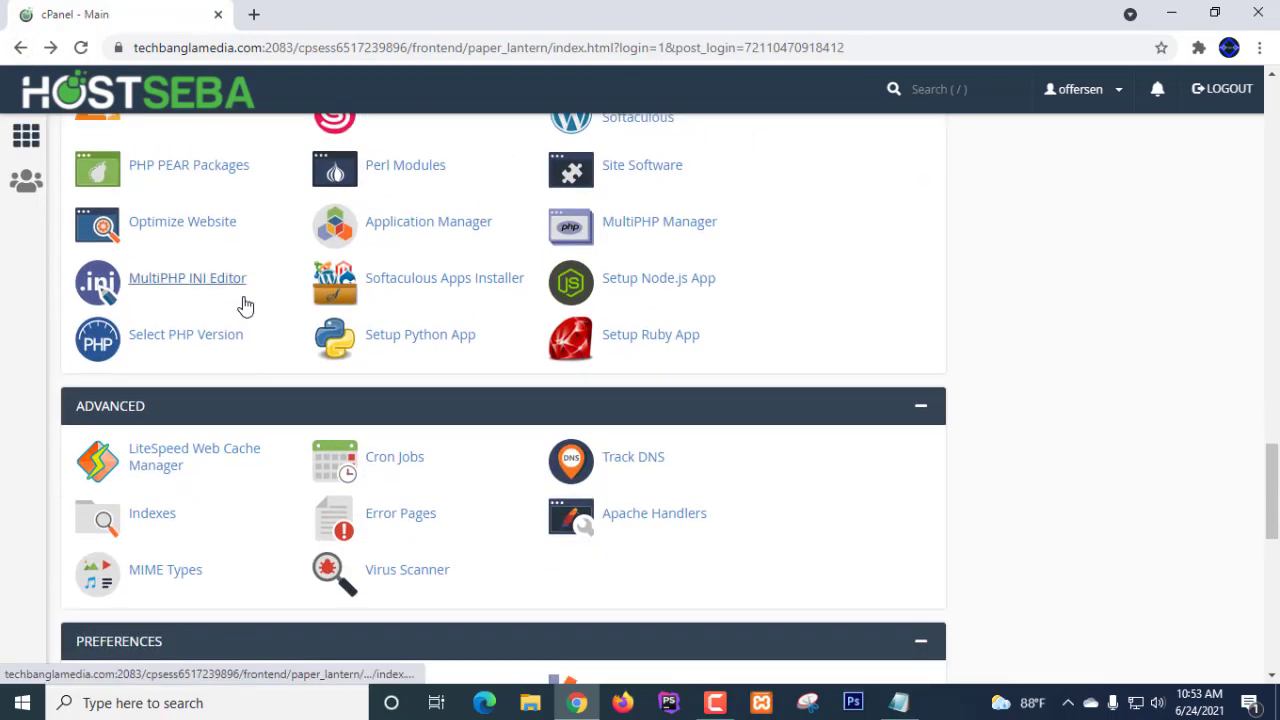
scroll(243, 306, up, 10)
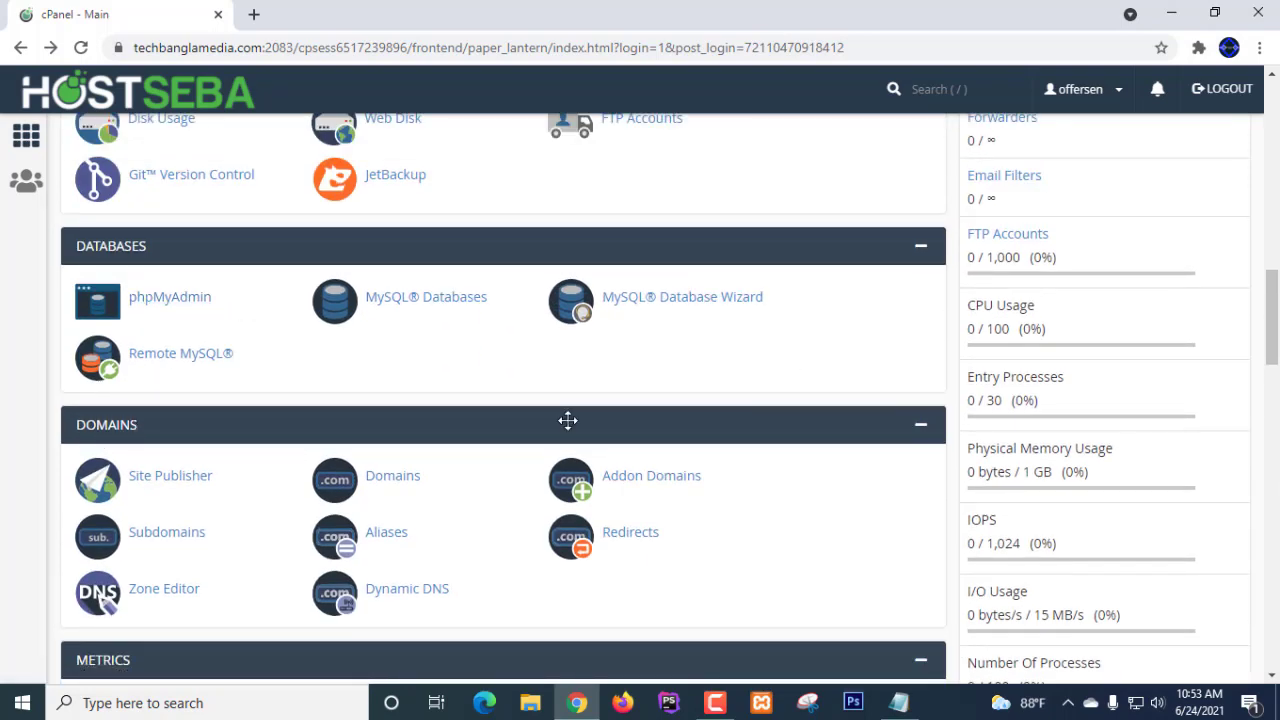
mouse_move(53, 404)
mouse_down()
mouse_move(63, 443)
mouse_move(167, 441)
mouse_up()
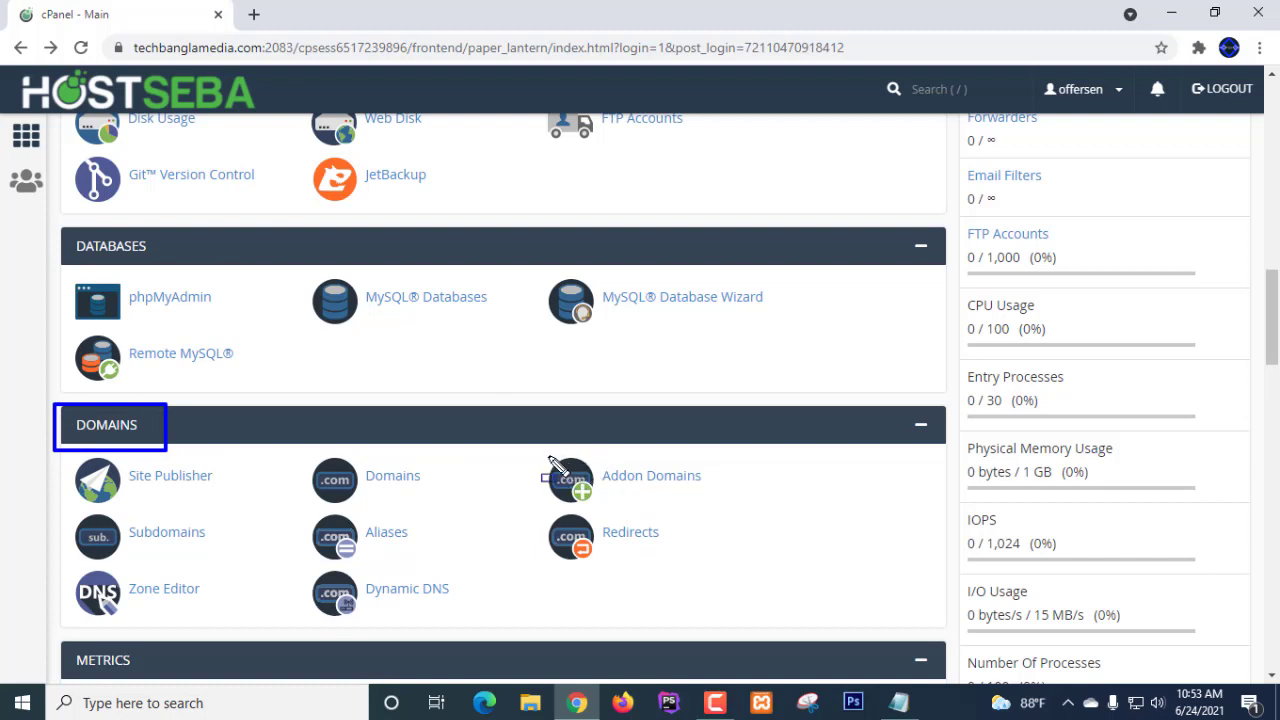
mouse_move(546, 455)
mouse_down()
mouse_move(546, 503)
mouse_move(703, 498)
mouse_up()
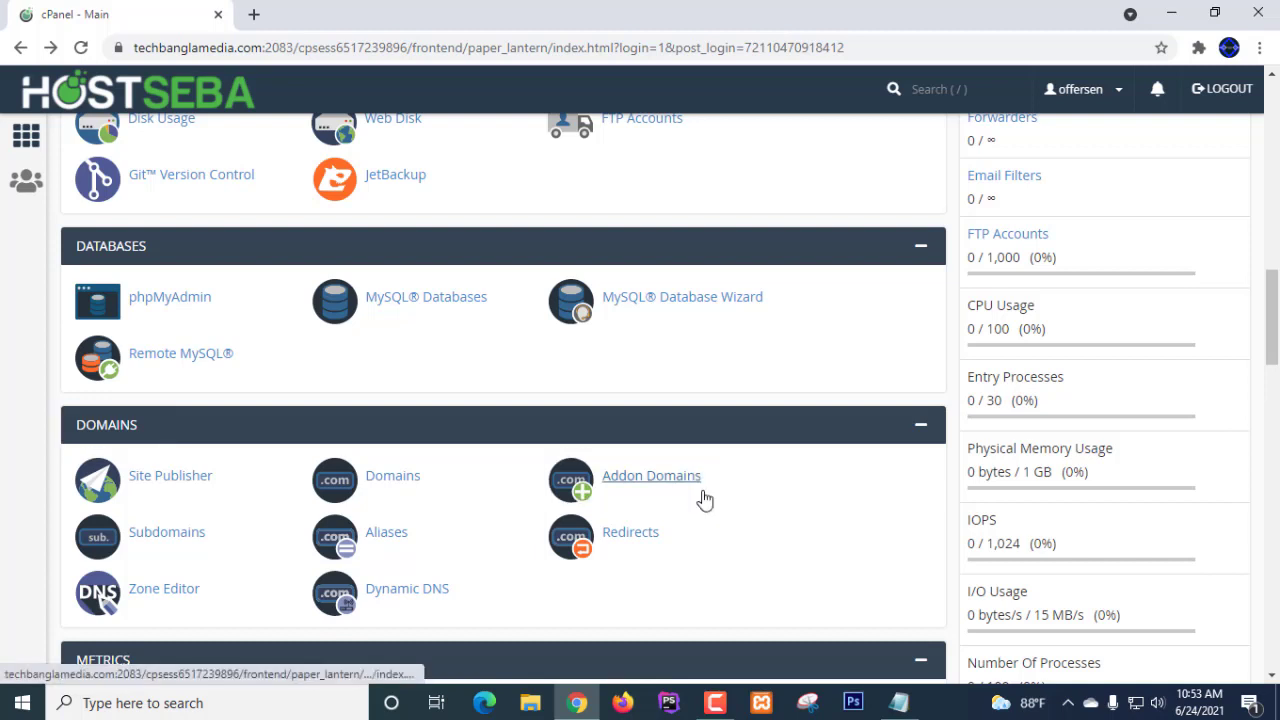
scroll(1180, 237, down, 1)
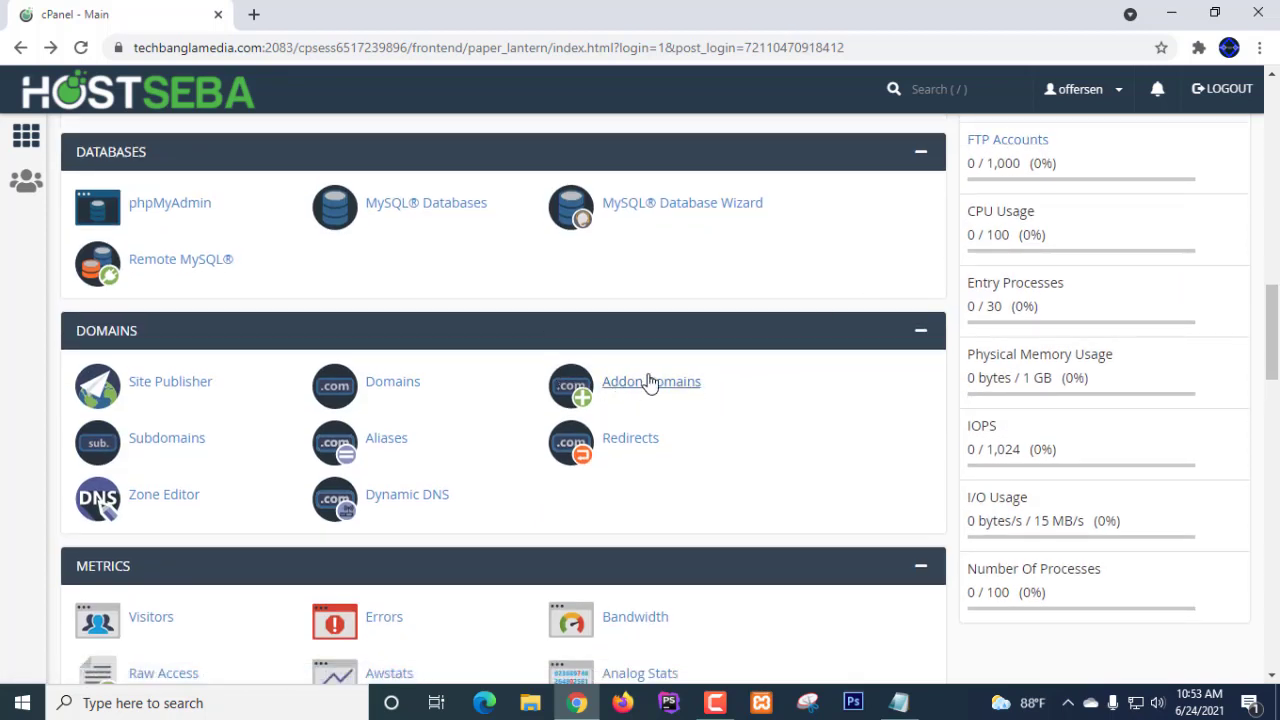
- Open Addon Domains, review nabazon.com and techbanglamedia.com in the Modify Addon Domain table, and reload
click(645, 390)
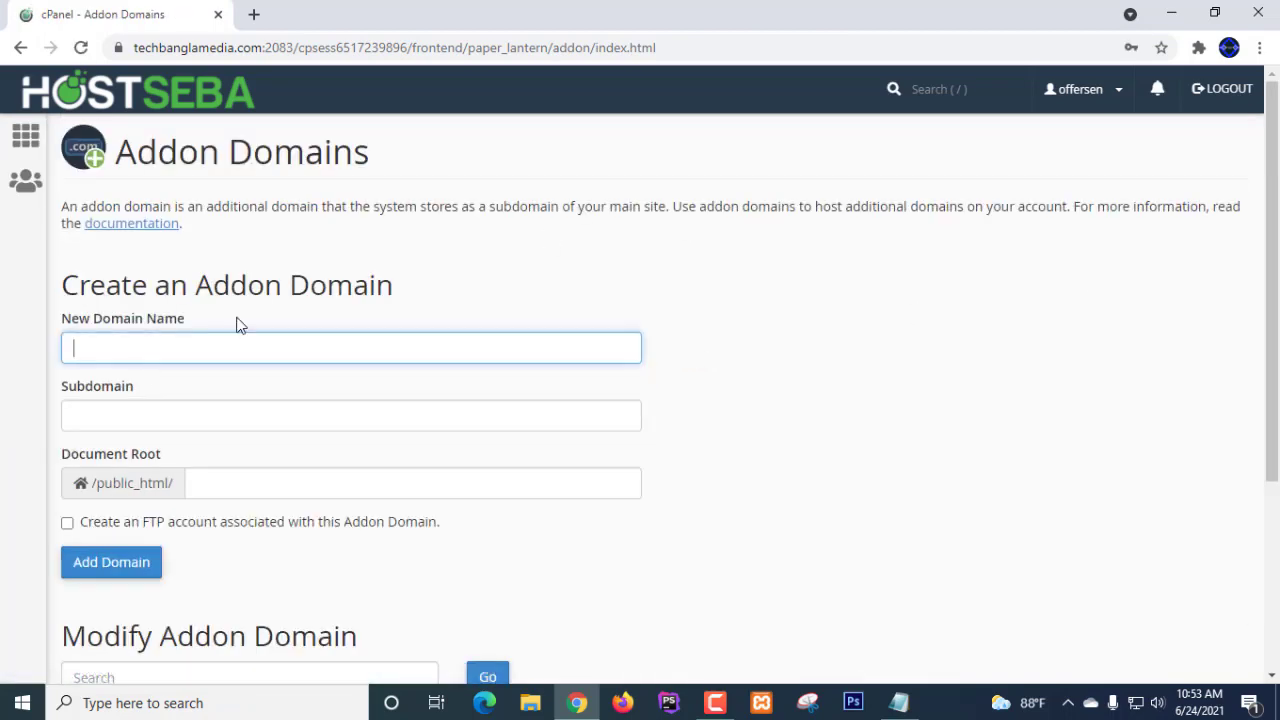
scroll(238, 325, down, 2)
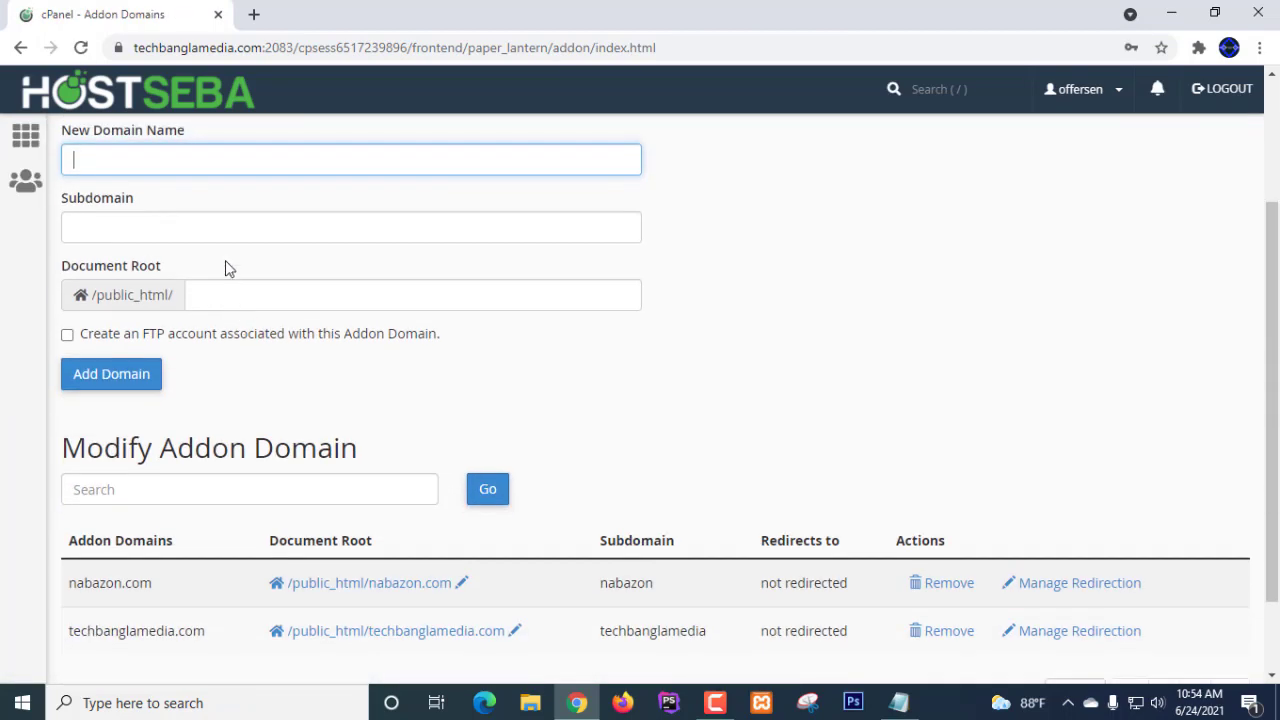
click(137, 168)
scroll(922, 255, up, 1)
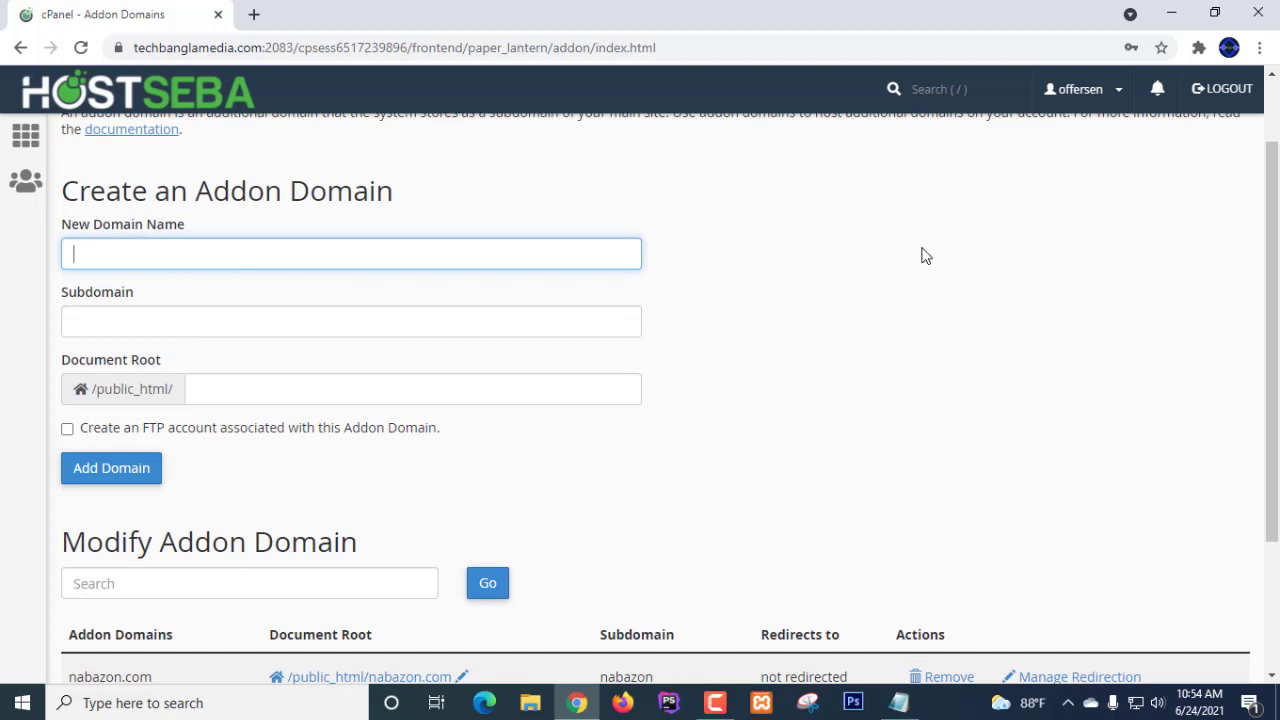
scroll(183, 260, down, 1)
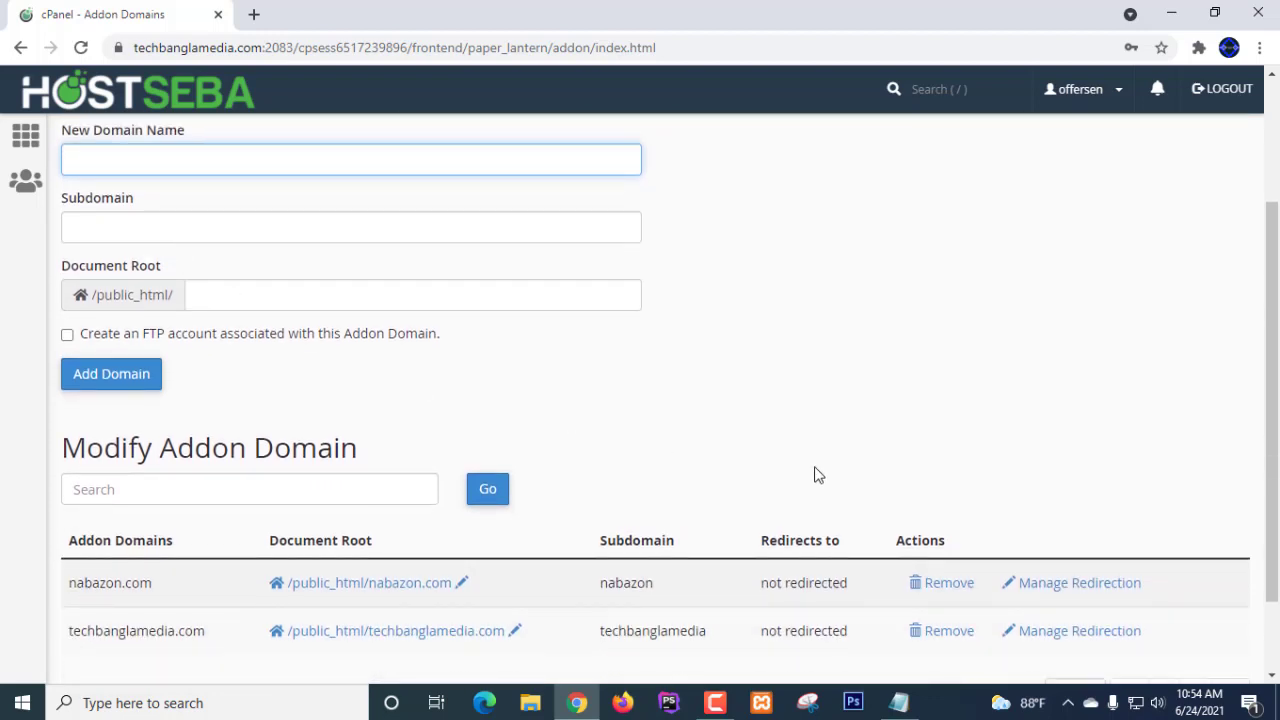
scroll(815, 474, down, 1)
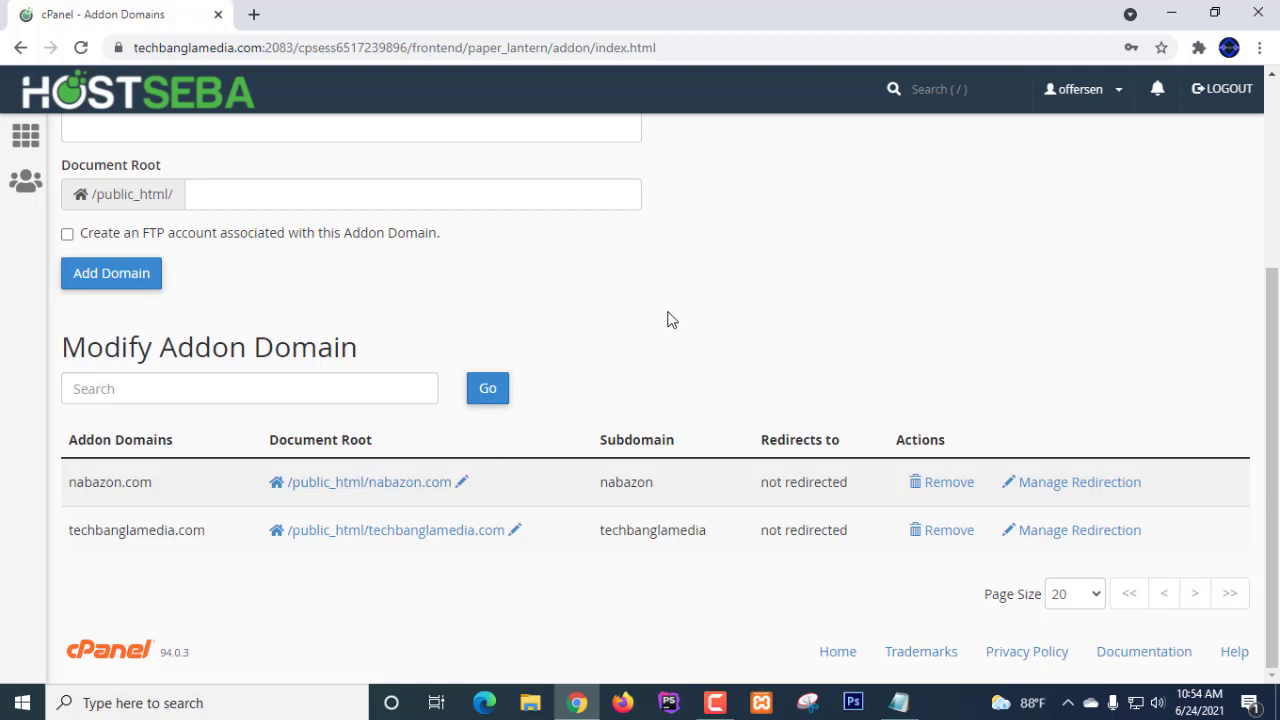
key(F5)
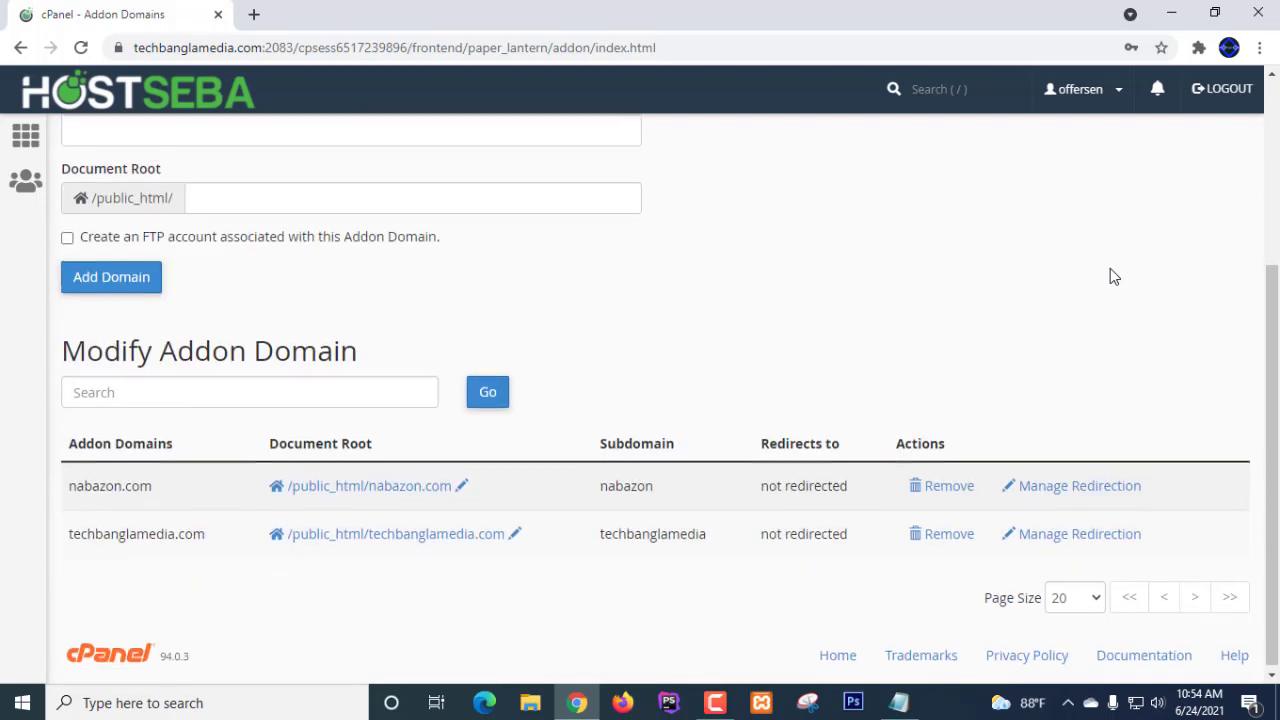
- Load techbanglamedia.live in a new tab, changing the autocompleted .com ending to live
click(253, 14)
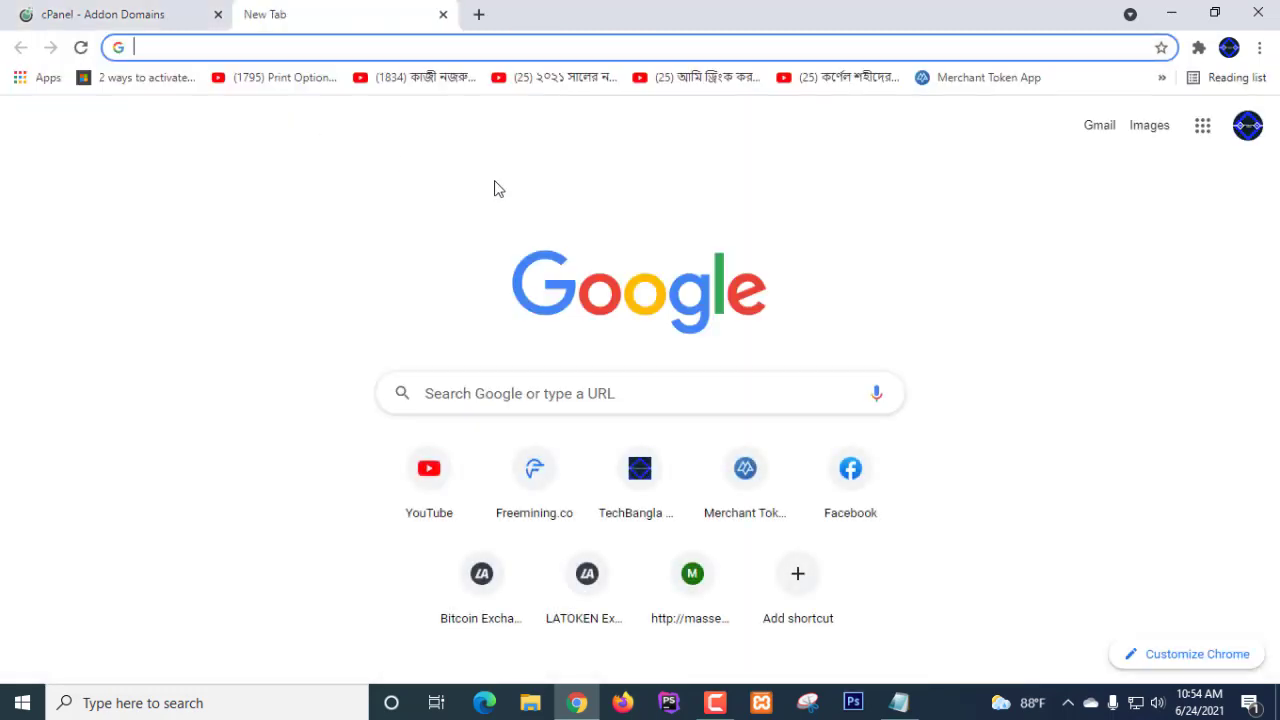
text(te)
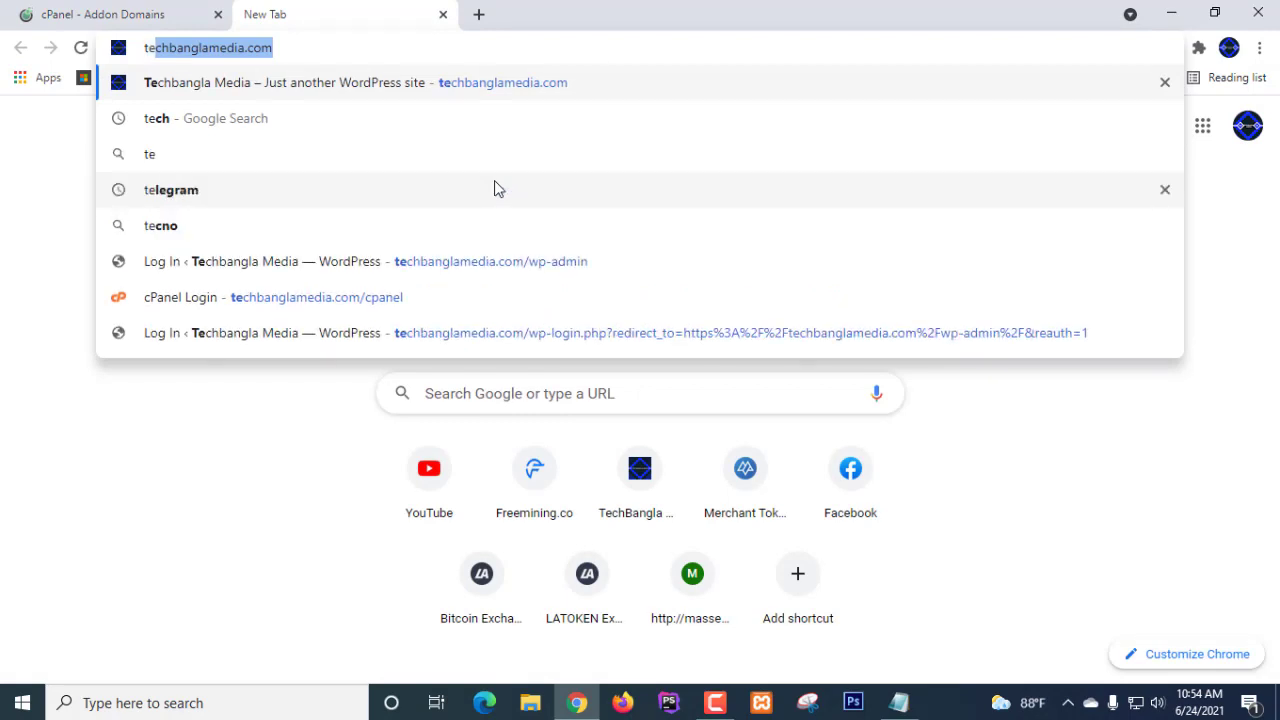
click(311, 41)
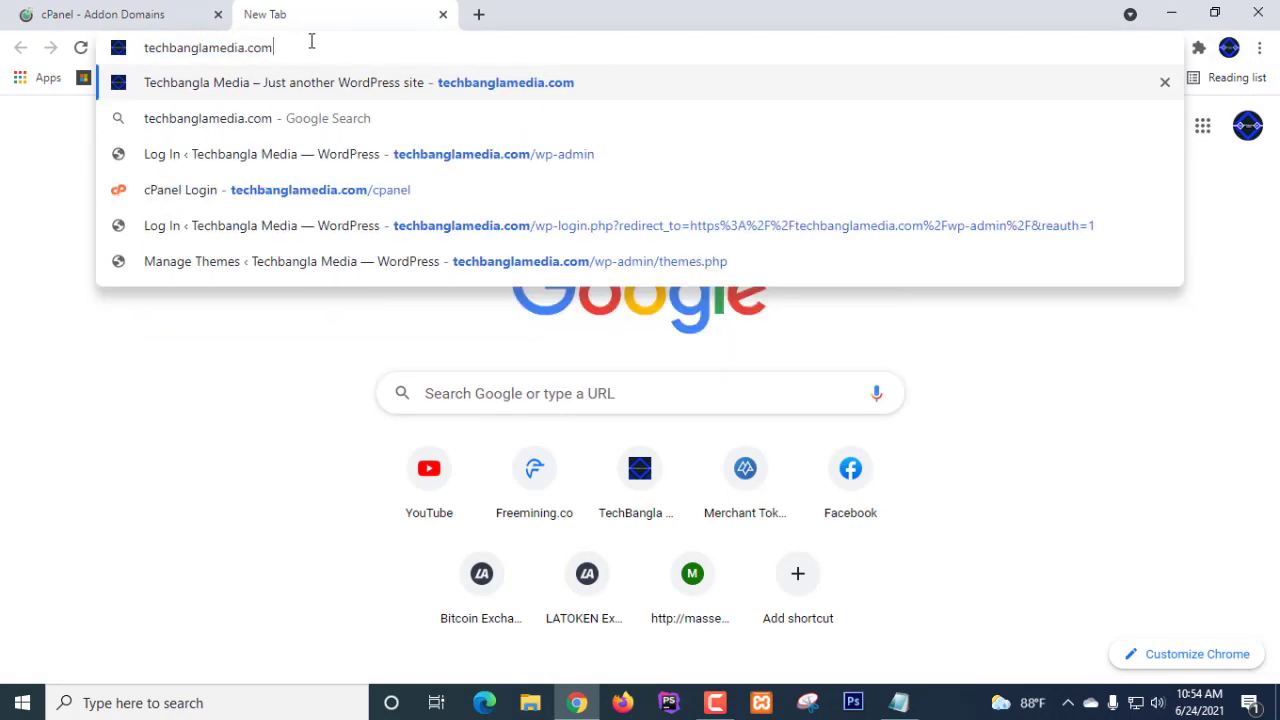
key(BackSpace)
key(BackSpace)
key(BackSpace)
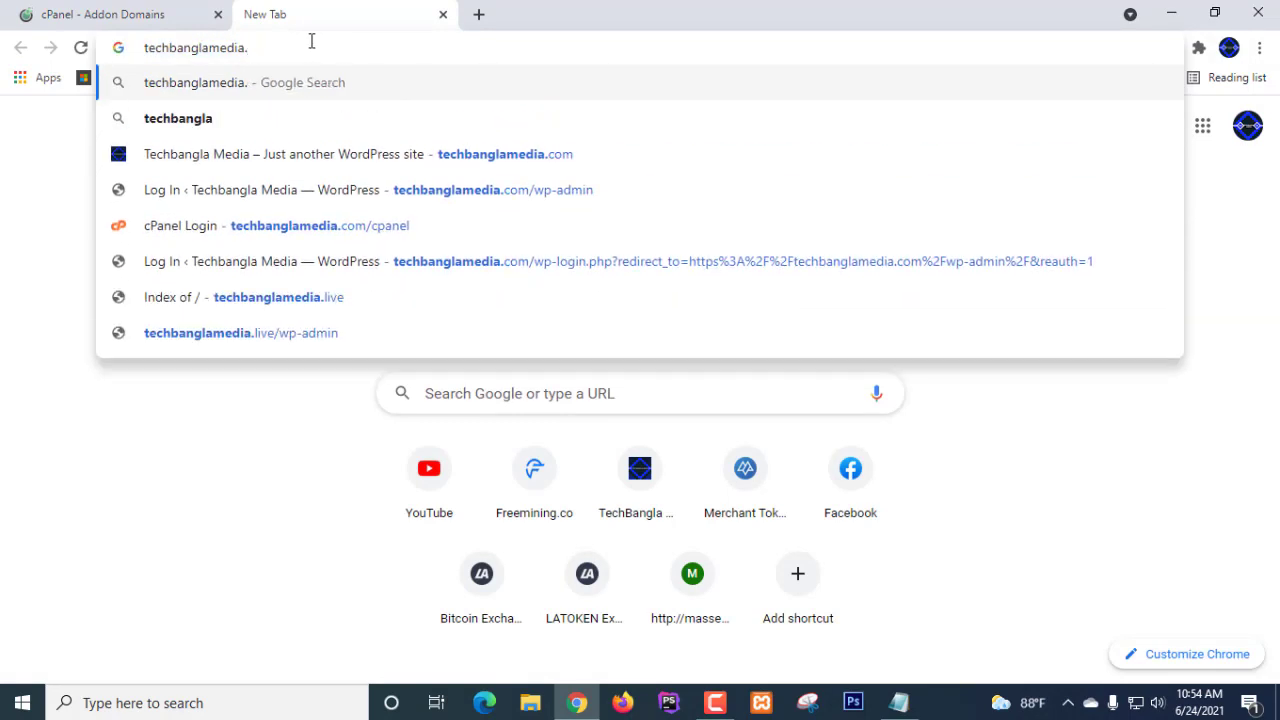
text(live)
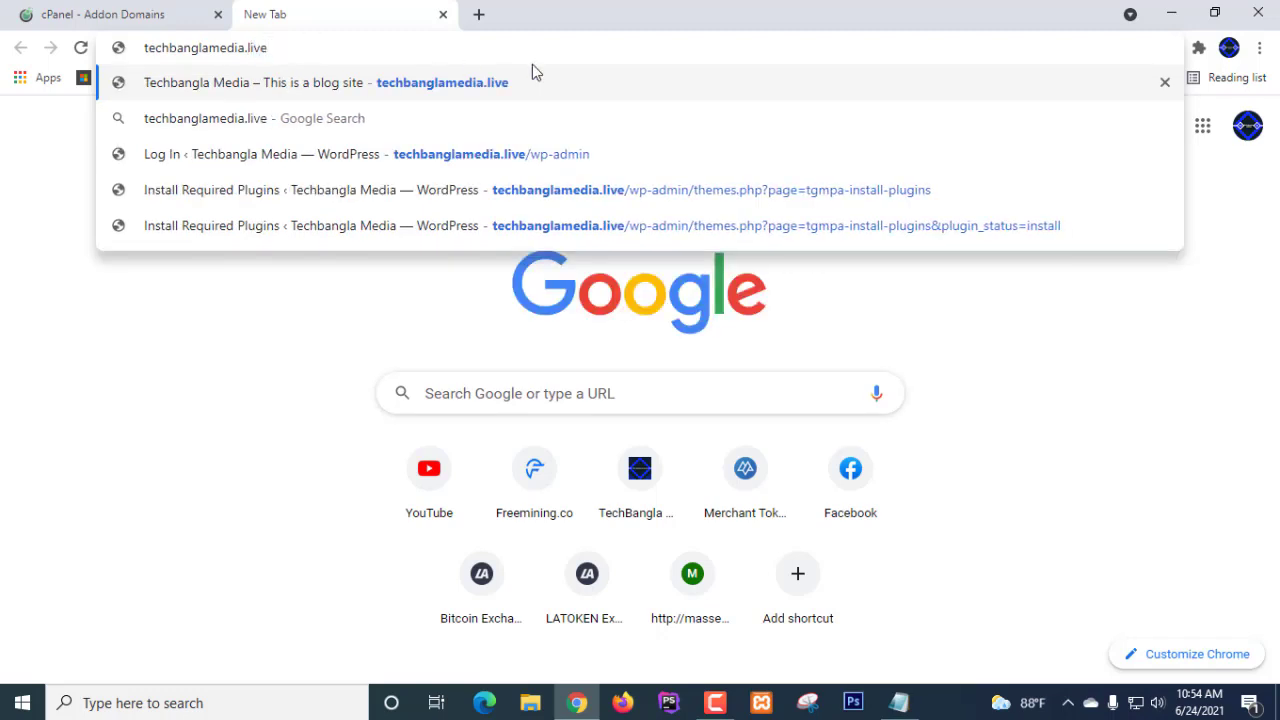
key(Return)
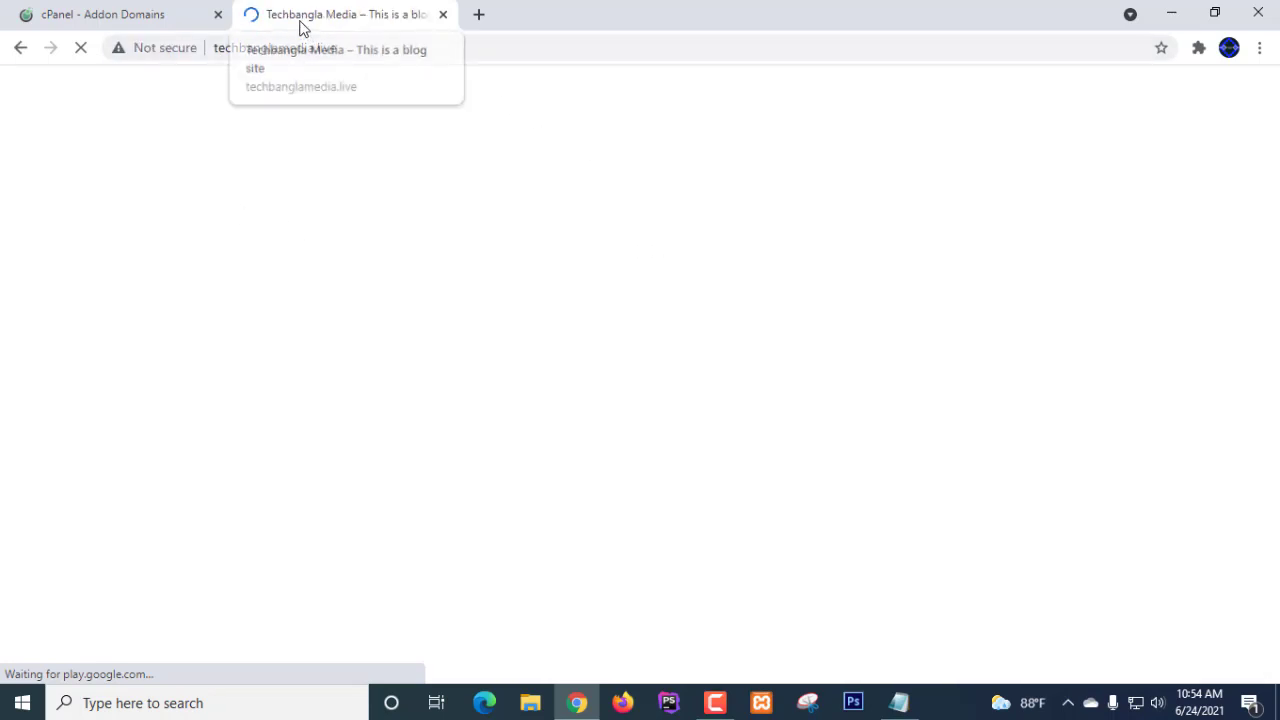
click(147, 20)
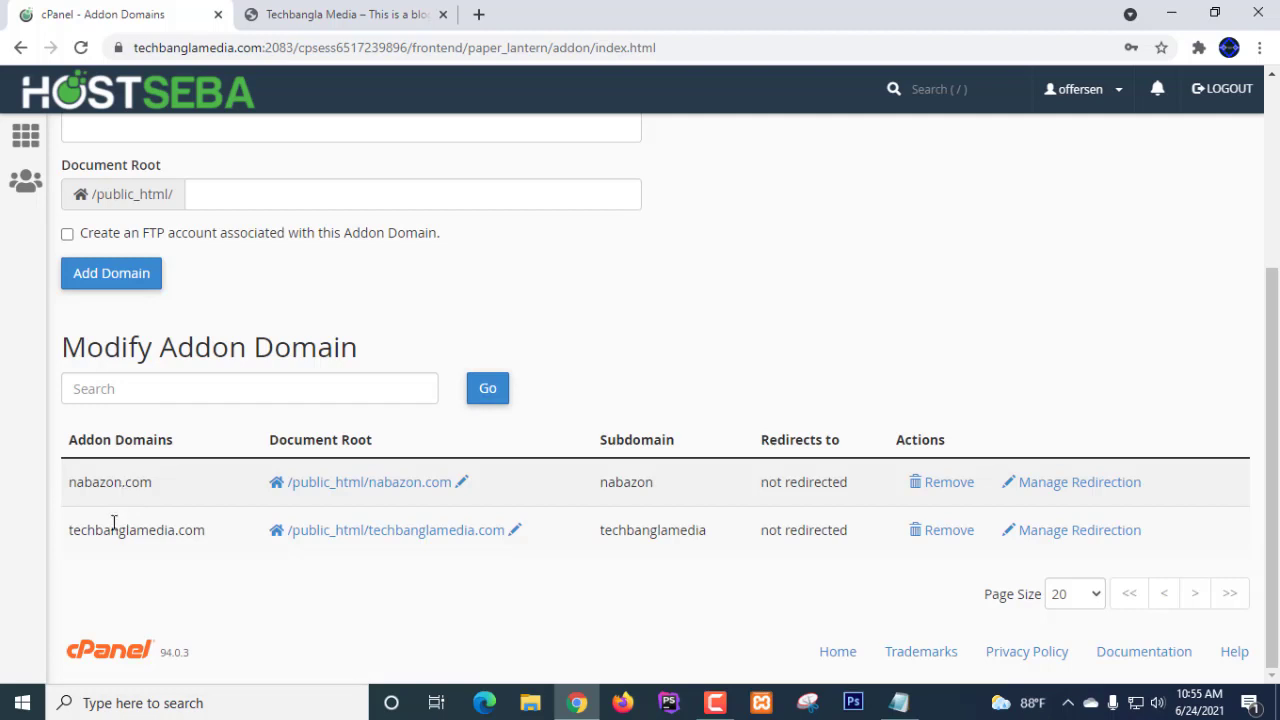
click(322, 22)
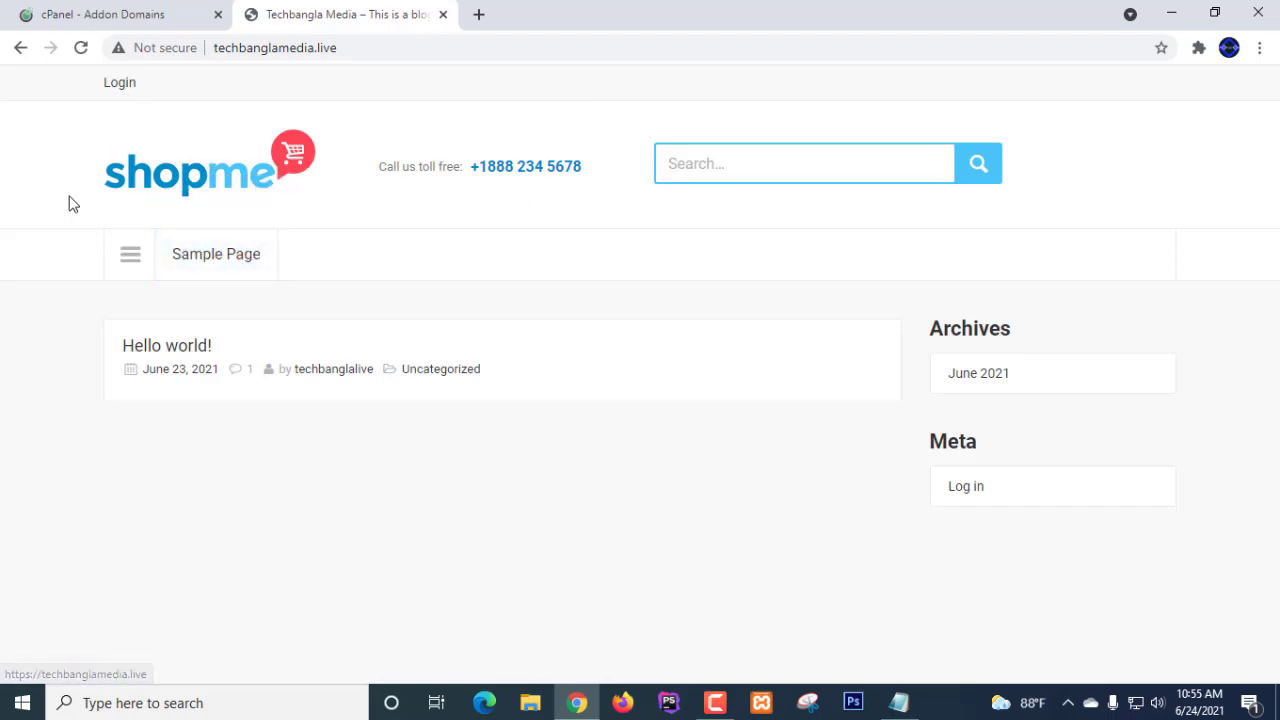
click(205, 190)
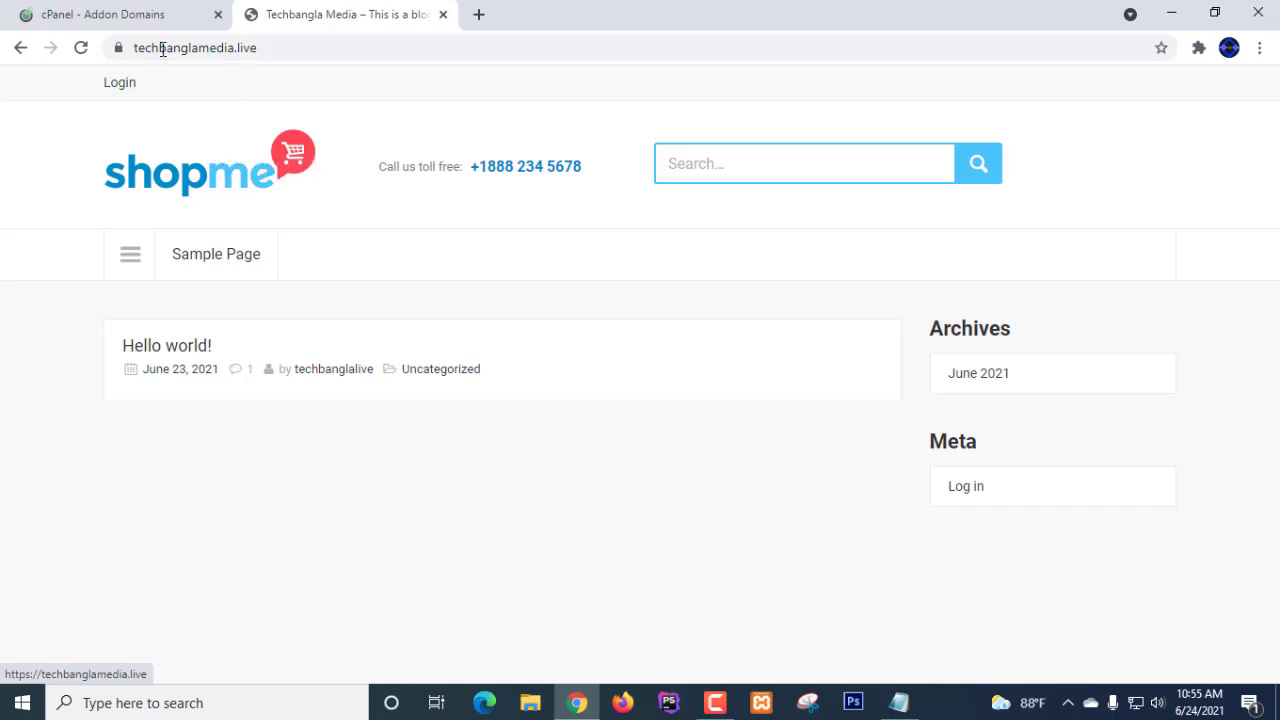
click(117, 48)
click(540, 122)
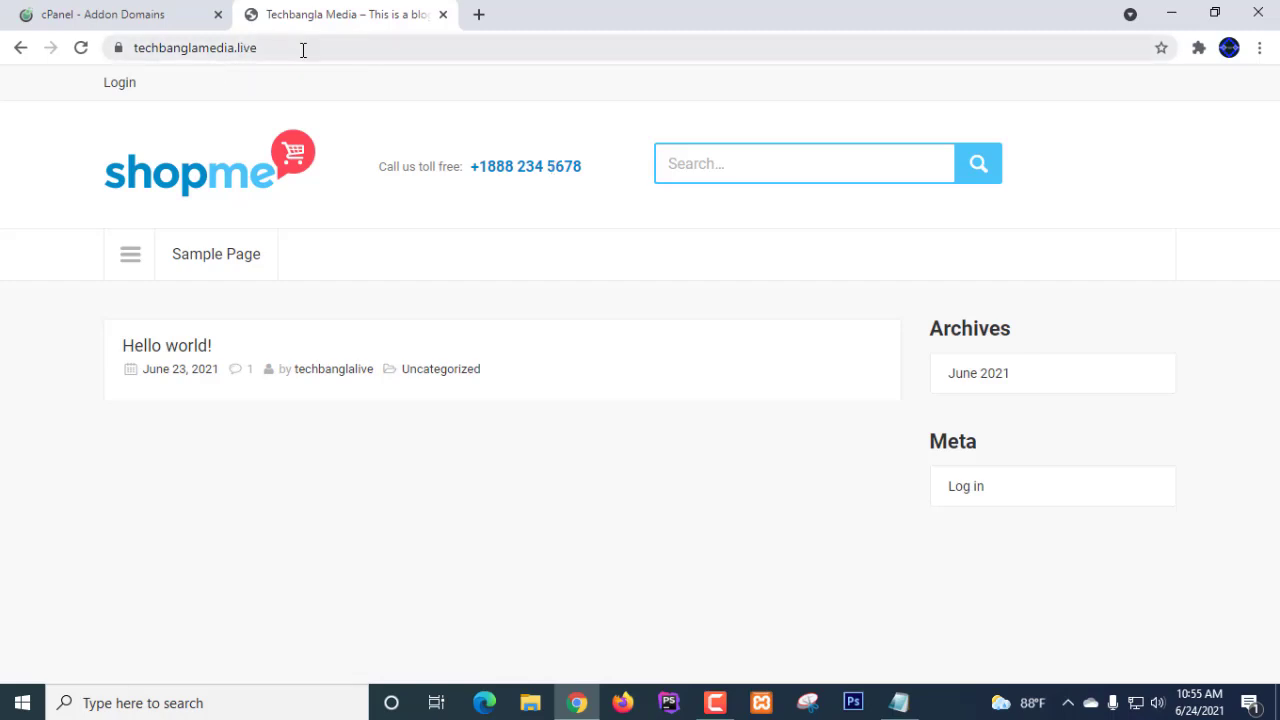
drag(135, 47, 272, 47)
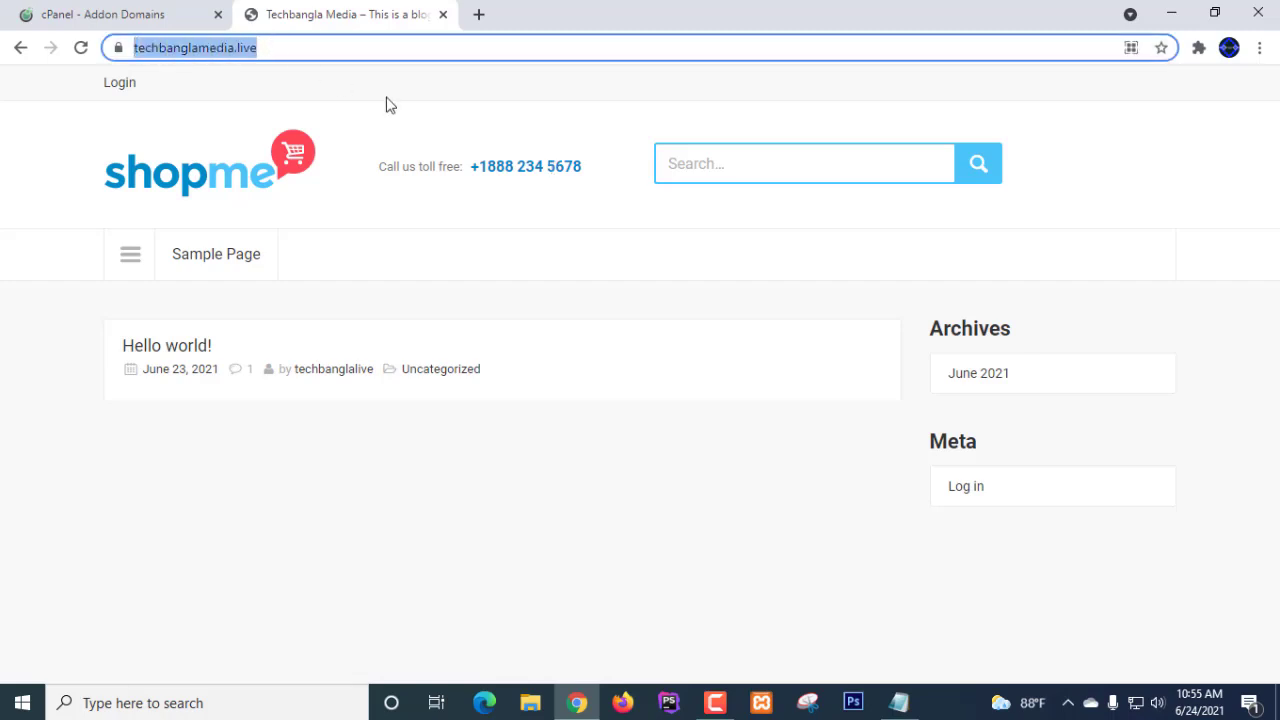
click(416, 110)
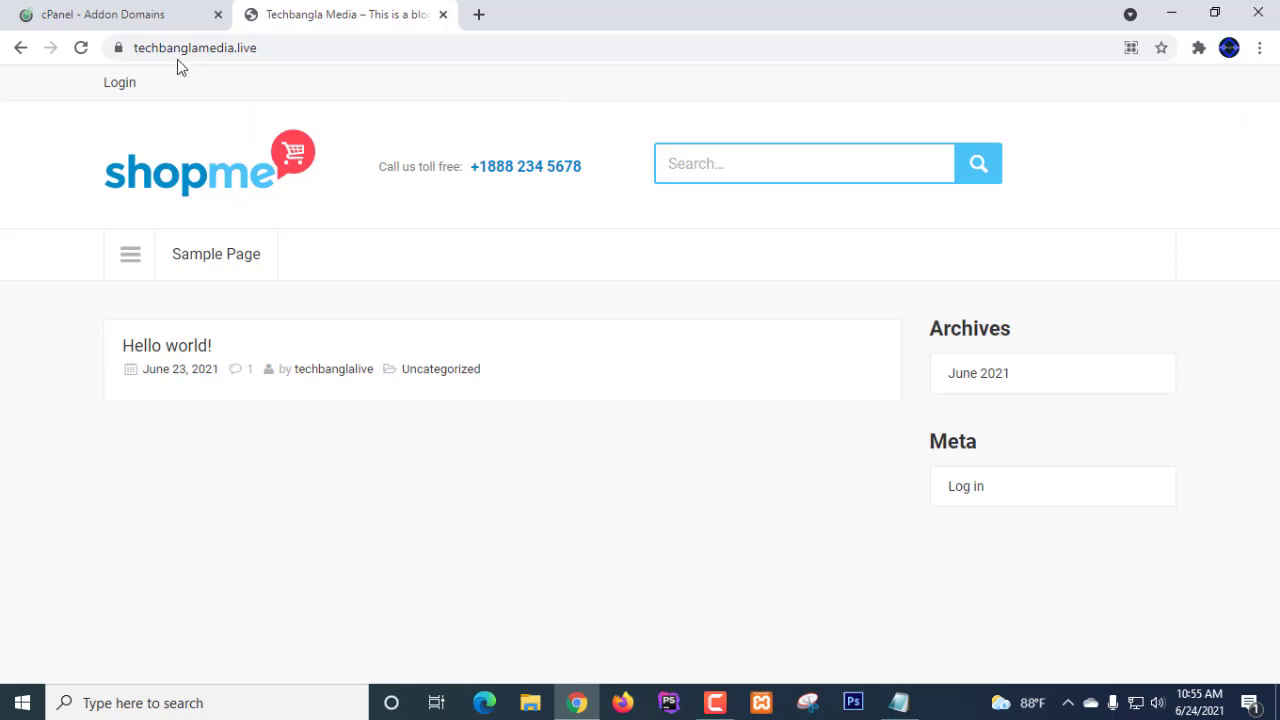
drag(135, 47, 262, 48)
click(306, 100)
- Compare the cPanel addon domain list with the techbanglamedia.live site, highlighting its domain, then open a new tab
click(148, 18)
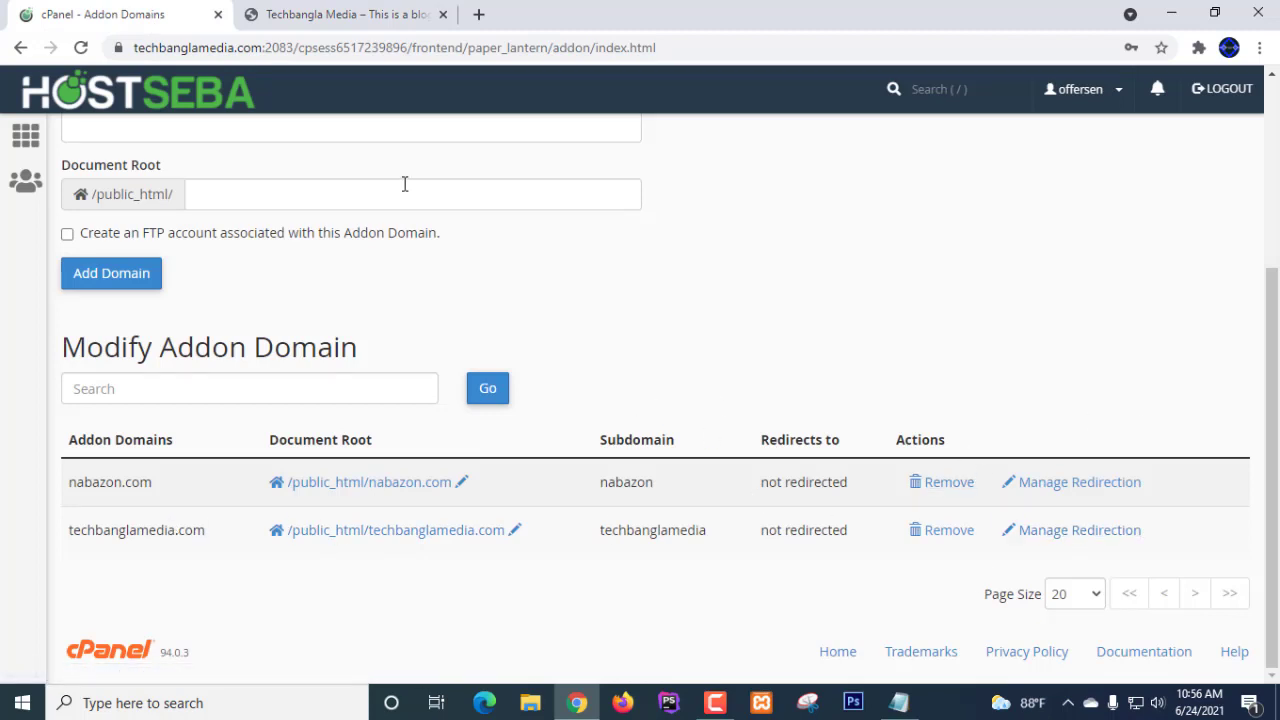
click(333, 17)
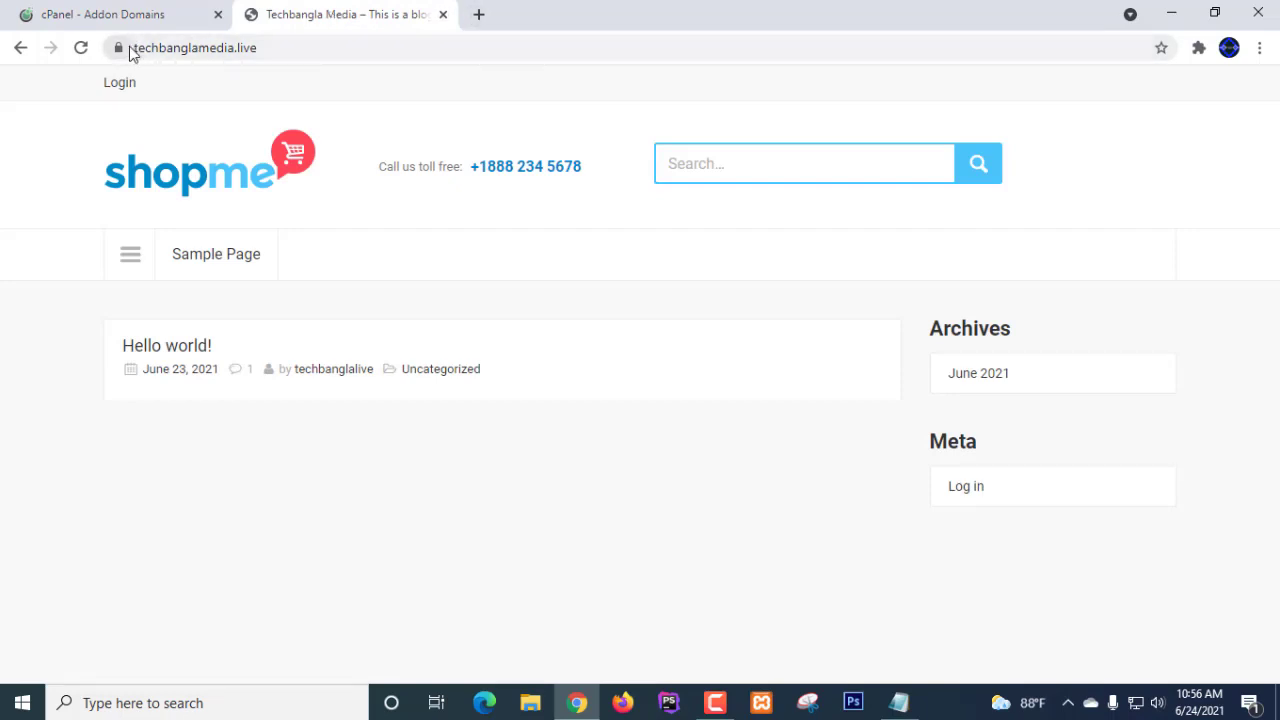
drag(131, 50, 269, 46)
click(286, 46)
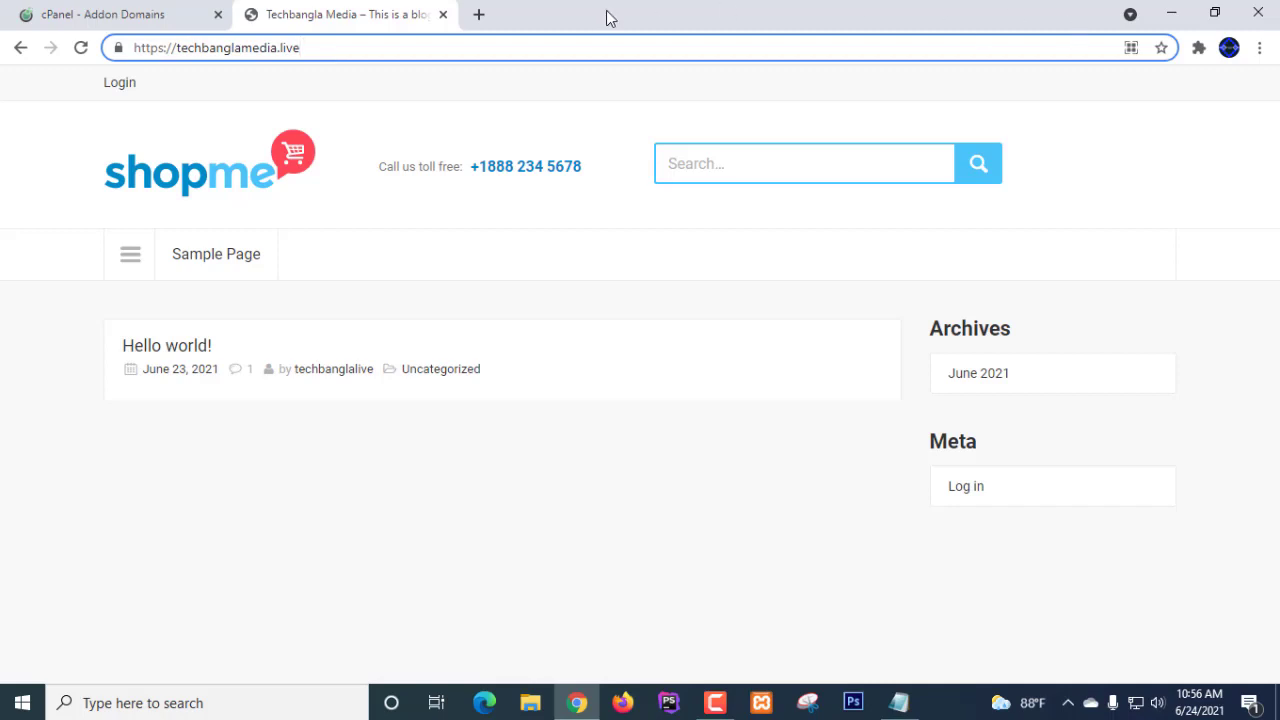
click(479, 15)
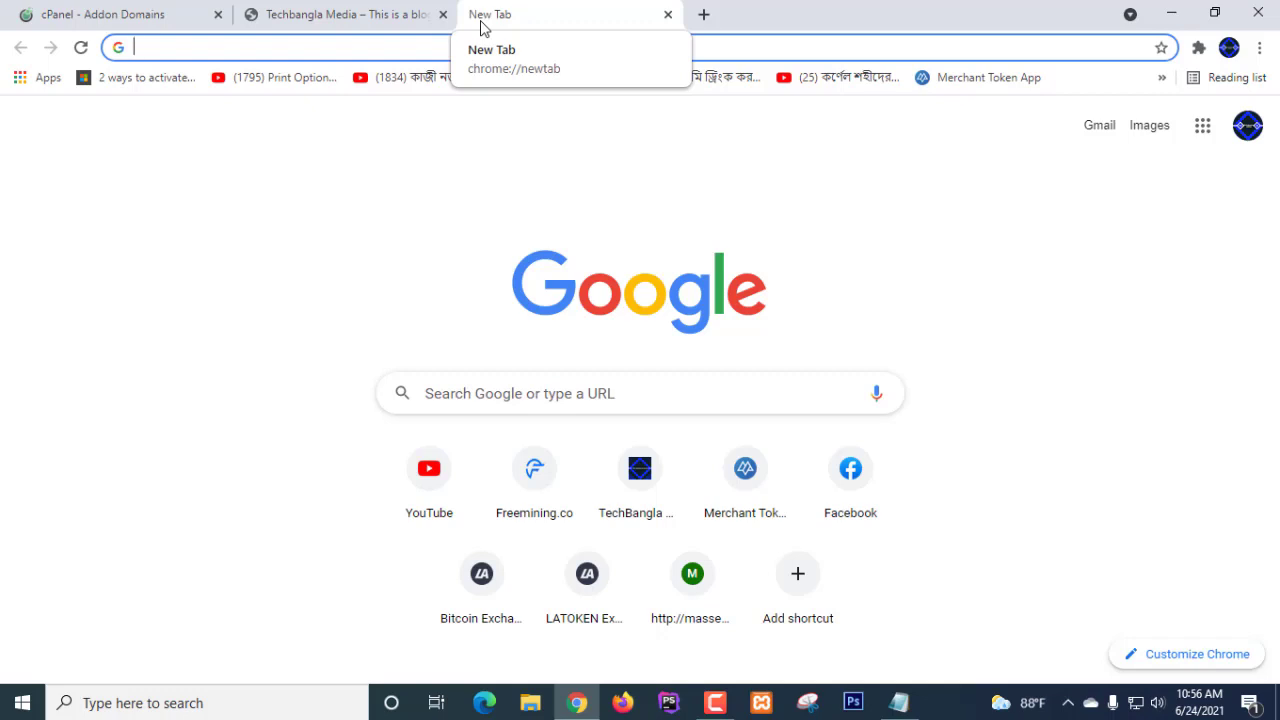
- Search Google for dianahost and open dianahost.com, backing out of the Bluehost ad
text(di)
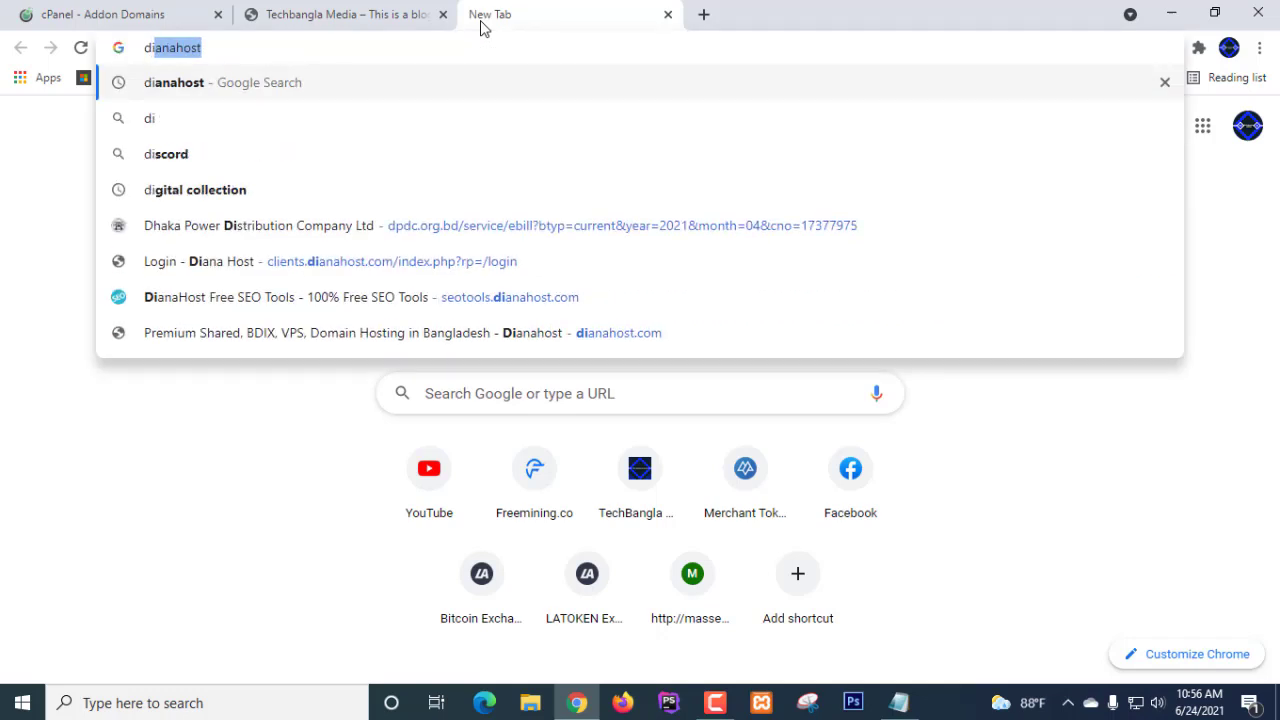
key(Return)
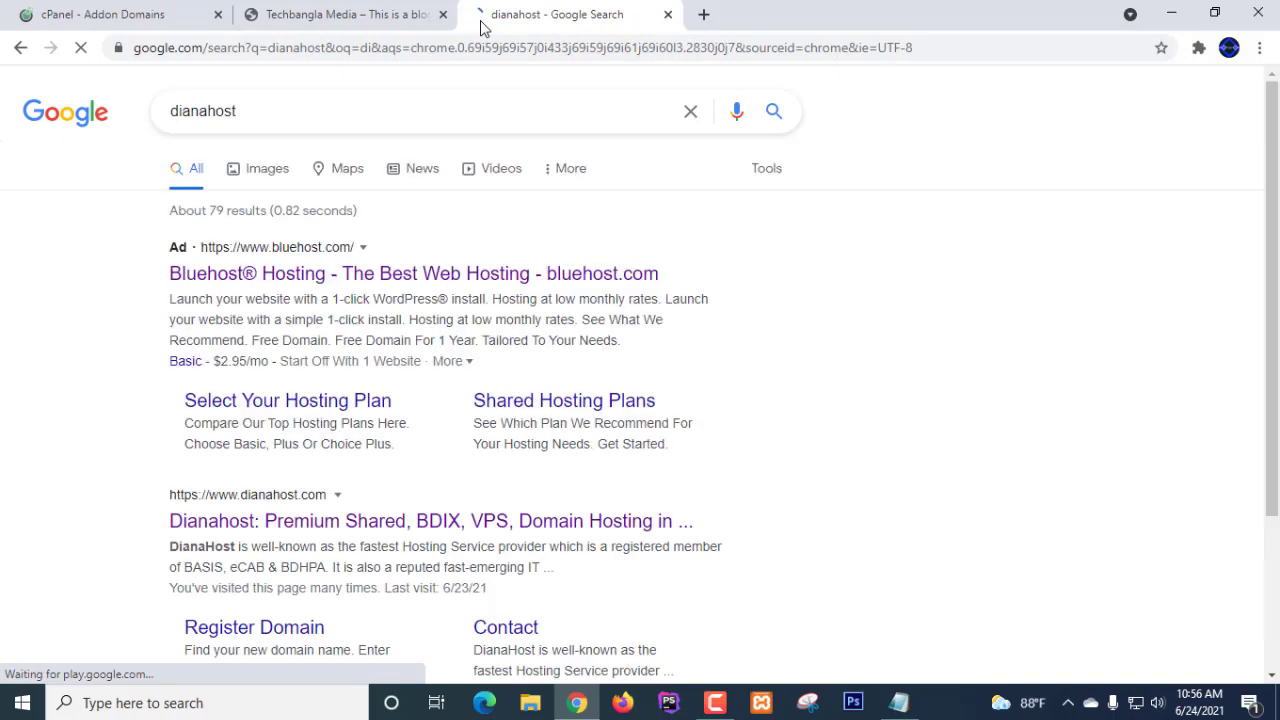
click(432, 283)
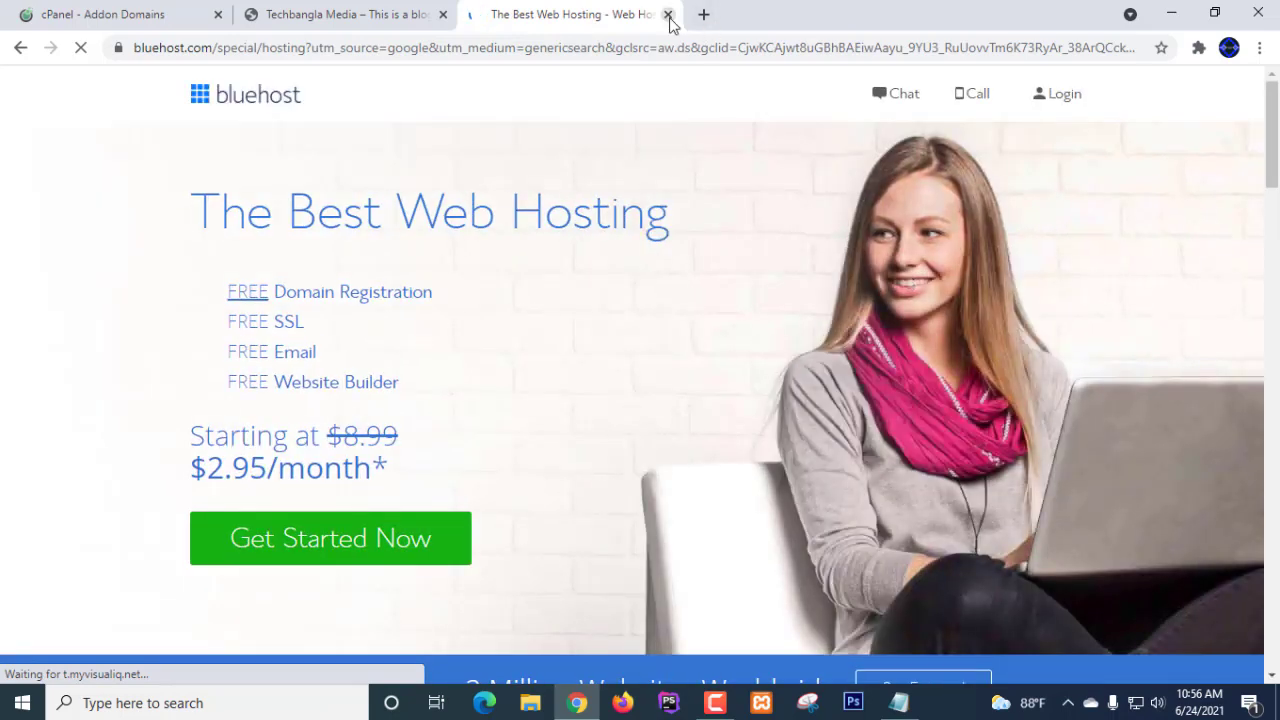
click(20, 47)
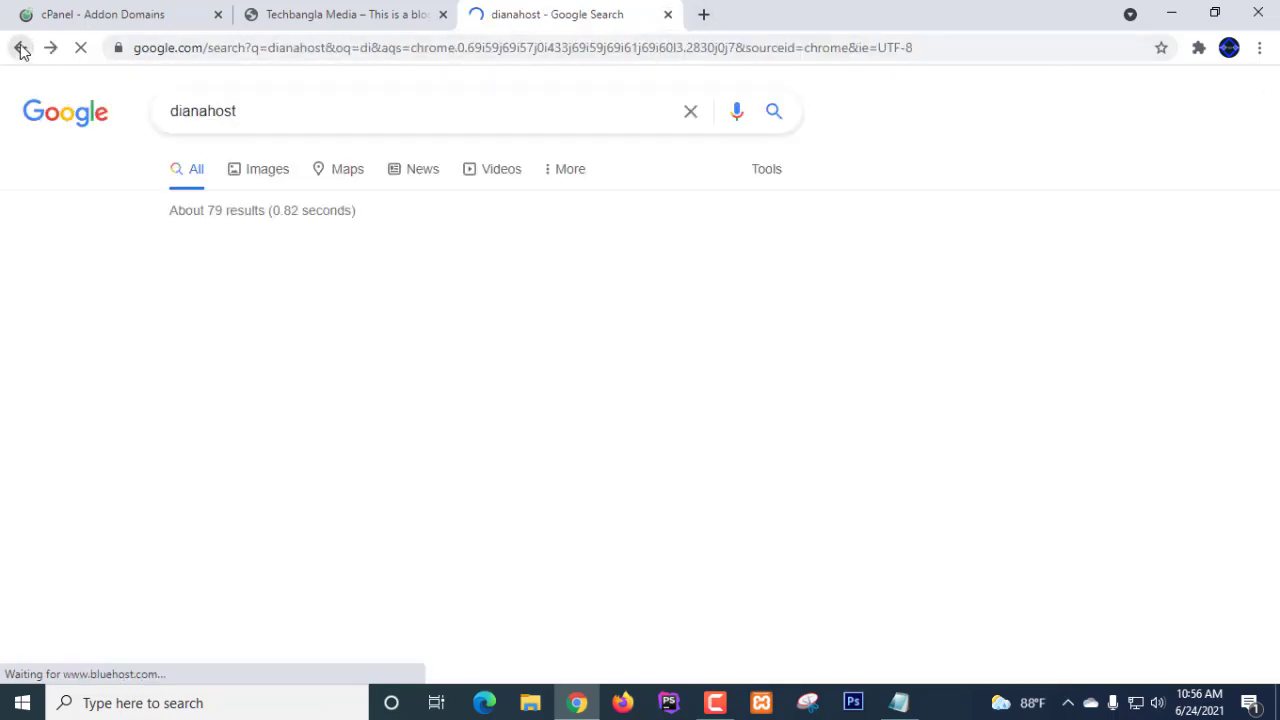
scroll(340, 428, down, 5)
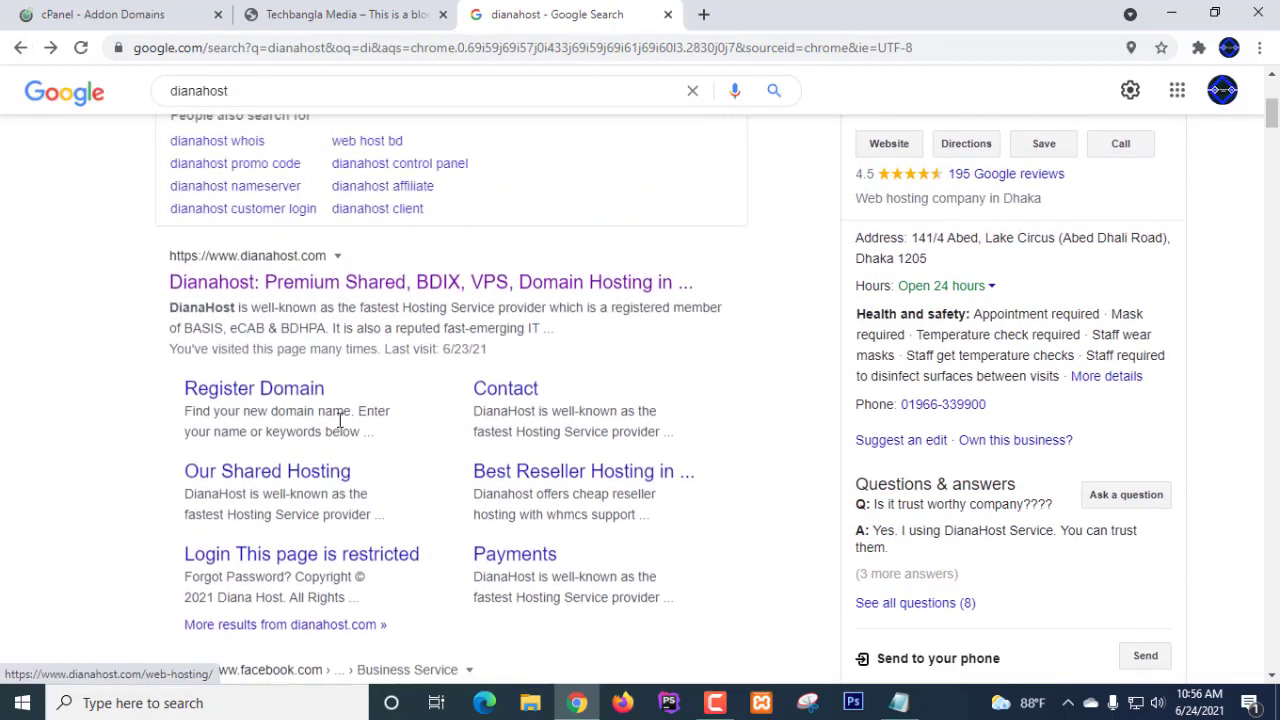
click(364, 297)
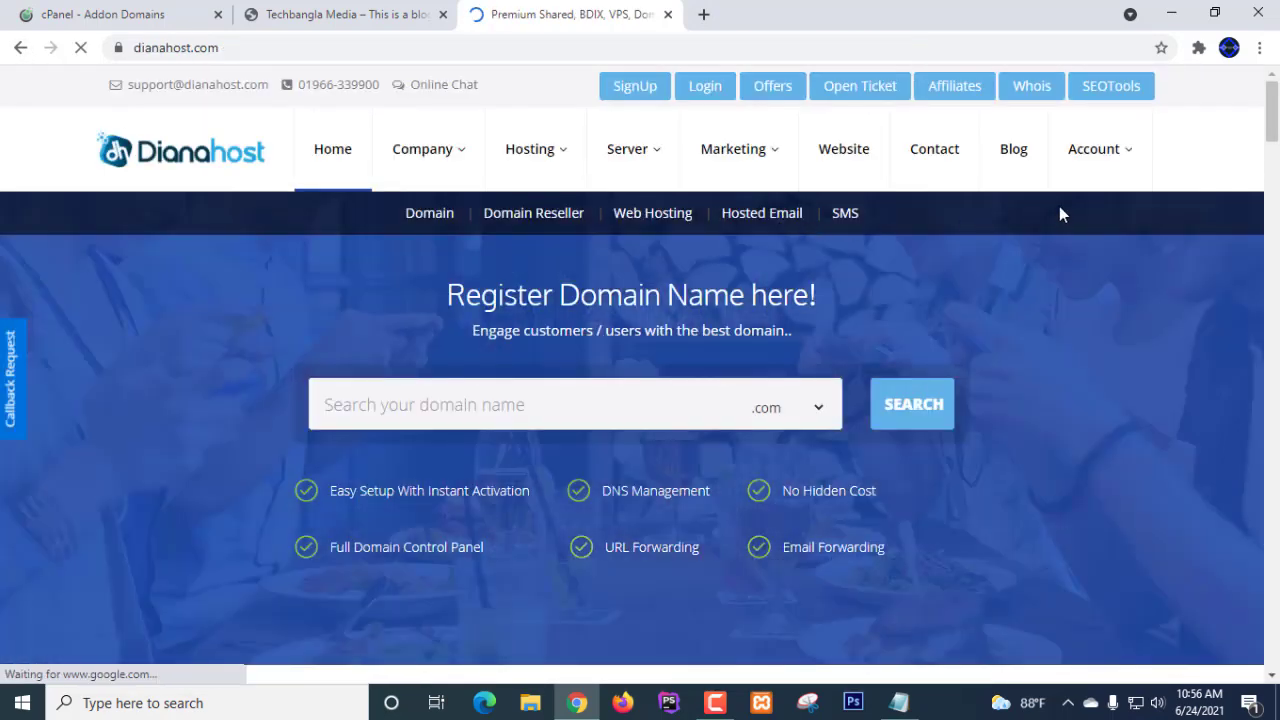
mouse_move(1095, 150)
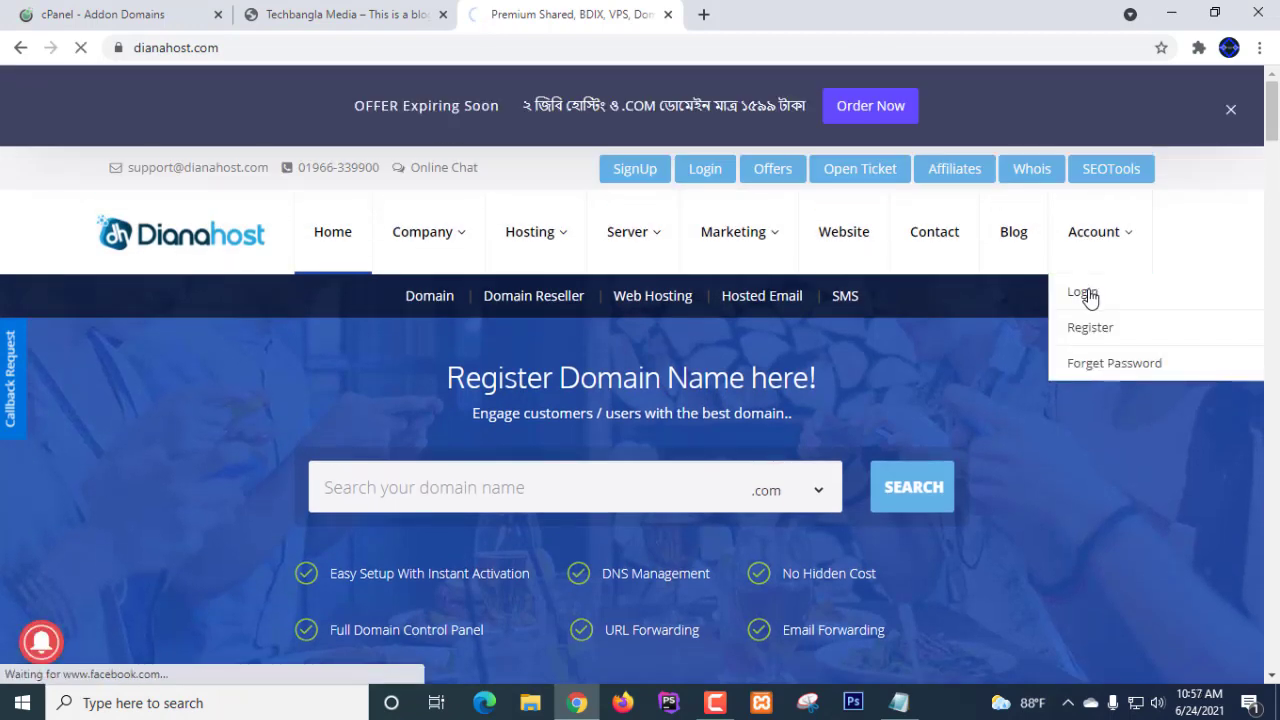
- Log in to the Dianahost client area with the autofilled details, dismissing the pop-up
click(1084, 293)
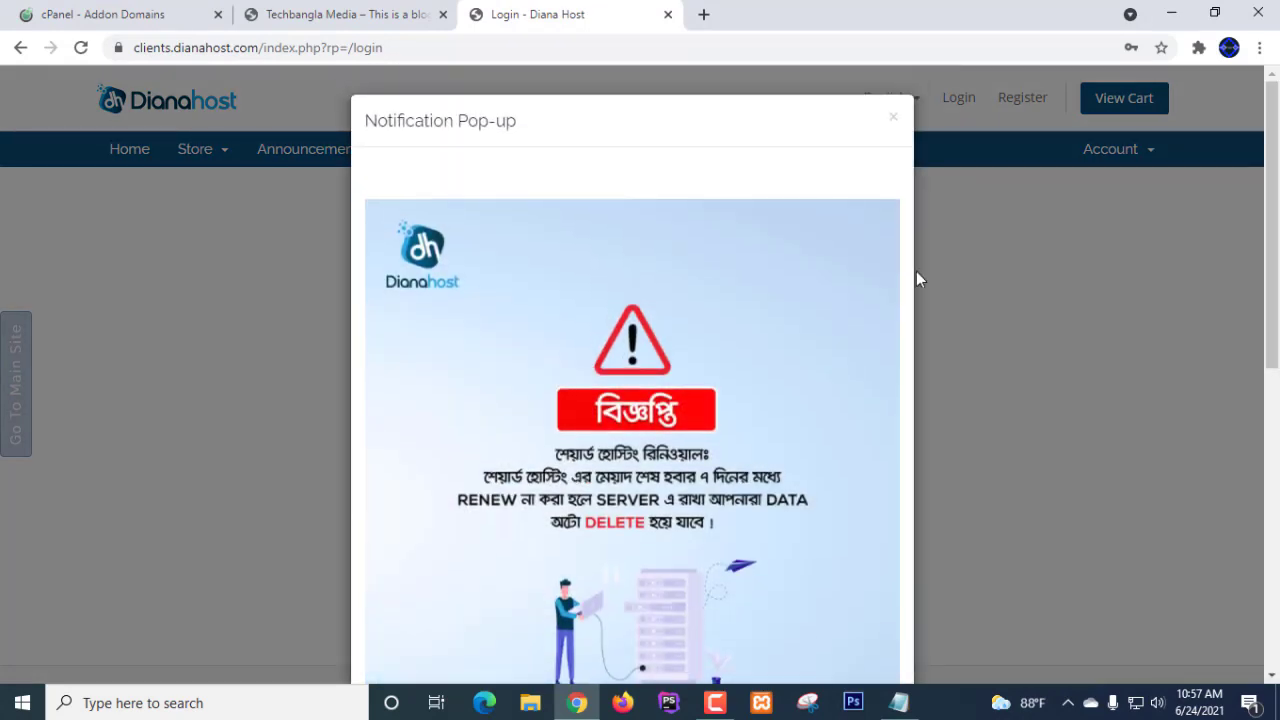
click(982, 252)
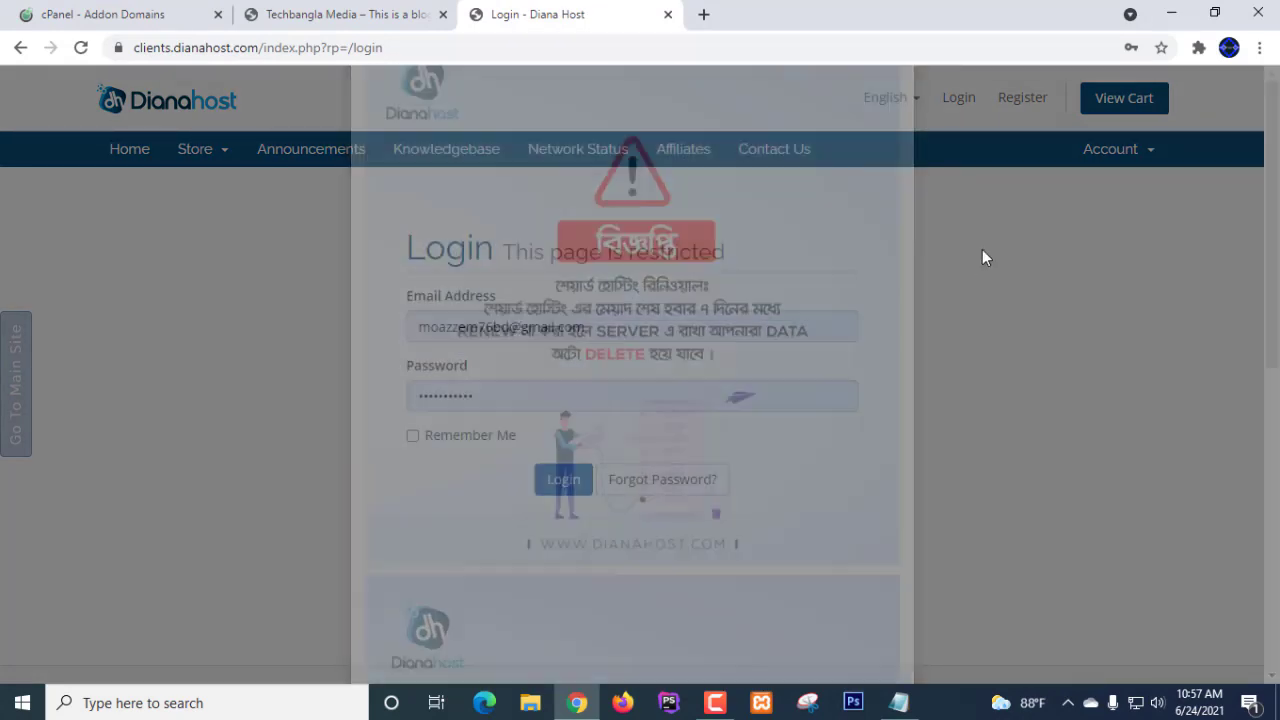
click(568, 487)
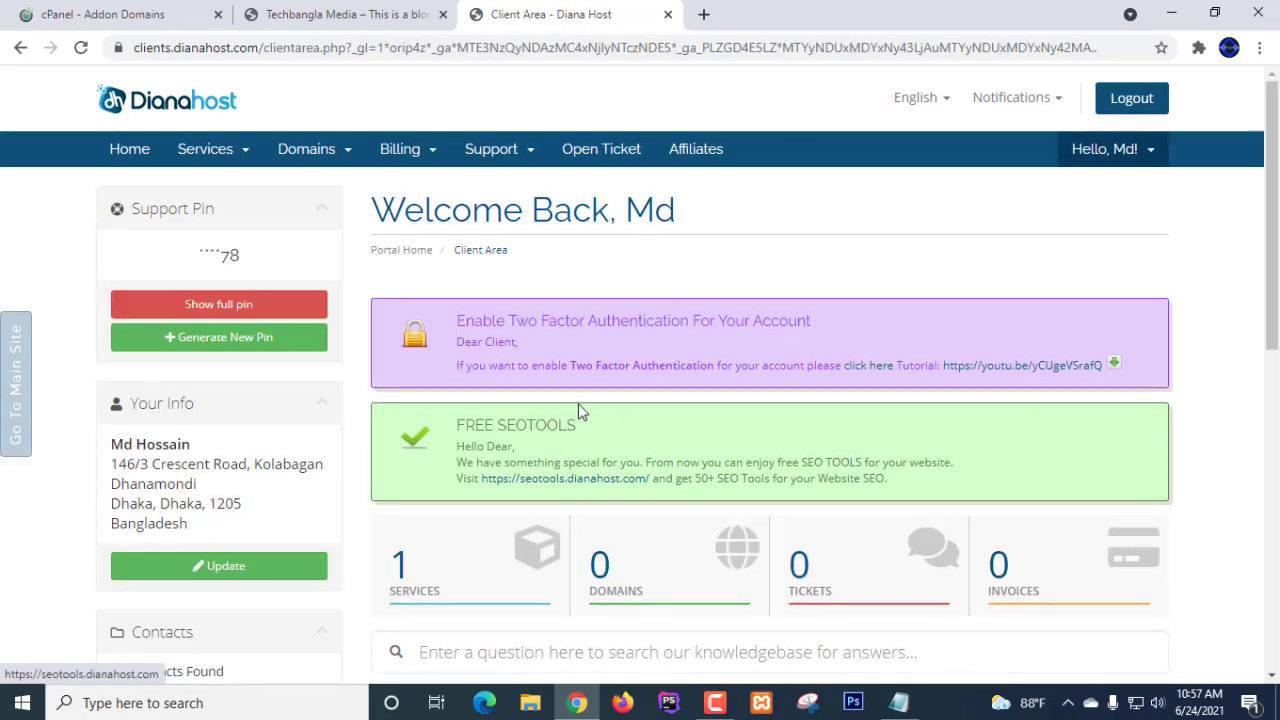
scroll(578, 403, down, 3)
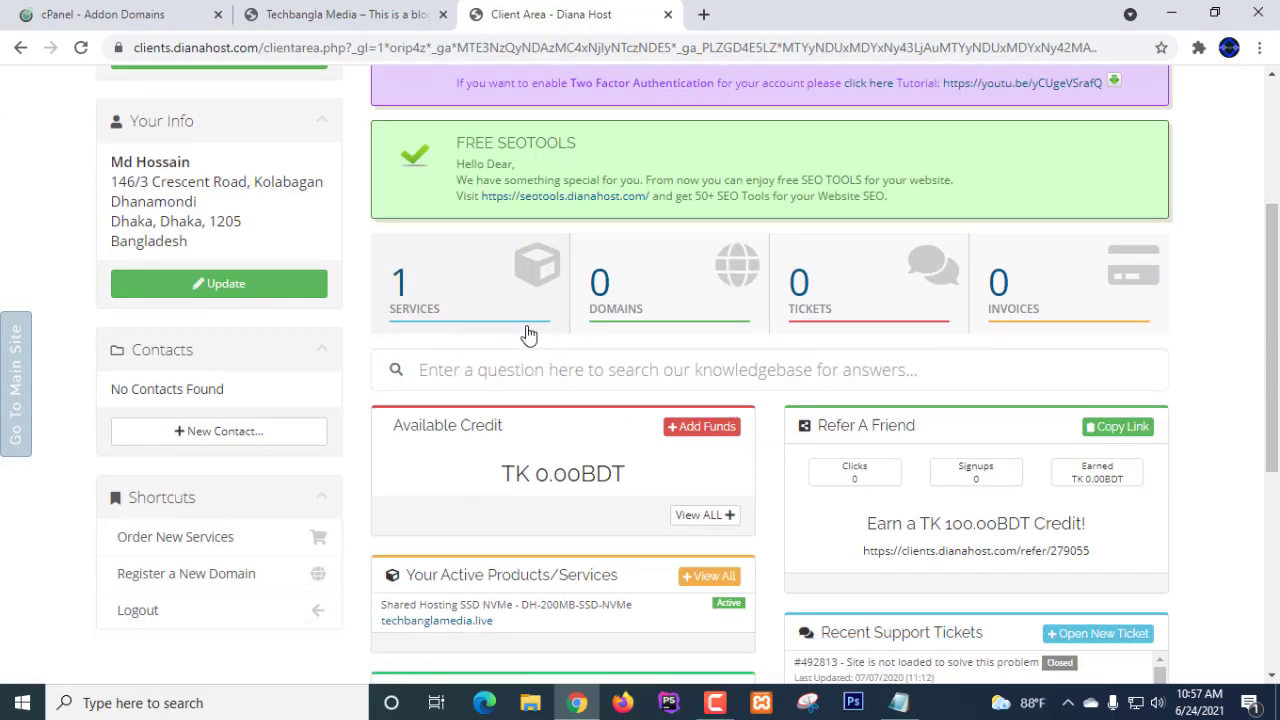
- Open Services to find the Active DH-200MB-SSD-NVMe plan for techbanglamedia.live
click(424, 312)
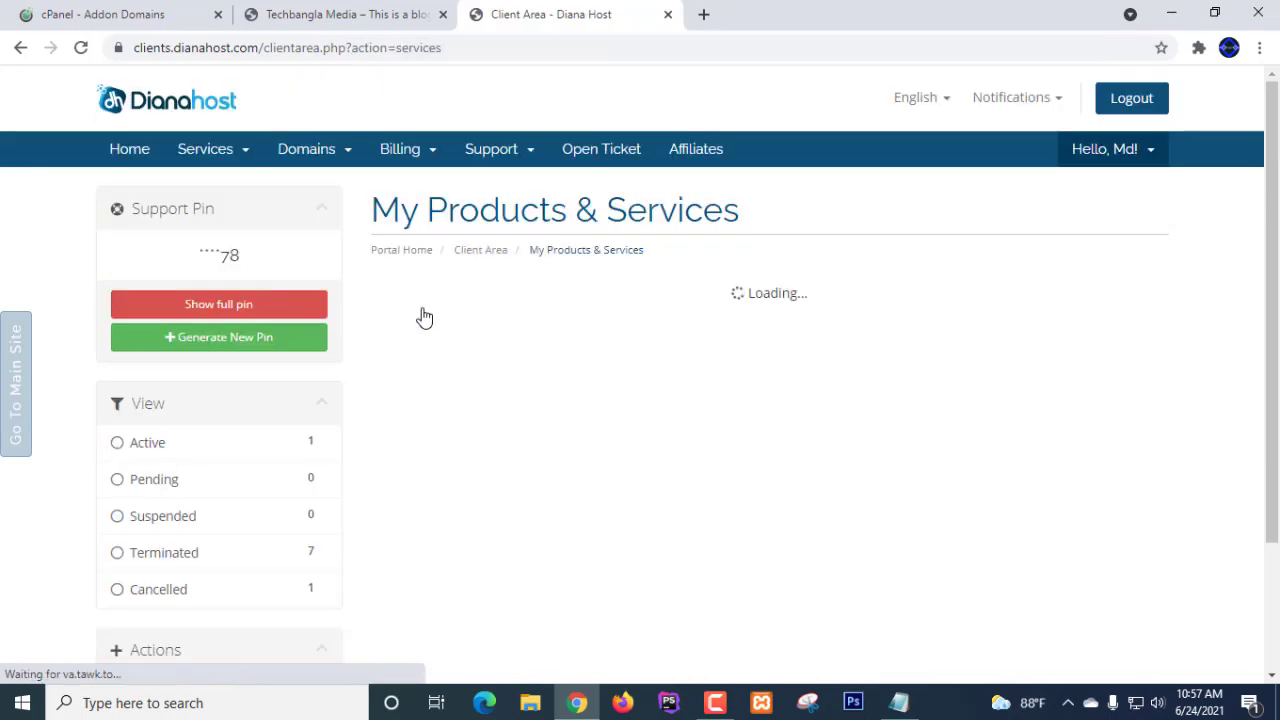
scroll(423, 318, down, 2)
scroll(976, 298, down, 3)
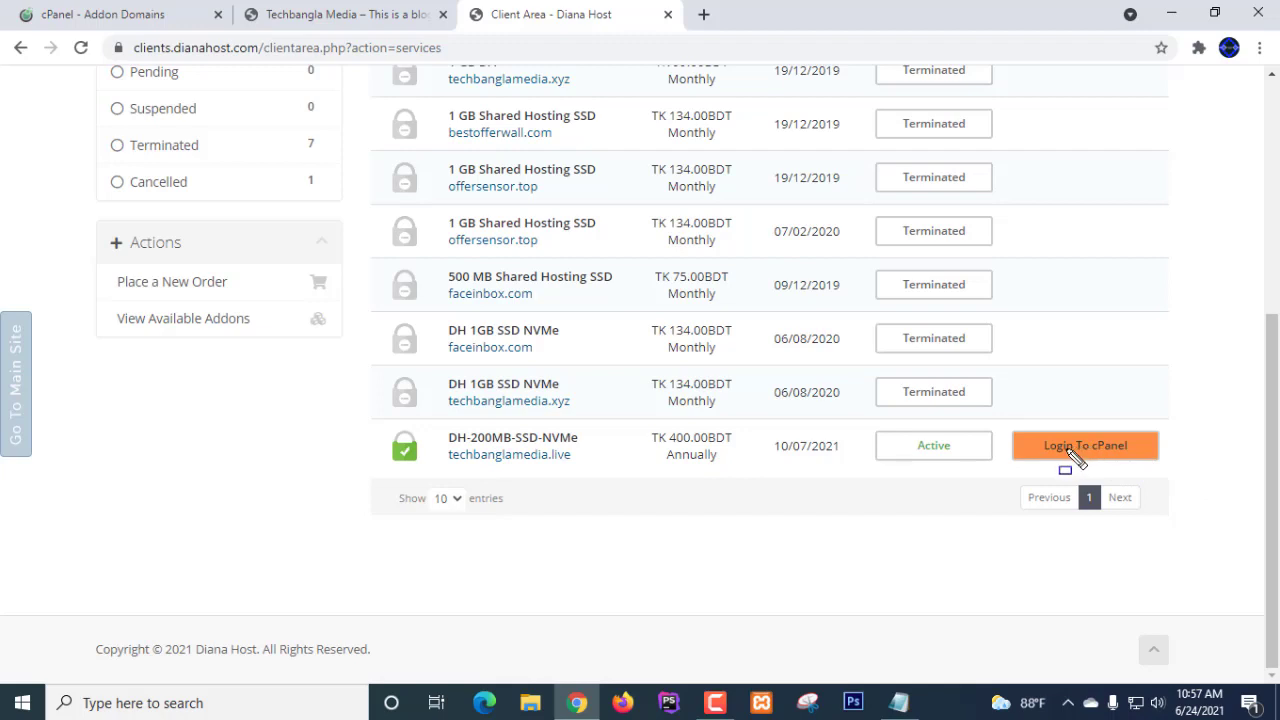
drag(386, 432, 598, 472)
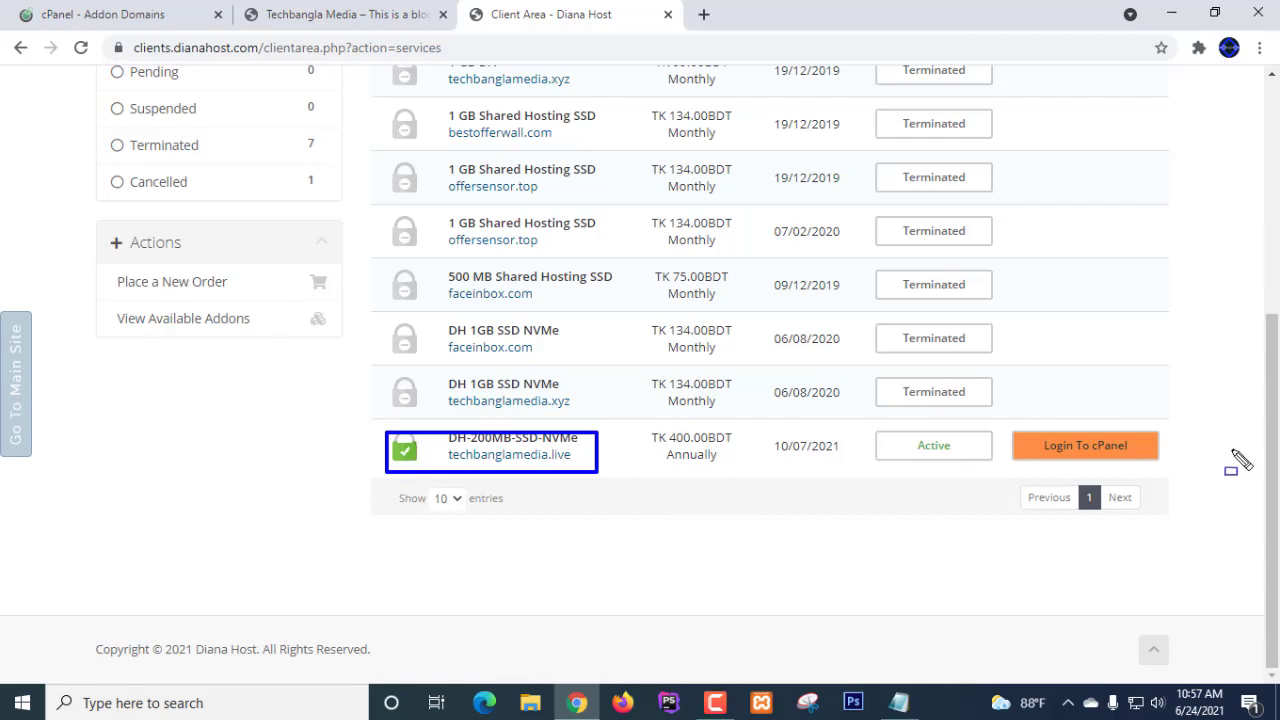
key(Escape)
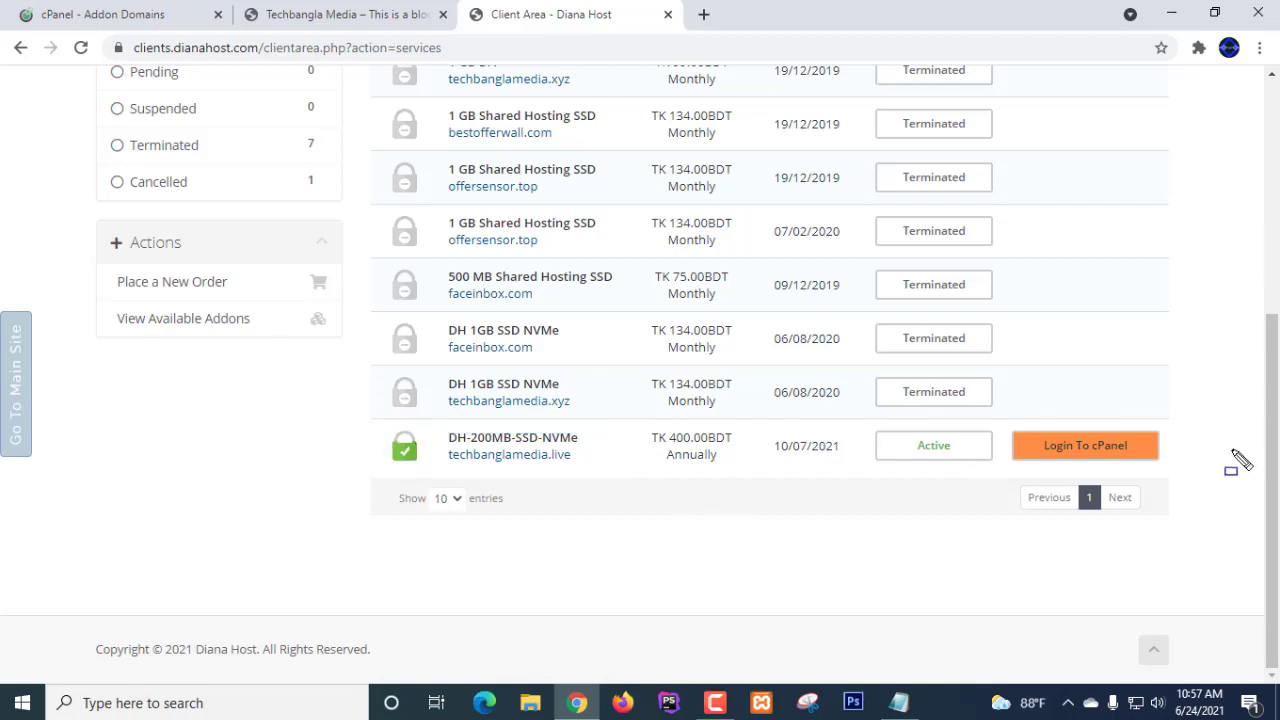
scroll(405, 180, up, 3)
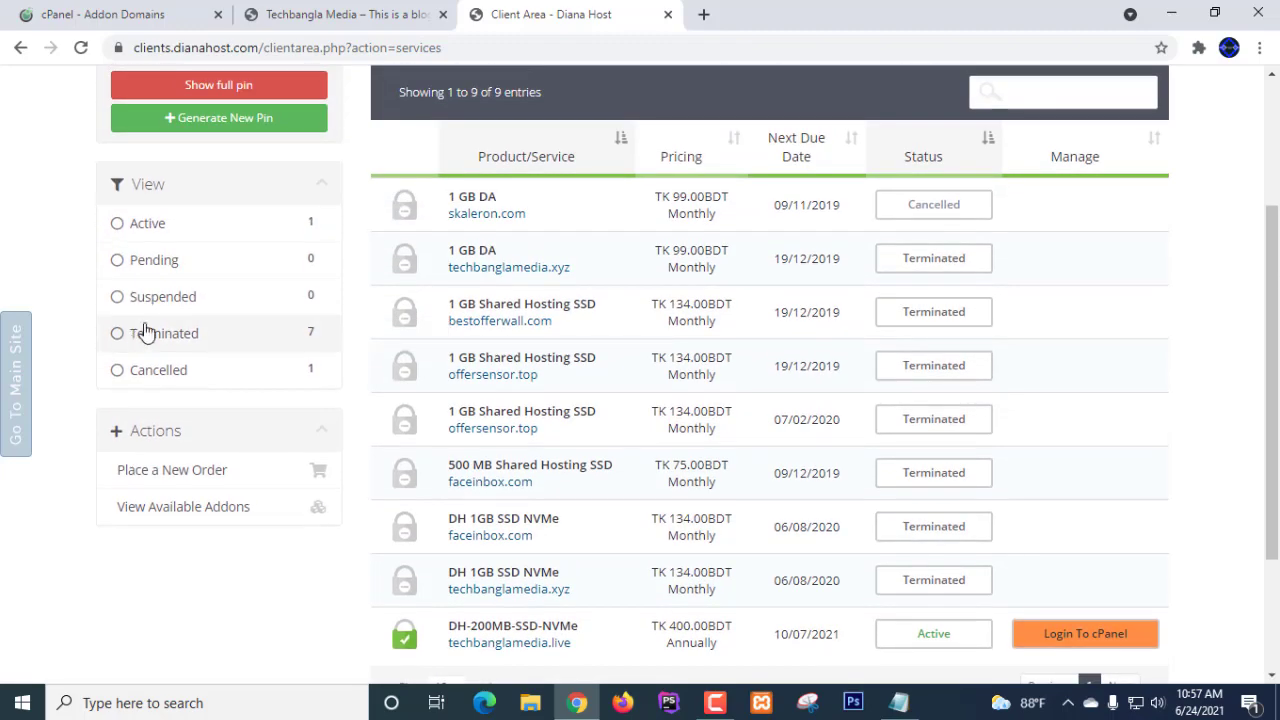
scroll(200, 318, down, 2)
scroll(213, 318, up, 3)
scroll(213, 318, down, 2)
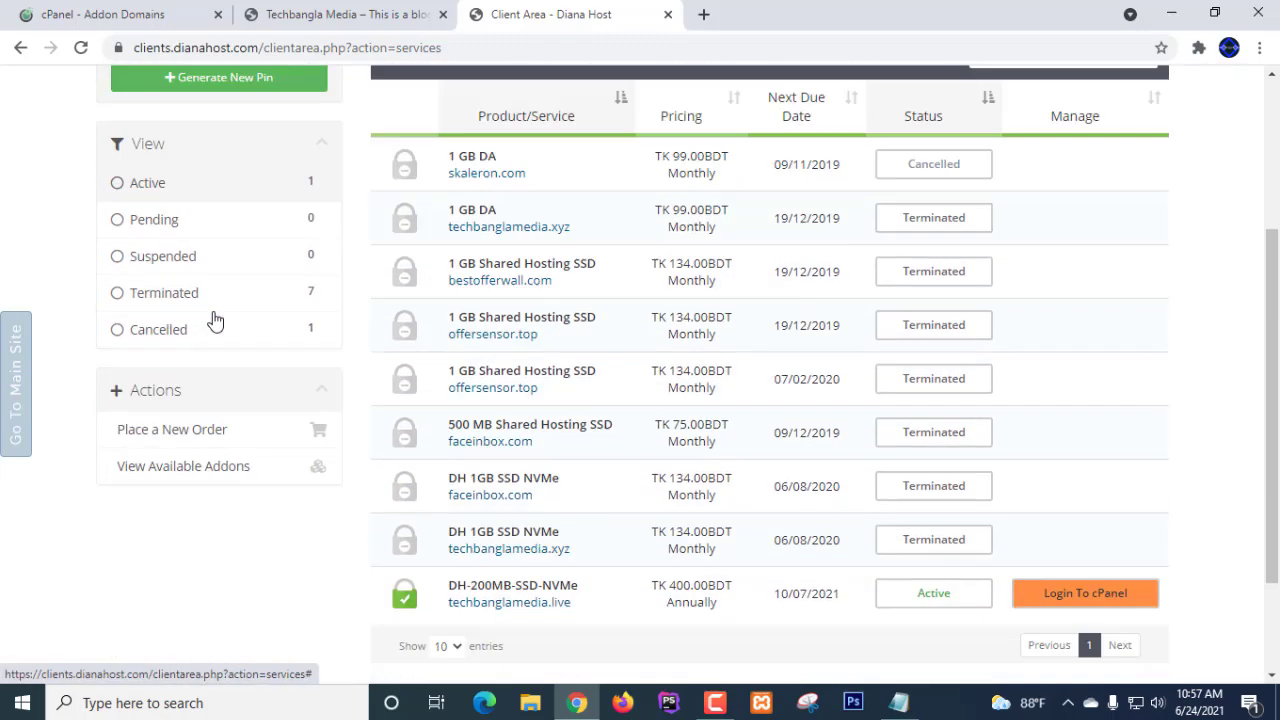
scroll(213, 318, up, 5)
scroll(213, 318, down, 4)
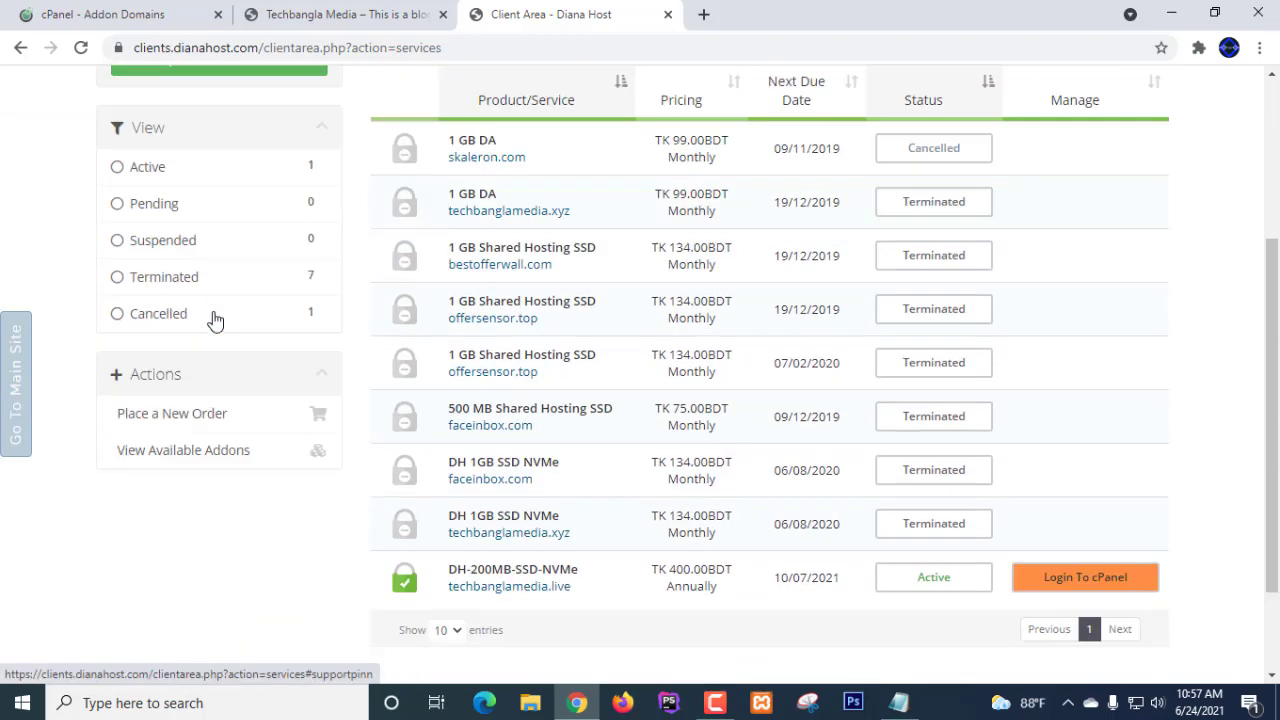
scroll(213, 318, up, 2)
scroll(213, 318, up, 3)
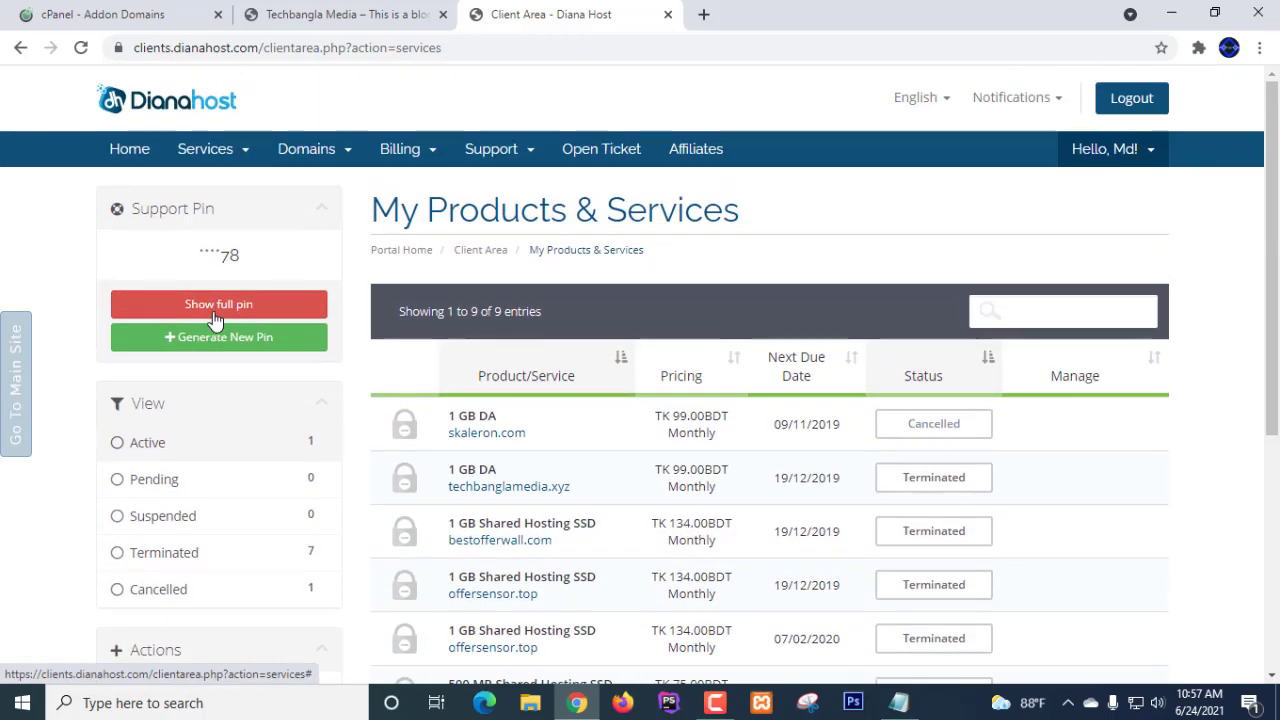
scroll(1190, 433, down, 4)
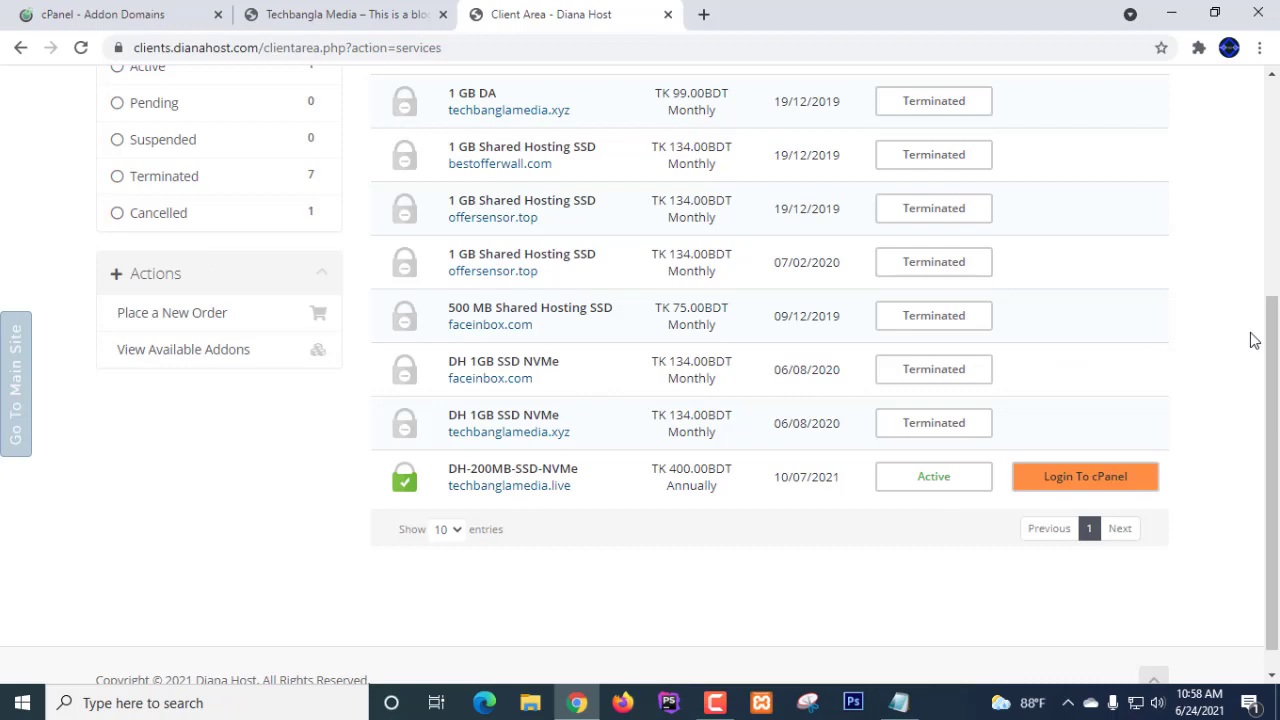
scroll(1254, 340, down, 1)
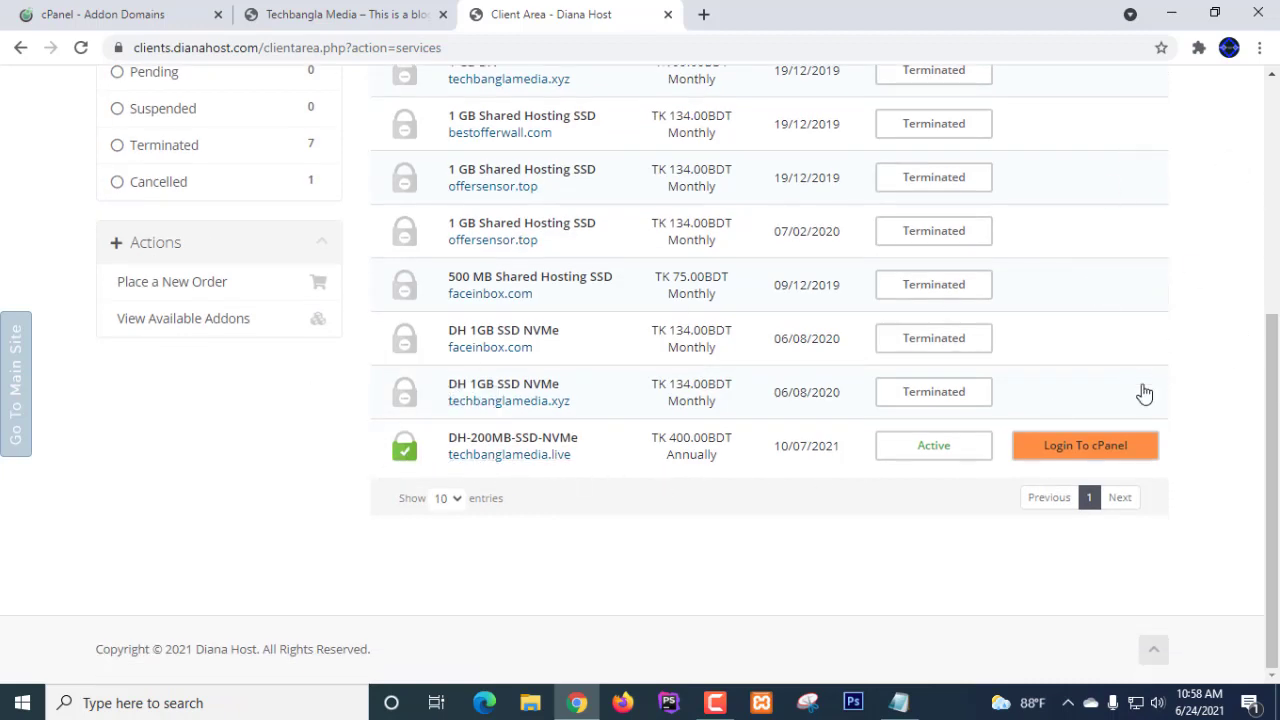
- Open cPanel for the techbanglamedia.live hosting plan and check it against the addon domains tab
click(1065, 456)
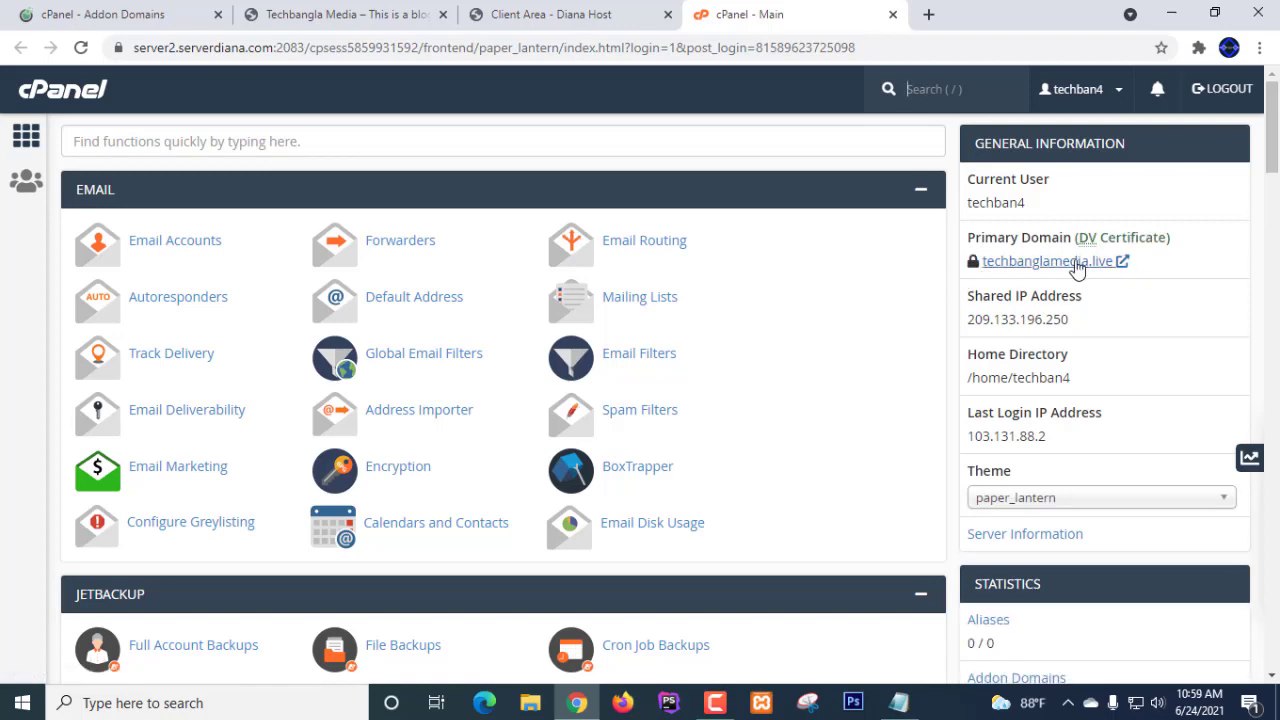
scroll(500, 300, down, 3)
scroll(731, 309, up, 3)
scroll(1033, 280, down, 5)
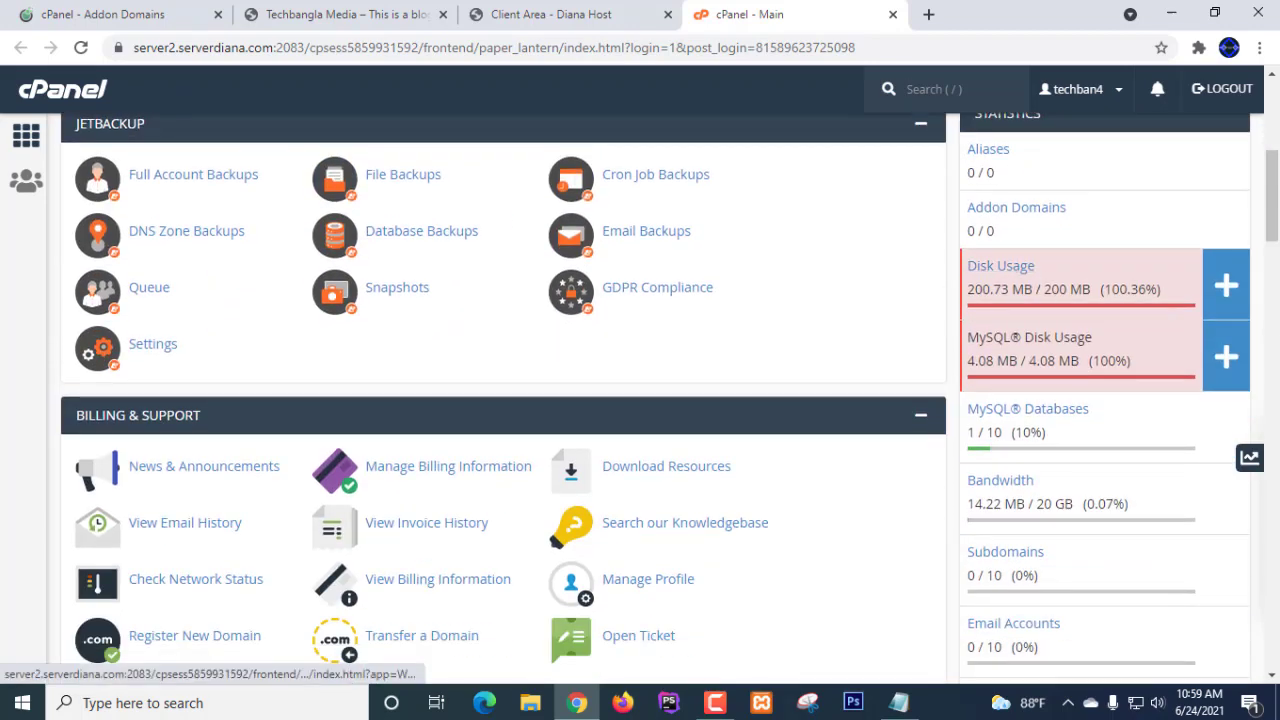
scroll(749, 389, up, 5)
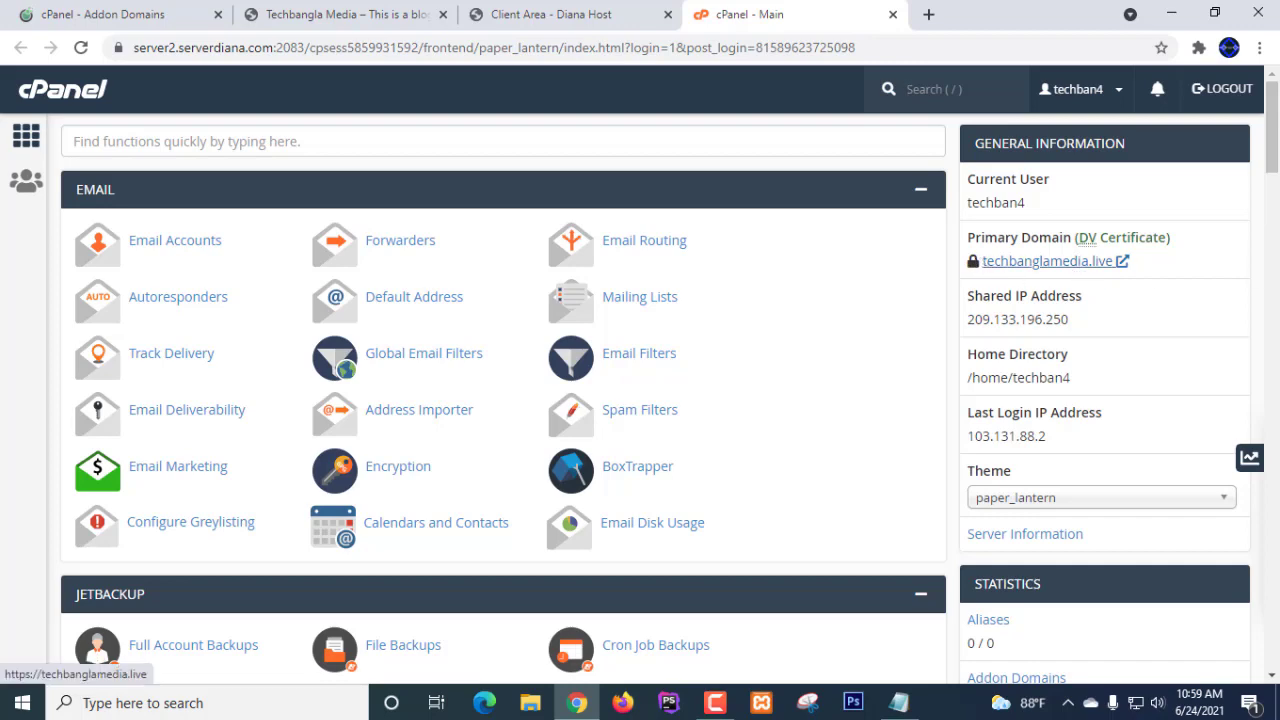
click(118, 18)
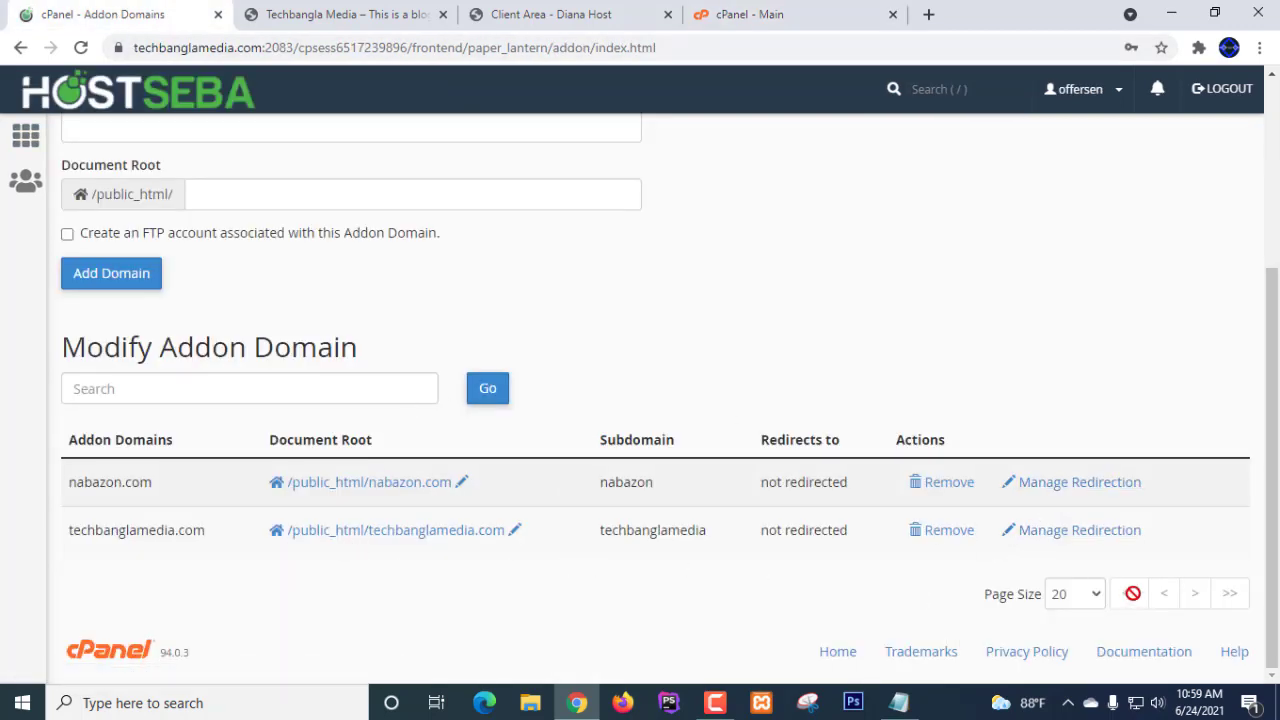
scroll(576, 287, up, 1)
scroll(576, 287, up, 1)
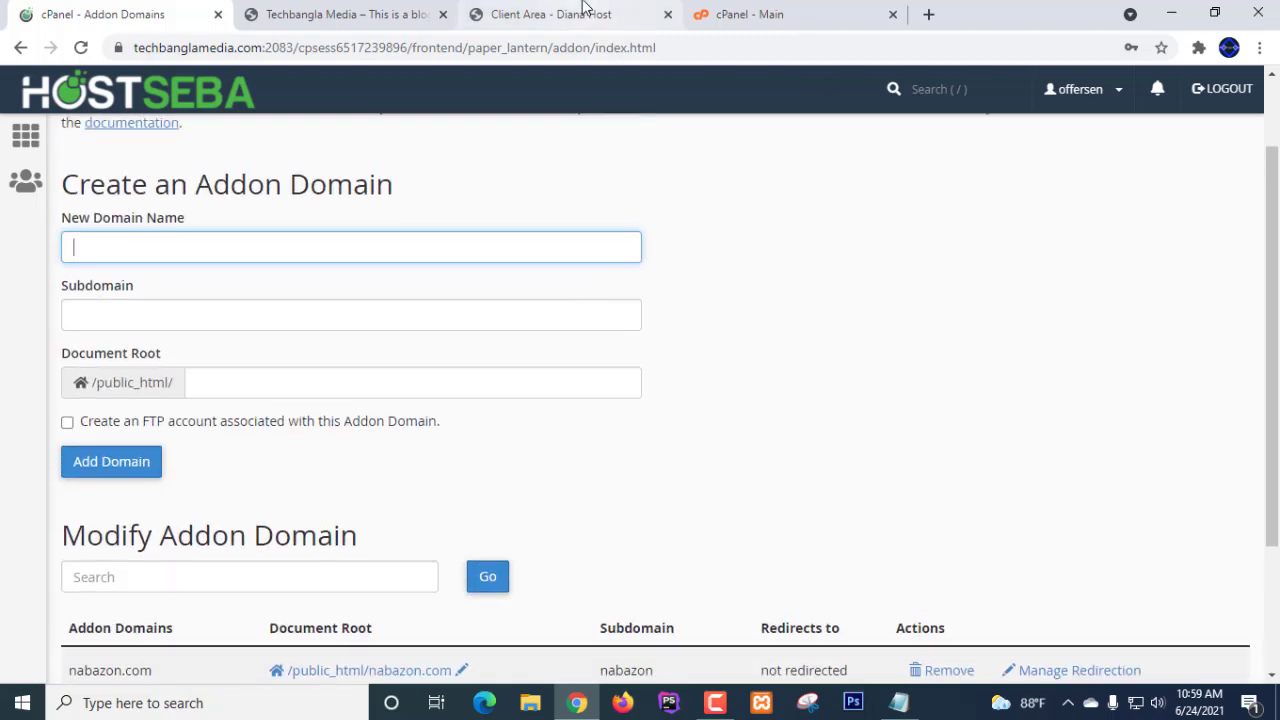
- Open Domains in the serverdiana cPanel, listing techbanglamedia.live as Main Domain with /public_html root
click(776, 20)
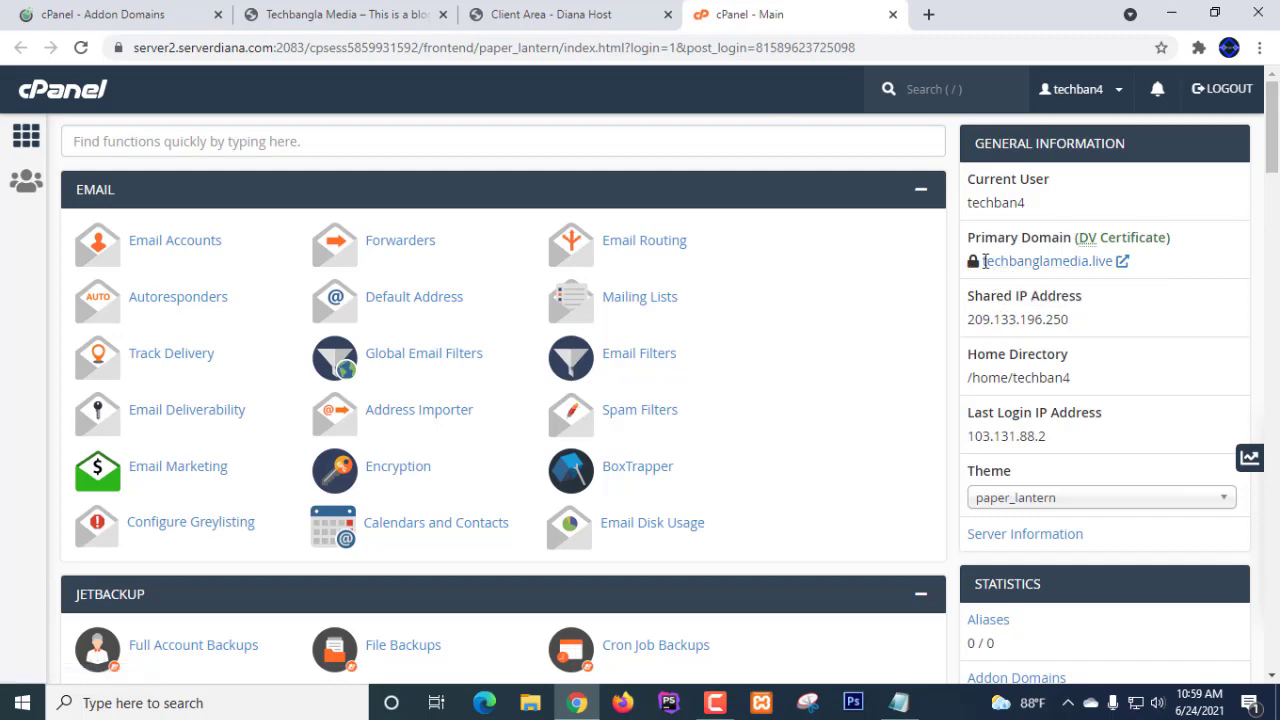
scroll(788, 385, down, 4)
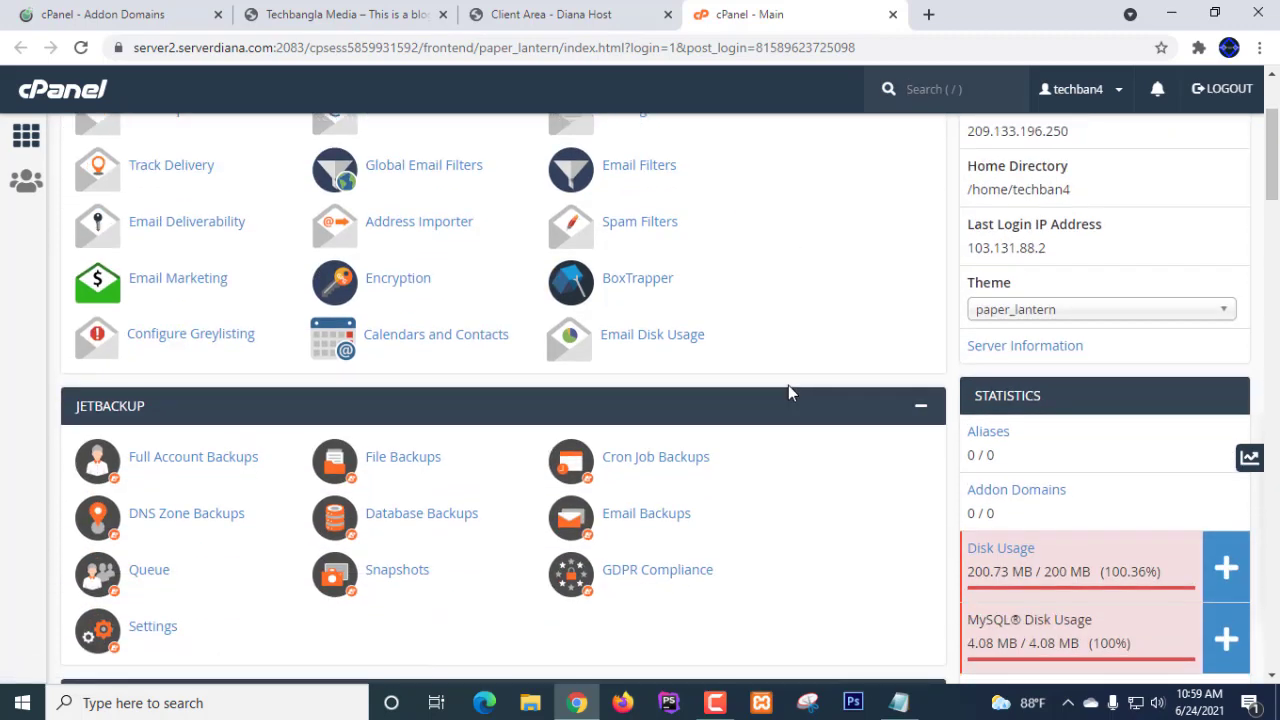
scroll(788, 385, up, 2)
scroll(788, 385, up, 2)
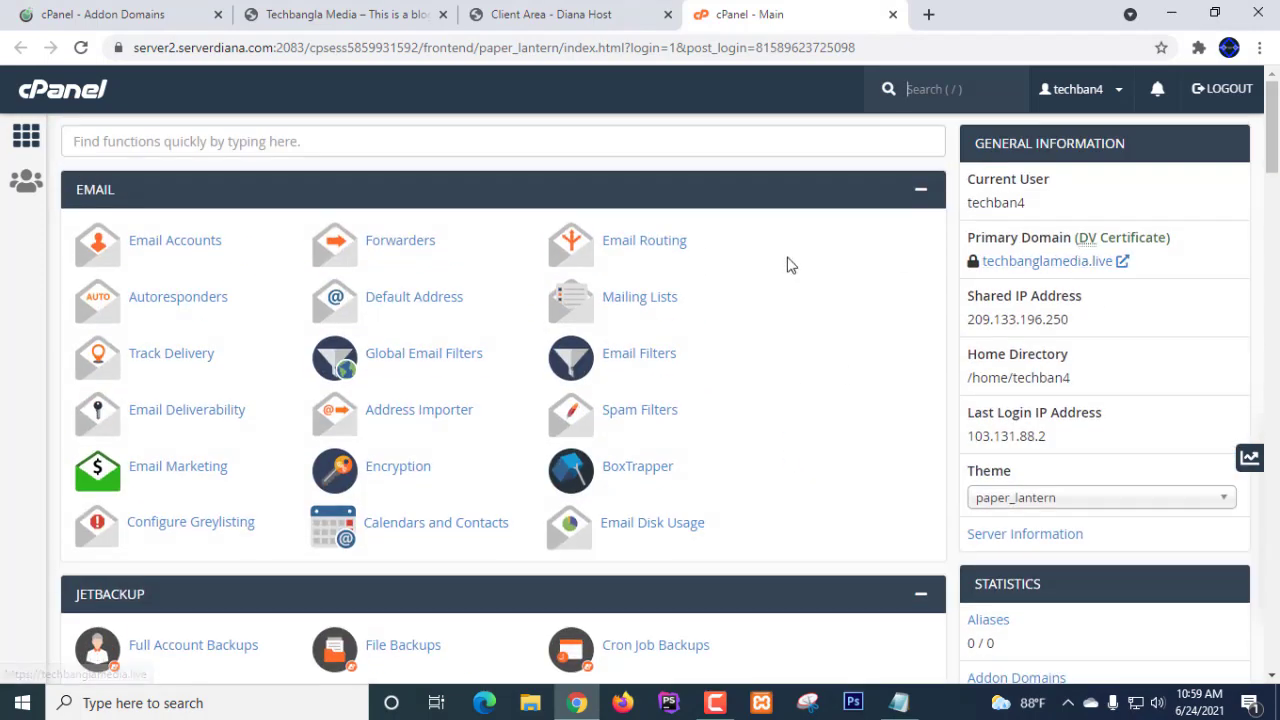
scroll(766, 274, down, 3)
scroll(766, 274, down, 5)
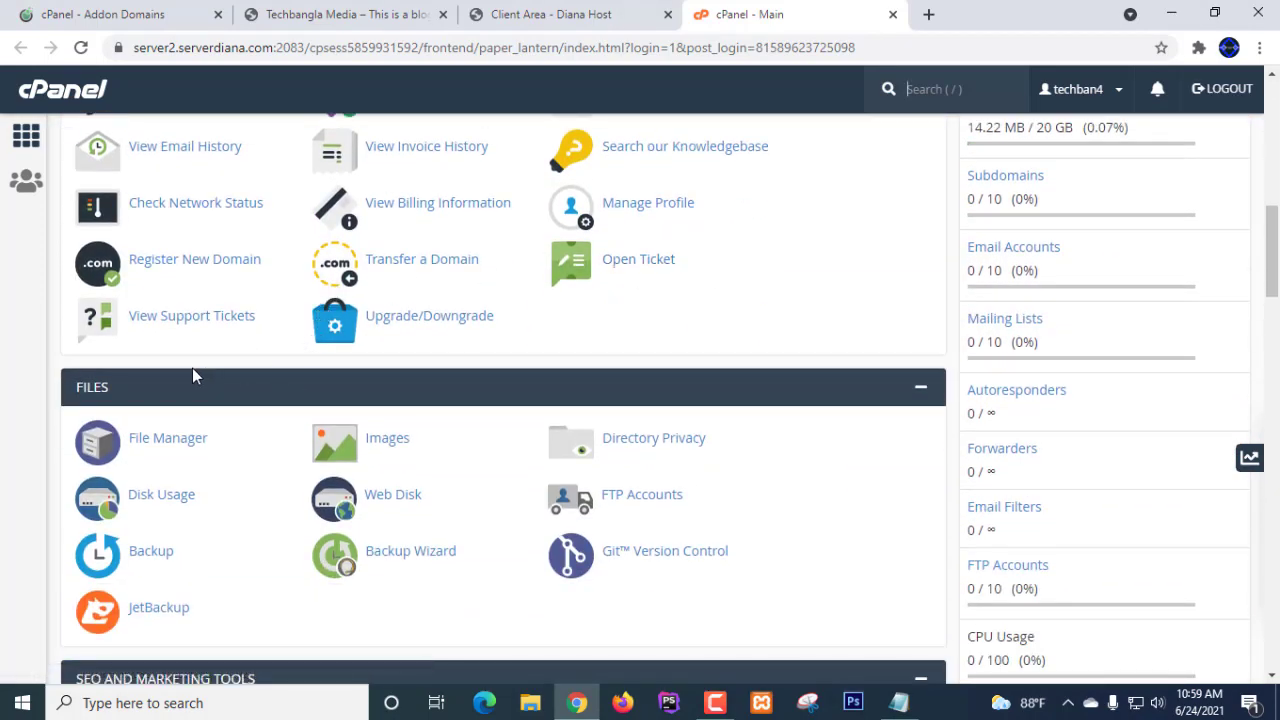
scroll(193, 372, down, 1)
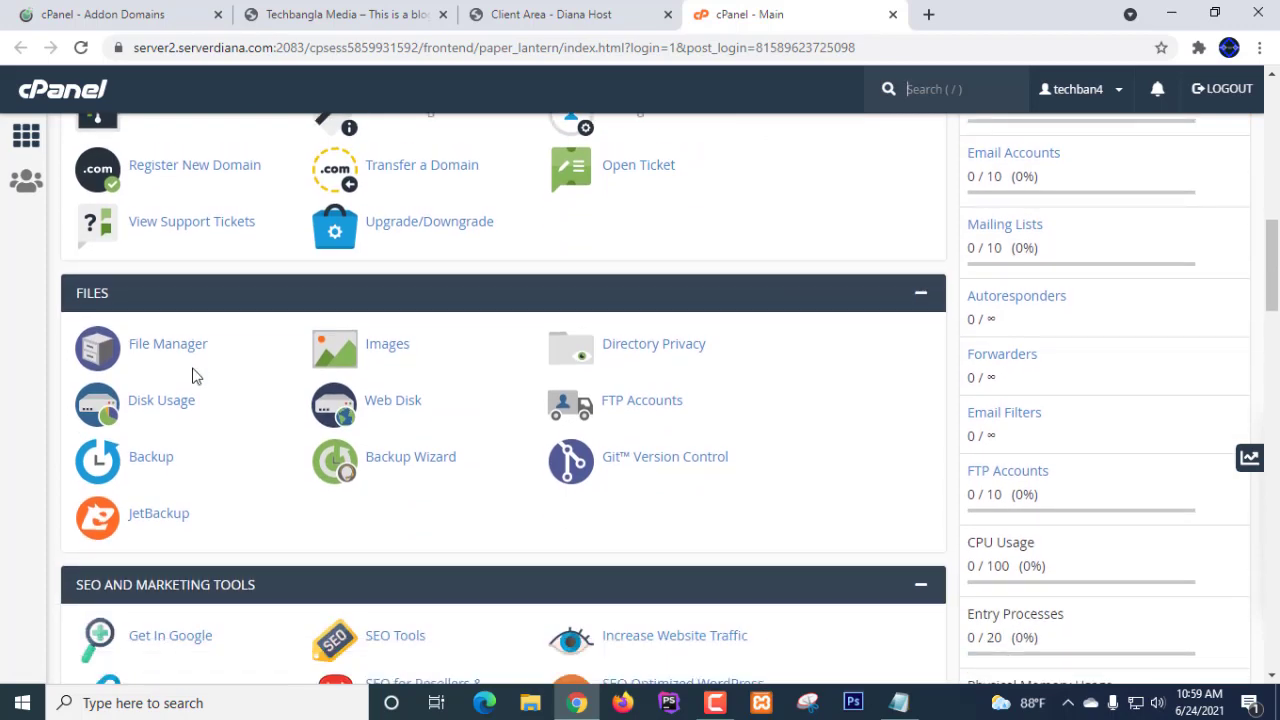
scroll(195, 375, down, 7)
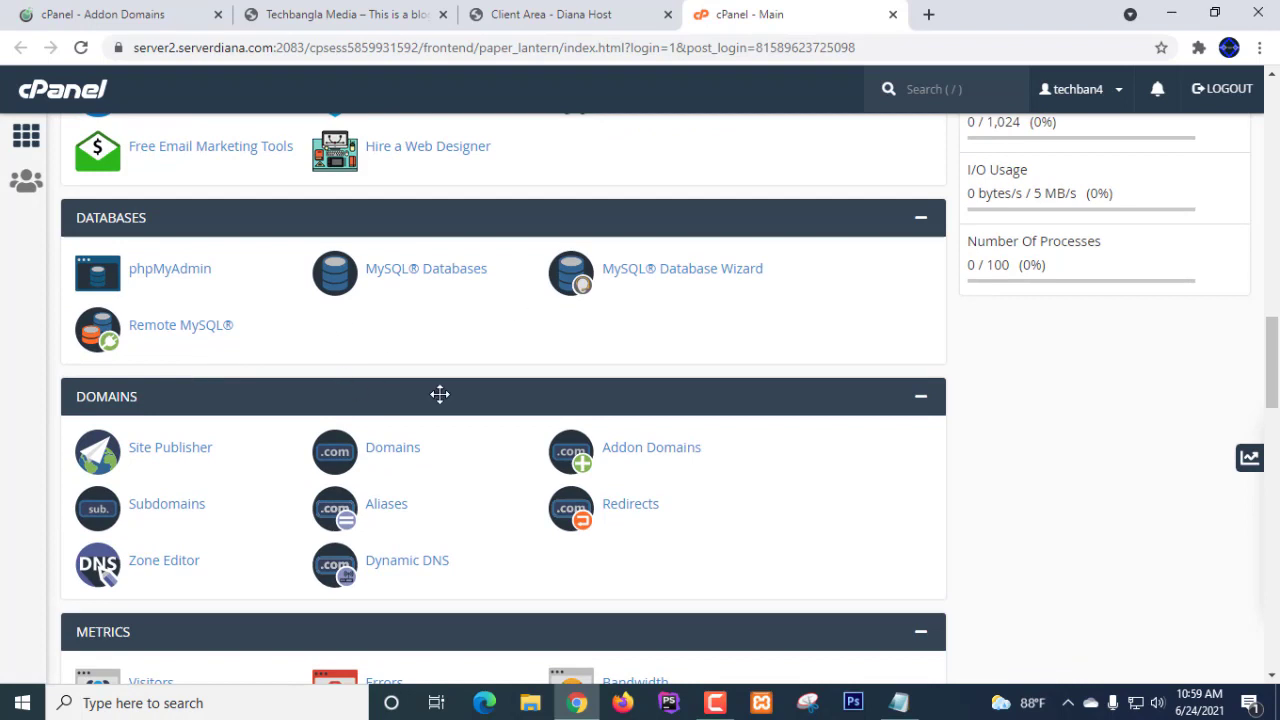
scroll(440, 394, down, 2)
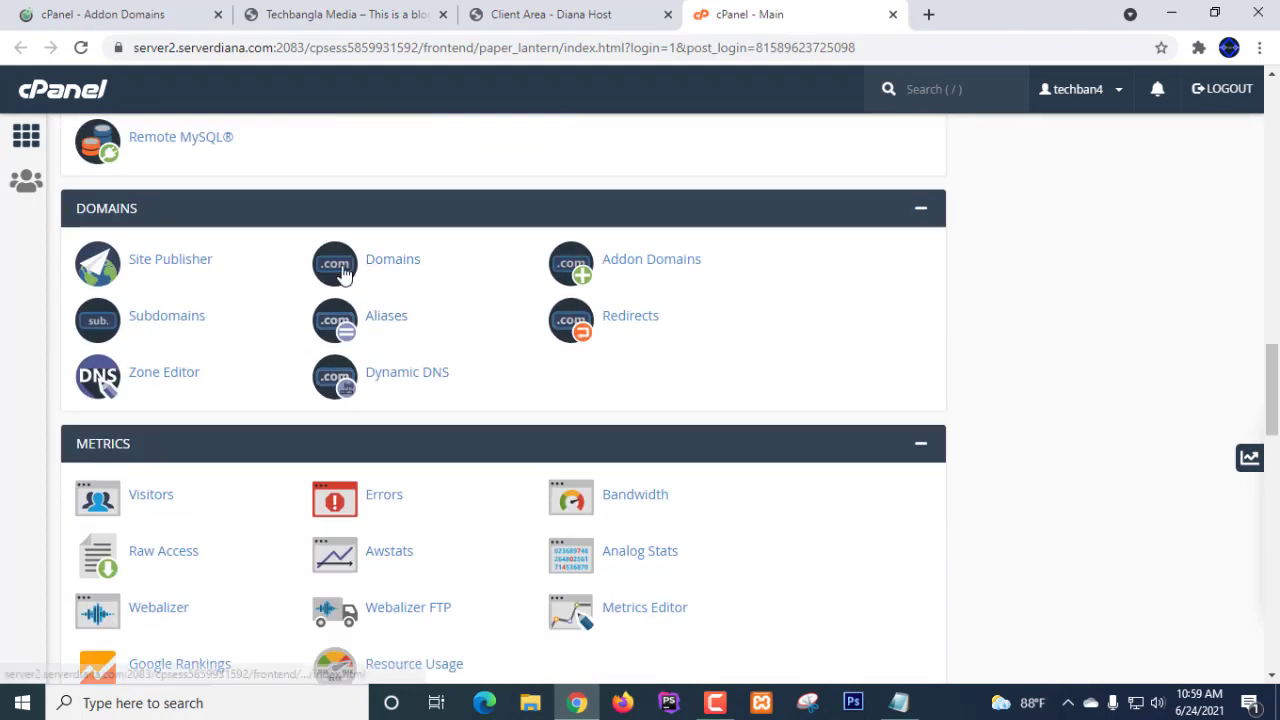
click(403, 273)
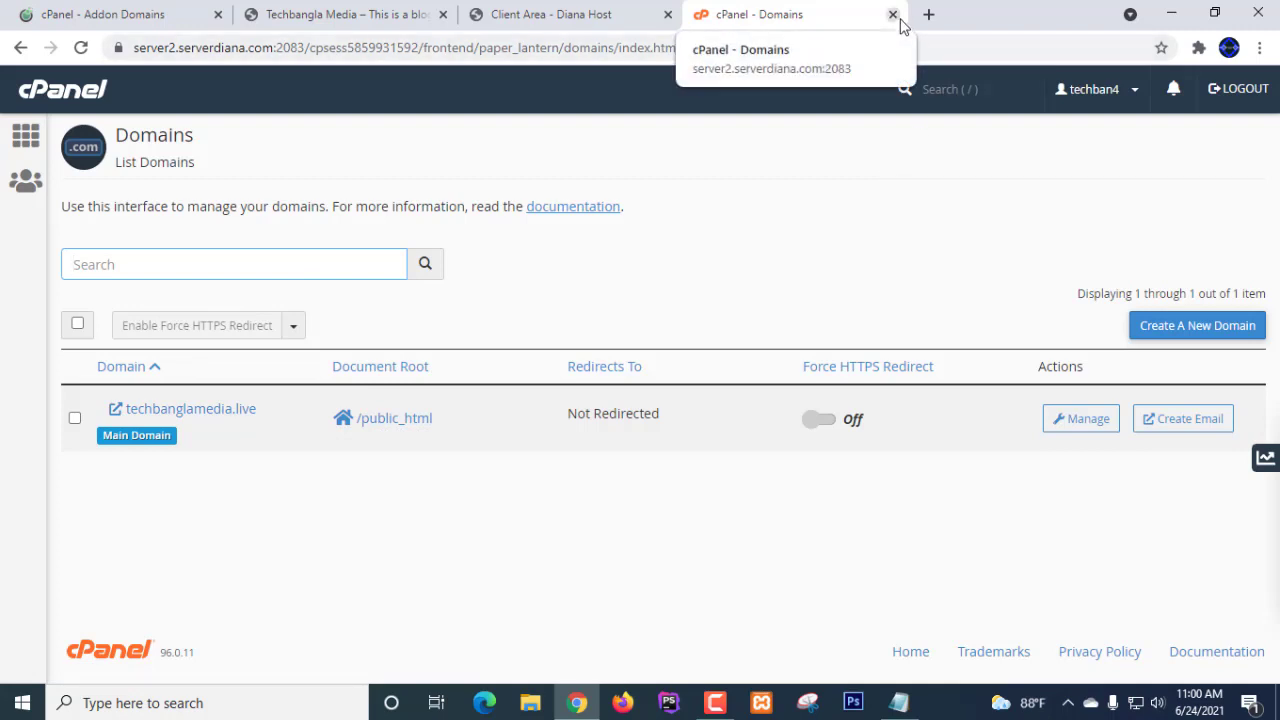
click(183, 262)
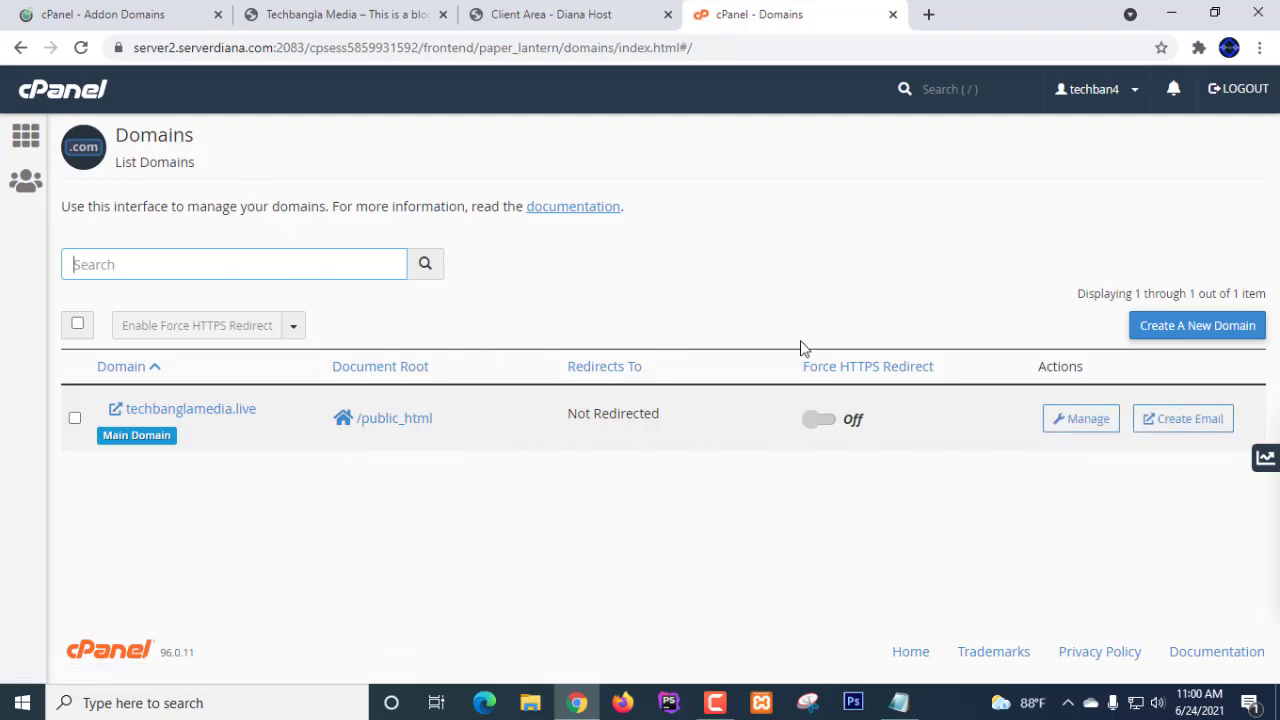
- Open alpha.net.bd in a new tab and go to its account login page
click(928, 14)
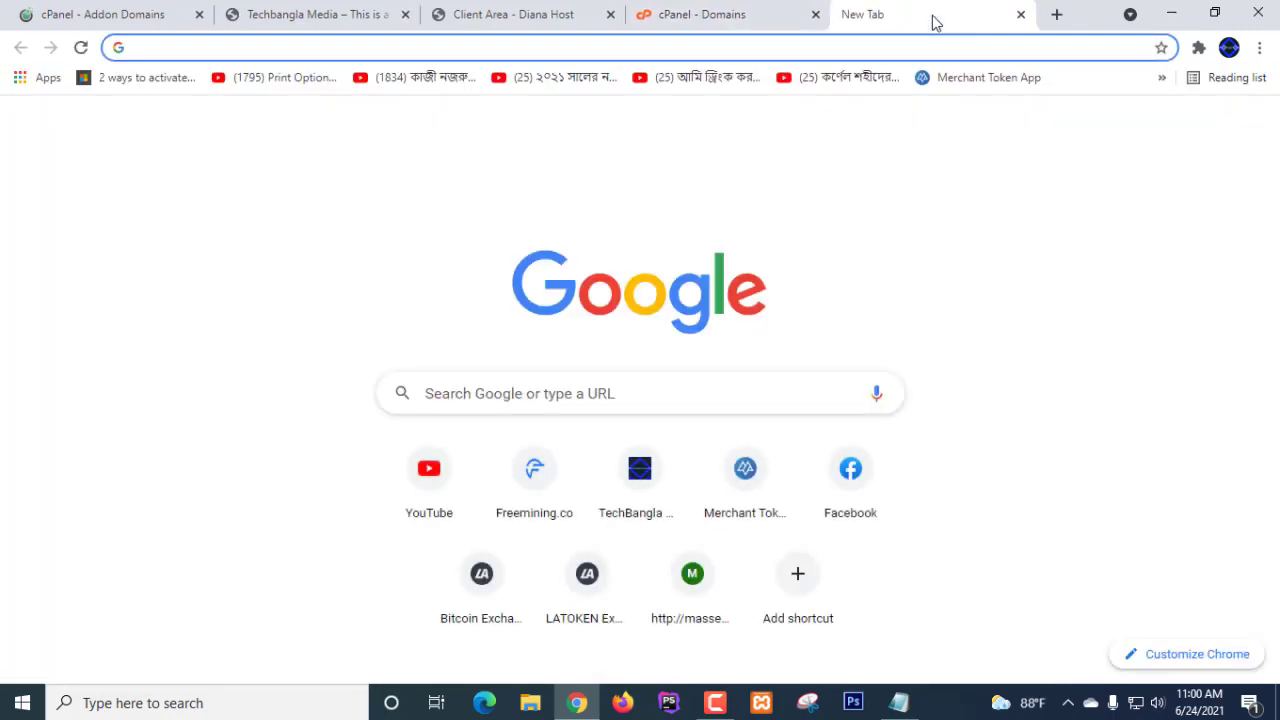
text(al)
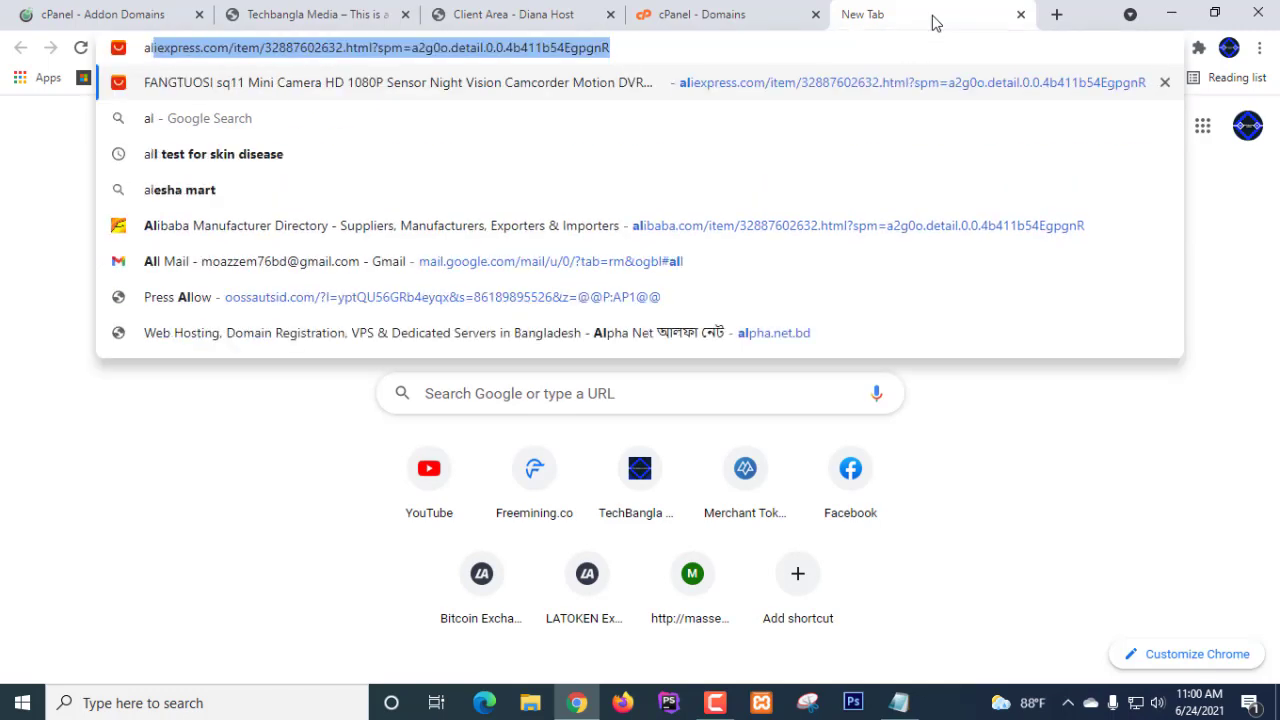
text(ph)
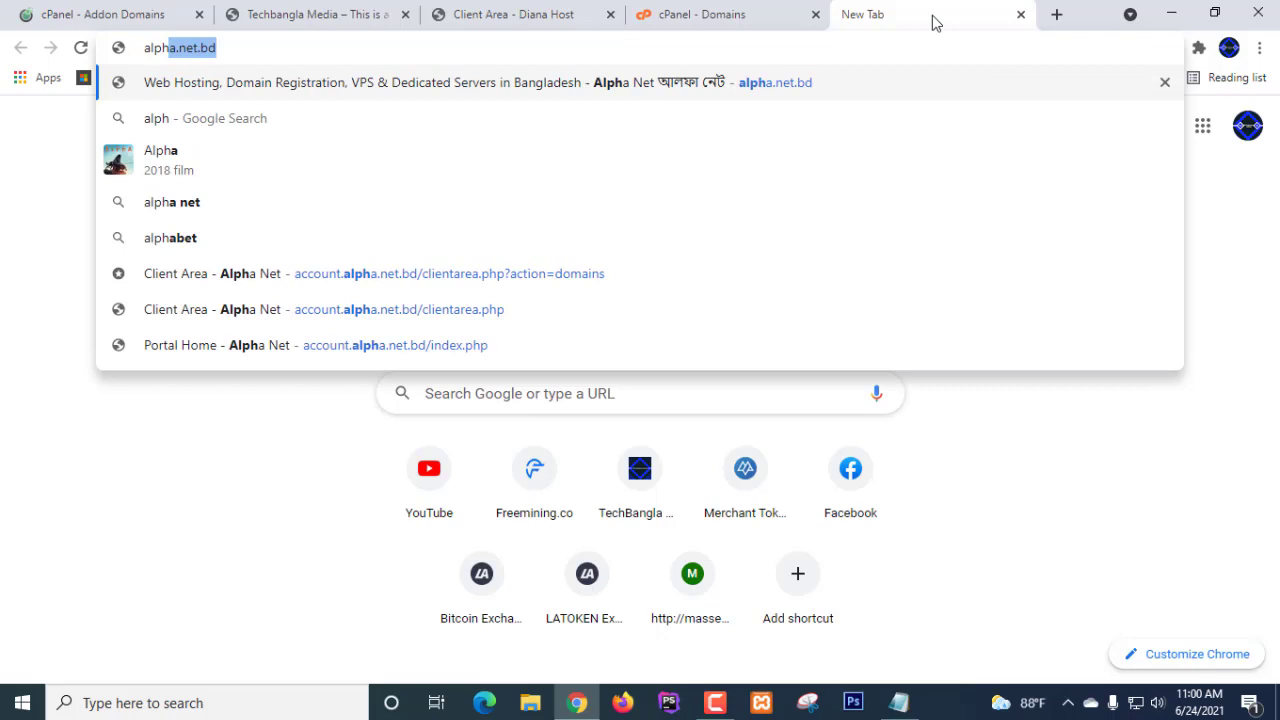
key(Return)
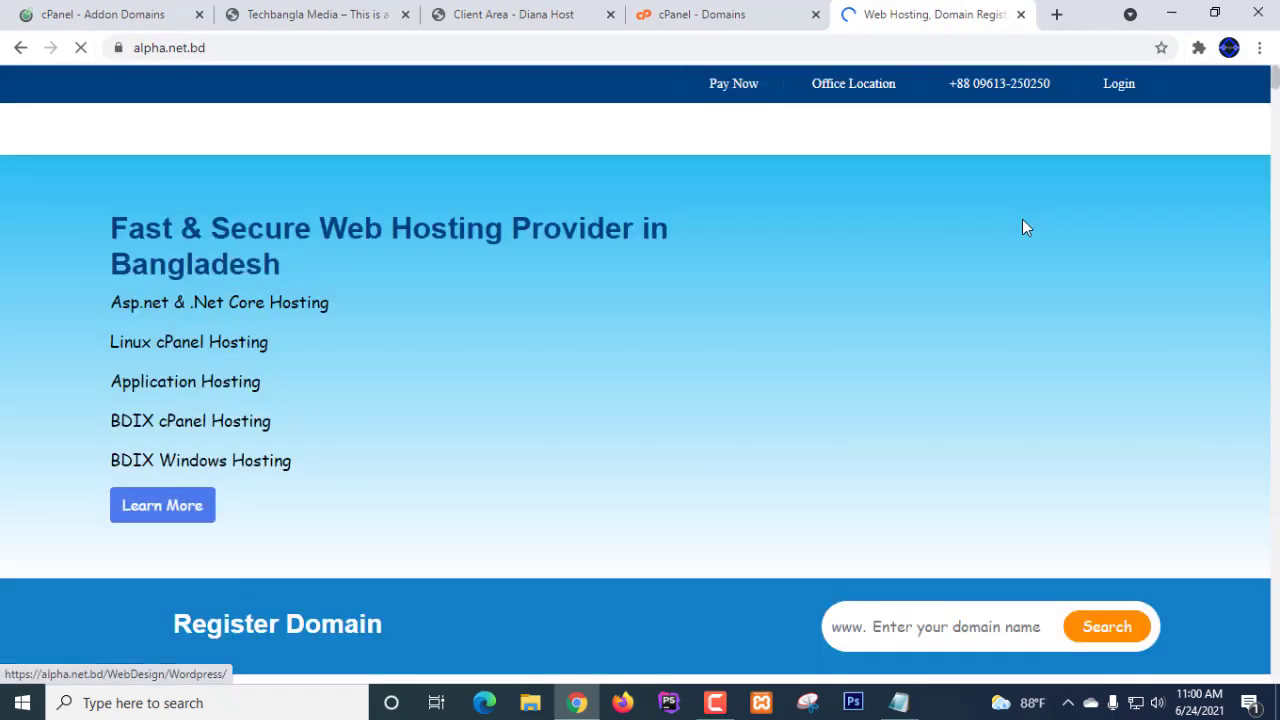
click(1110, 95)
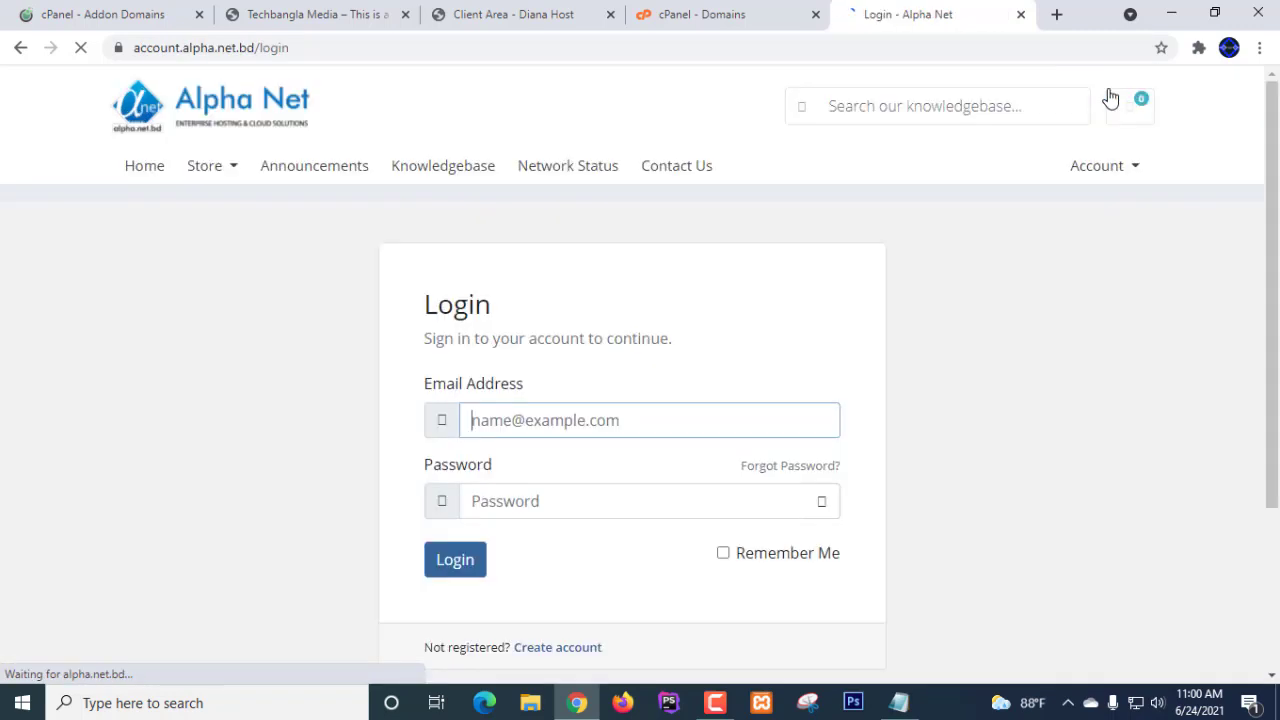
- Log in to the Alpha Net client area with the saved account e-mail and the account password
scroll(826, 376, down, 1)
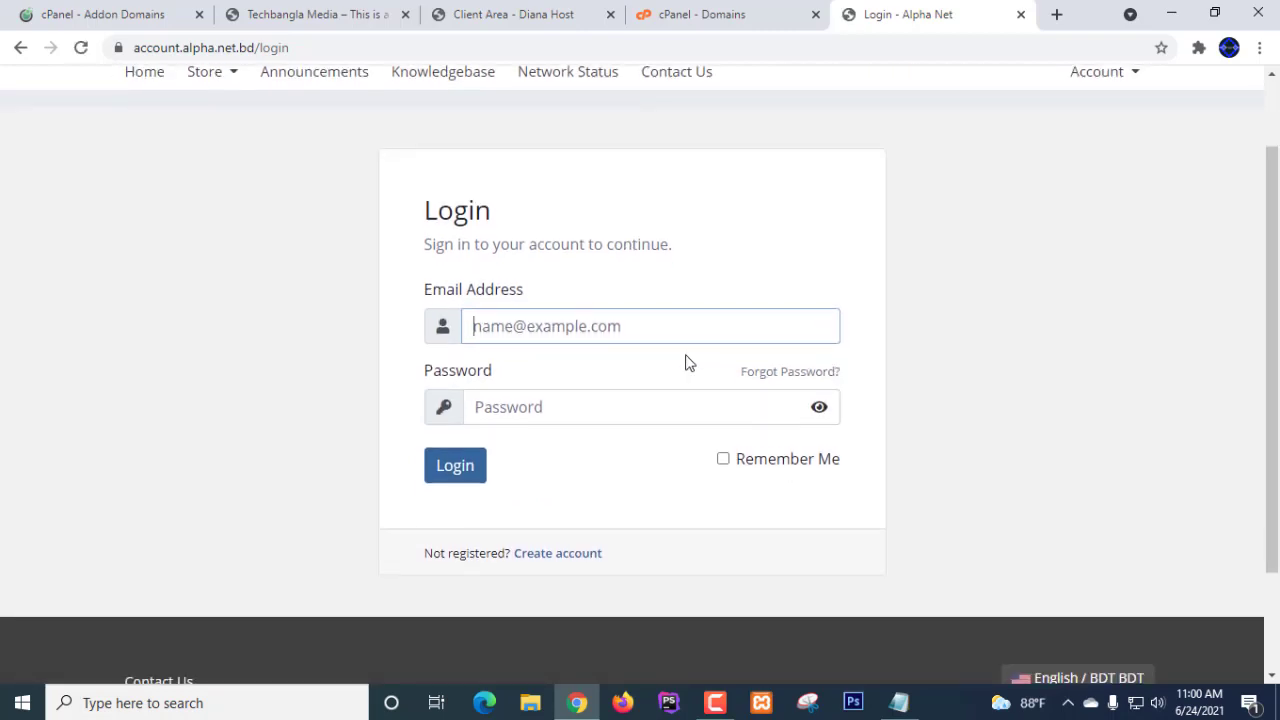
click(643, 329)
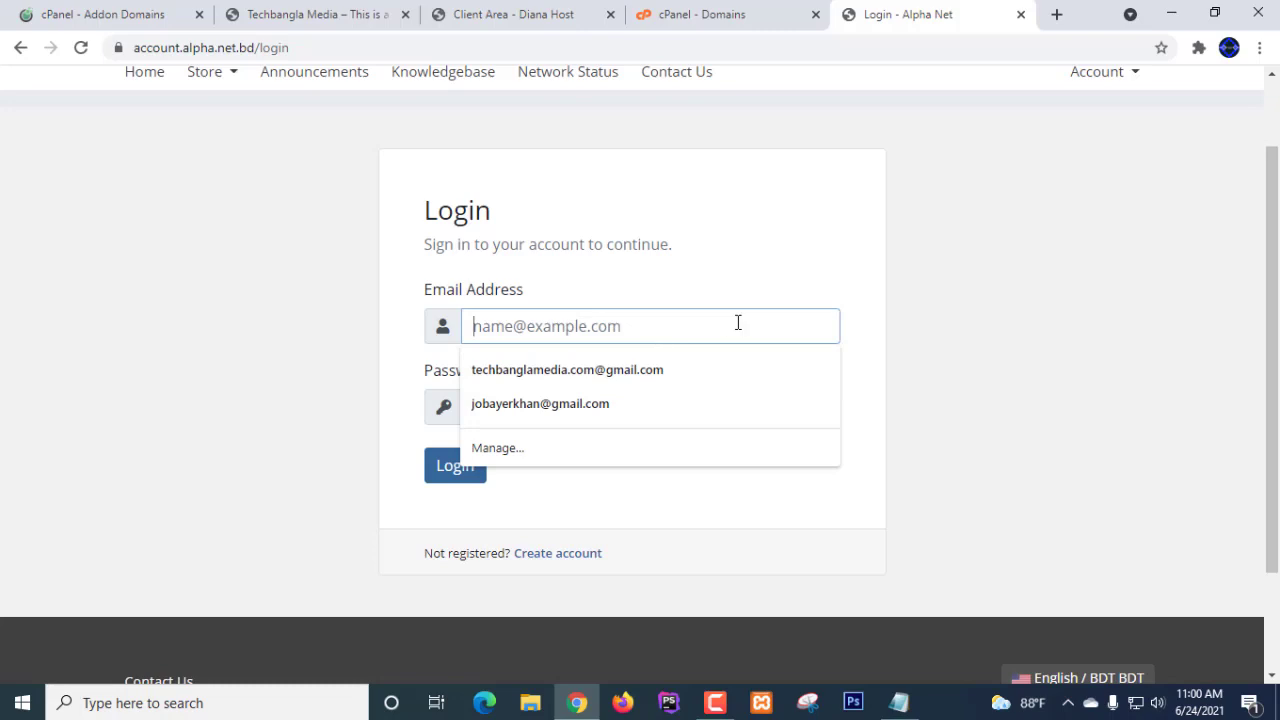
click(587, 378)
click(549, 406)
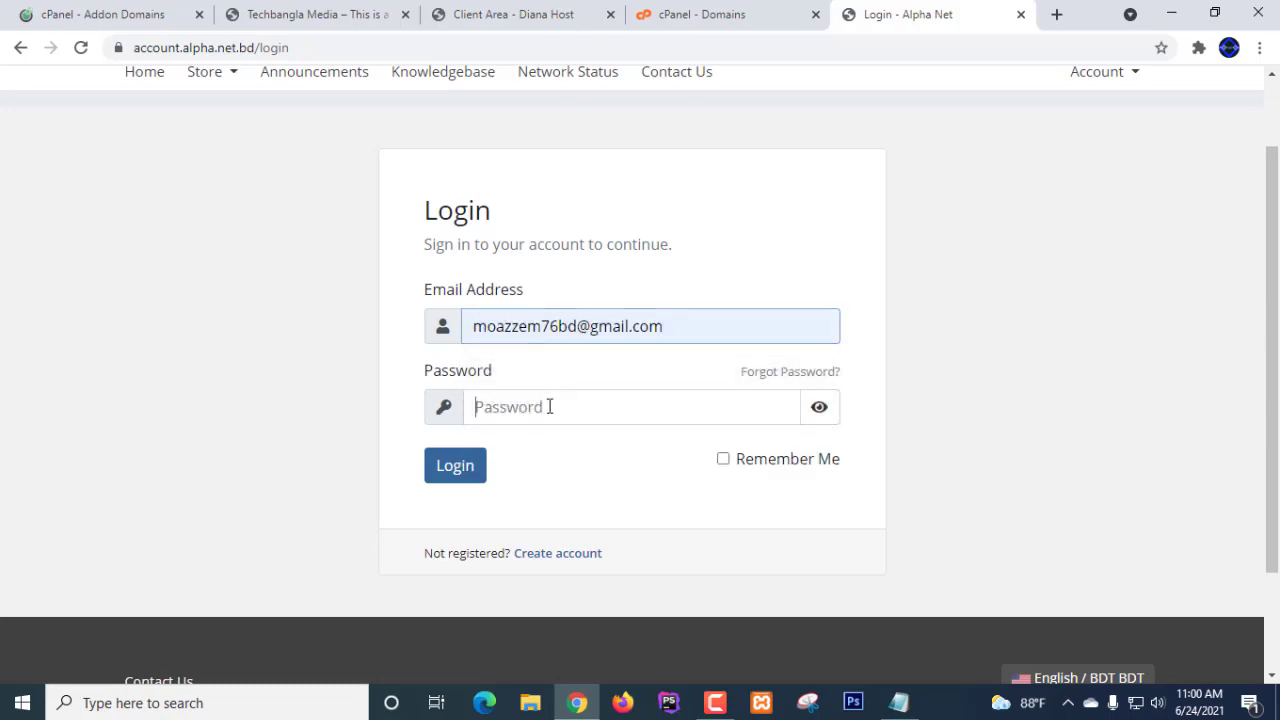
text(••)
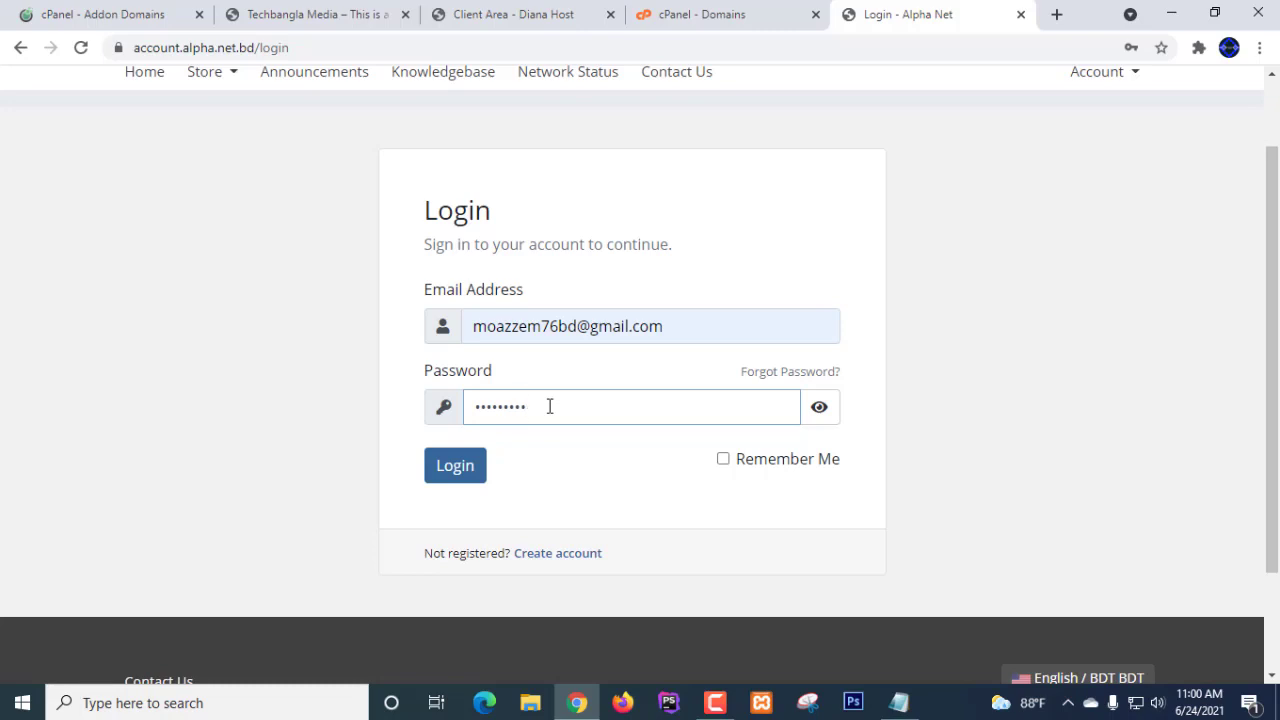
click(459, 472)
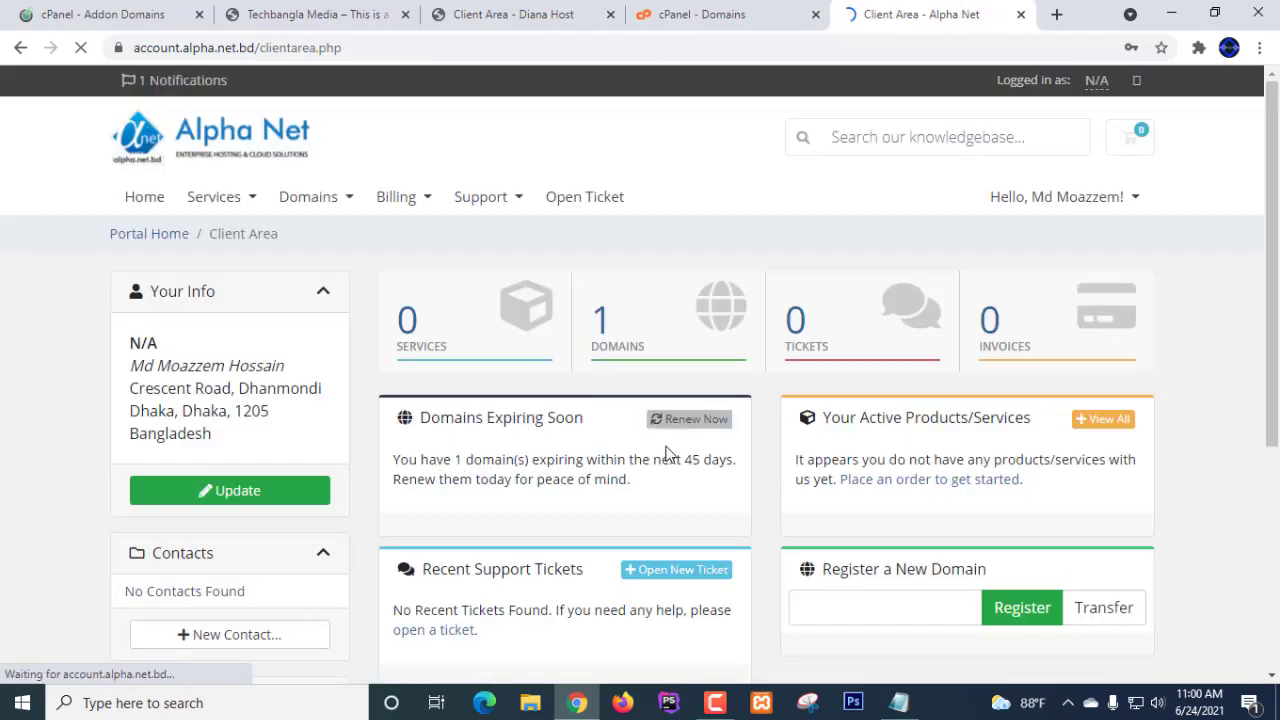
- Open My Domains to see techbanglamedia.live Active, due 2021-07-10, and compare it with the cPanel and HostSeba tabs
click(614, 339)
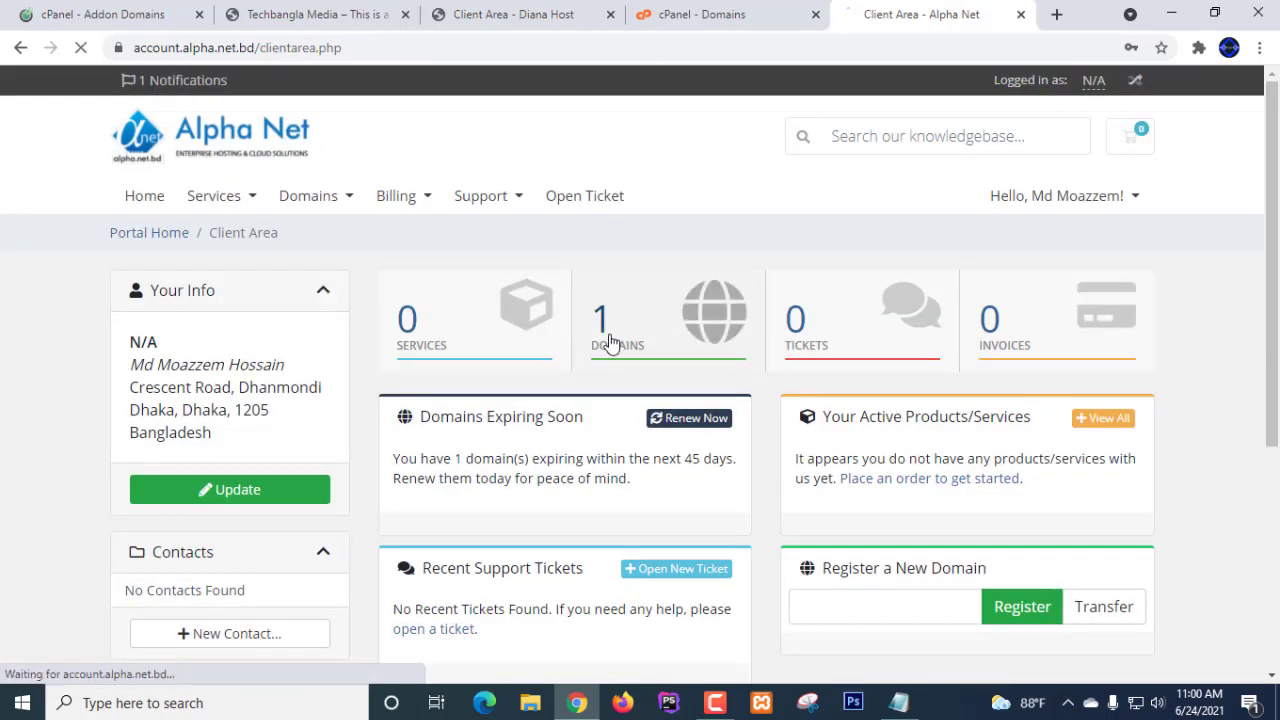
scroll(608, 340, down, 2)
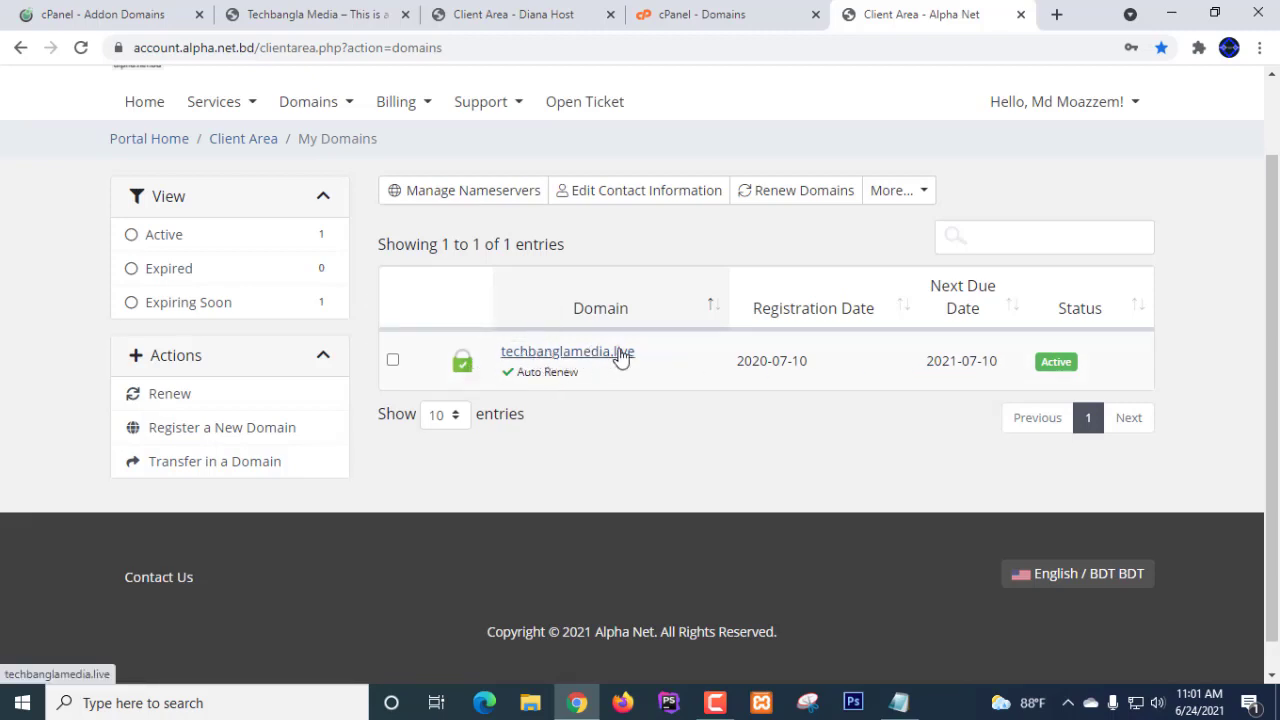
click(699, 18)
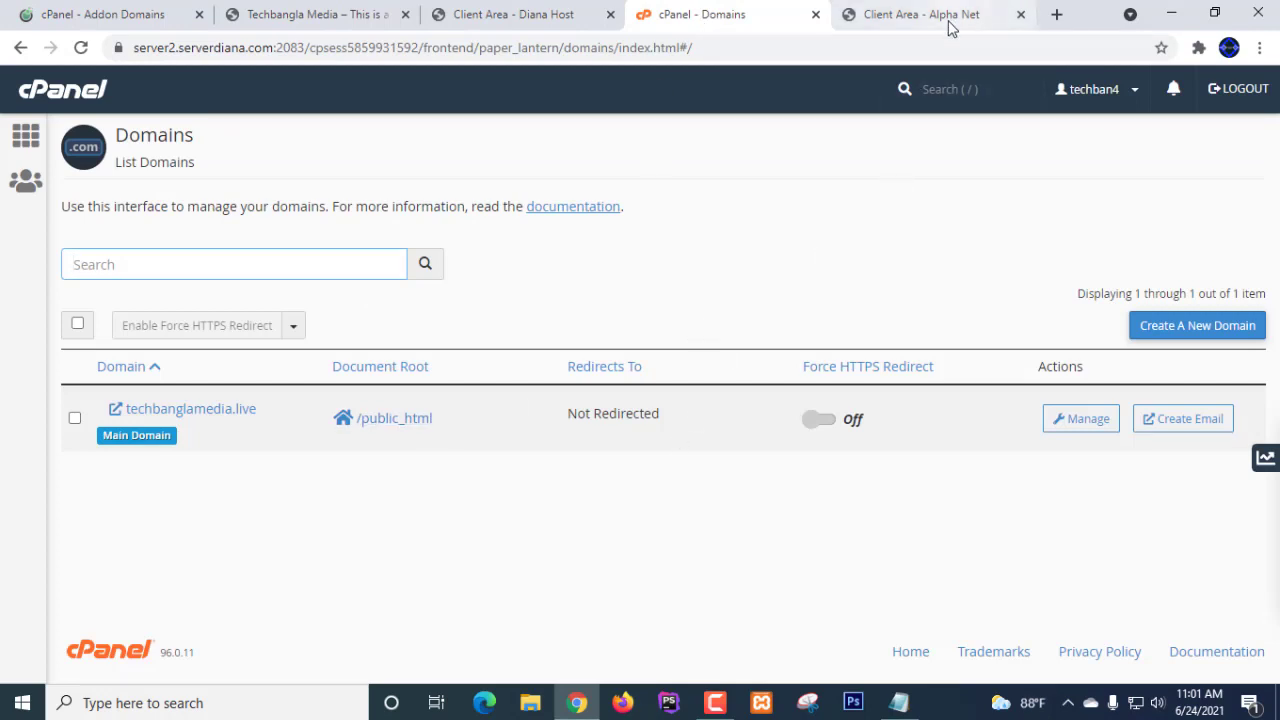
click(949, 20)
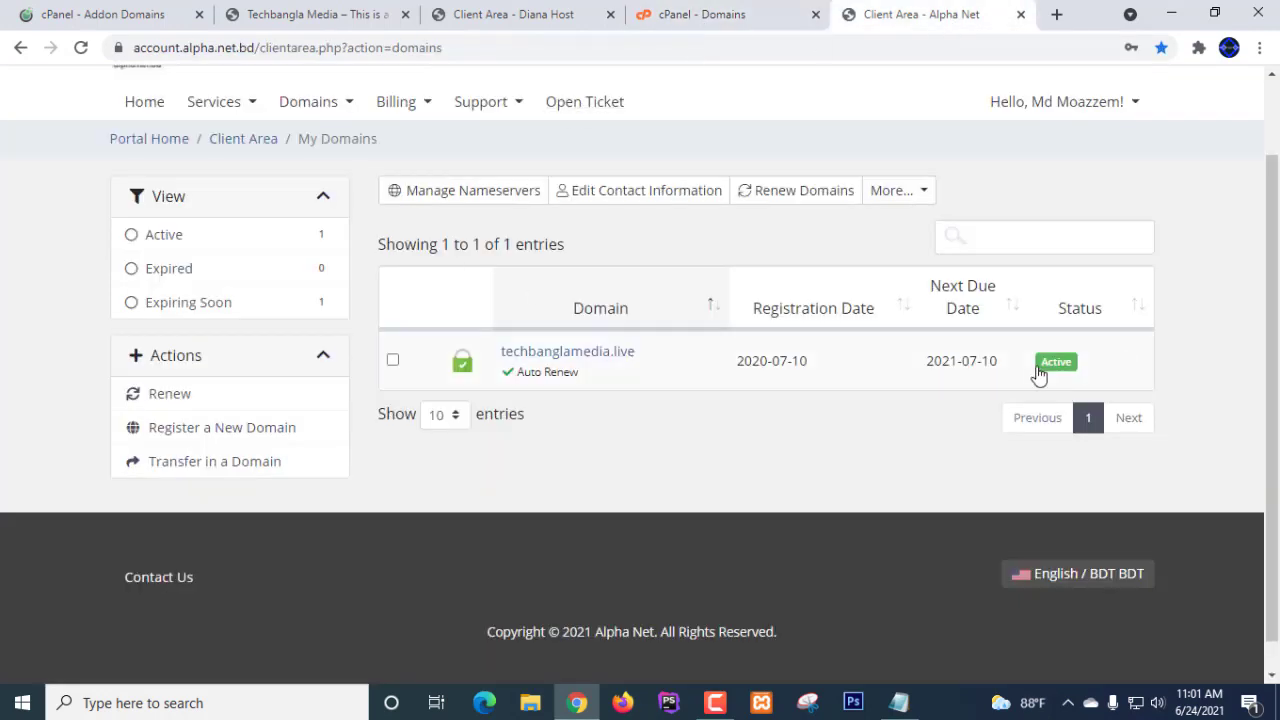
scroll(520, 314, up, 1)
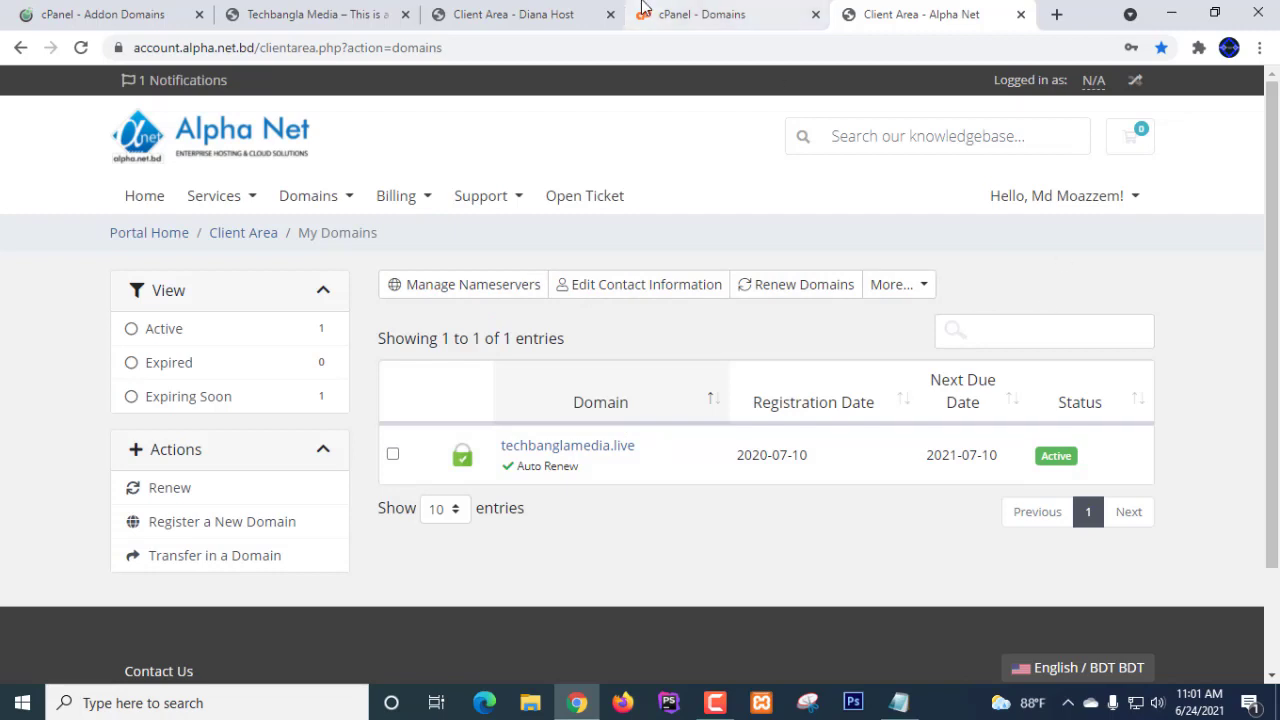
click(105, 16)
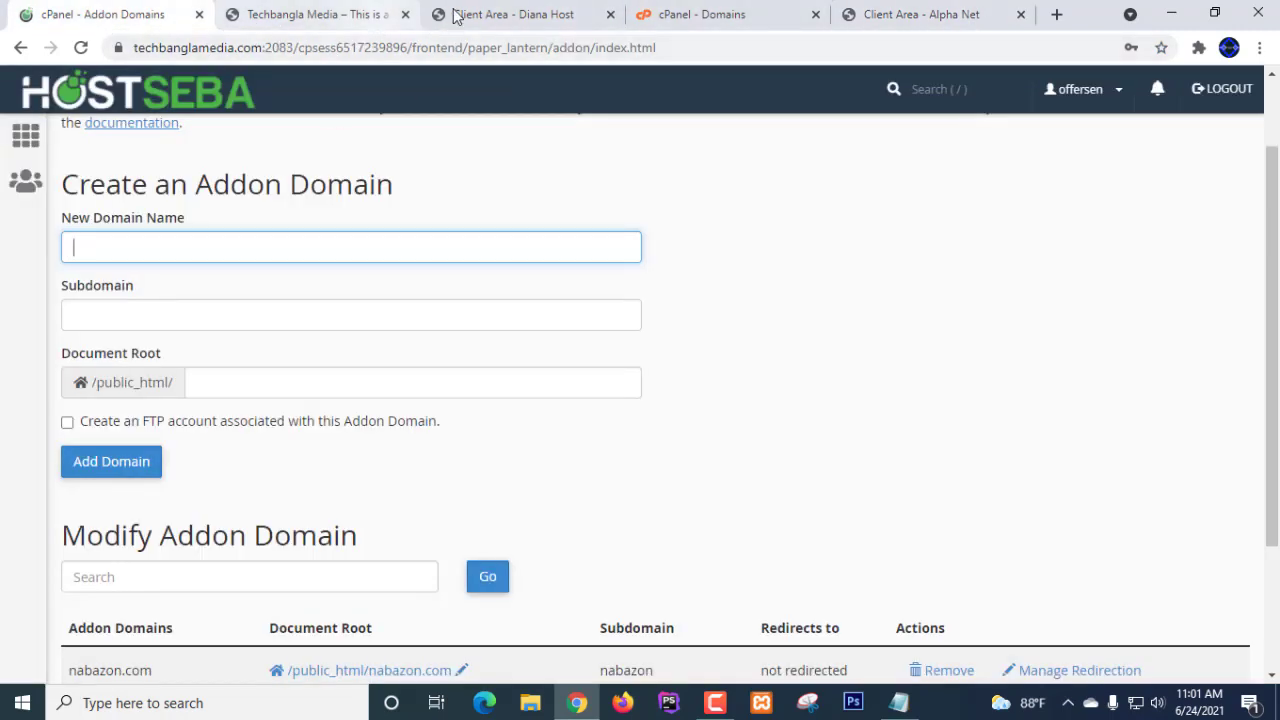
click(694, 22)
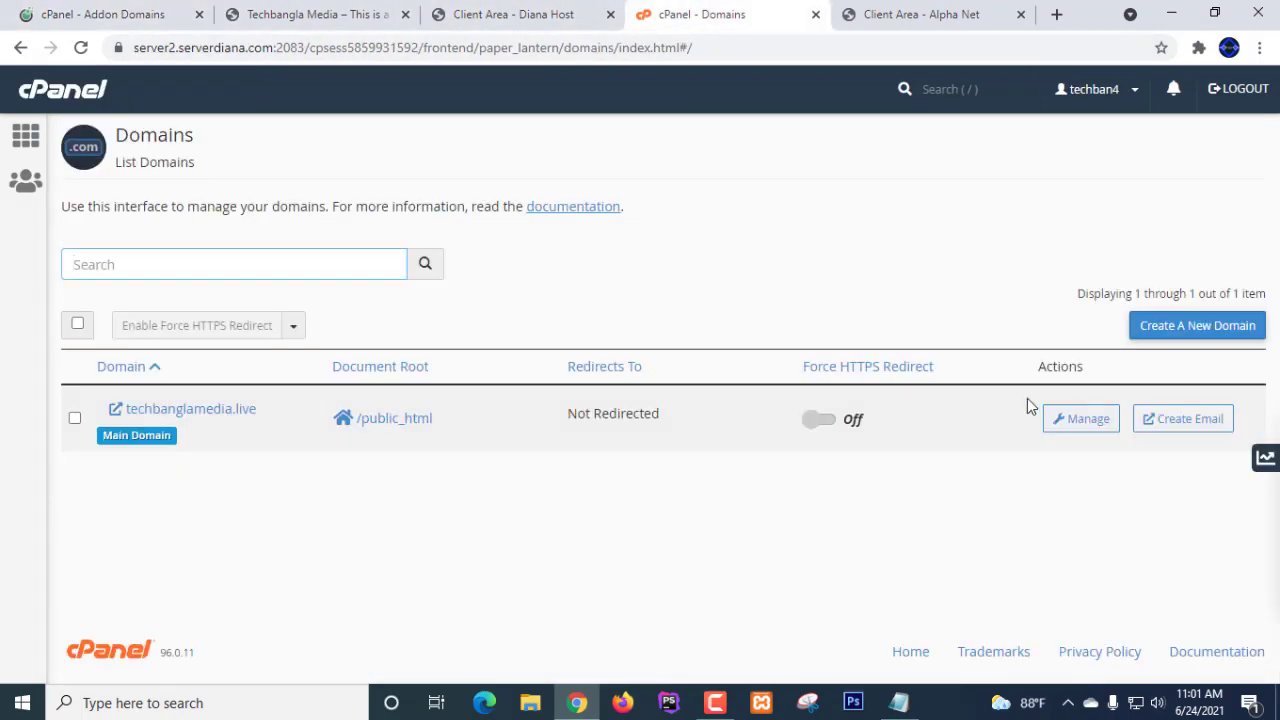
click(921, 22)
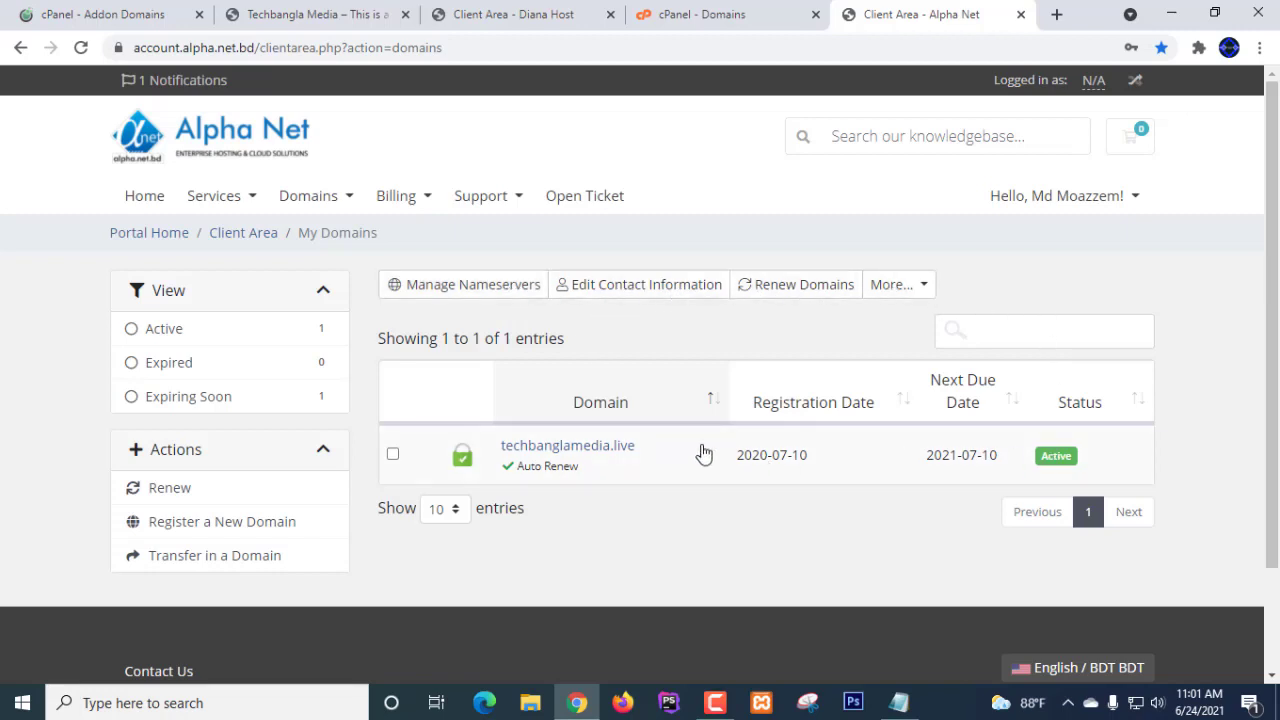
- Try Manage Nameservers and the More bulk actions on the My Domains list without applying anything
click(463, 288)
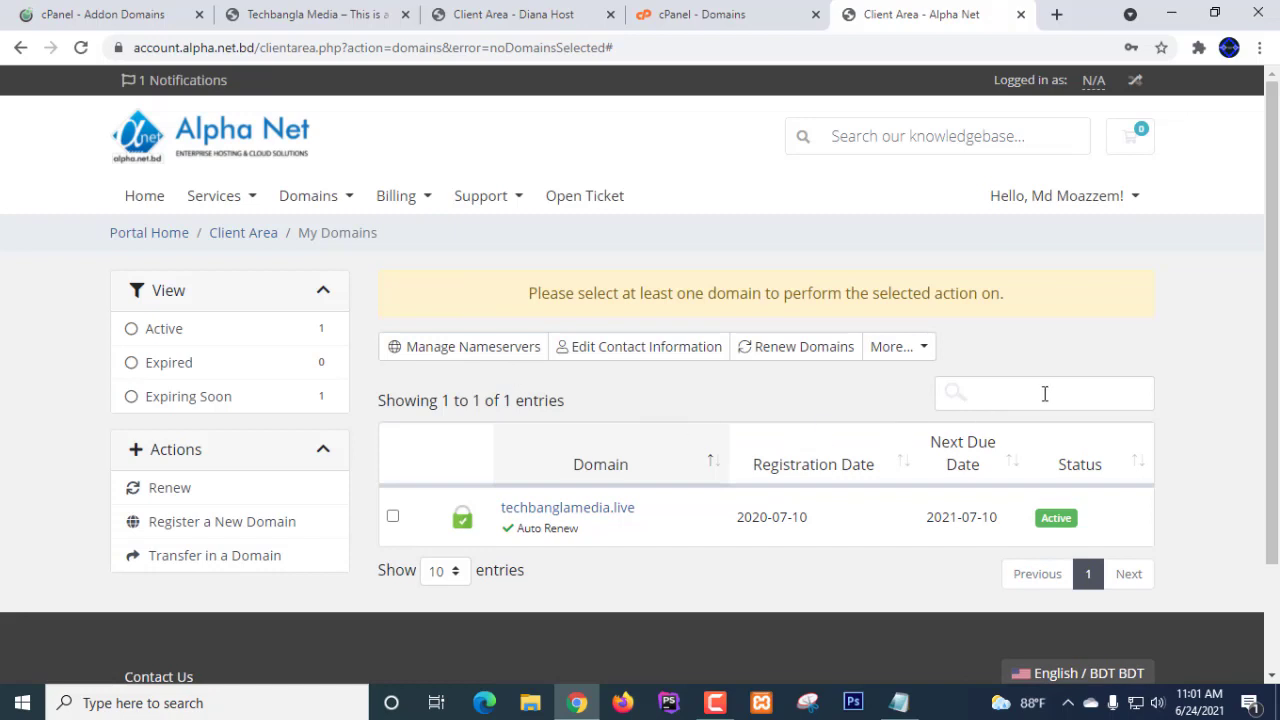
scroll(1044, 394, down, 3)
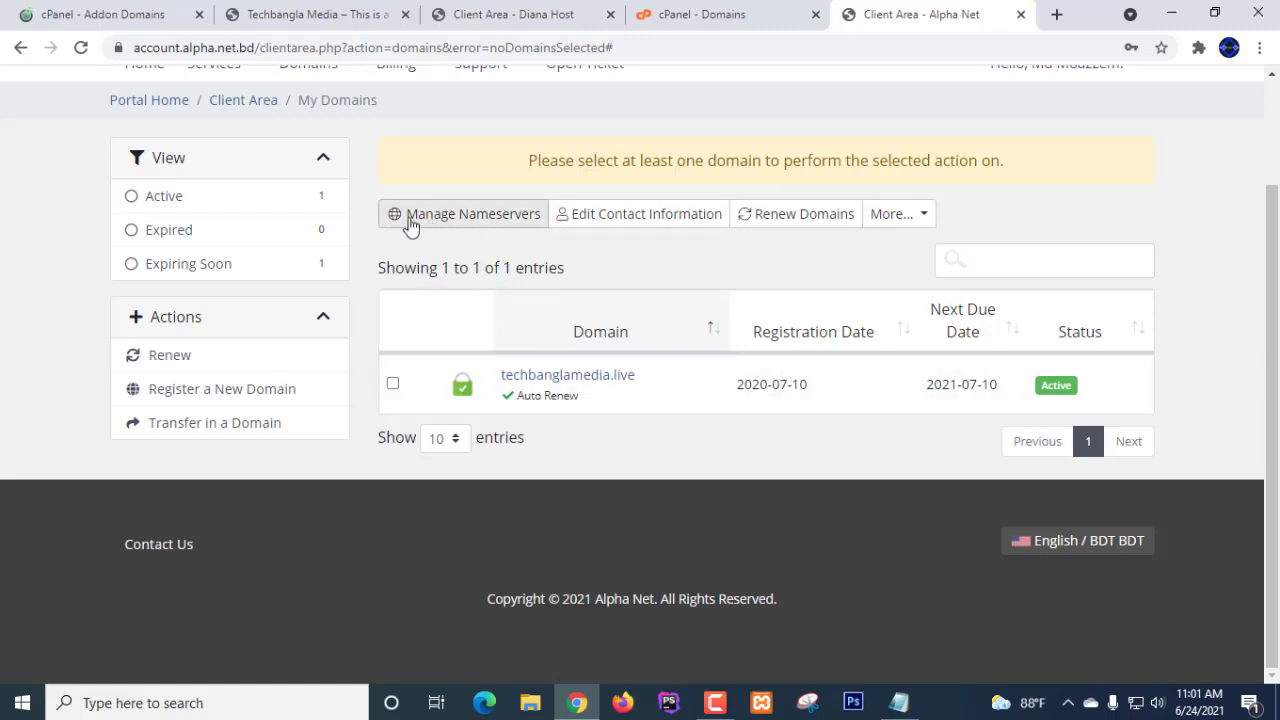
scroll(478, 220, up, 2)
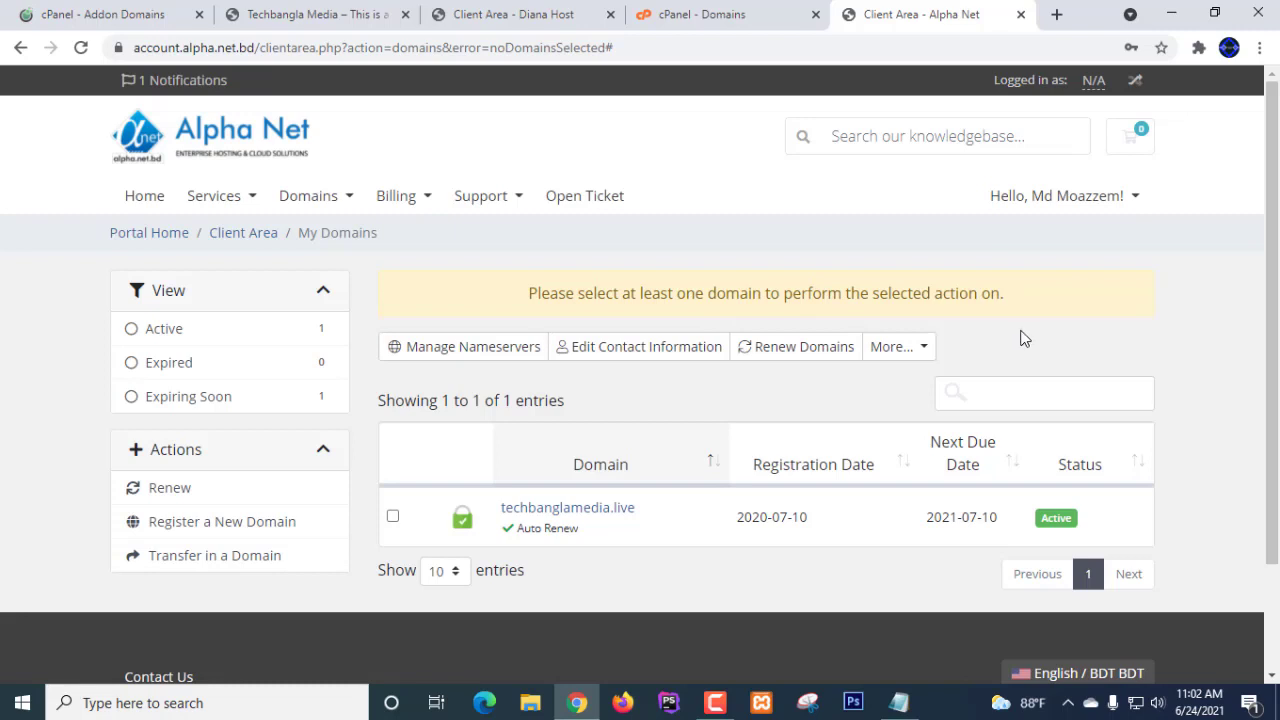
scroll(1022, 338, down, 2)
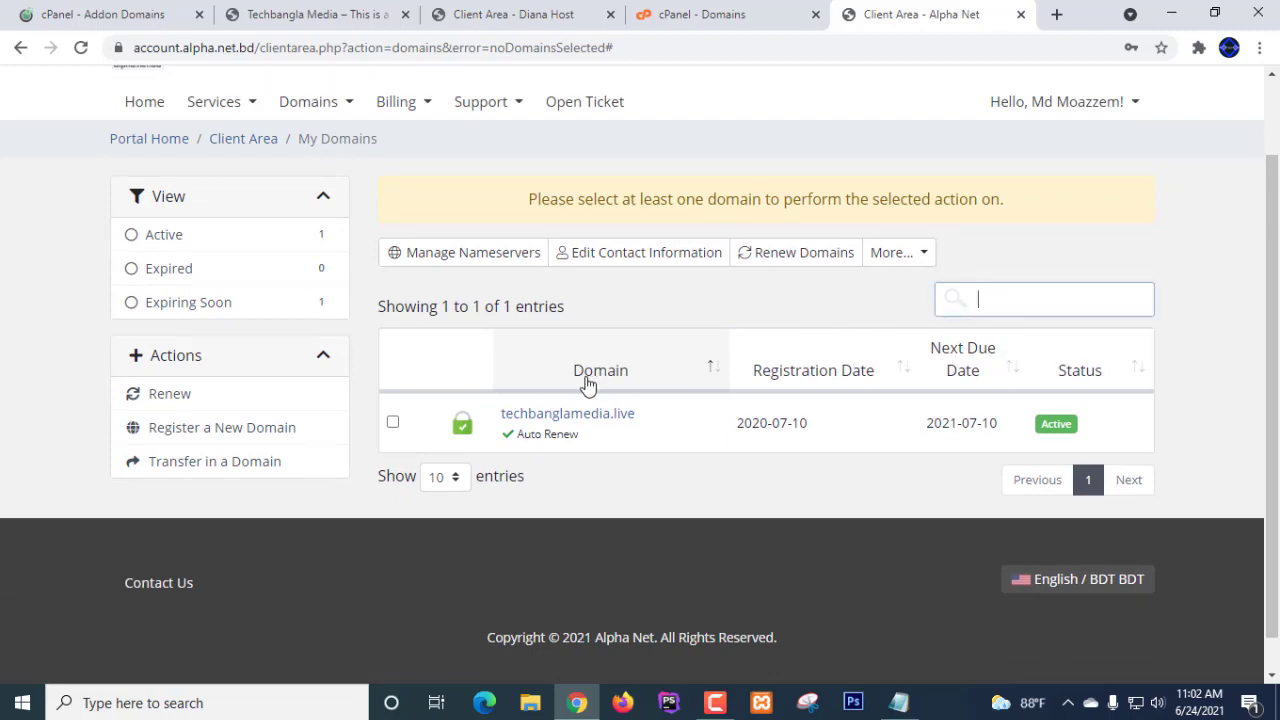
scroll(492, 412, down, 1)
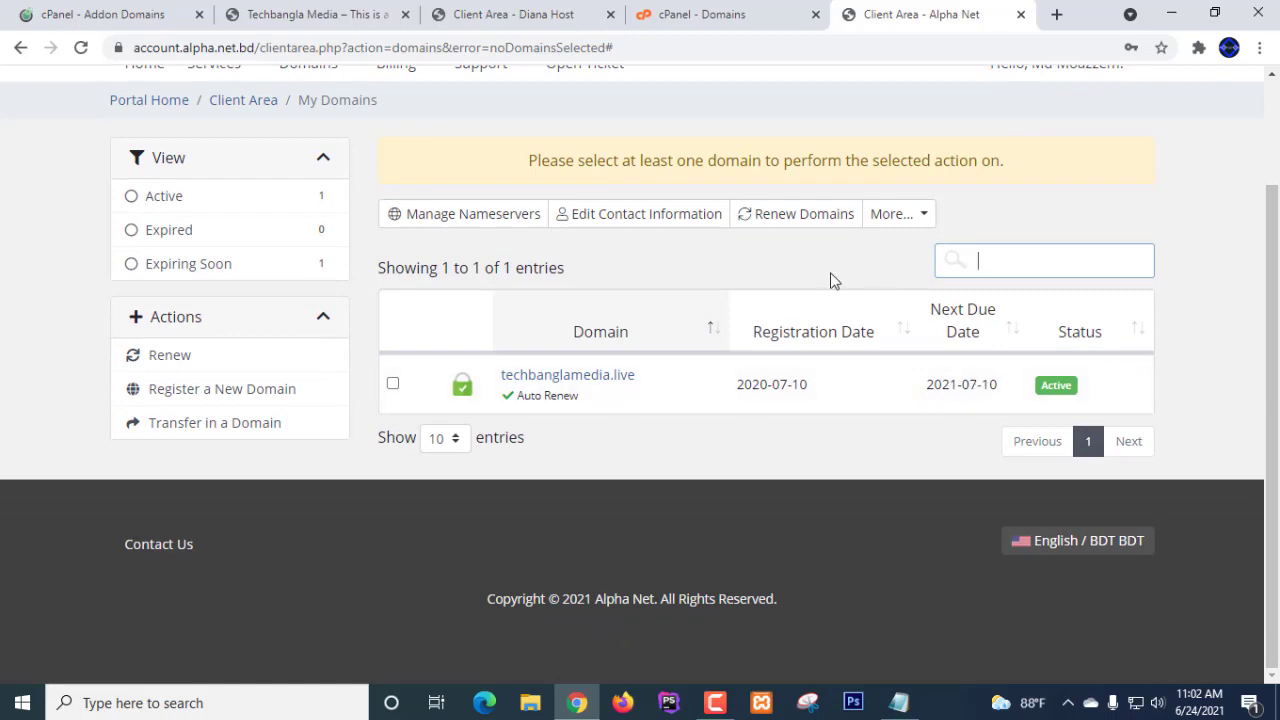
click(922, 219)
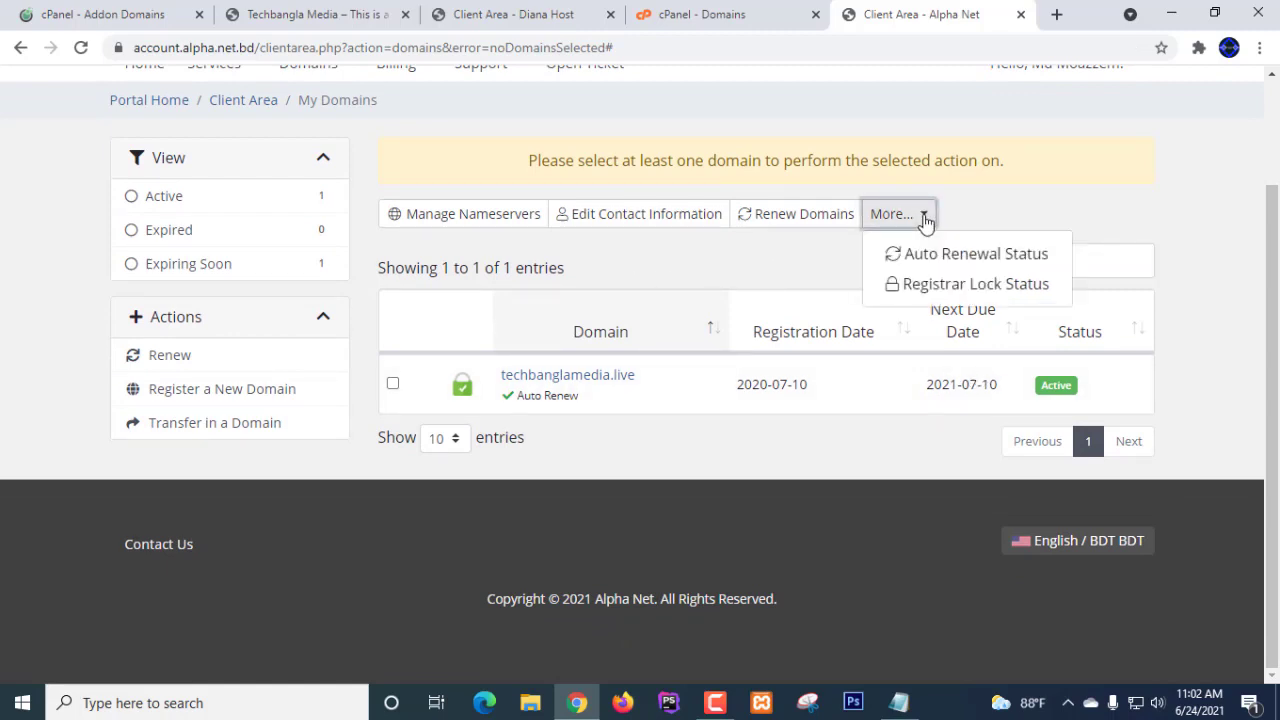
click(918, 216)
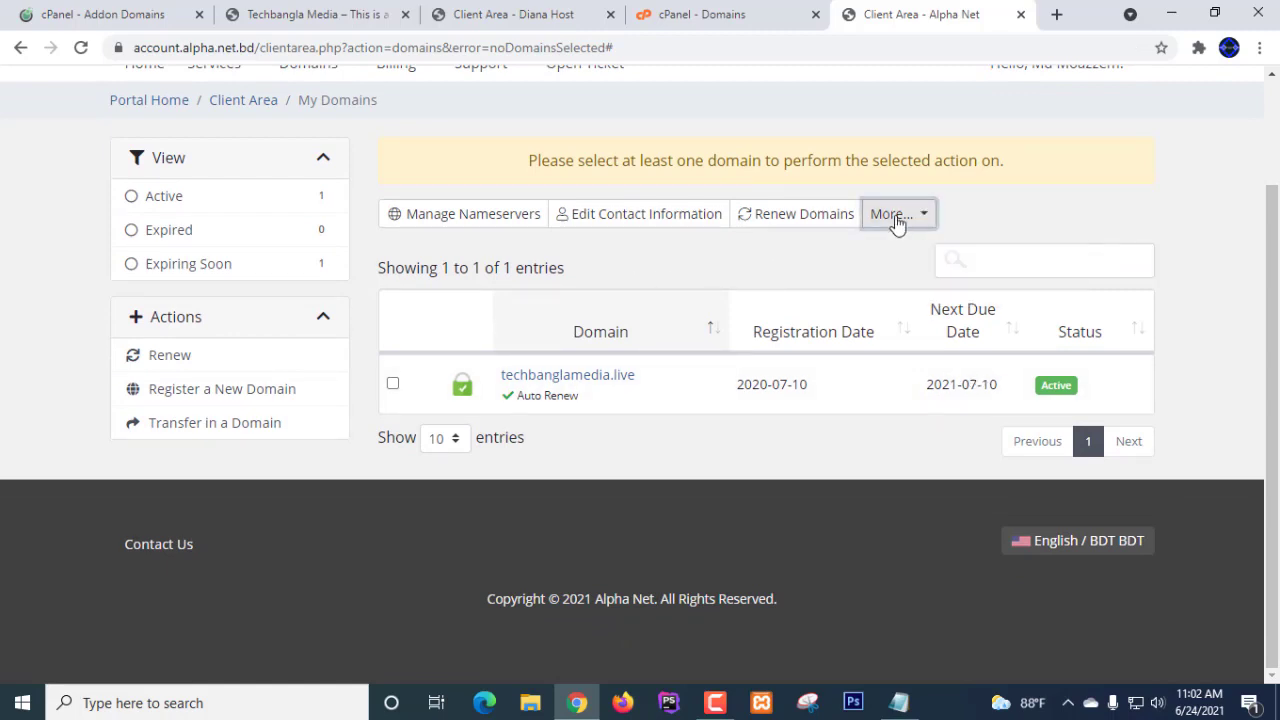
click(459, 216)
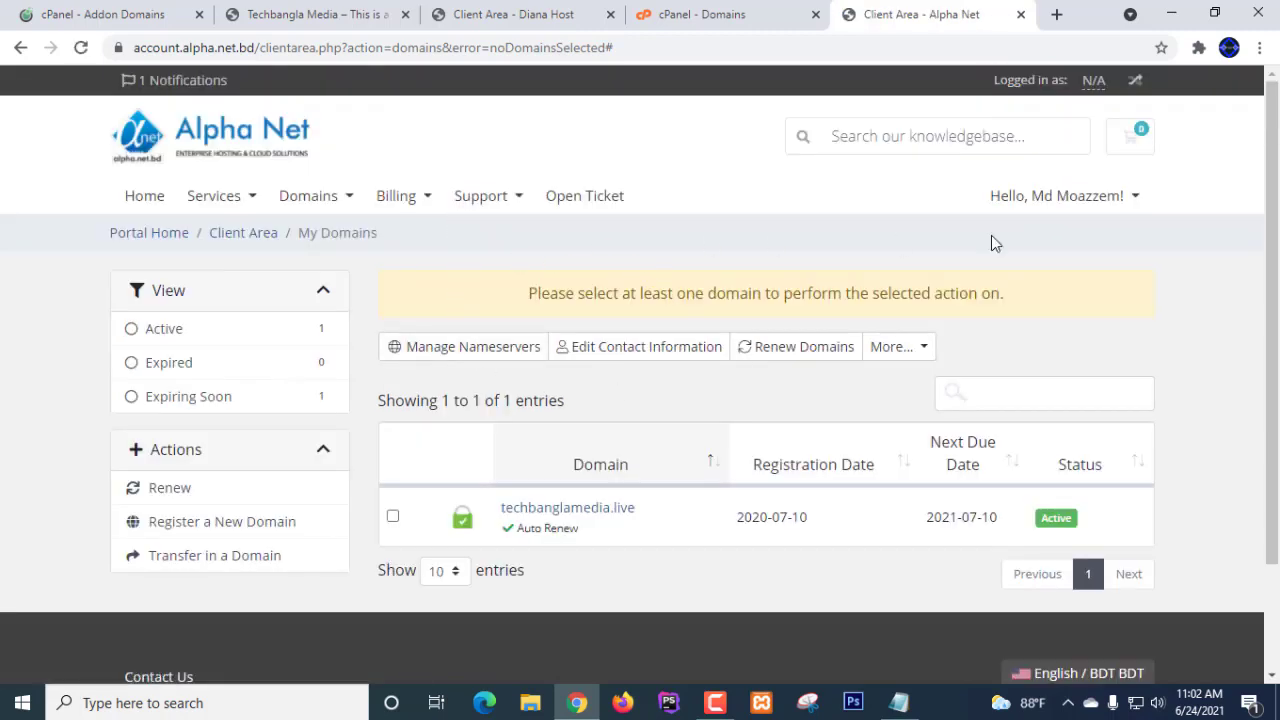
scroll(1122, 343, down, 1)
scroll(1122, 343, down, 1)
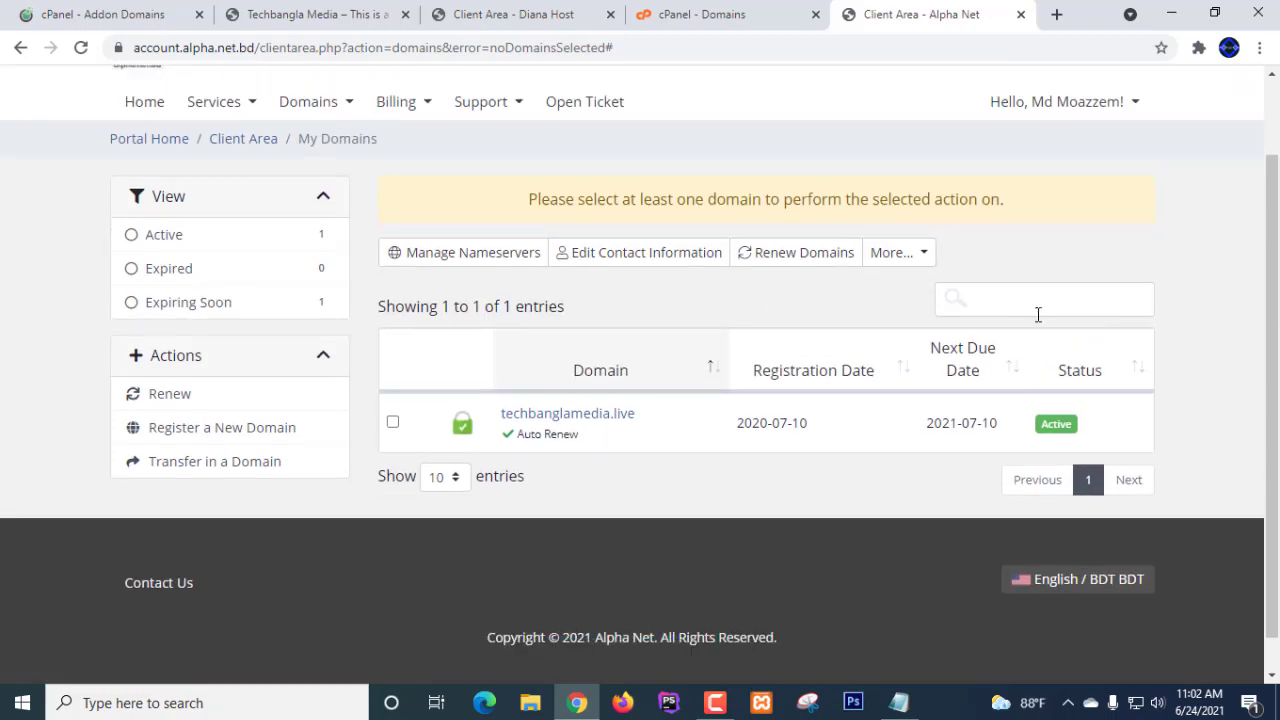
- Search the domain table for techbanglamedia.live so only that domain is listed
click(1013, 301)
text(teh)
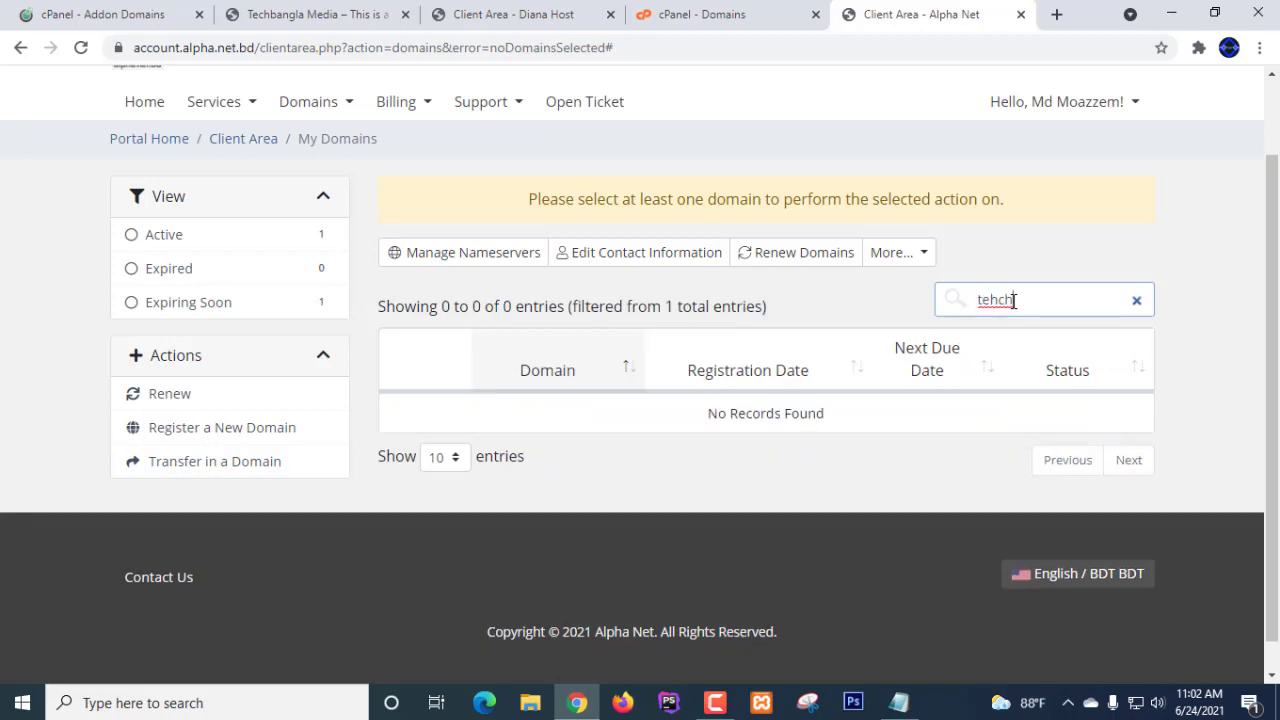
key(BackSpace)
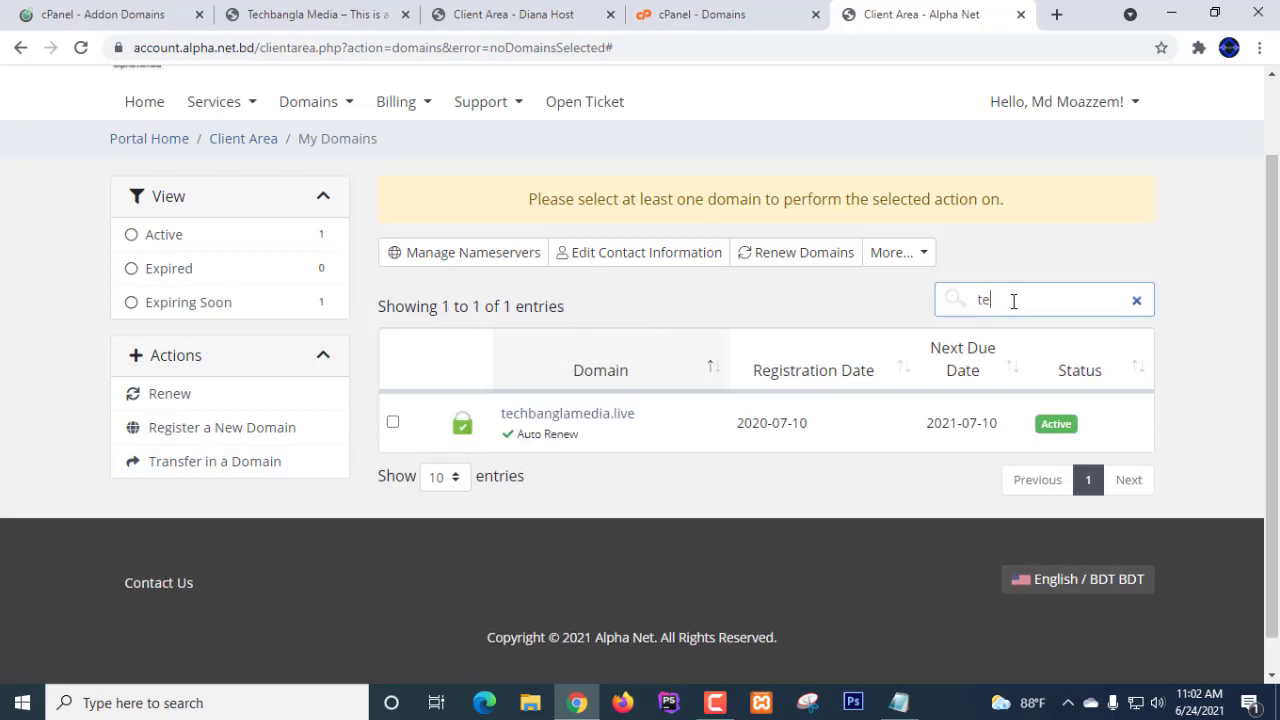
text(chbanglamedia.live)
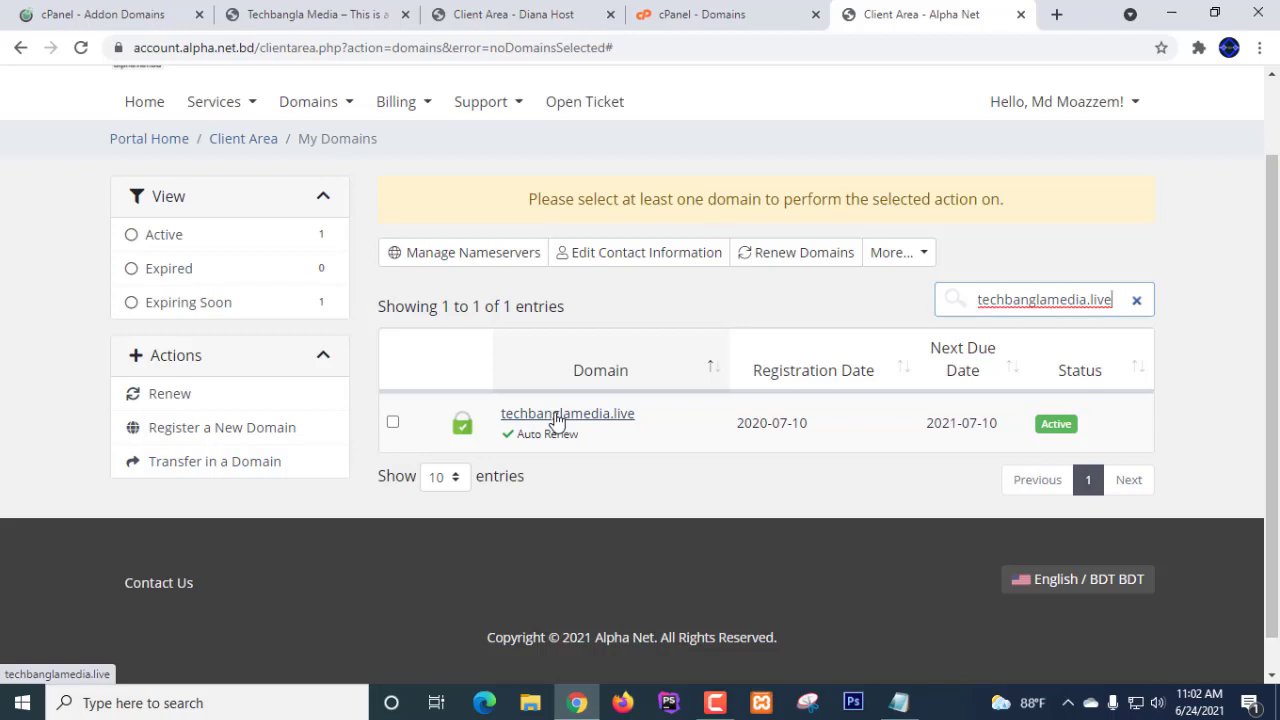
- Preview techbanglamedia.live in a new tab, then open its Alpha Net domain overview from the Active badge
click(557, 421)
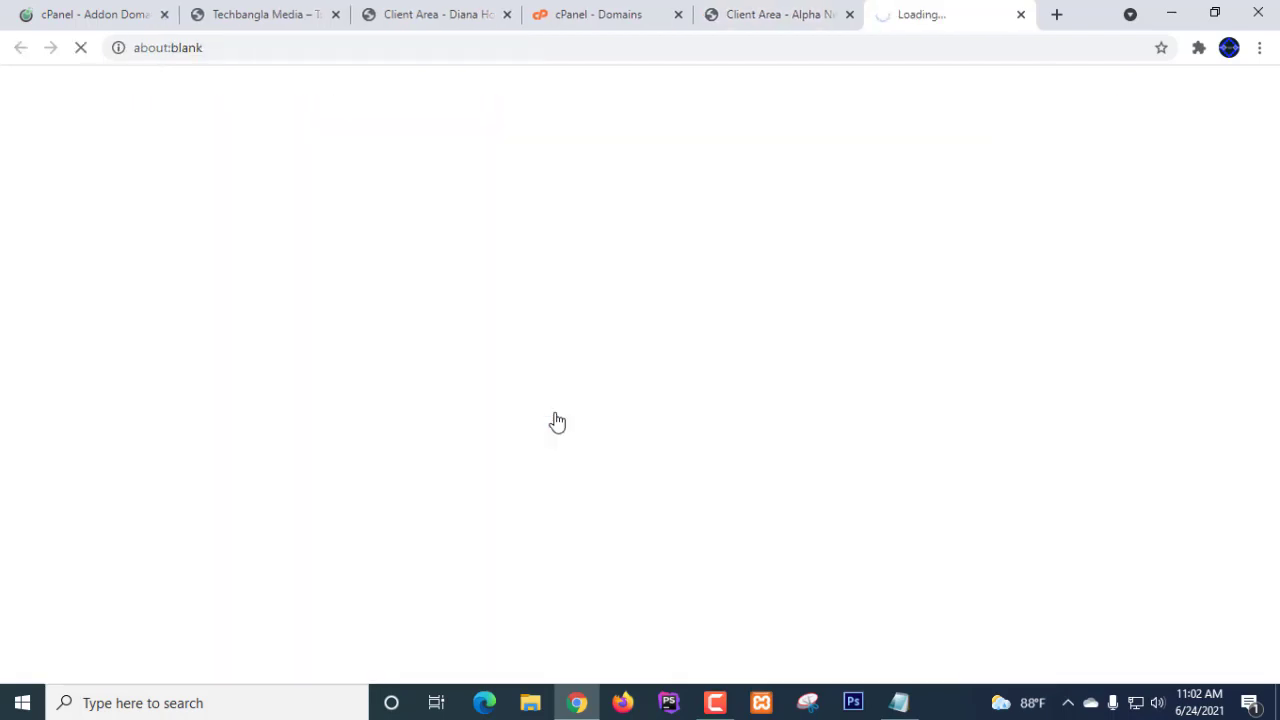
click(767, 22)
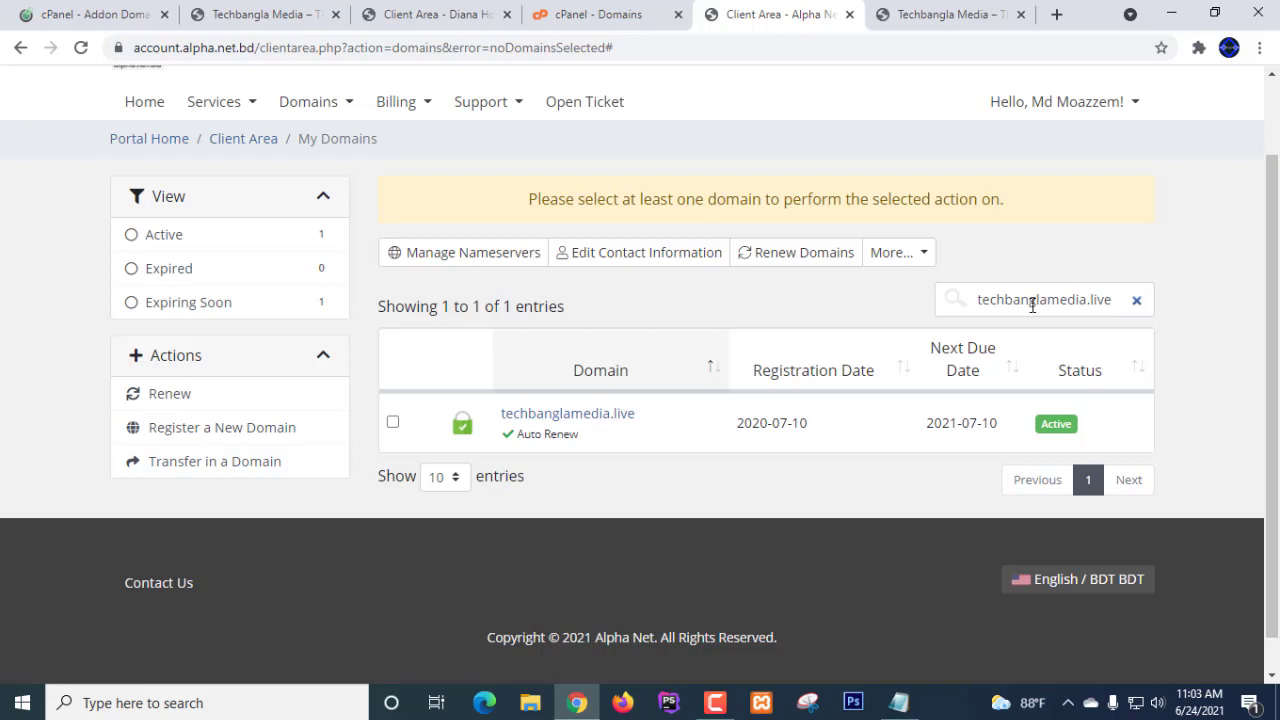
scroll(1220, 324, down, 2)
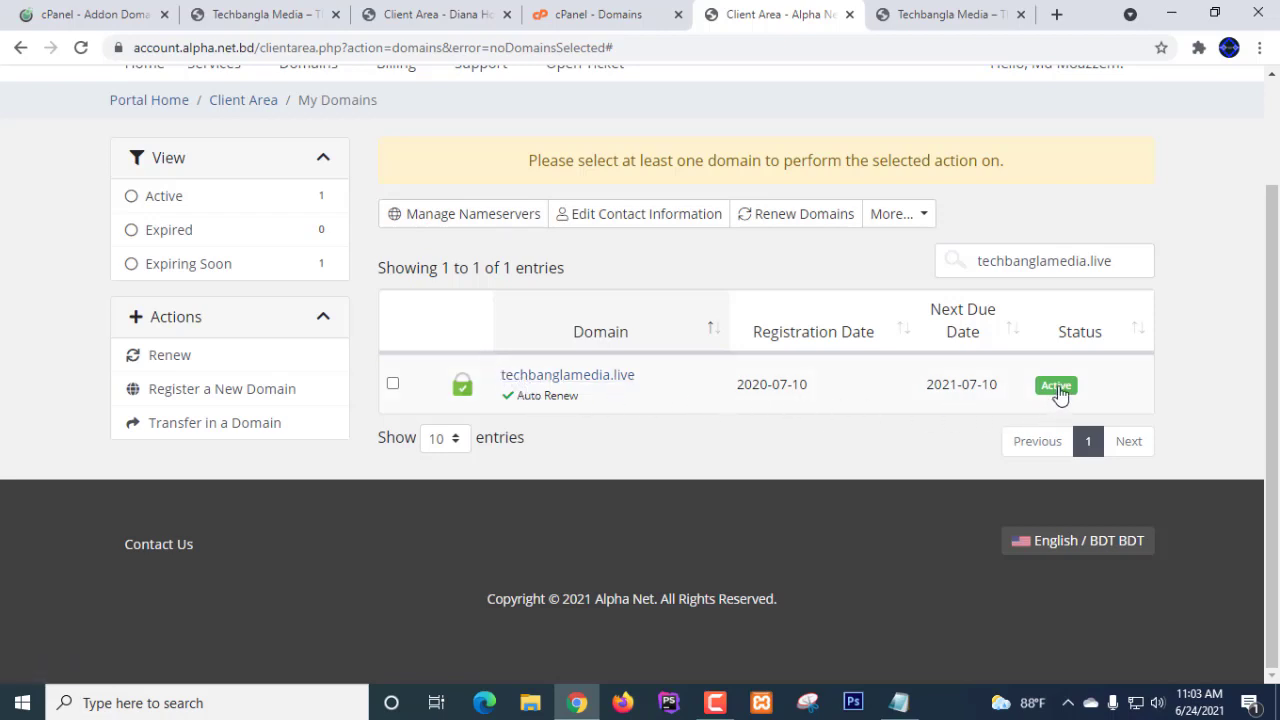
click(1058, 388)
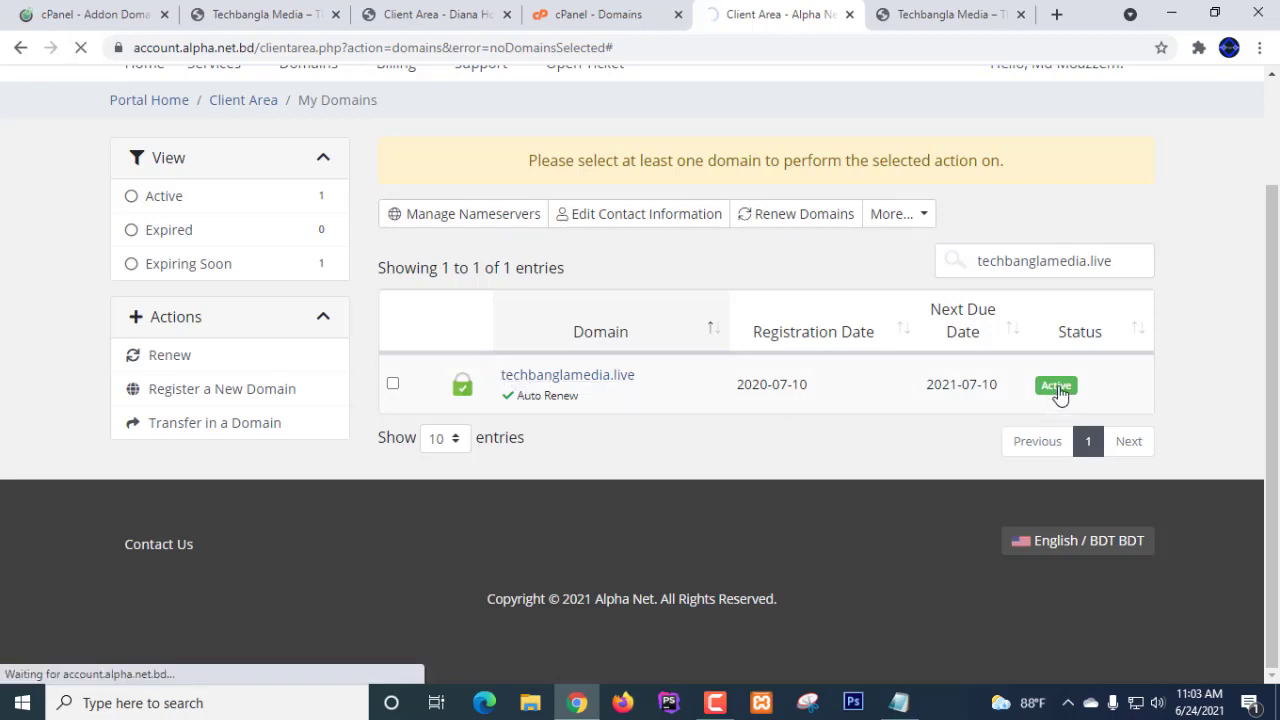
scroll(585, 358, down, 2)
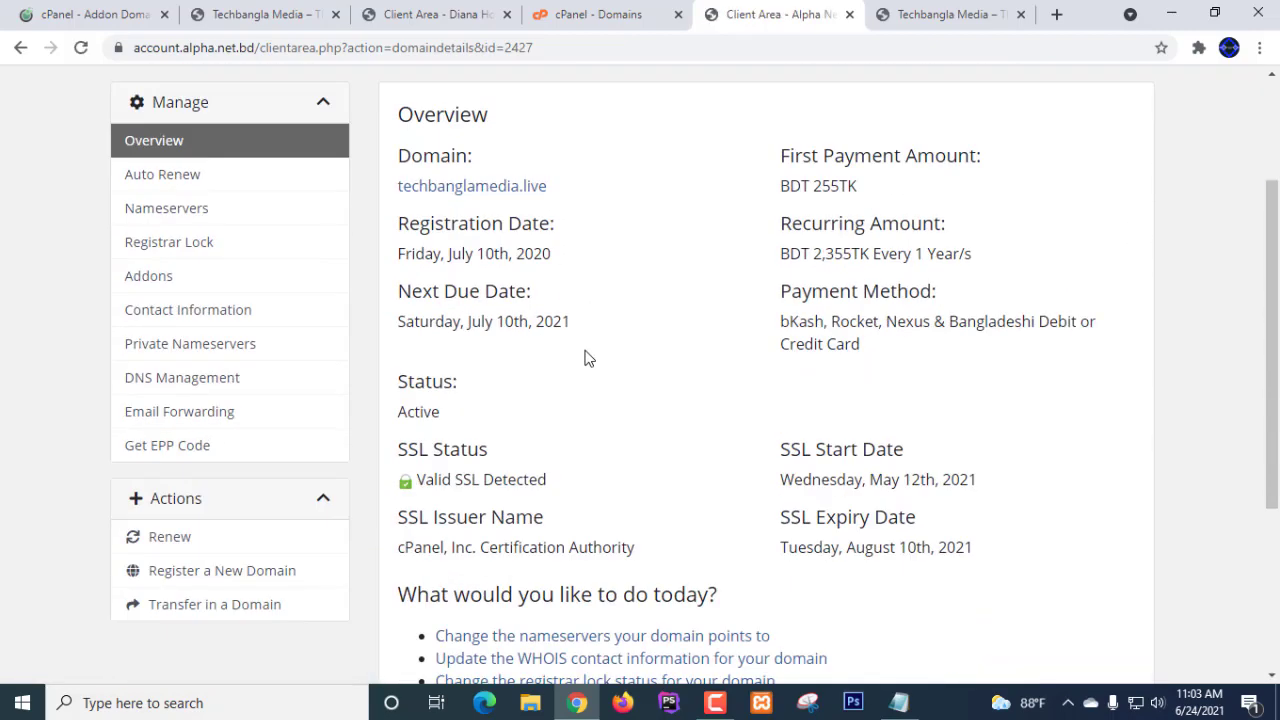
scroll(915, 546, down, 2)
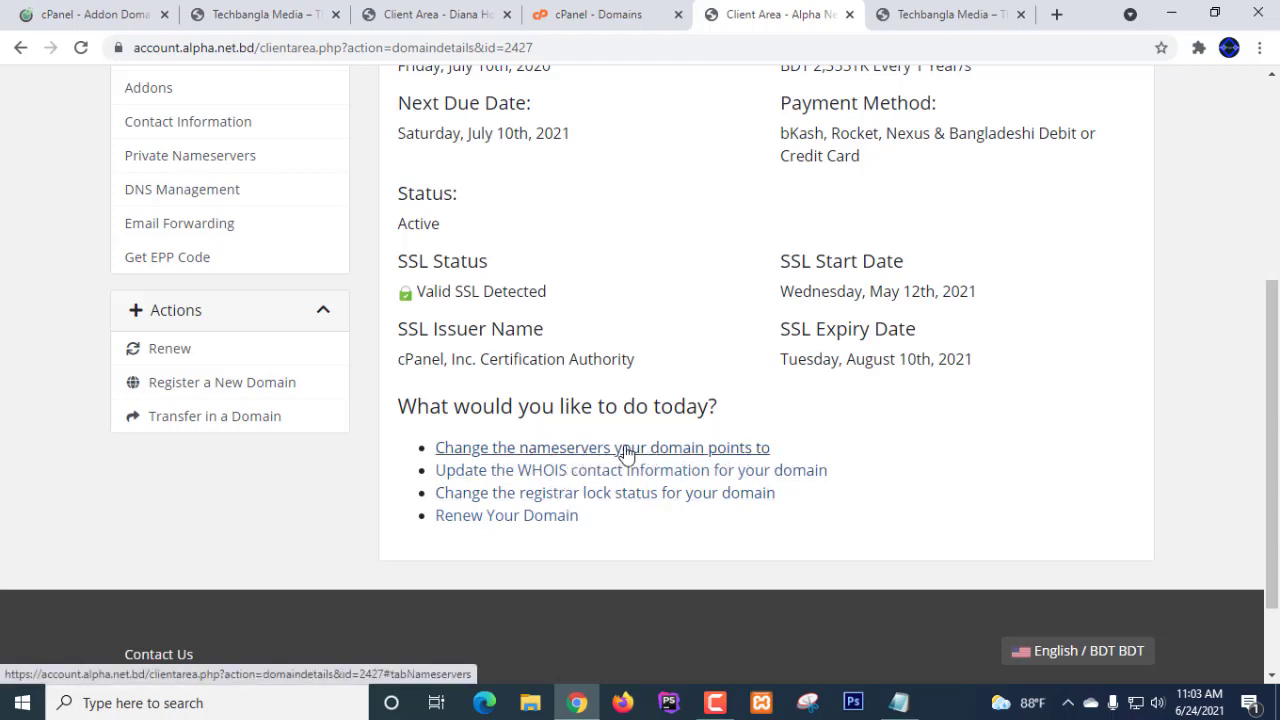
- Show techbanglamedia.live's custom nameservers, ns3.serverdiana.com and ns4.serverdiana.com
click(577, 455)
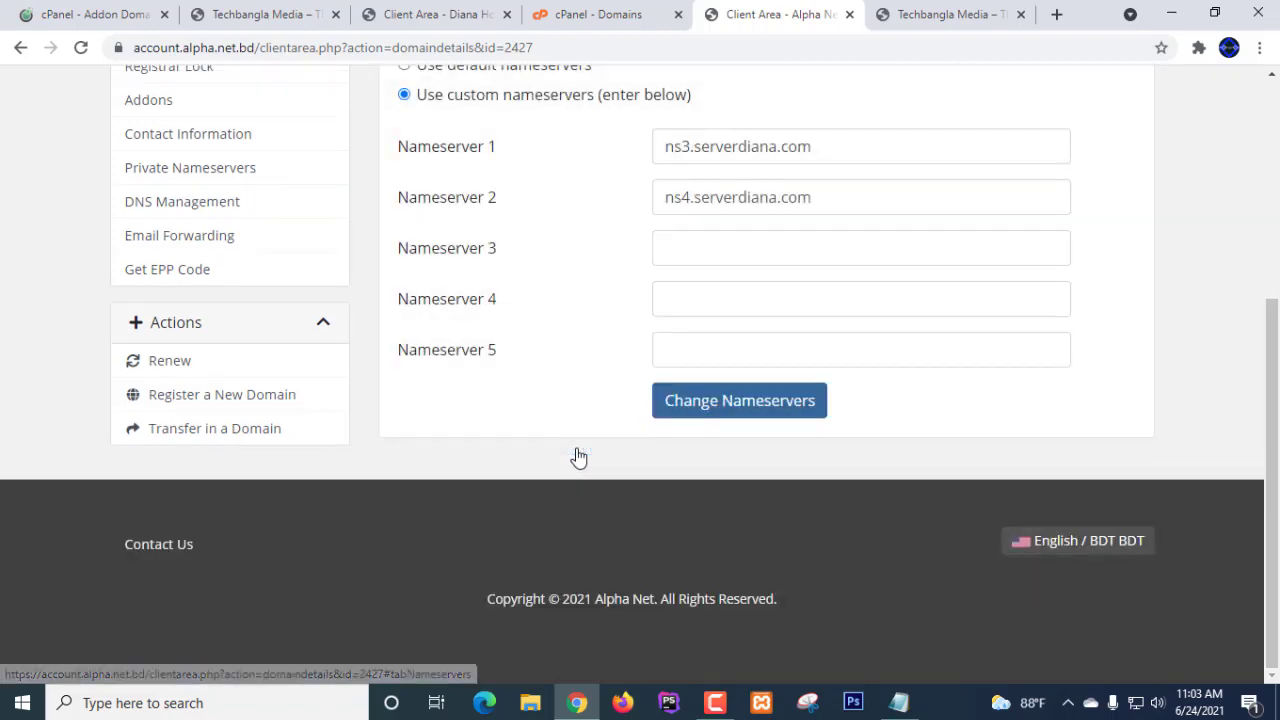
scroll(780, 286, up, 2)
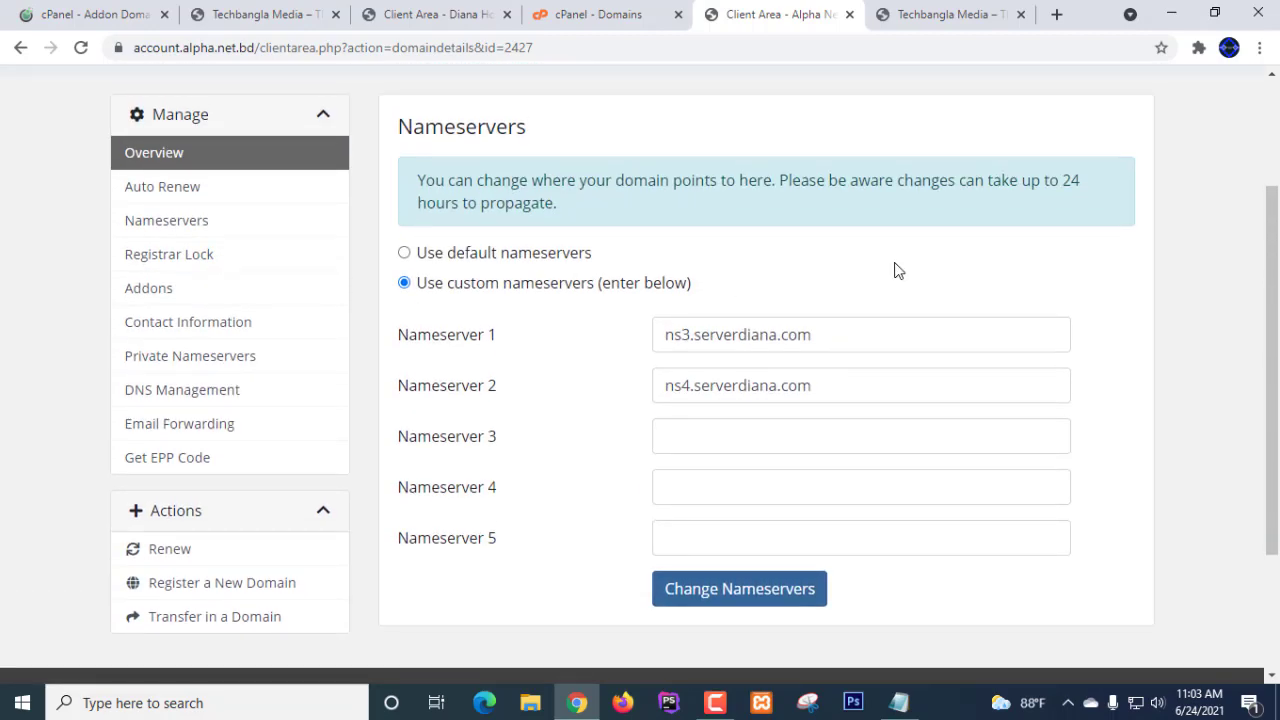
scroll(894, 262, up, 1)
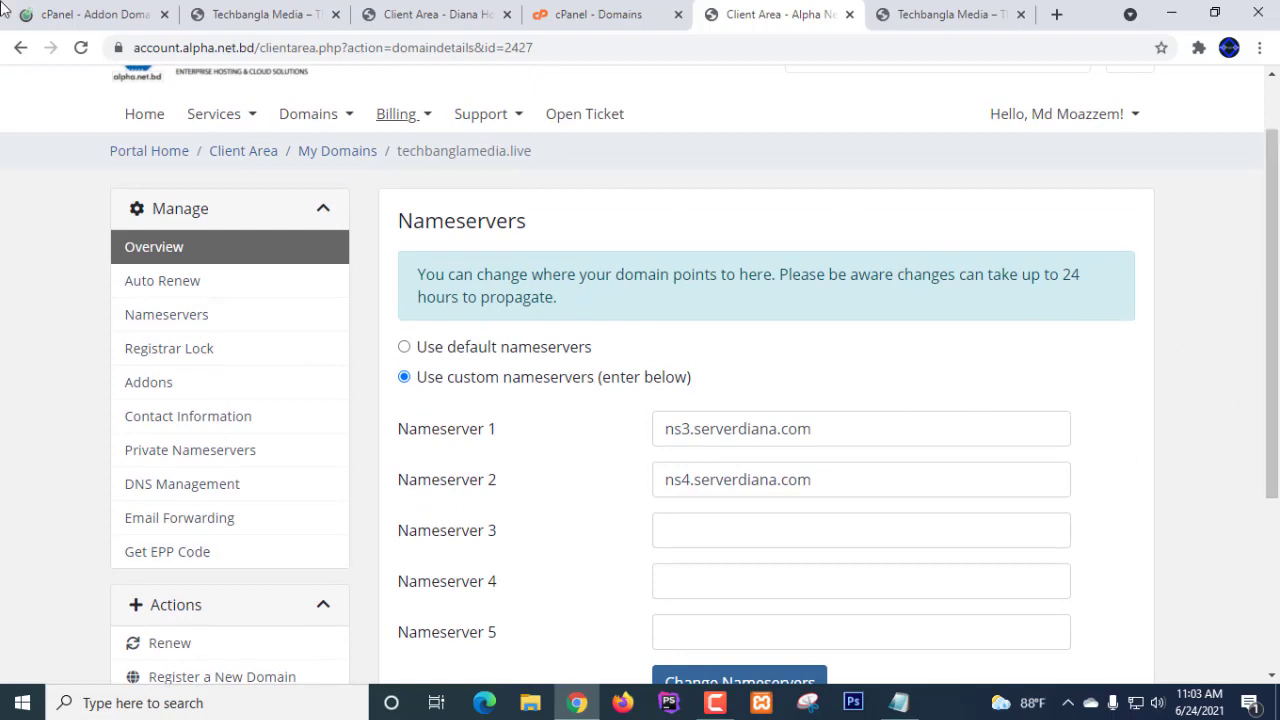
- Check the cPanel home and Techbangla Media tabs, then return to the Diana Host services list
click(97, 18)
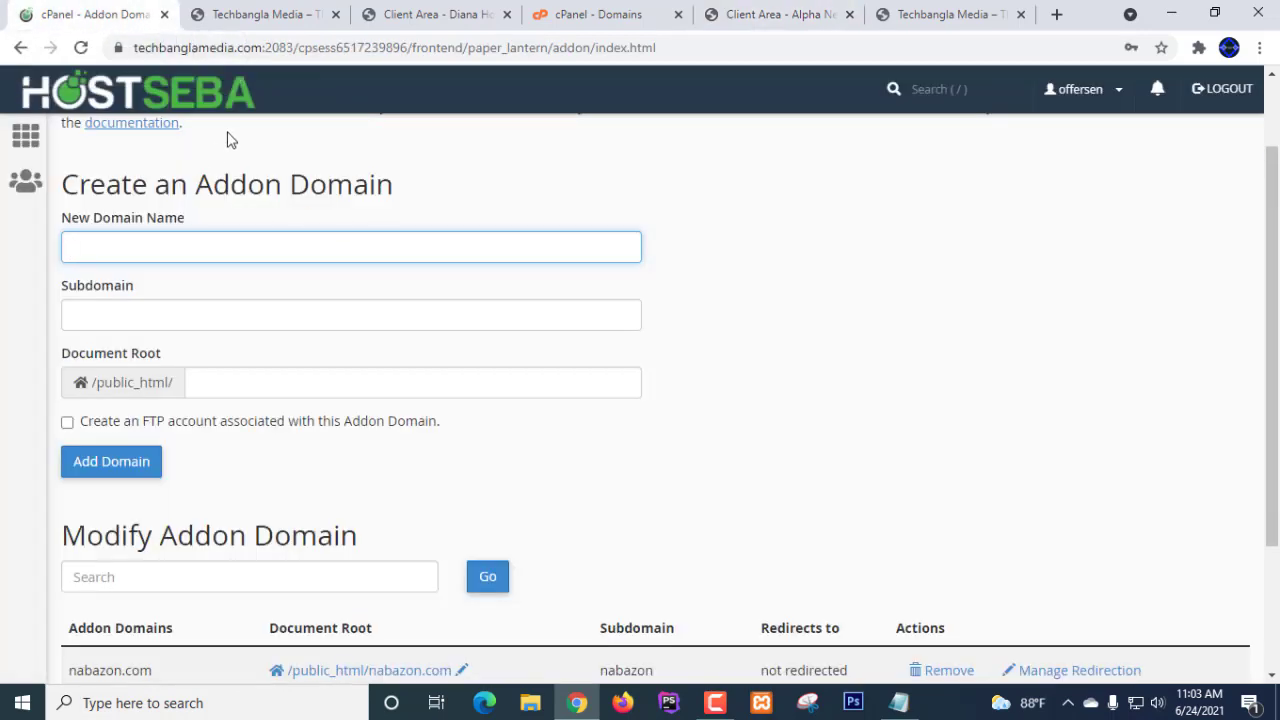
click(175, 97)
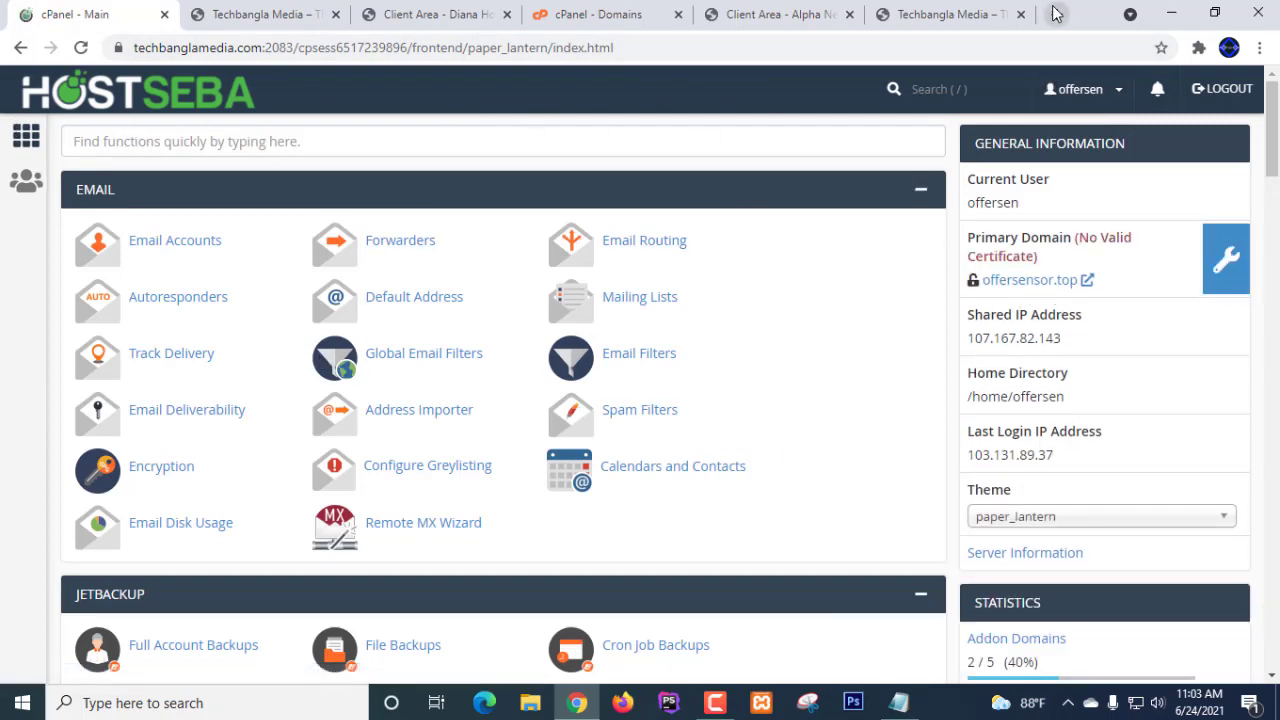
click(268, 16)
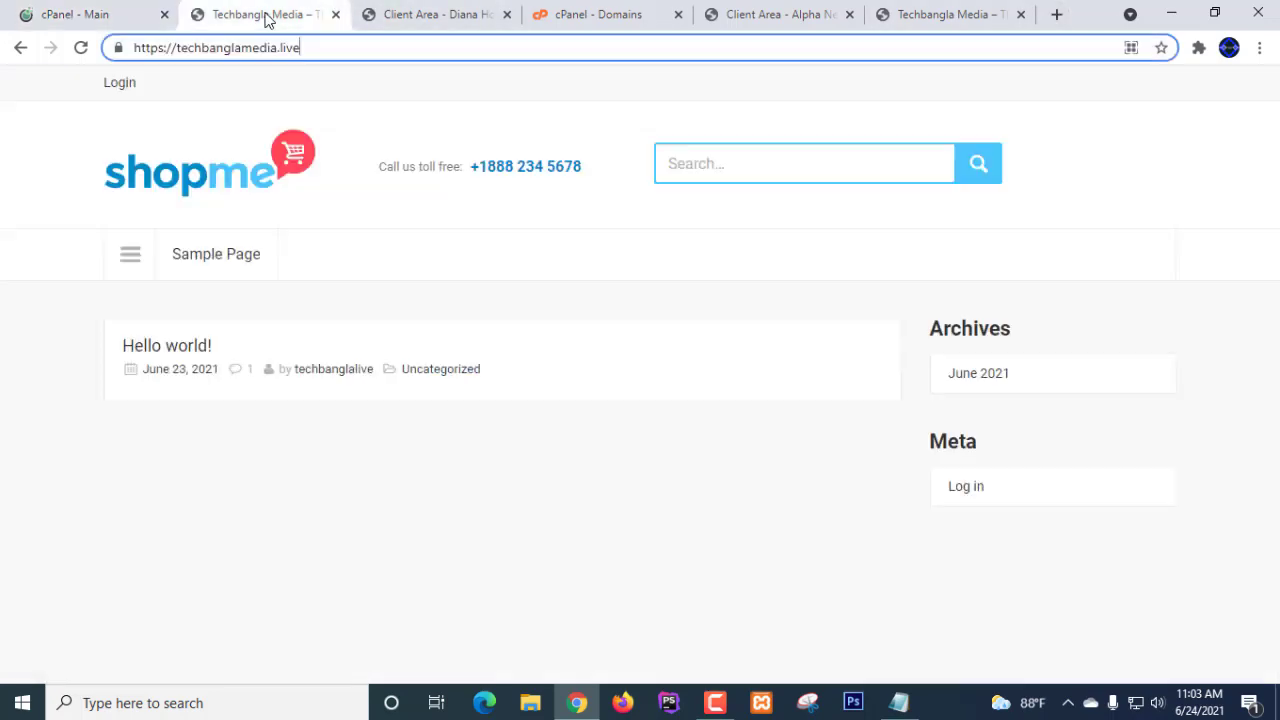
click(434, 12)
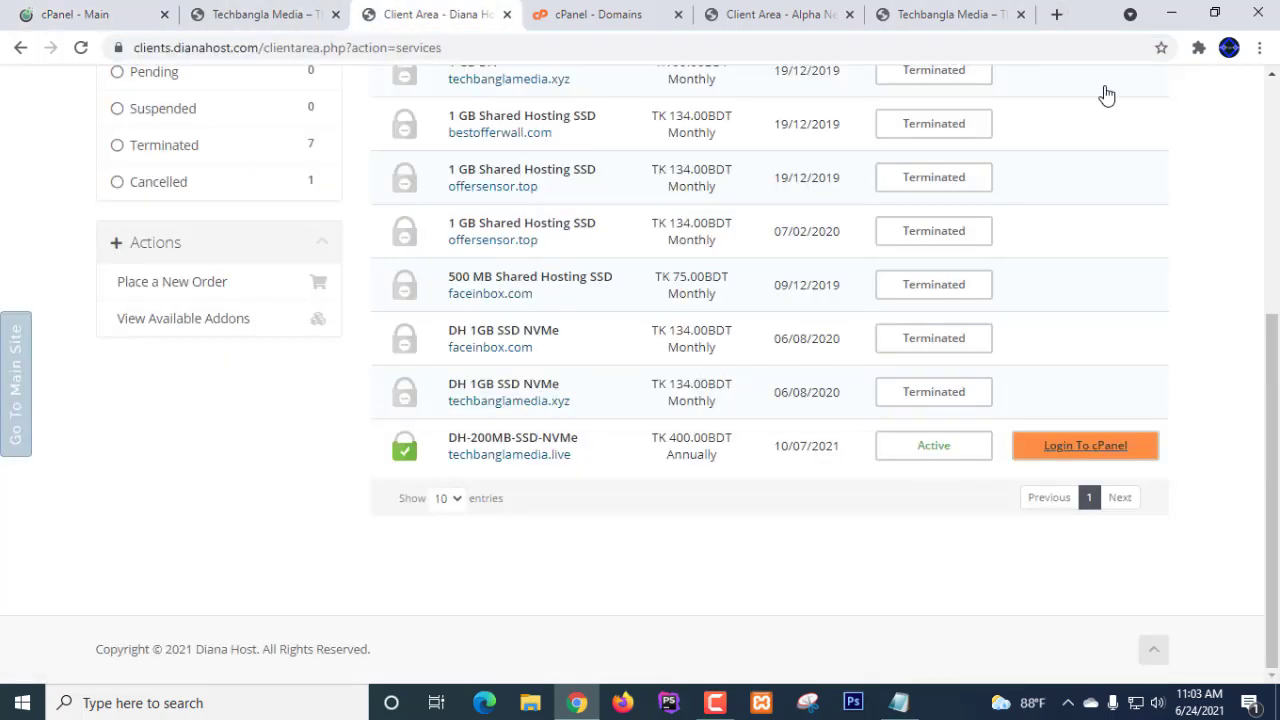
- Load hostseba.com in a new tab and log in to the HostSeba Client Area dashboard
click(1057, 17)
text(hostseba.com)
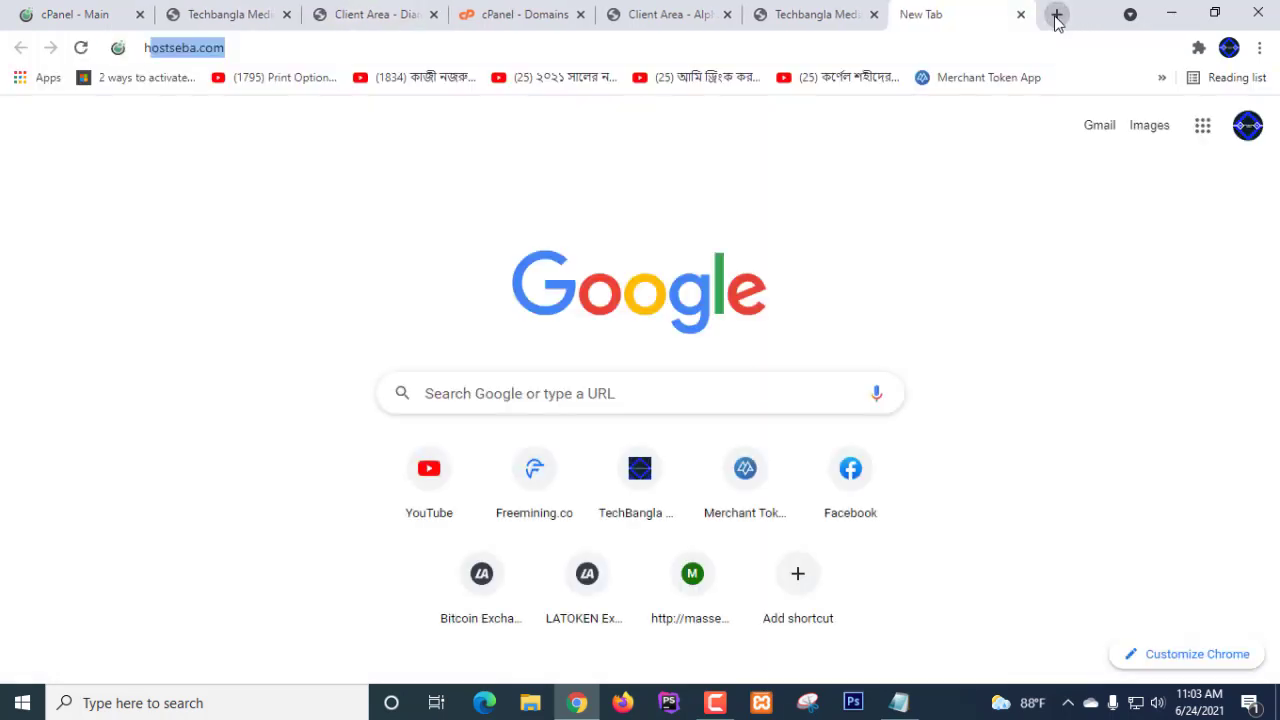
key(Return)
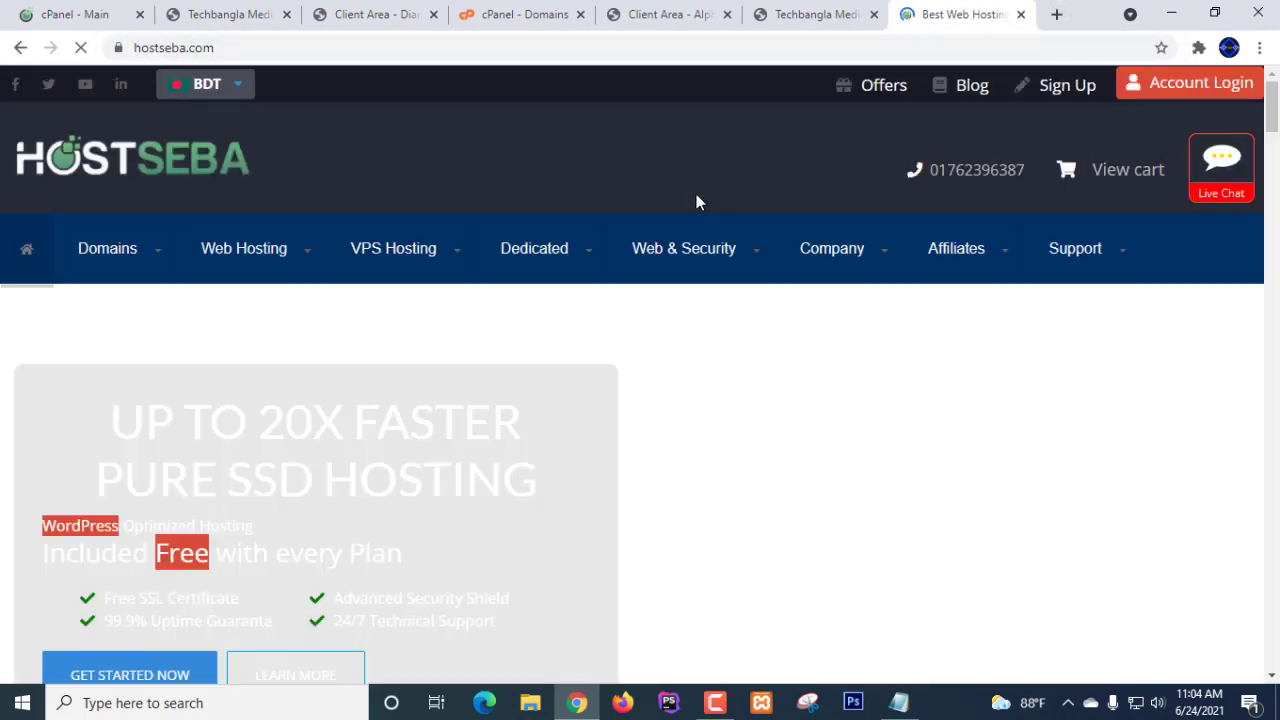
click(1205, 86)
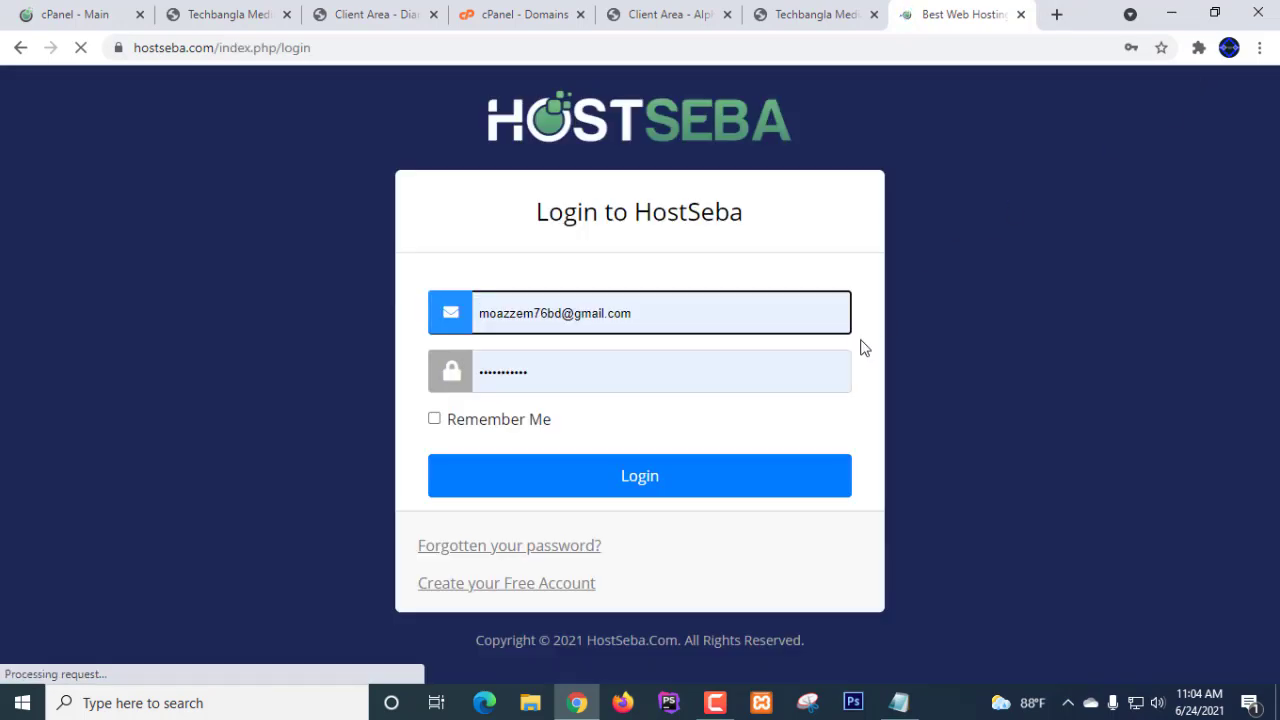
click(636, 477)
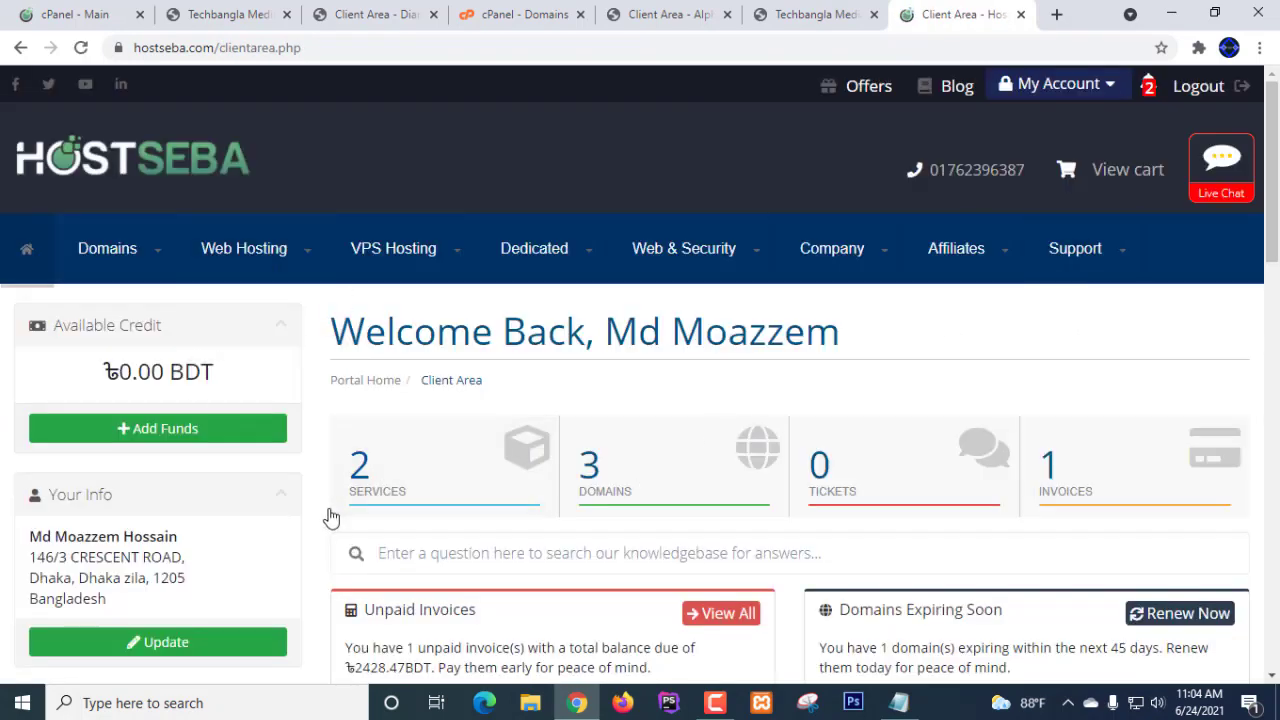
- View islamicskills.com's default nameservers, ns1 and ns2.hostseba.com, then return to the shop site tab
click(589, 485)
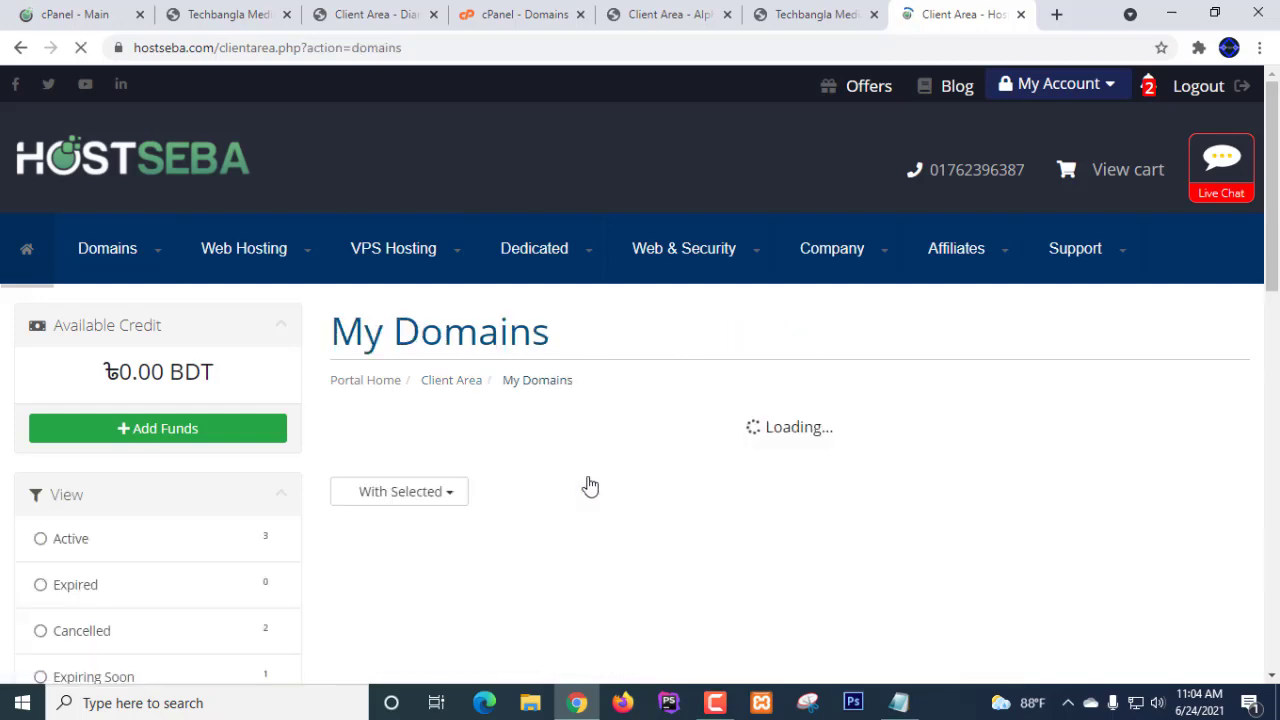
scroll(589, 485, down, 5)
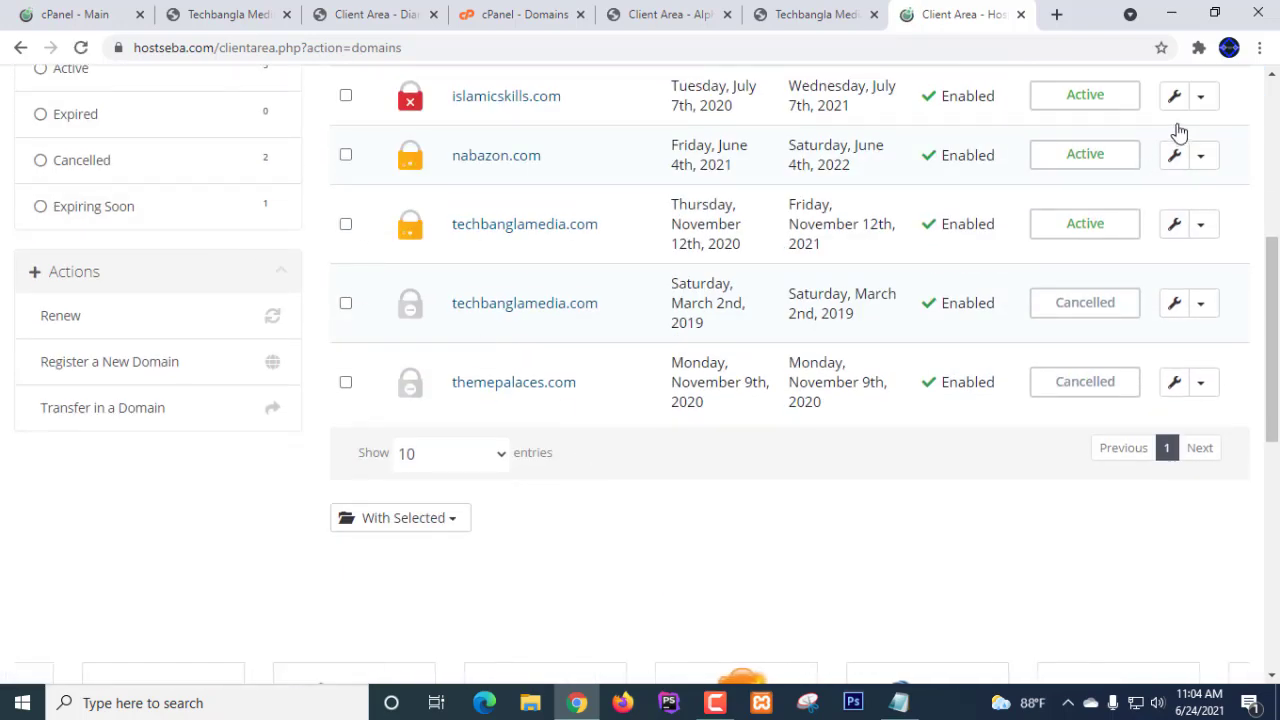
scroll(1210, 220, up, 1)
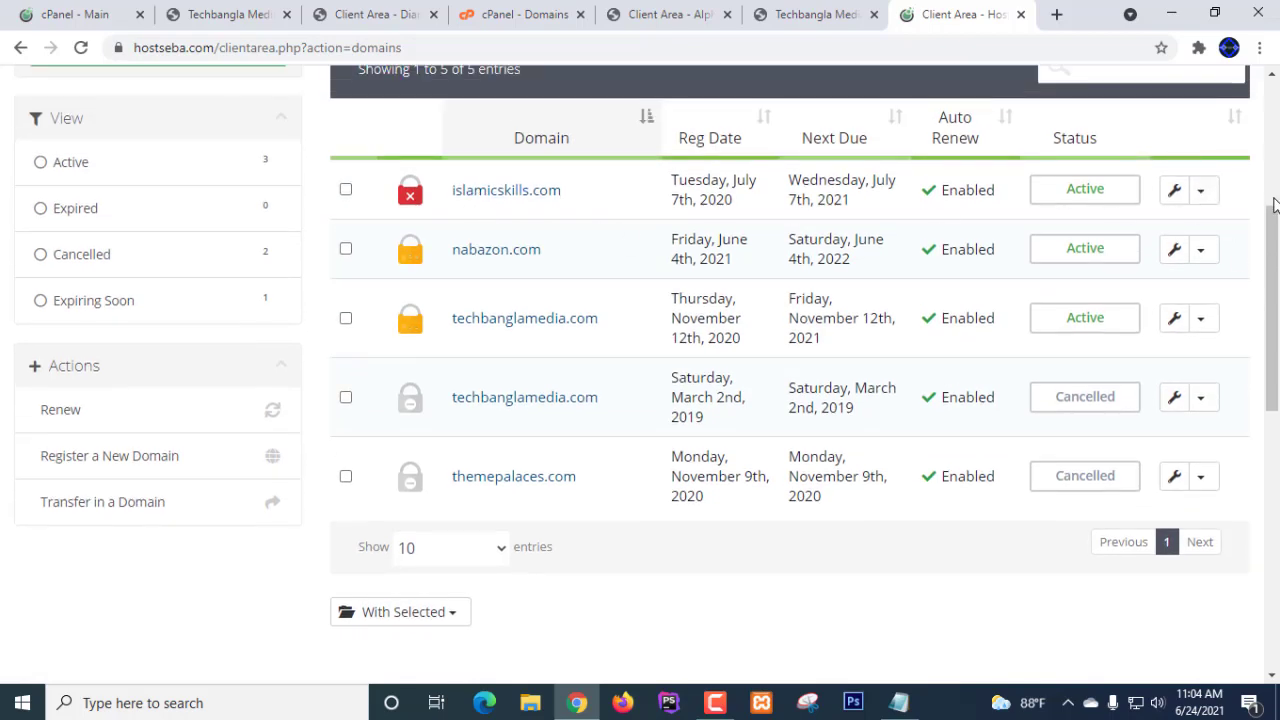
click(1205, 197)
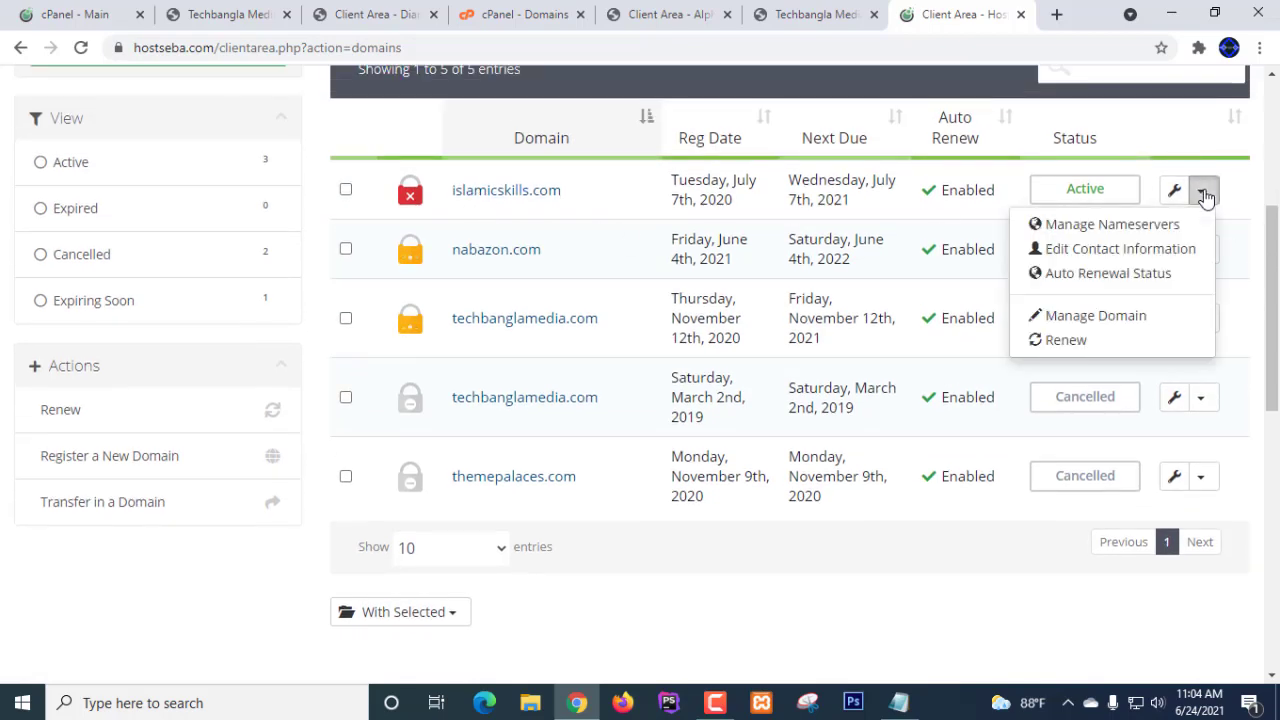
click(1077, 232)
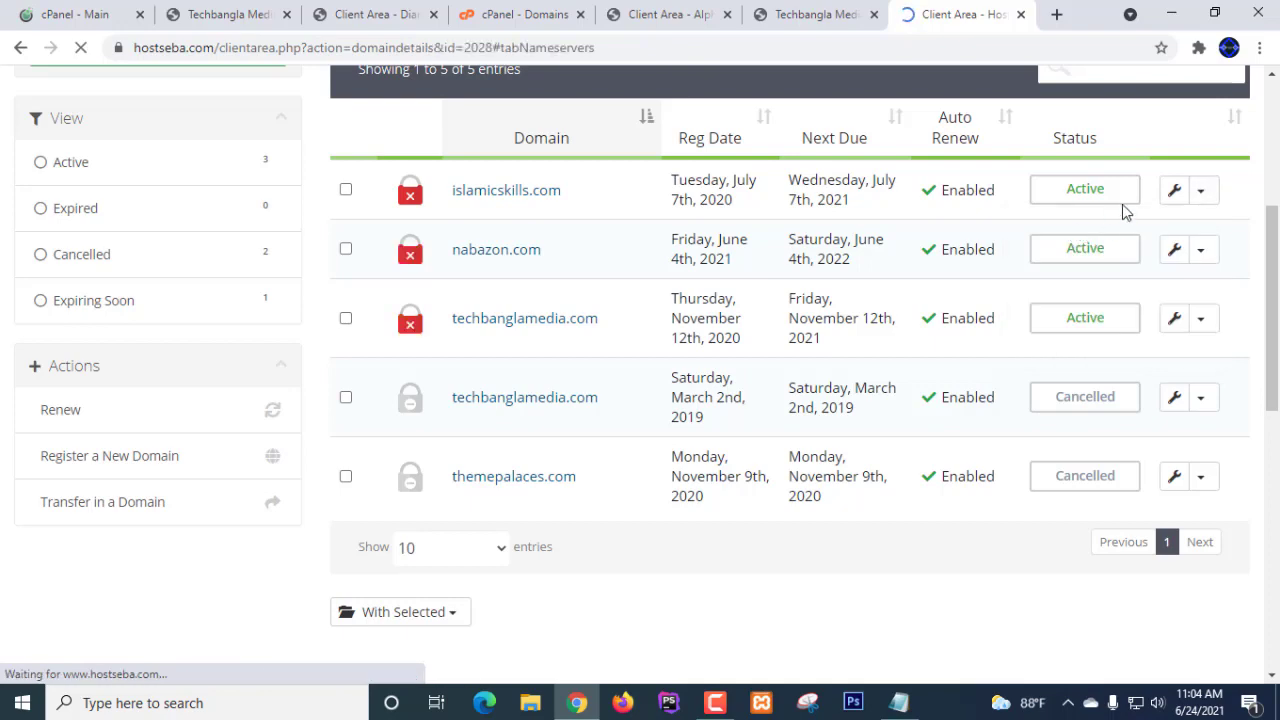
scroll(716, 418, down, 4)
scroll(716, 418, down, 1)
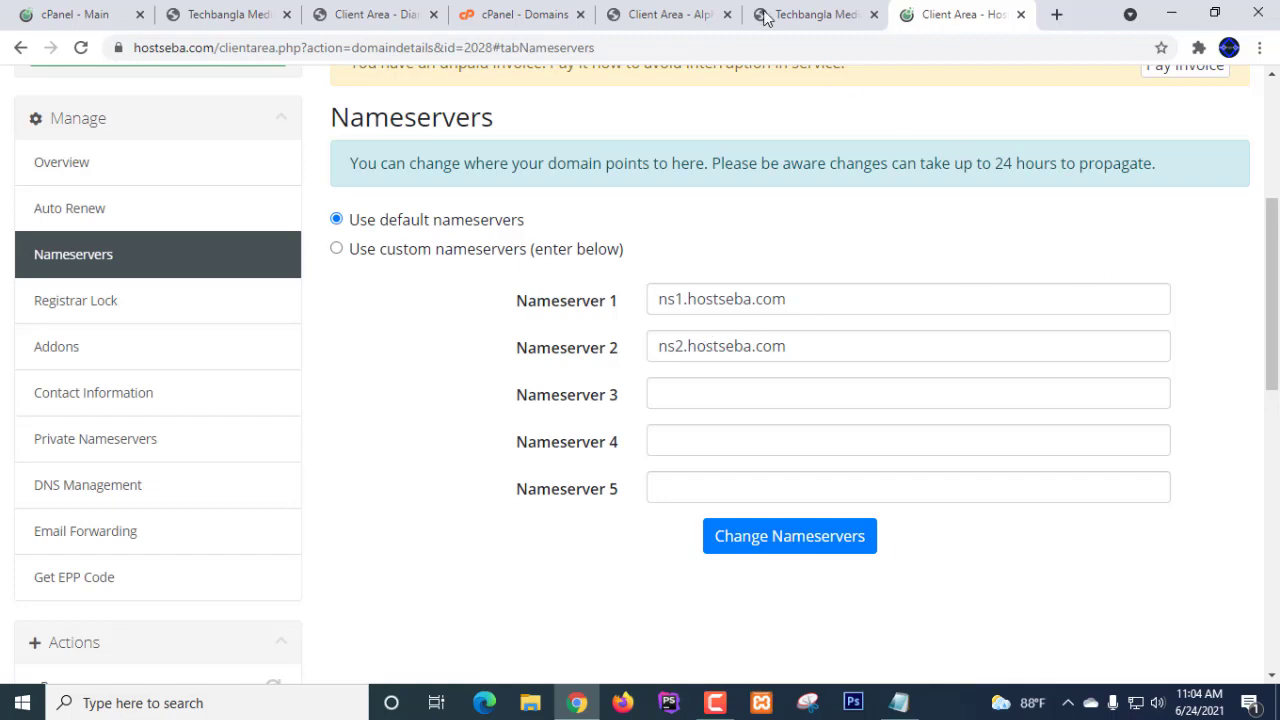
click(814, 14)
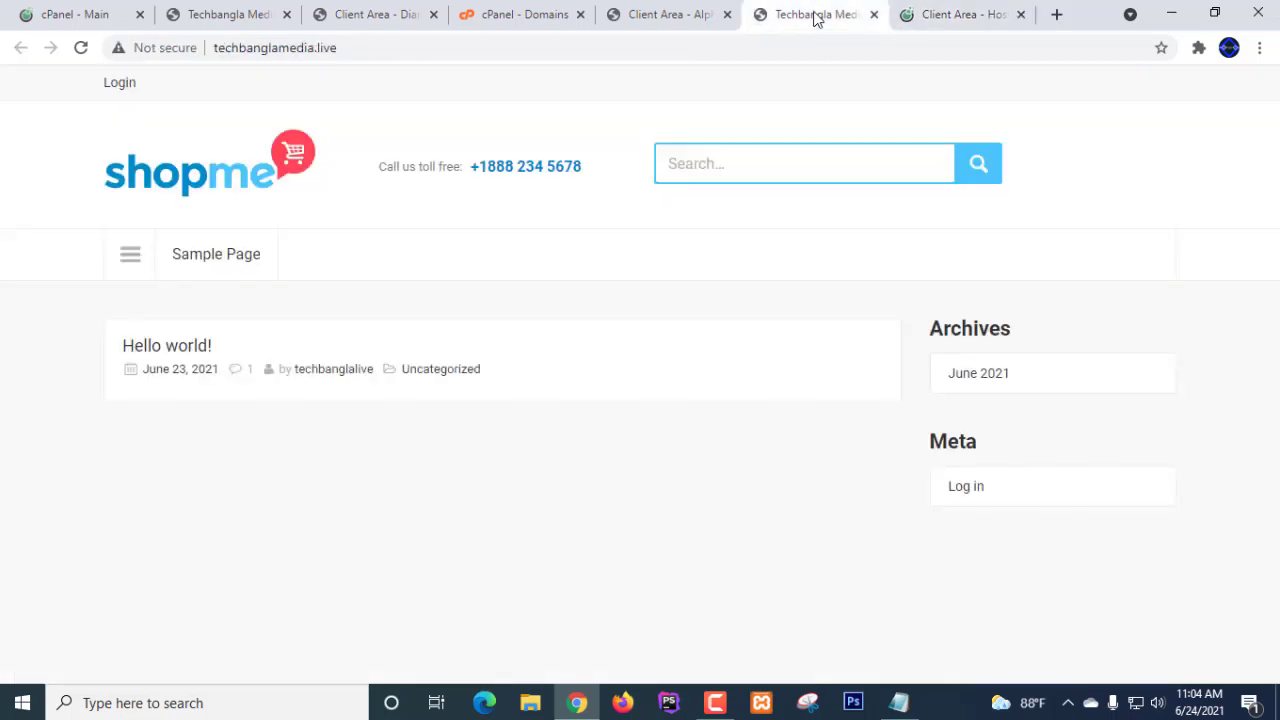
- Compare Alpha Net's serverdiana nameservers against the shop site and HostSeba nameserver settings
click(654, 18)
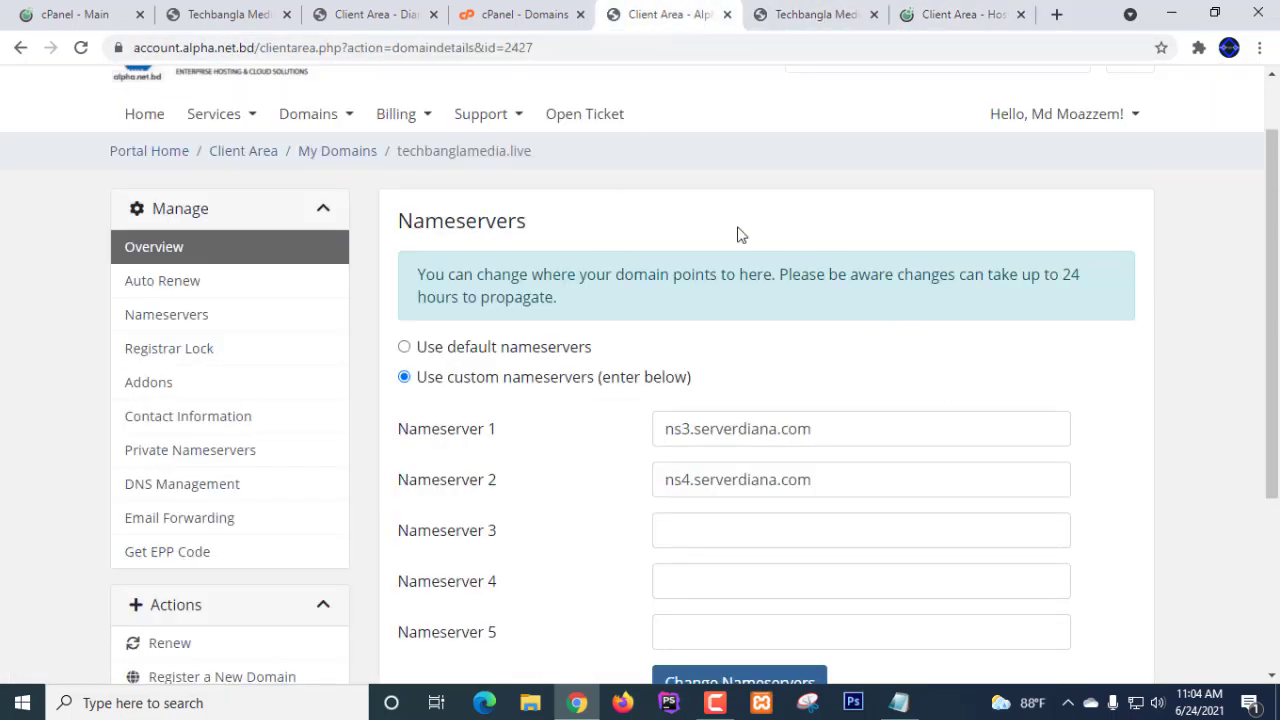
scroll(762, 324, down, 2)
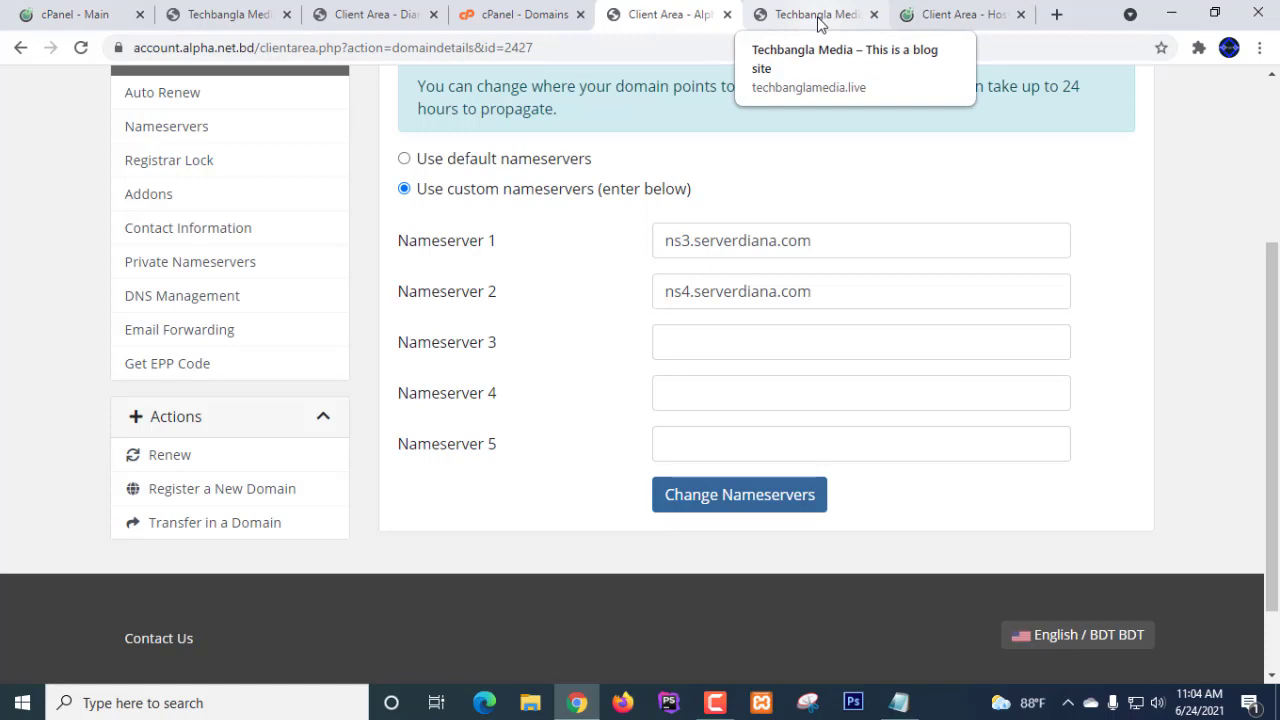
click(815, 15)
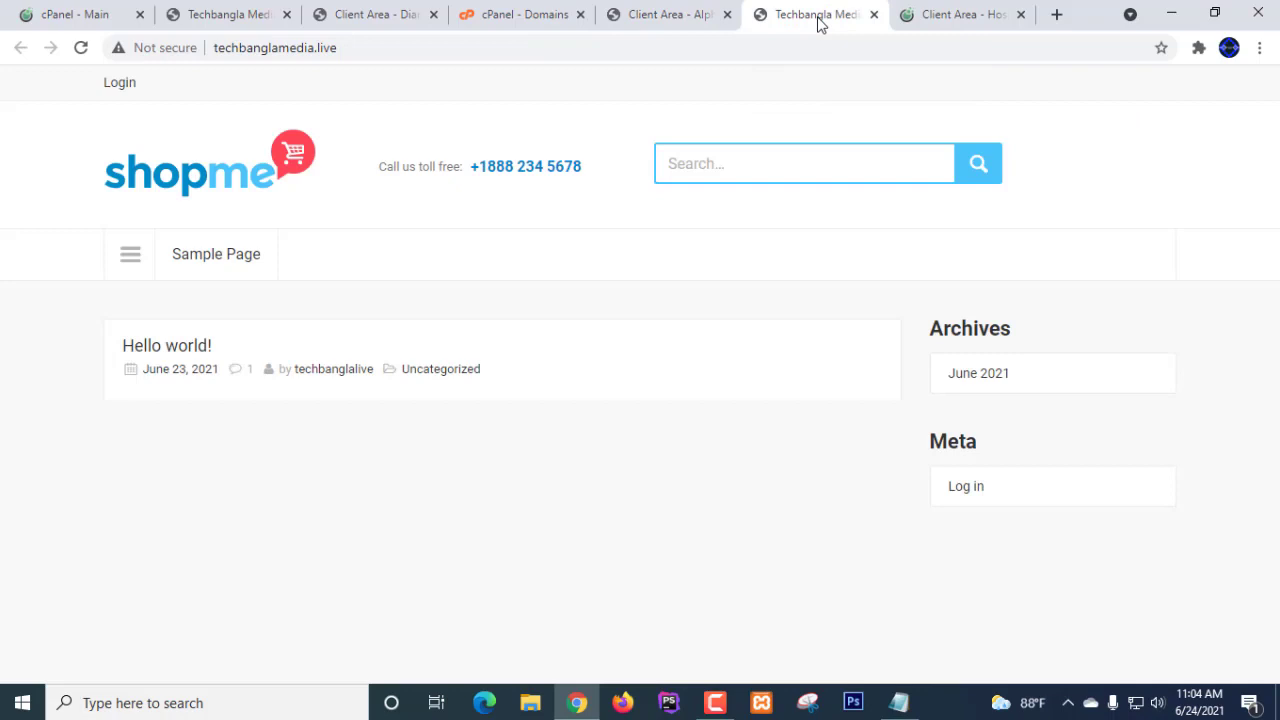
click(950, 14)
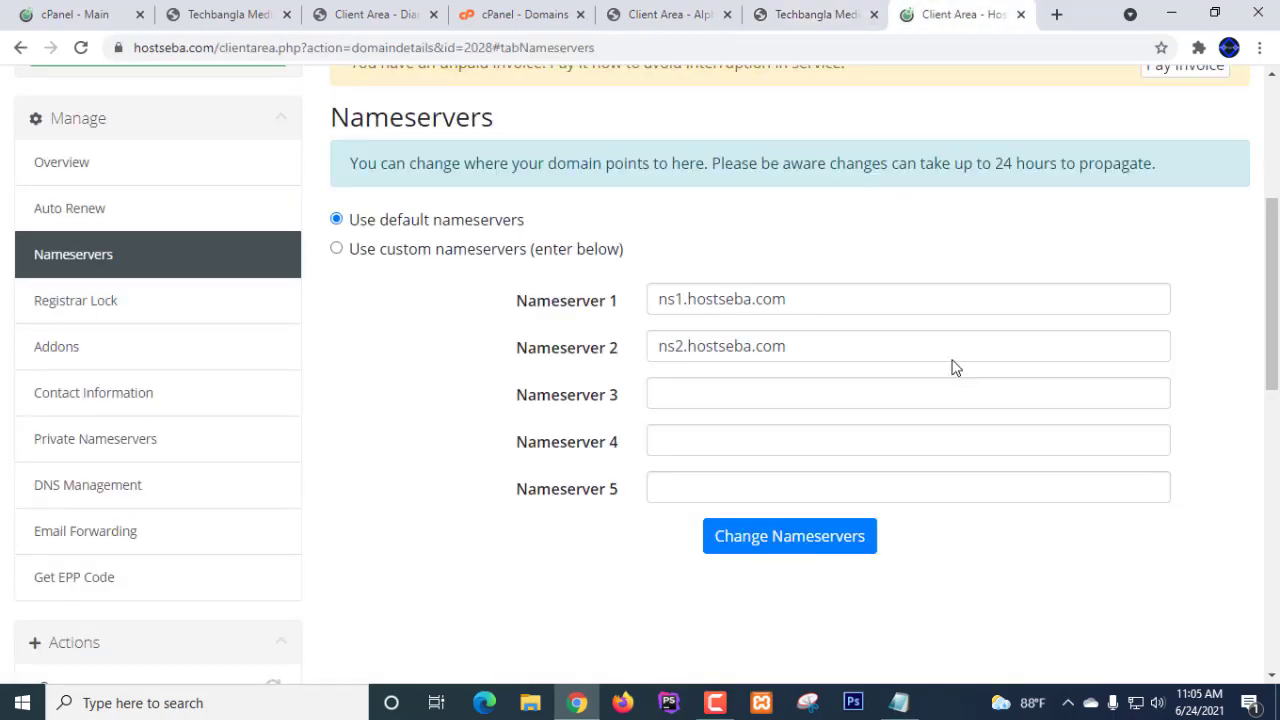
- Highlight the hostseba part of ns1.hostseba.com, then close the HostSeba client area tab
drag(787, 299, 483, 320)
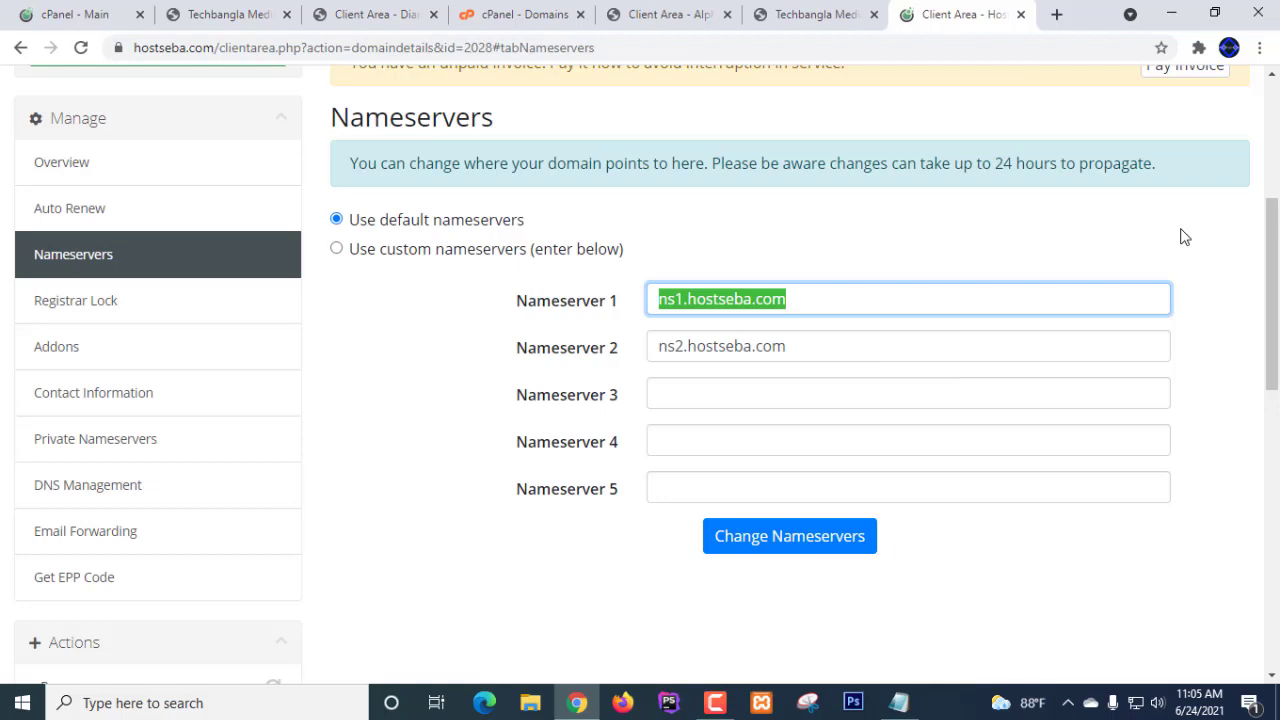
click(852, 298)
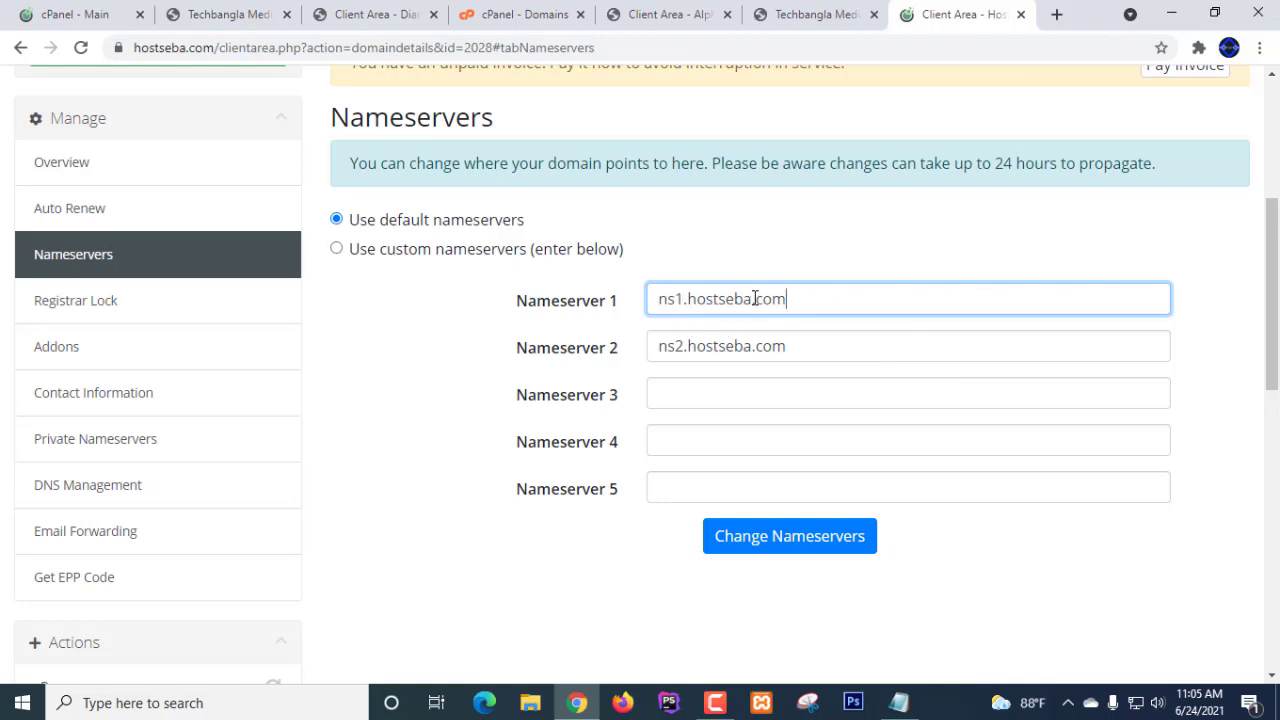
drag(752, 298, 690, 307)
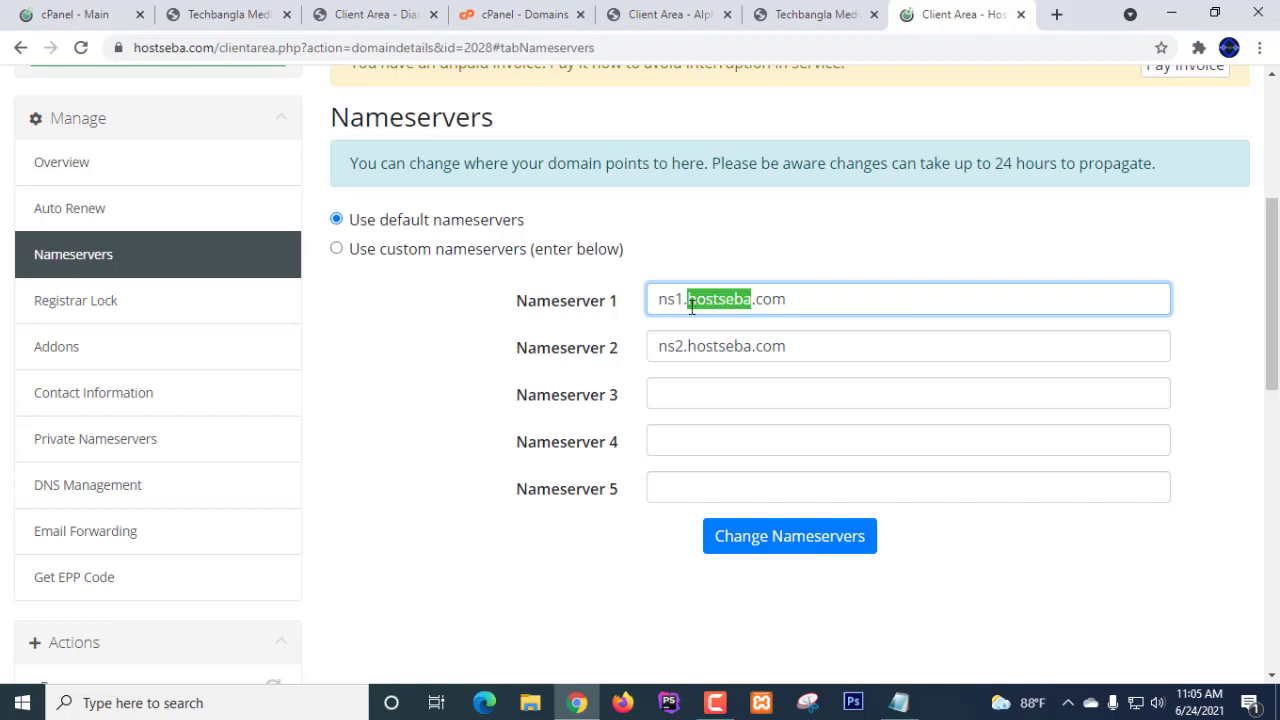
click(817, 296)
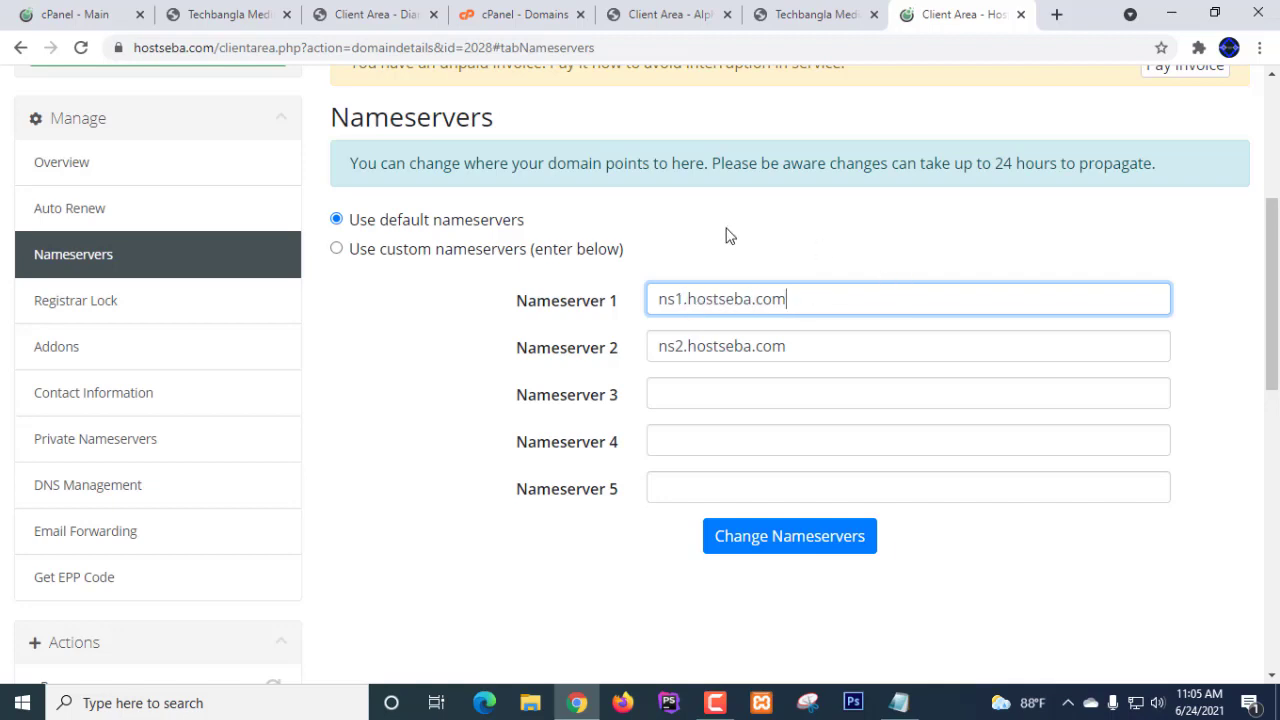
scroll(727, 235, up, 1)
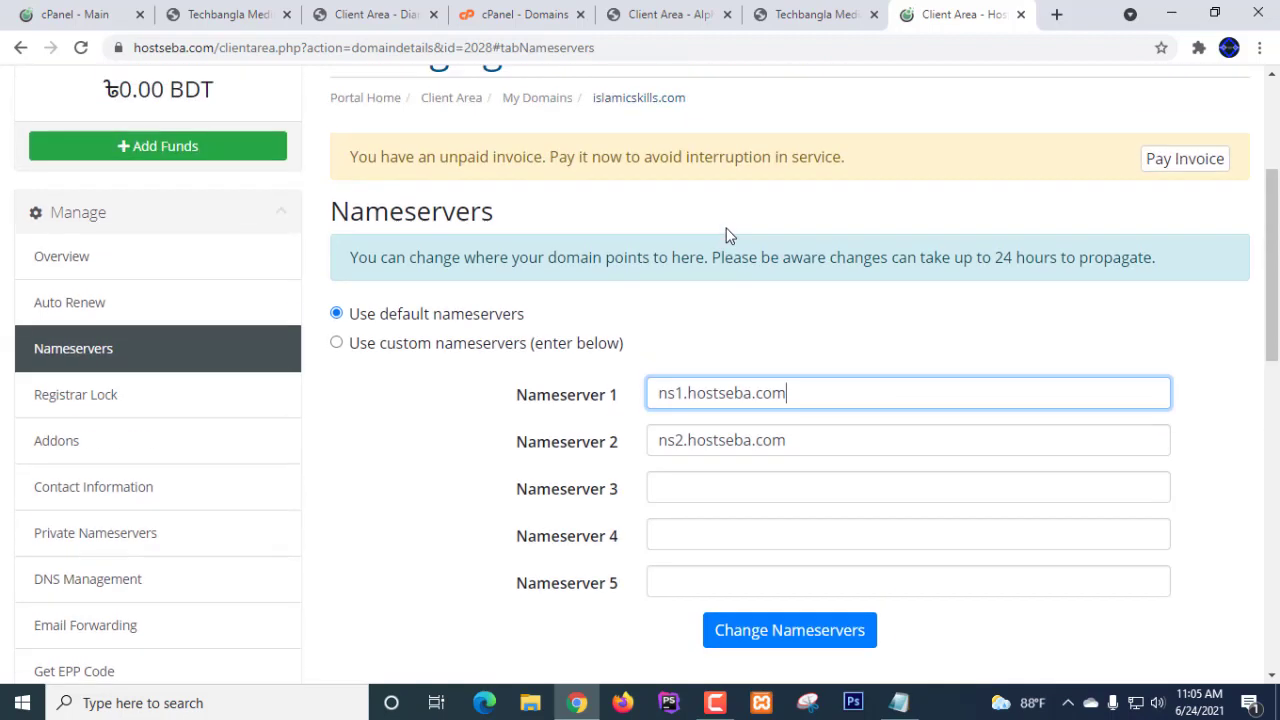
scroll(815, 331, up, 1)
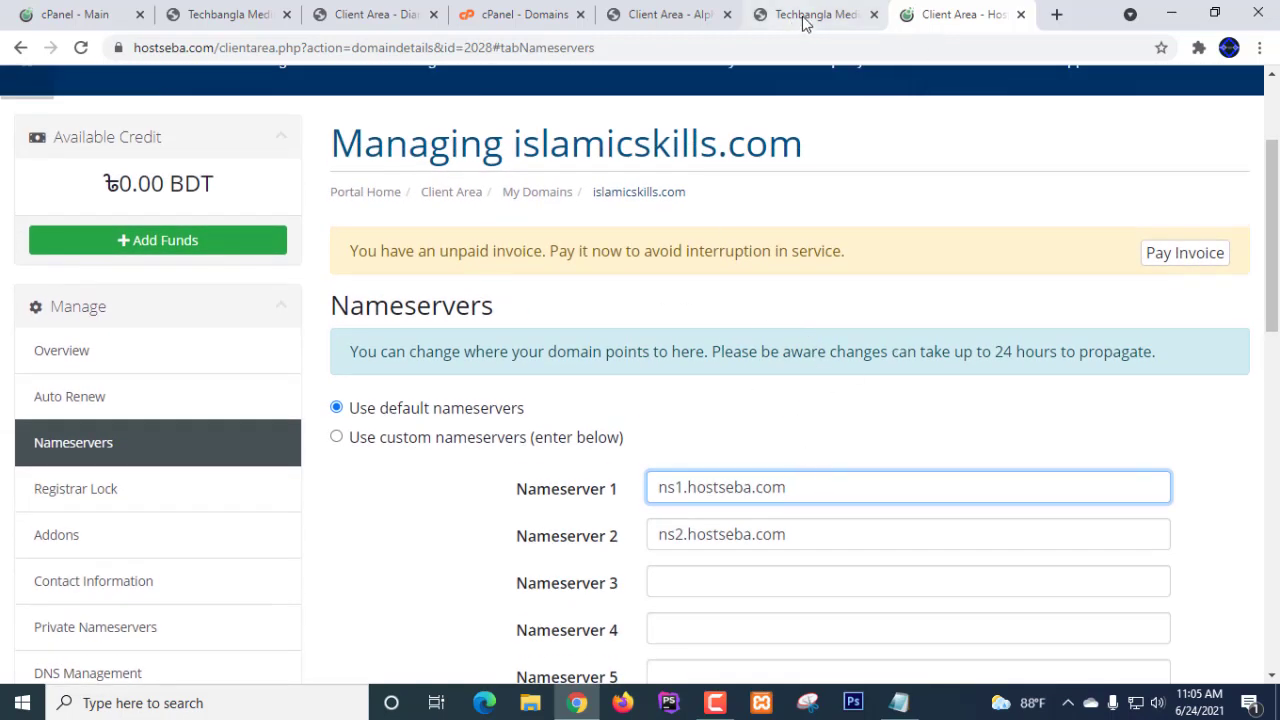
click(1021, 14)
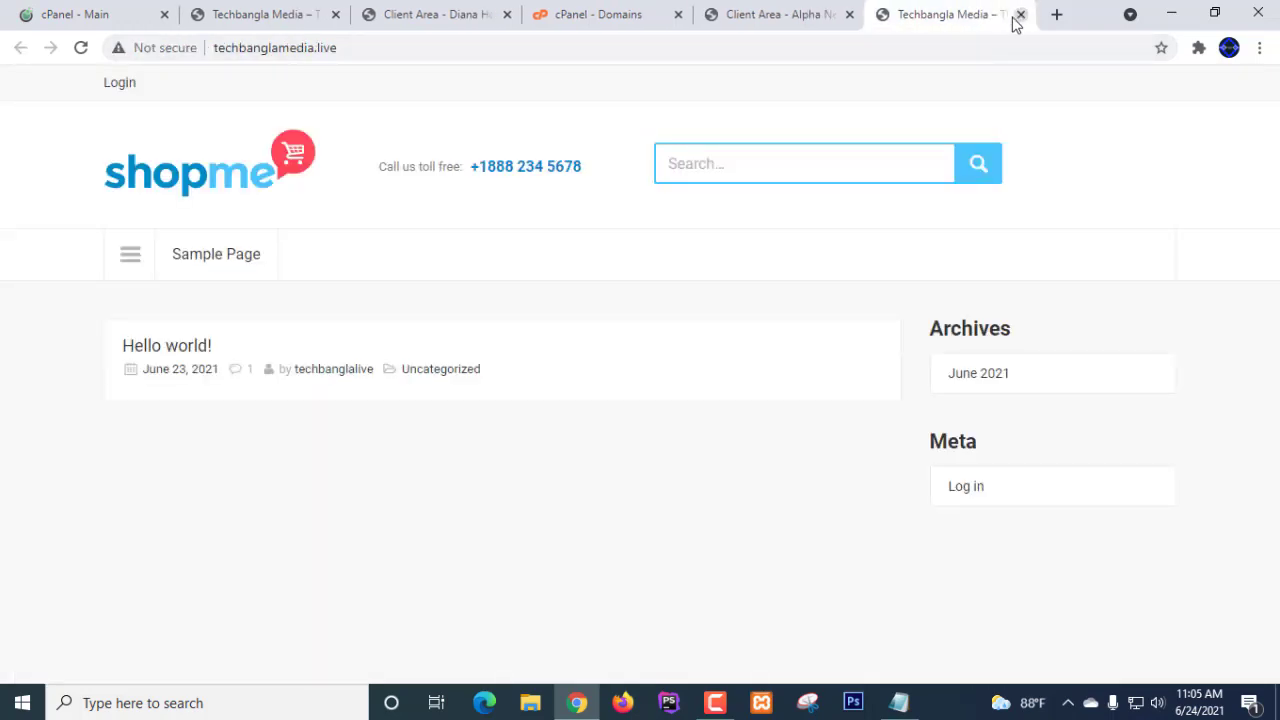
- Back in Alpha Net, highlight serverdiana in Nameserver 1, ns3.serverdiana.com
click(775, 16)
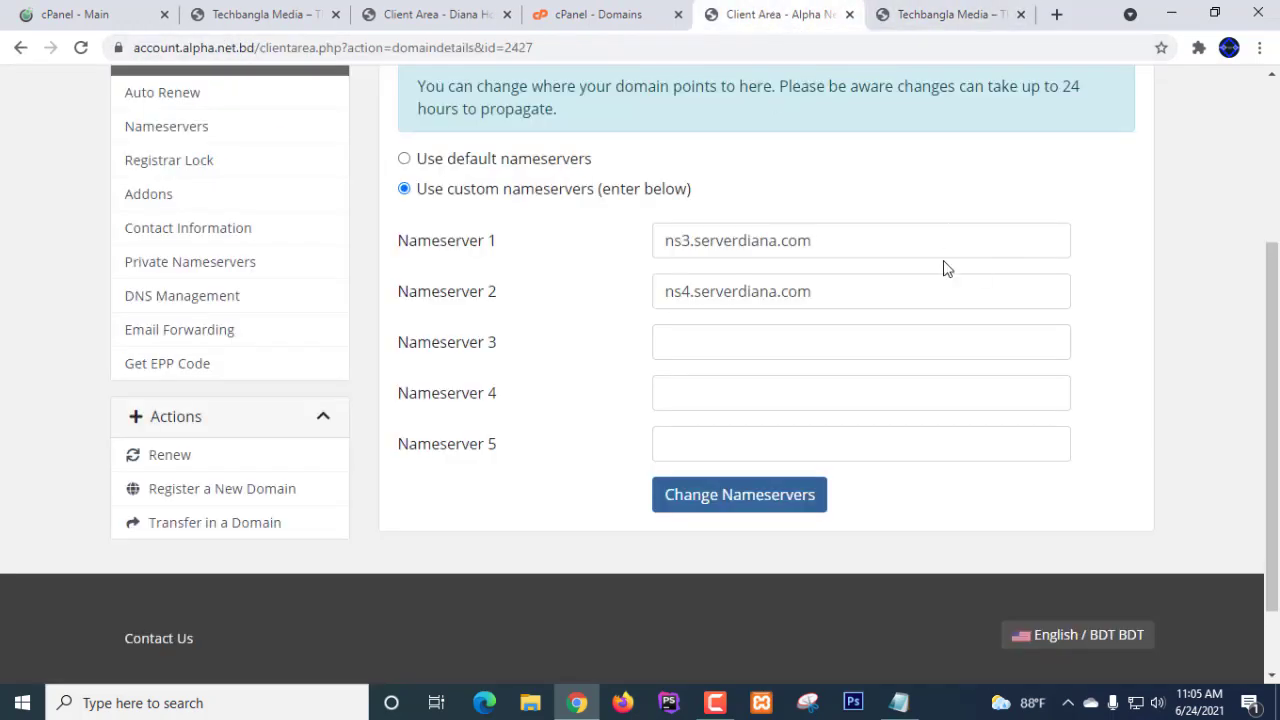
drag(777, 240, 700, 233)
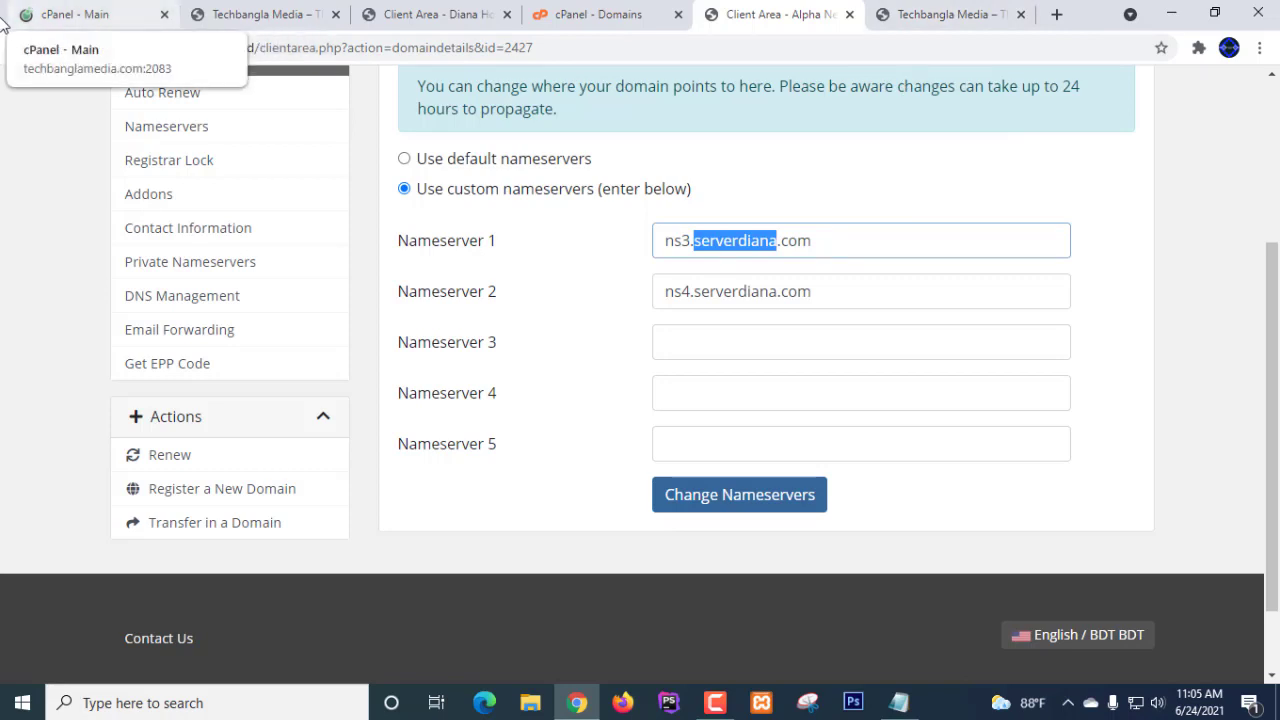
- Reload hostseba.com in a new tab and open islamicskills.com's Manage Nameservers page via My Portal > Domains
click(1059, 18)
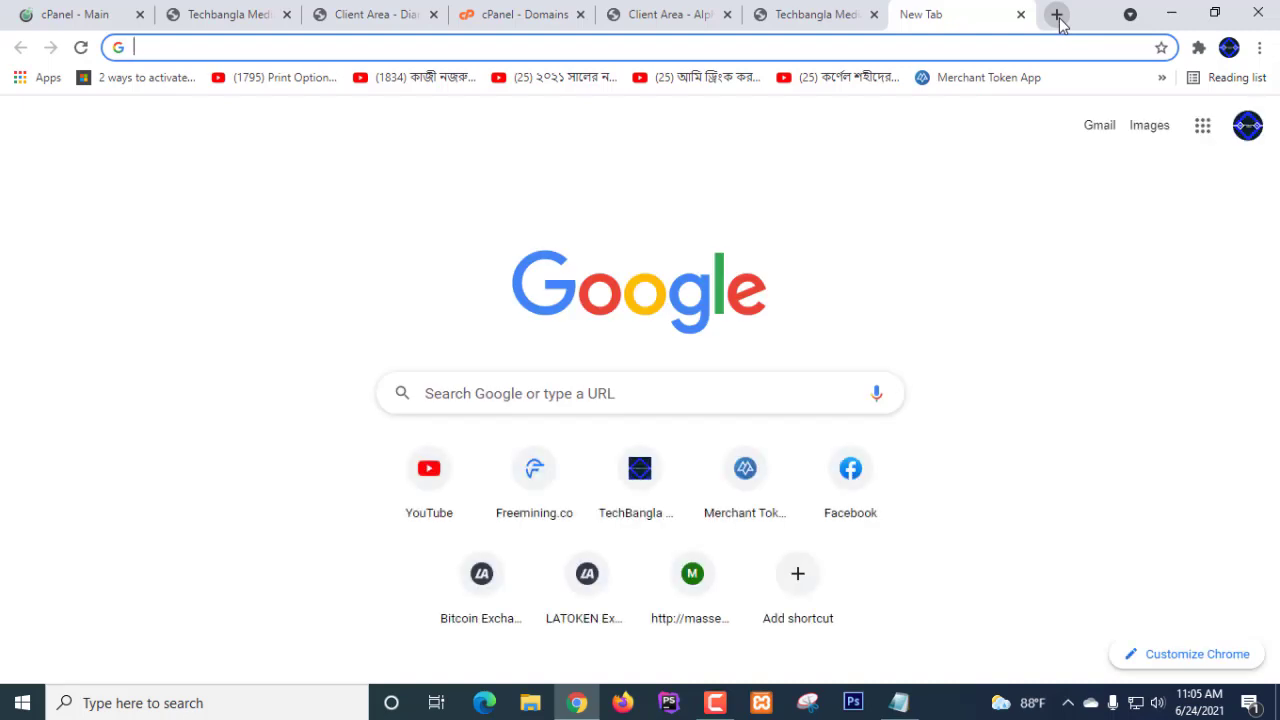
text(ho)
key(Return)
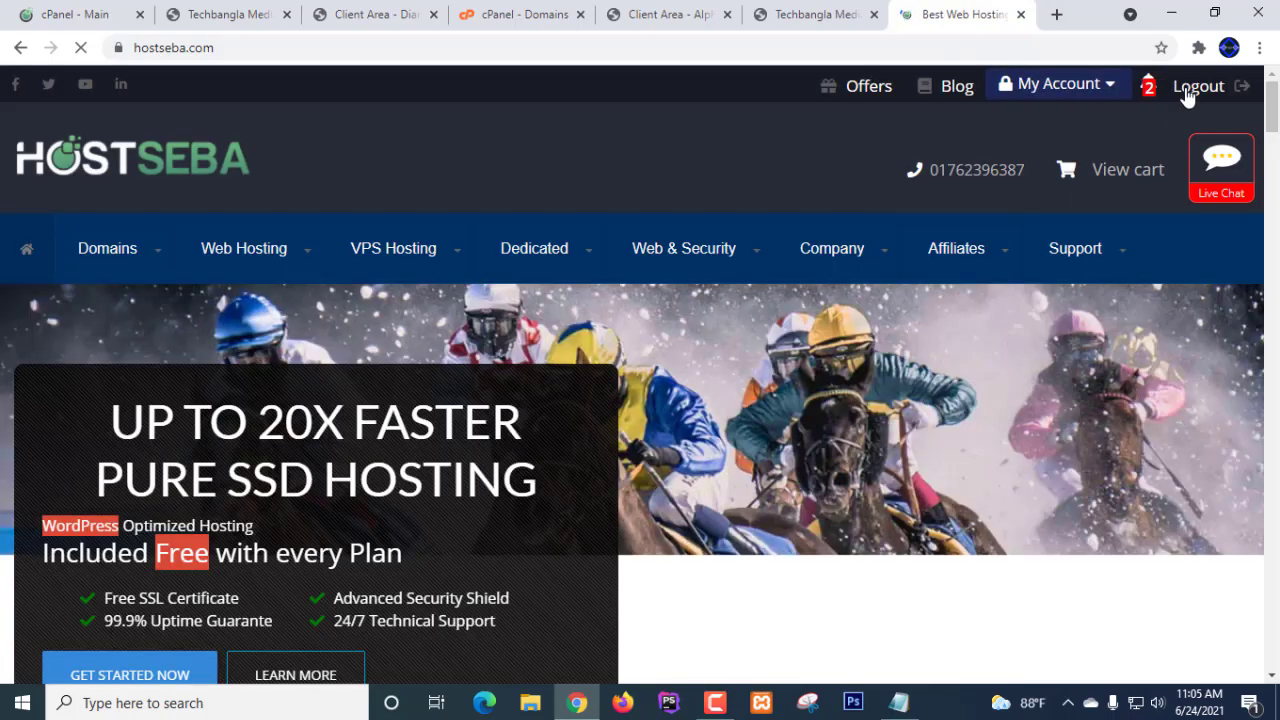
mouse_move(1077, 86)
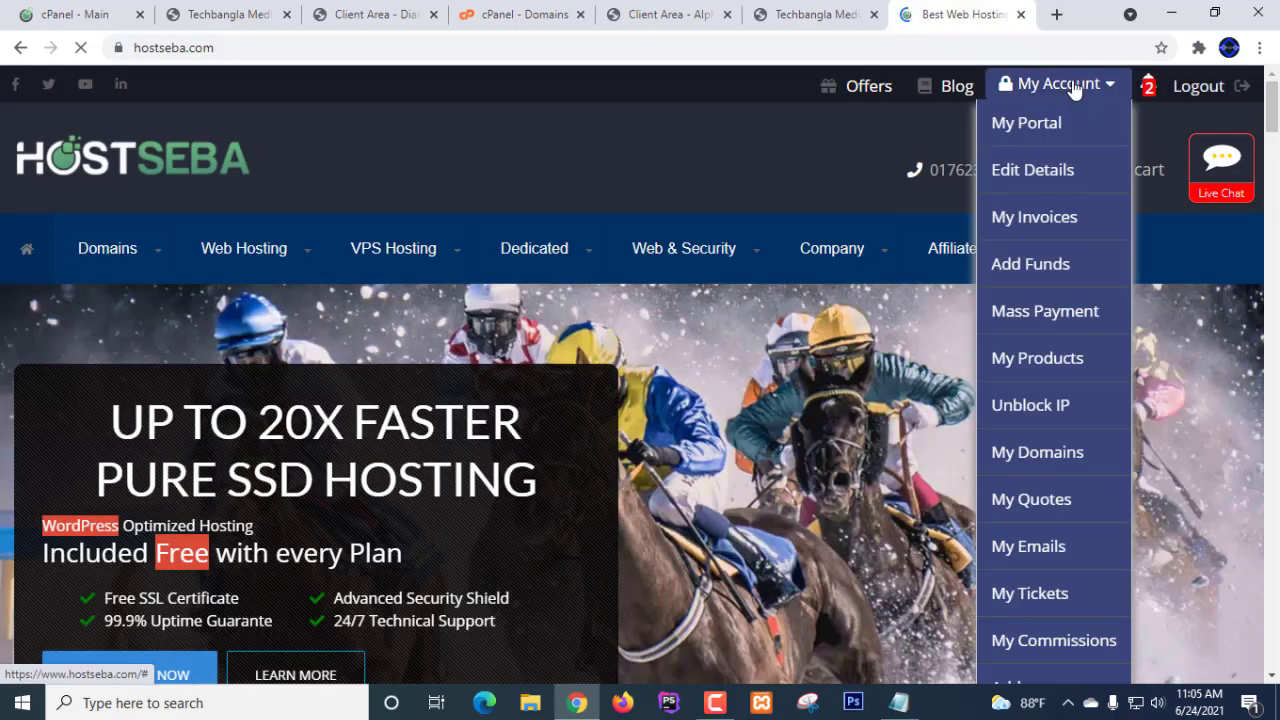
click(1033, 130)
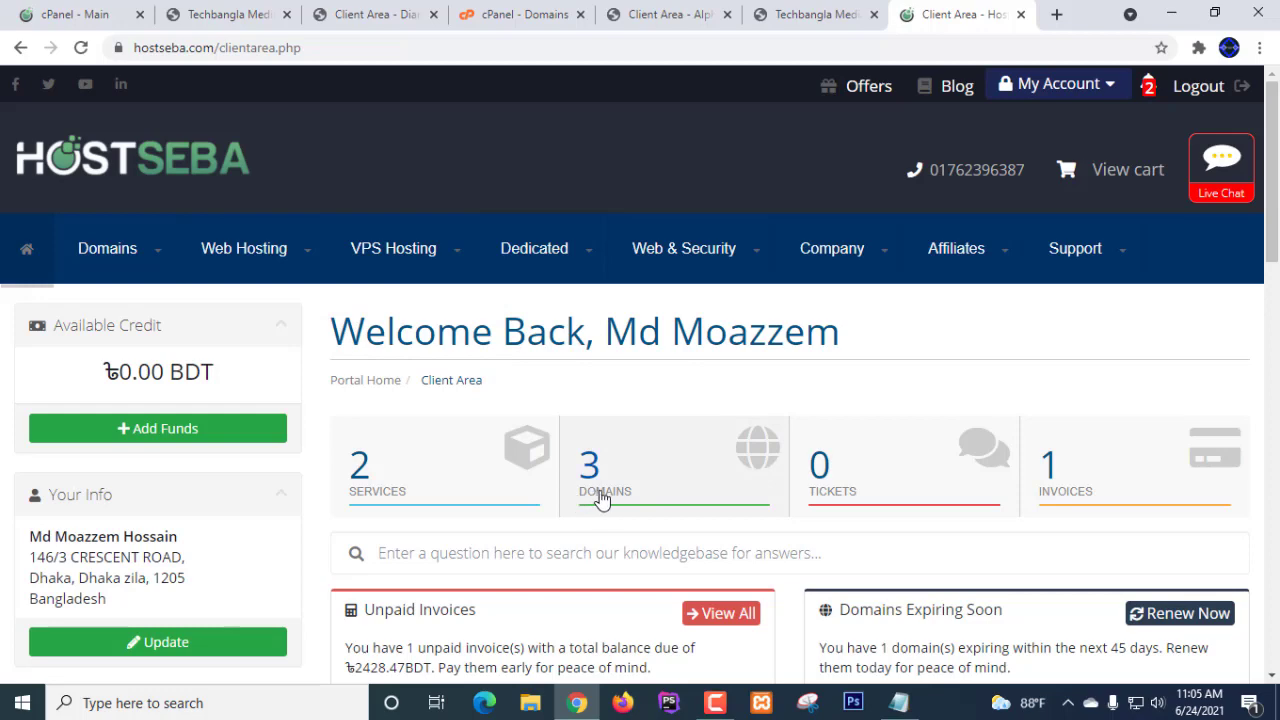
click(601, 498)
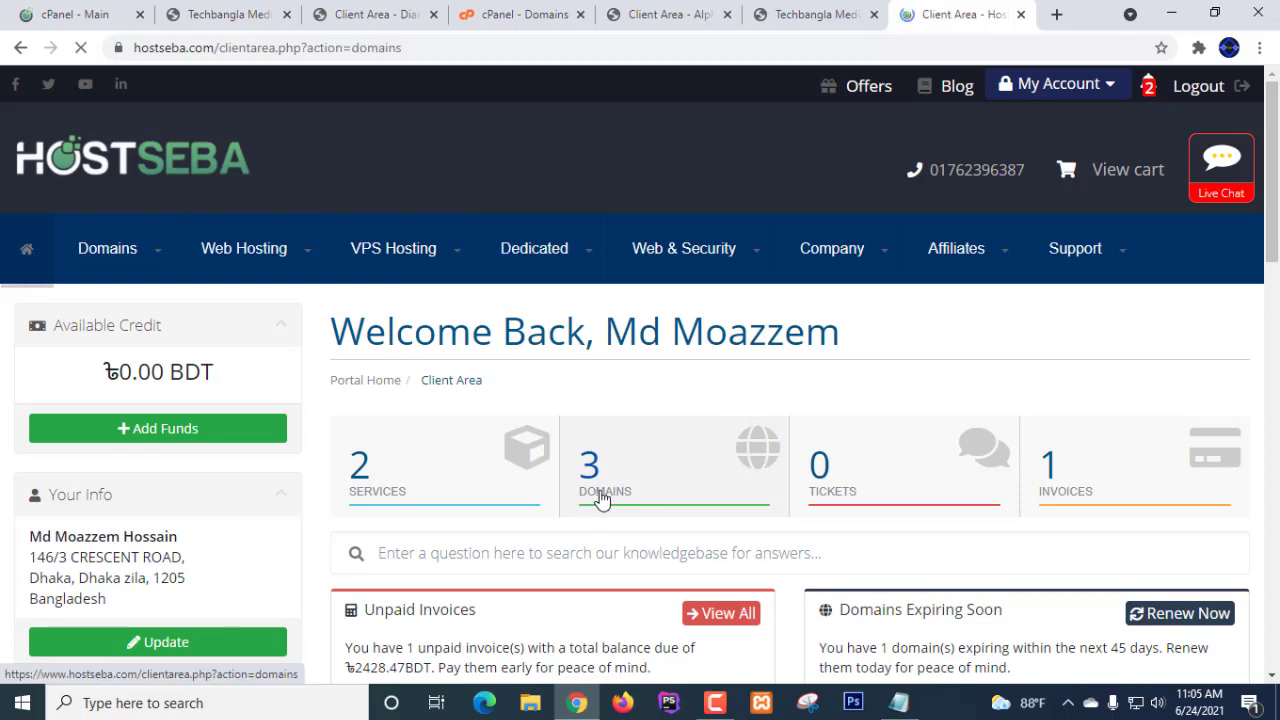
scroll(1155, 428, down, 3)
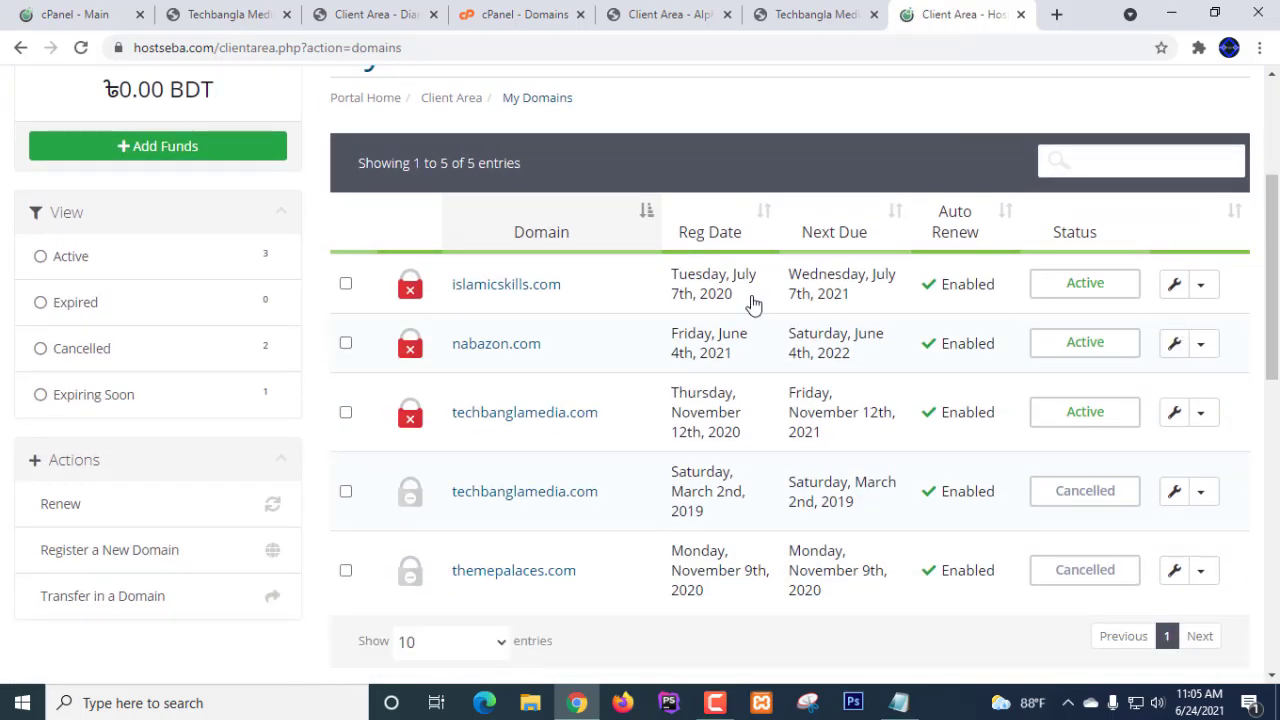
click(1202, 287)
click(1140, 319)
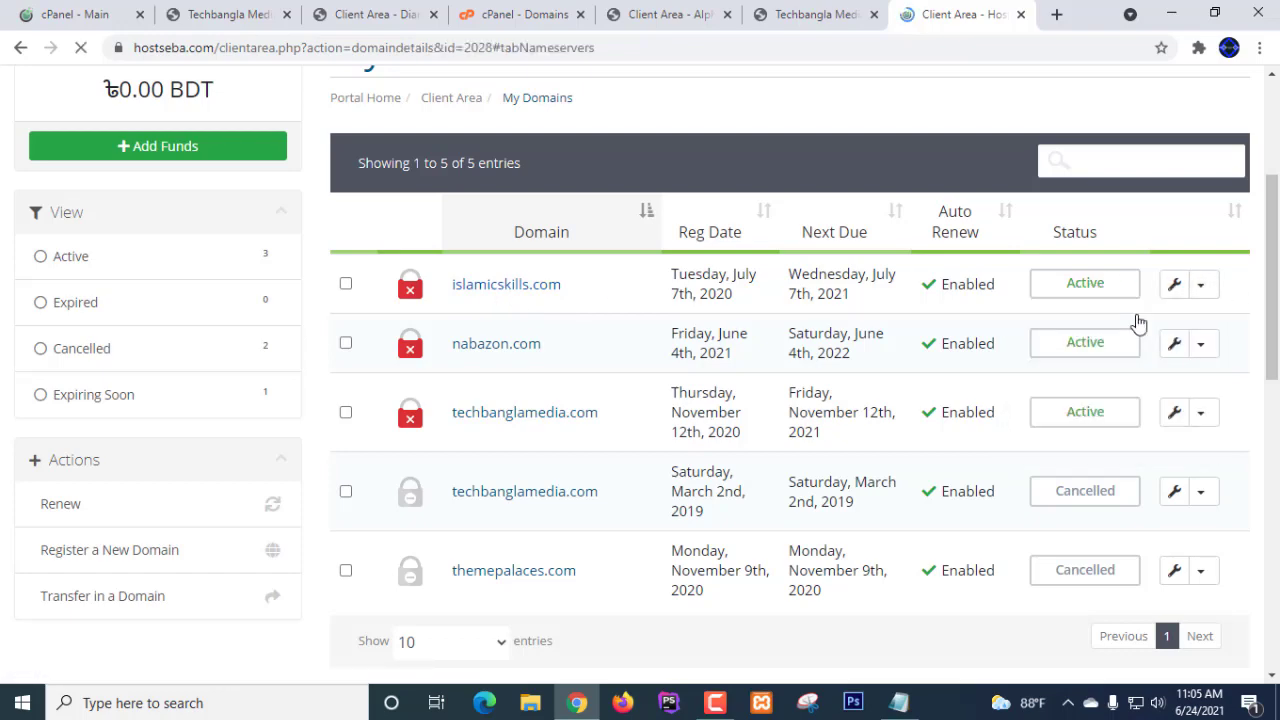
scroll(647, 437, down, 4)
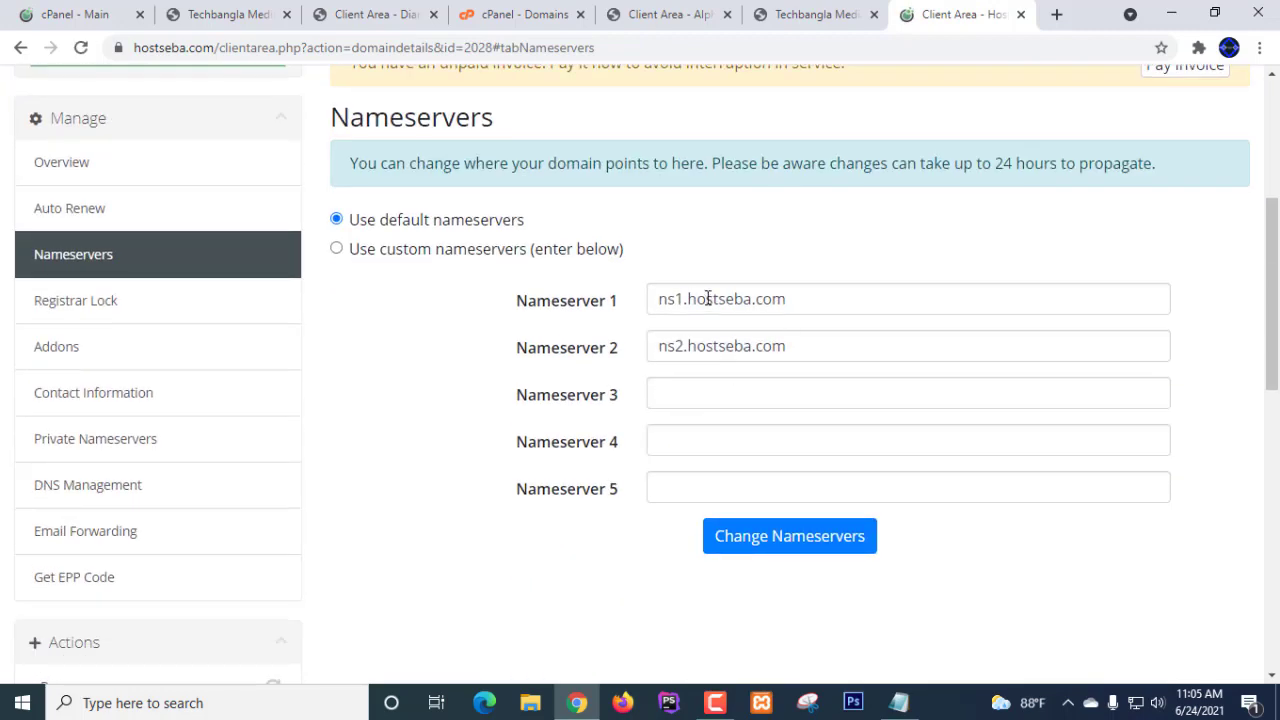
- Replace the first nameserver ns3.serverdiana.com with ns1.hostseba.com copied from HostSeba
drag(795, 299, 645, 317)
key(ctrl+c)
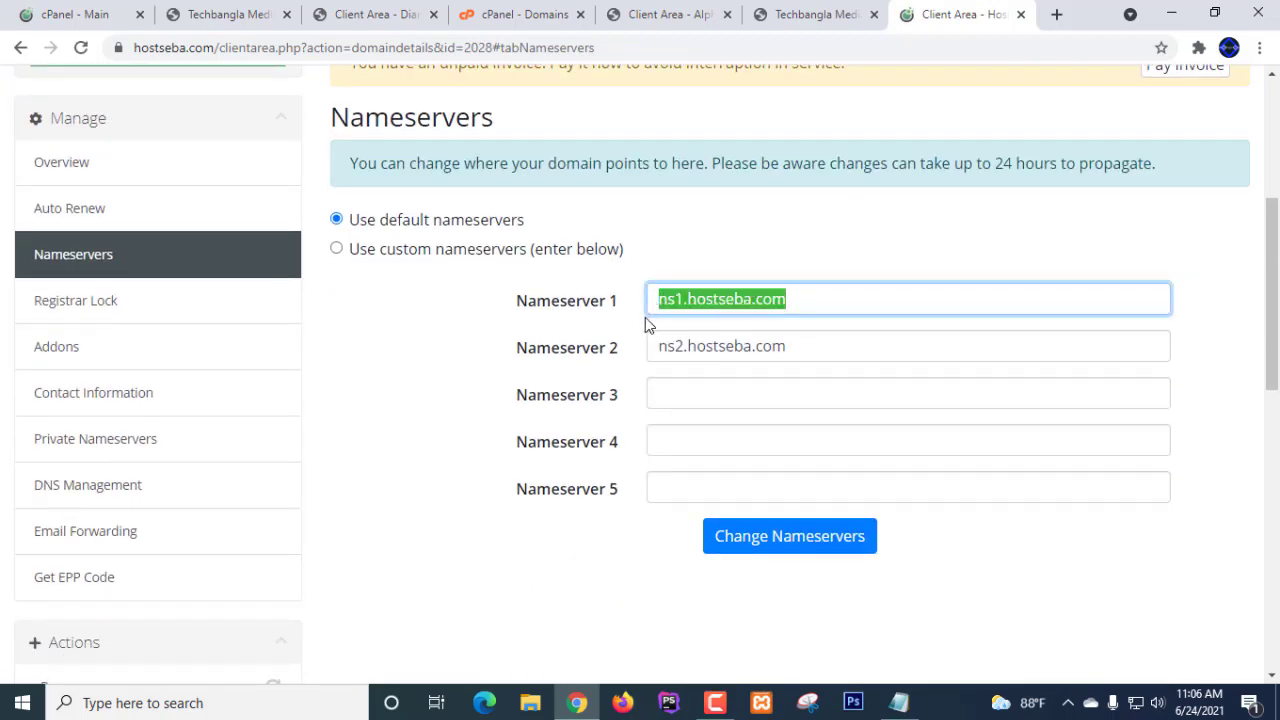
click(666, 18)
drag(841, 243, 615, 264)
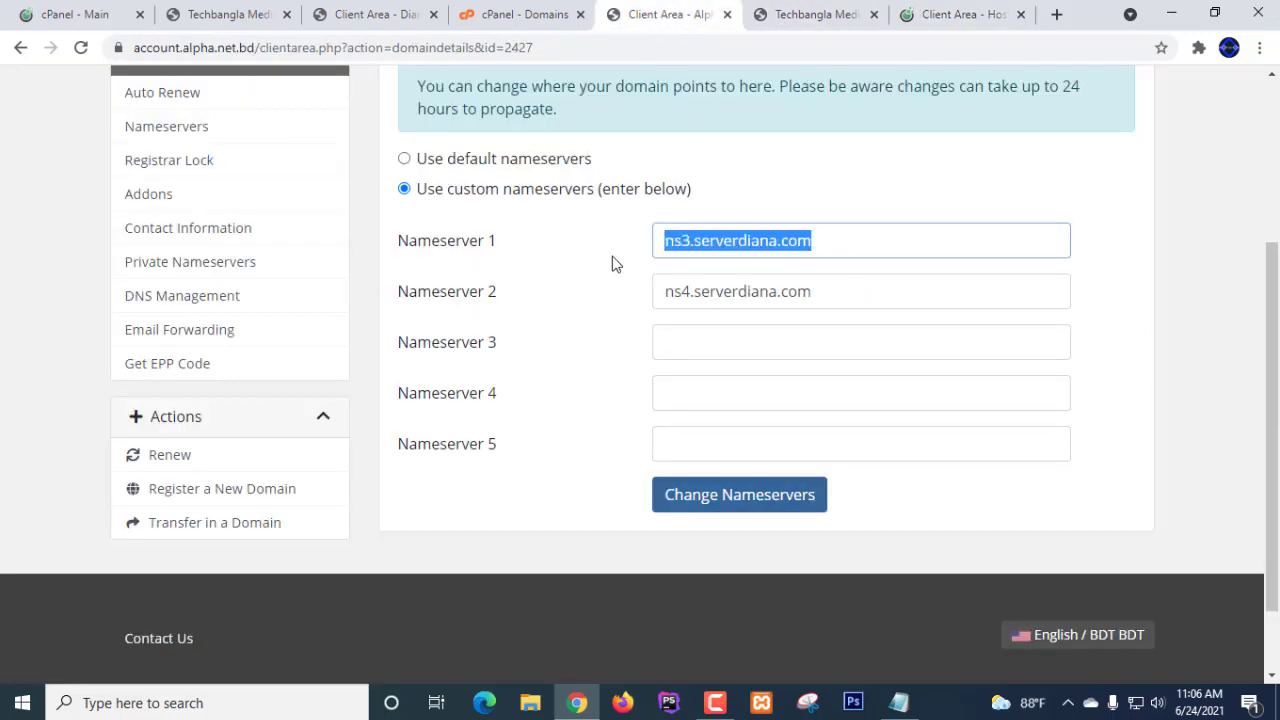
key(ctrl+v)
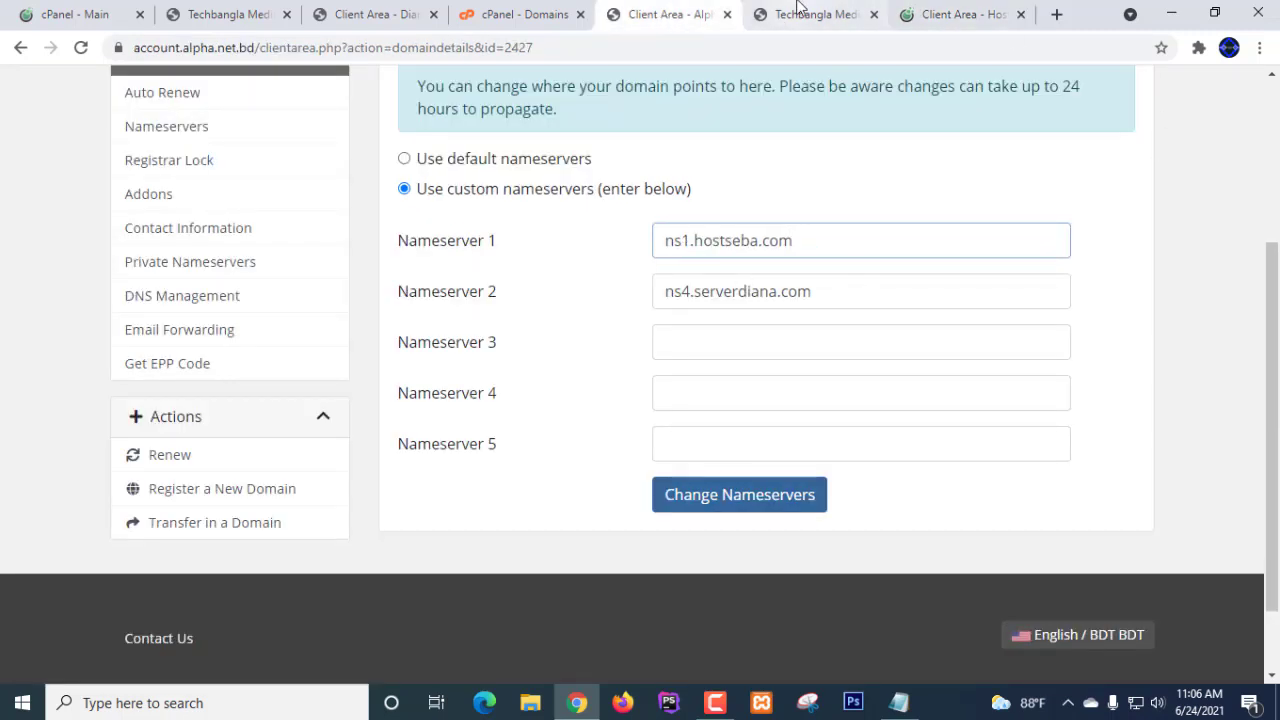
- Replace the second nameserver ns4.serverdiana.com with ns2.hostseba.com copied from HostSeba
click(960, 18)
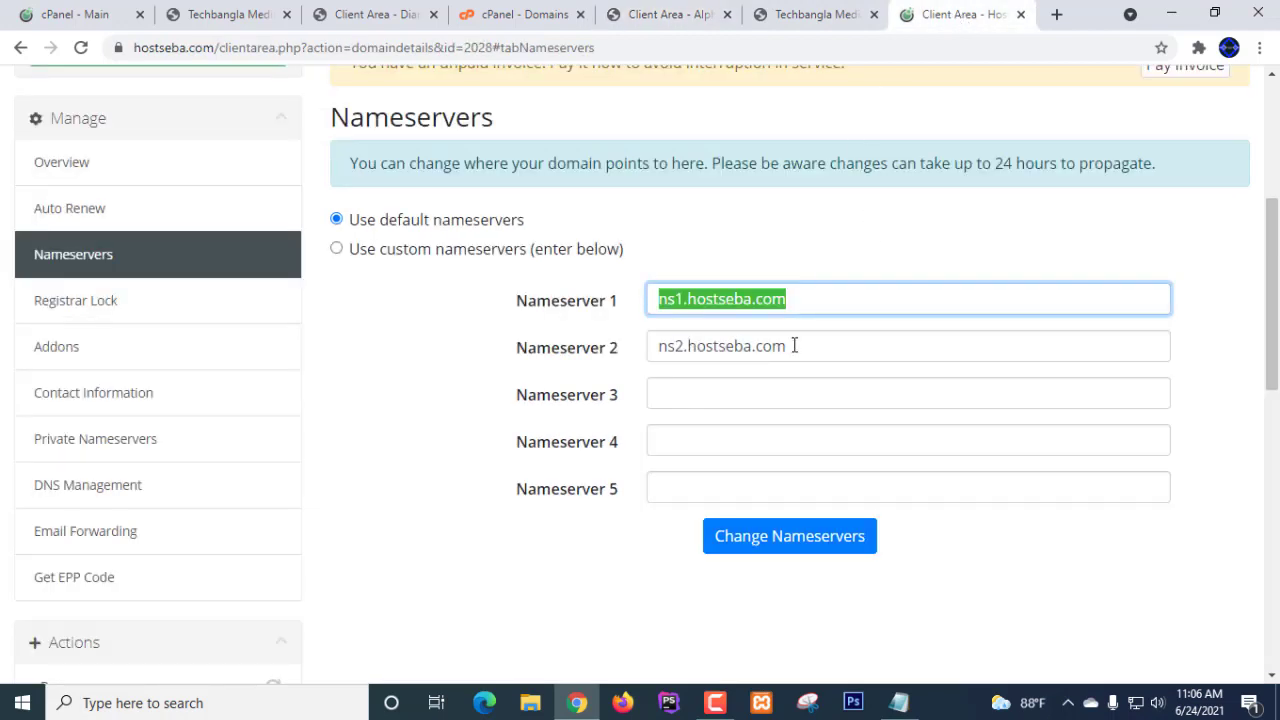
drag(794, 346, 648, 345)
key(ctrl+c)
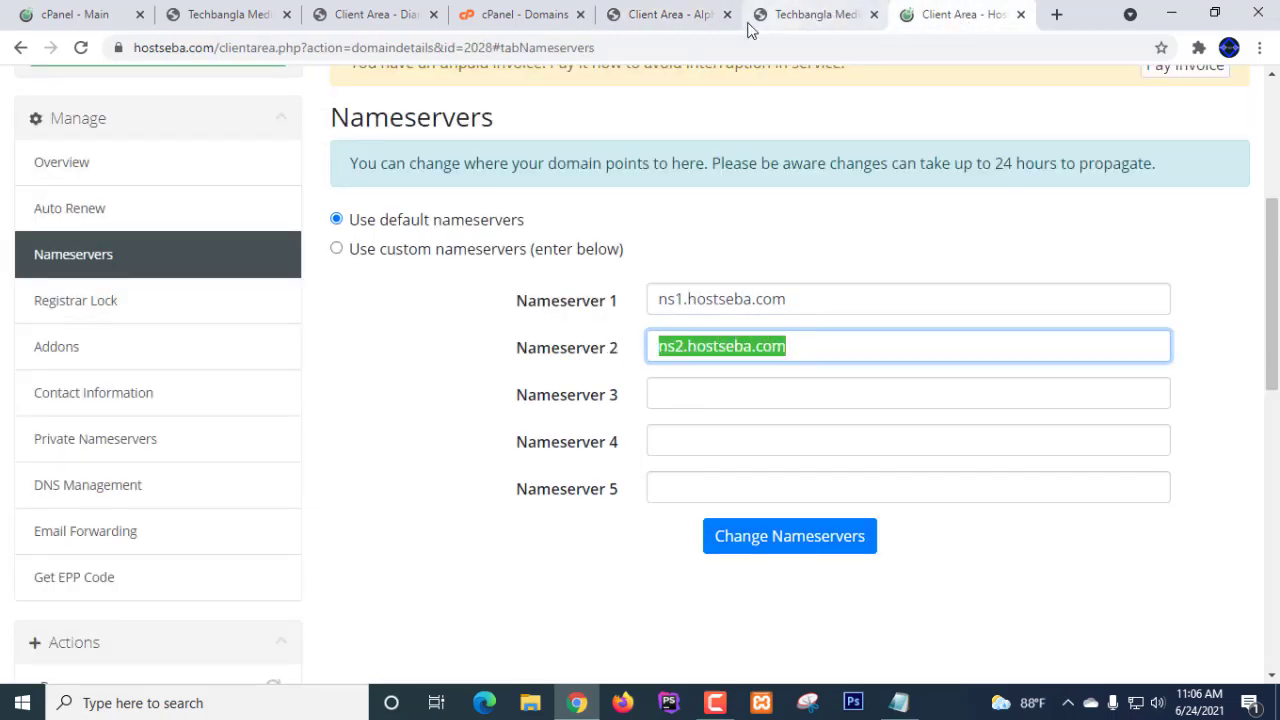
click(652, 16)
drag(834, 291, 577, 298)
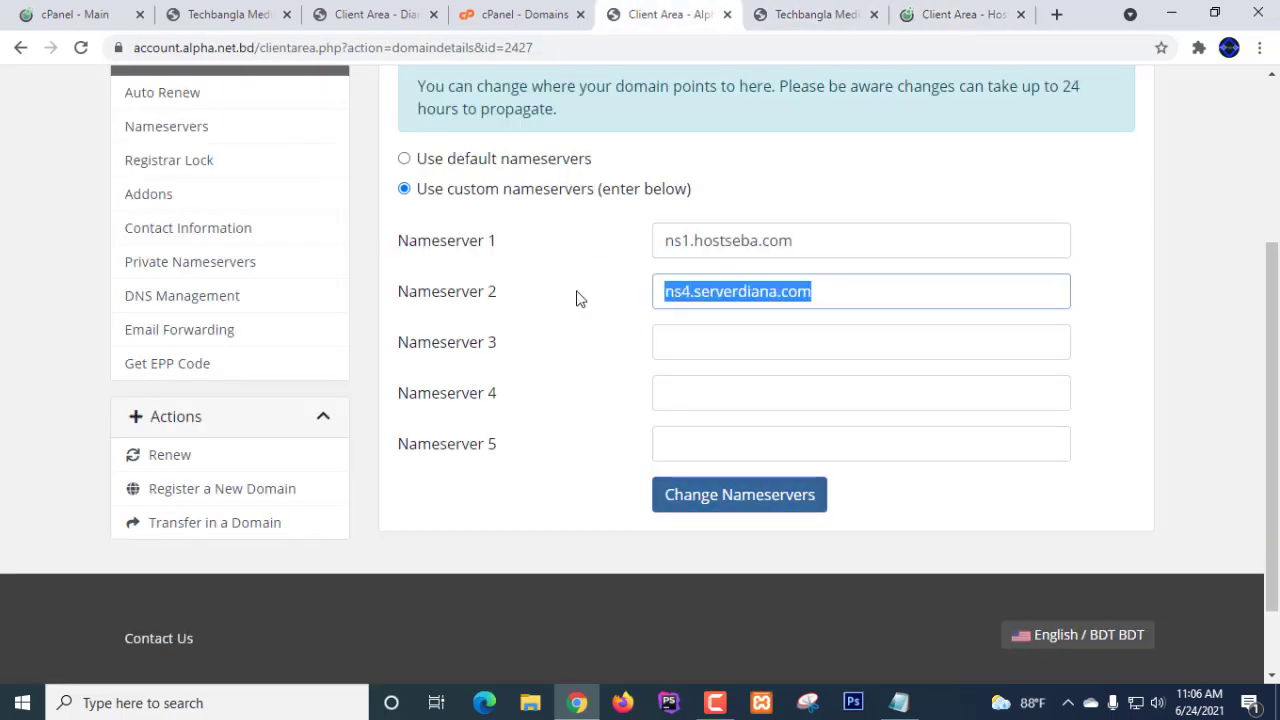
key(ctrl+v)
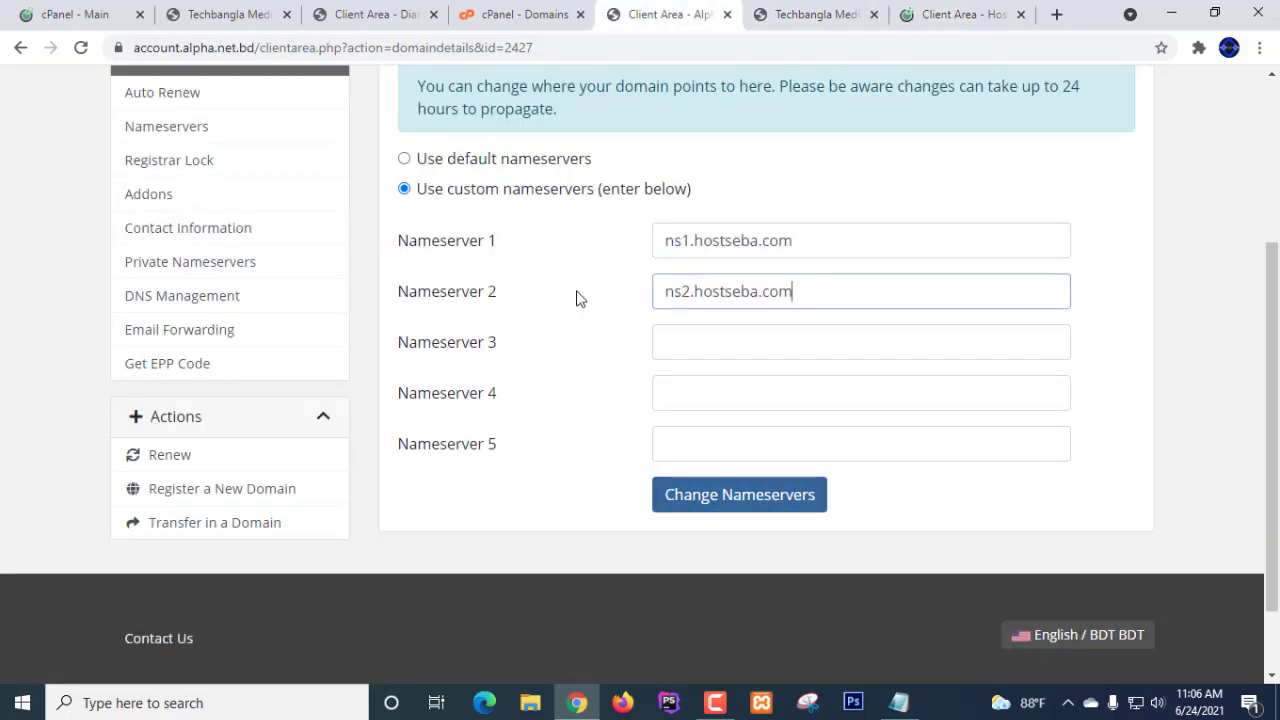
click(1117, 233)
- Save the ns1/ns2.hostseba.com custom nameservers for techbanglamedia.live and confirm success
scroll(1117, 233, up, 2)
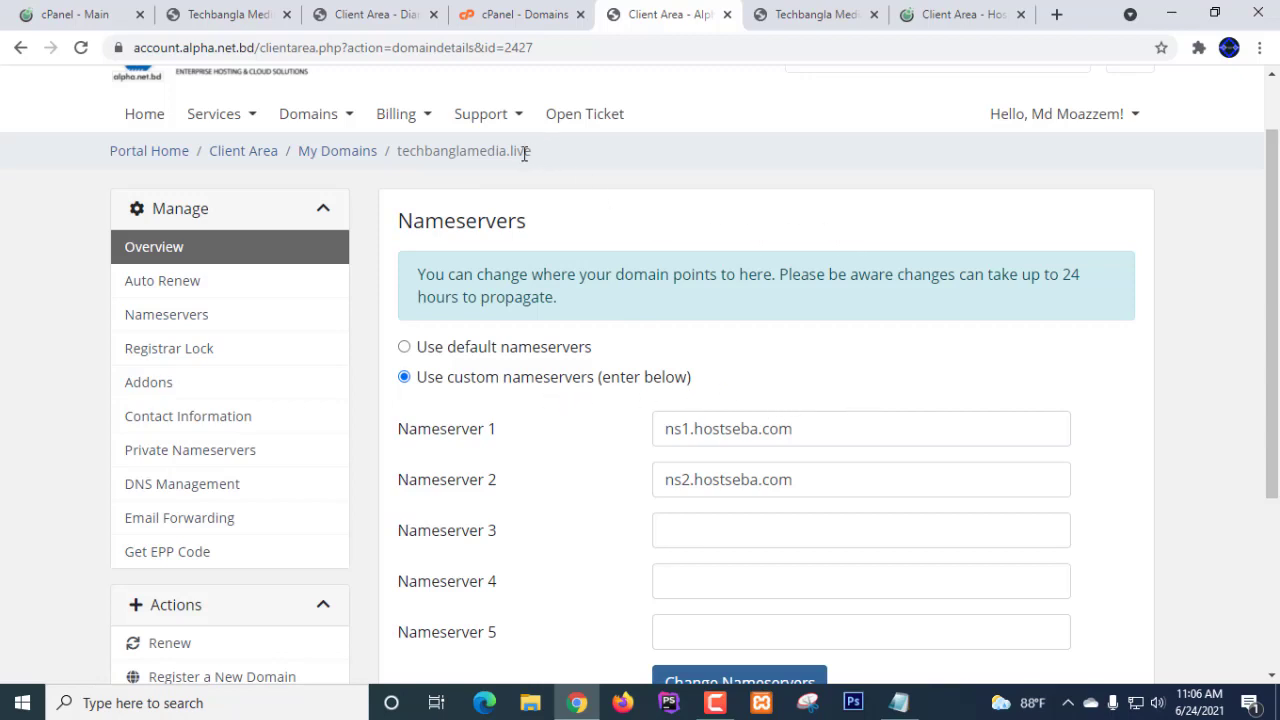
drag(530, 153, 391, 163)
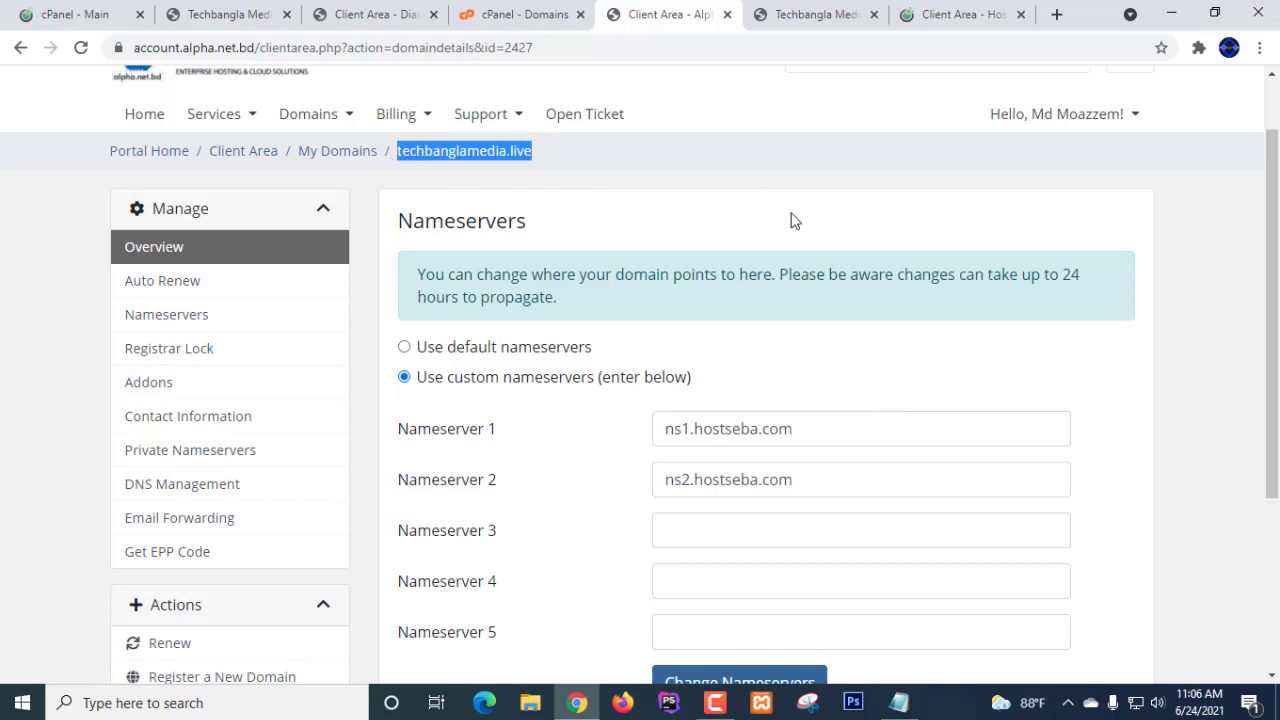
click(1240, 224)
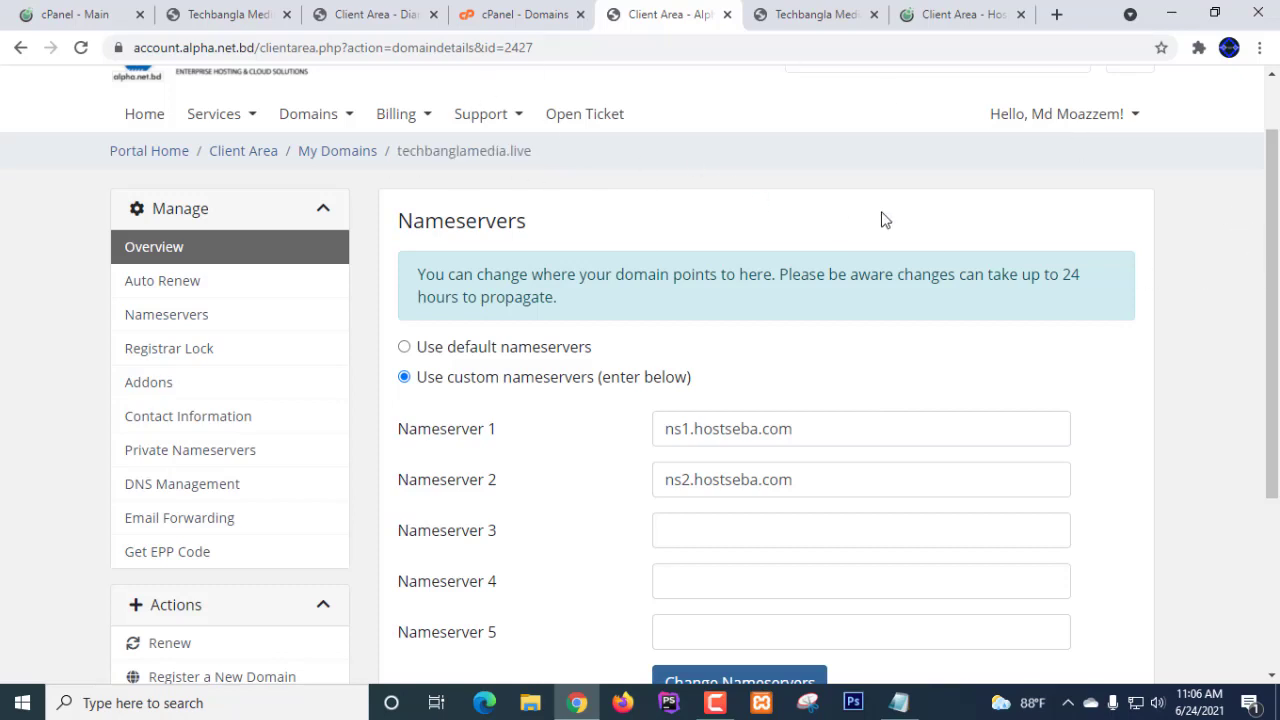
scroll(883, 220, down, 1)
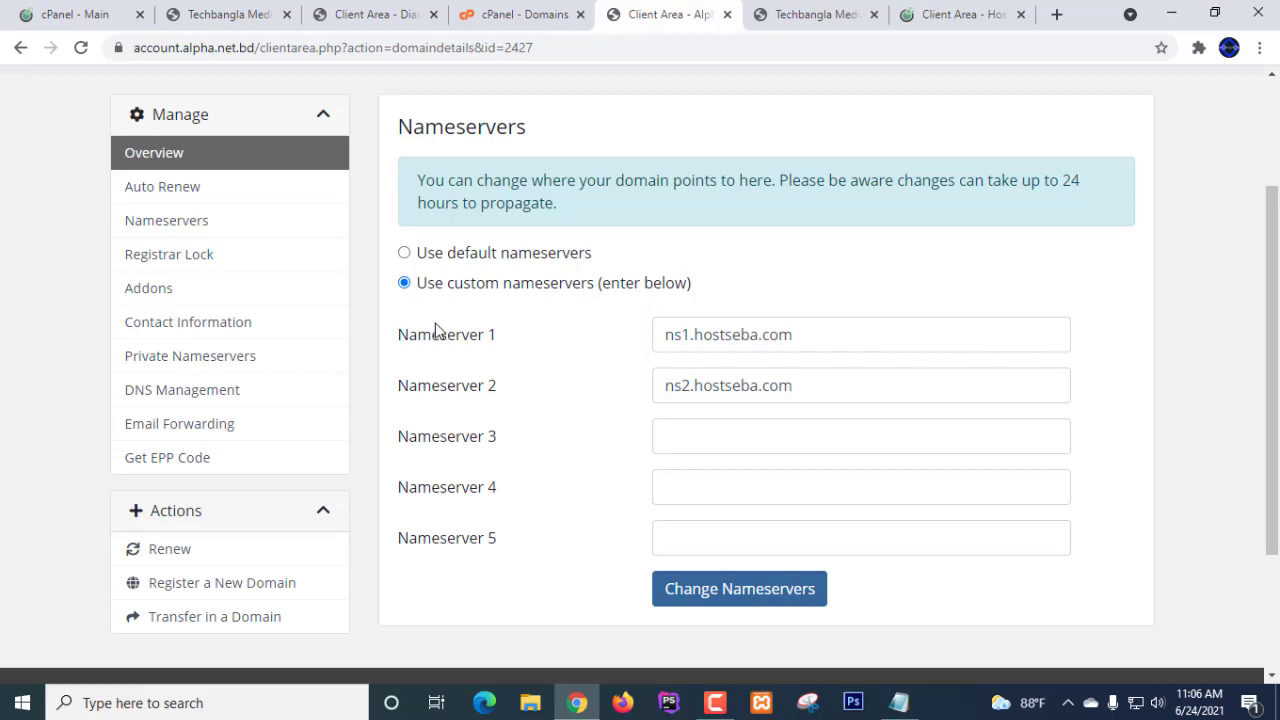
scroll(751, 314, down, 2)
scroll(700, 313, up, 2)
scroll(909, 351, down, 2)
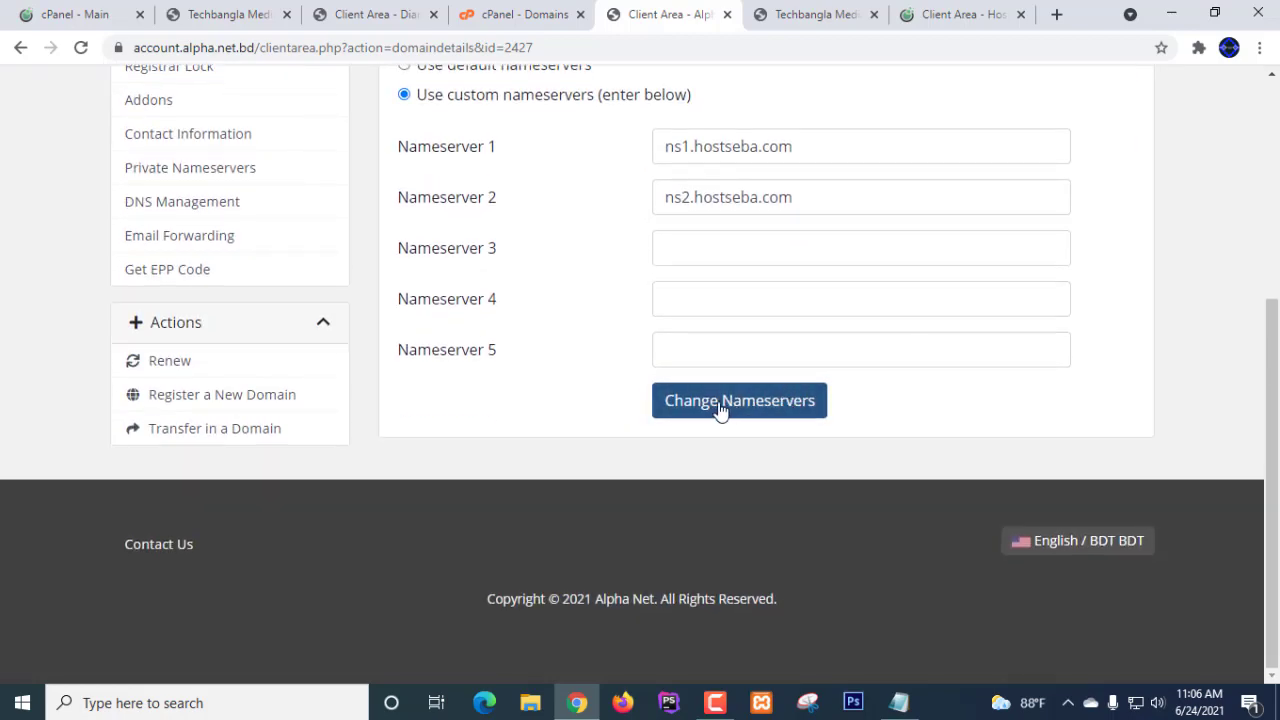
click(716, 410)
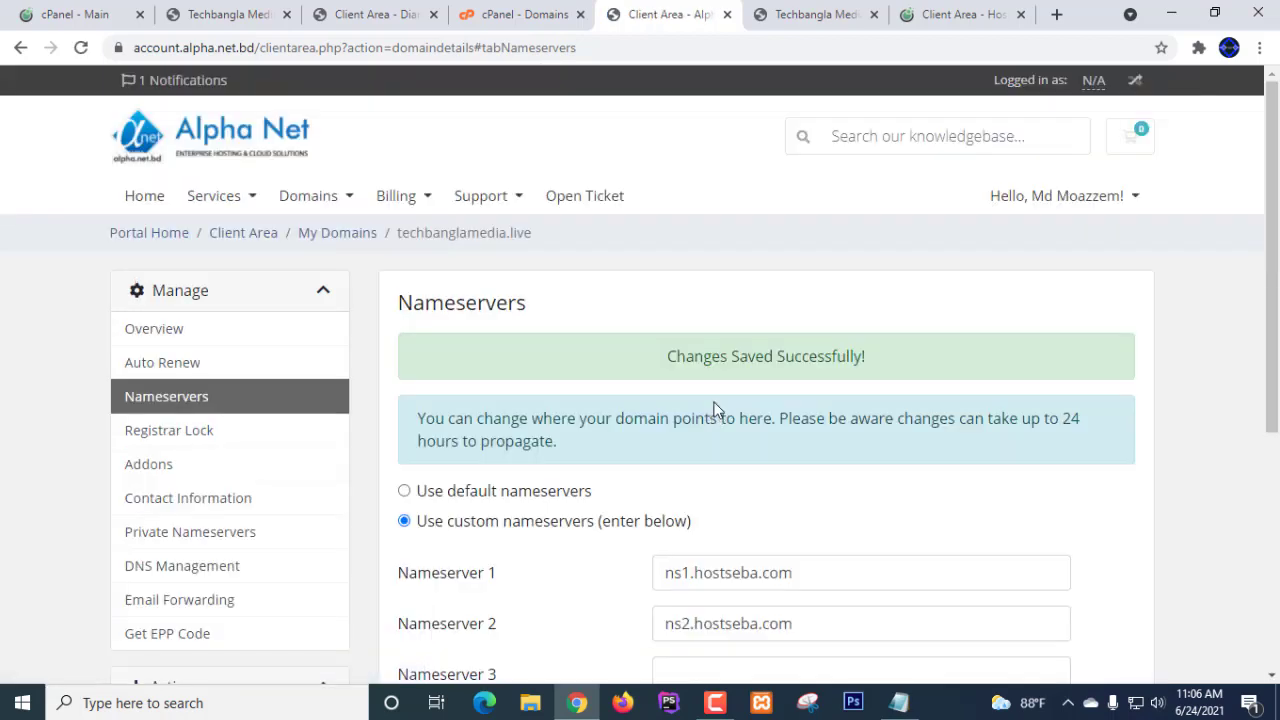
scroll(597, 372, down, 3)
scroll(597, 372, up, 2)
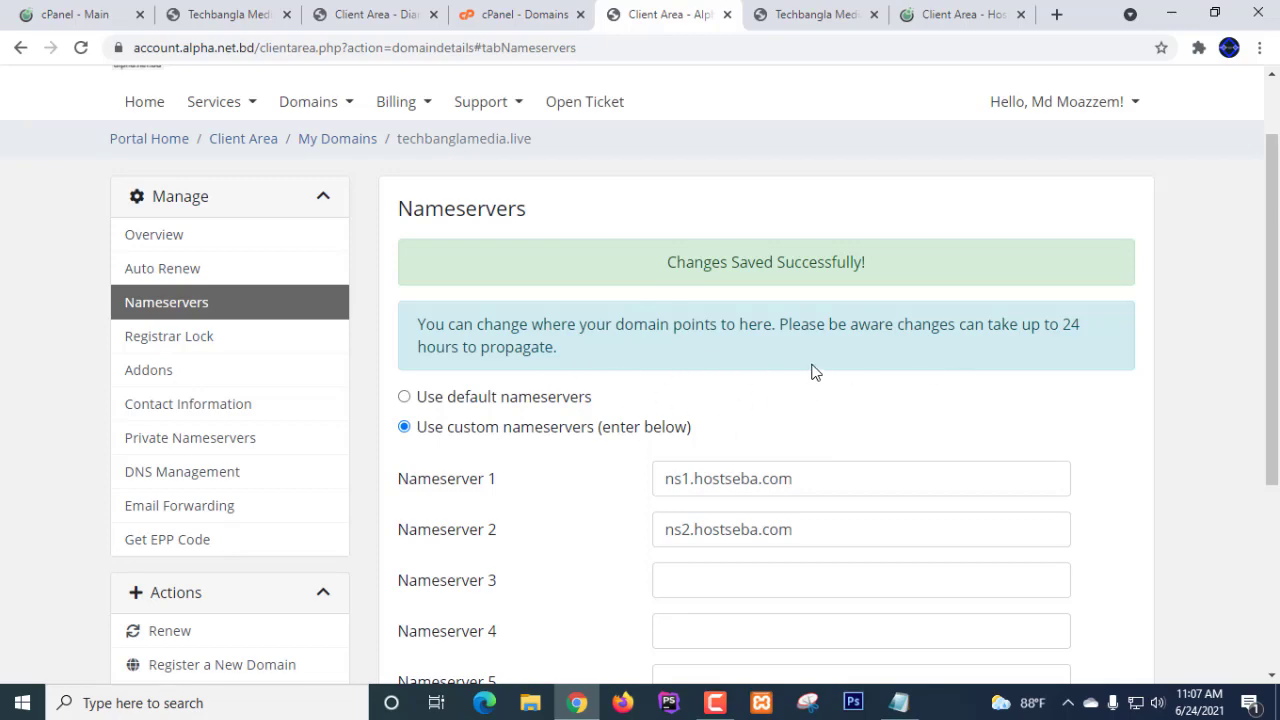
scroll(815, 369, down, 2)
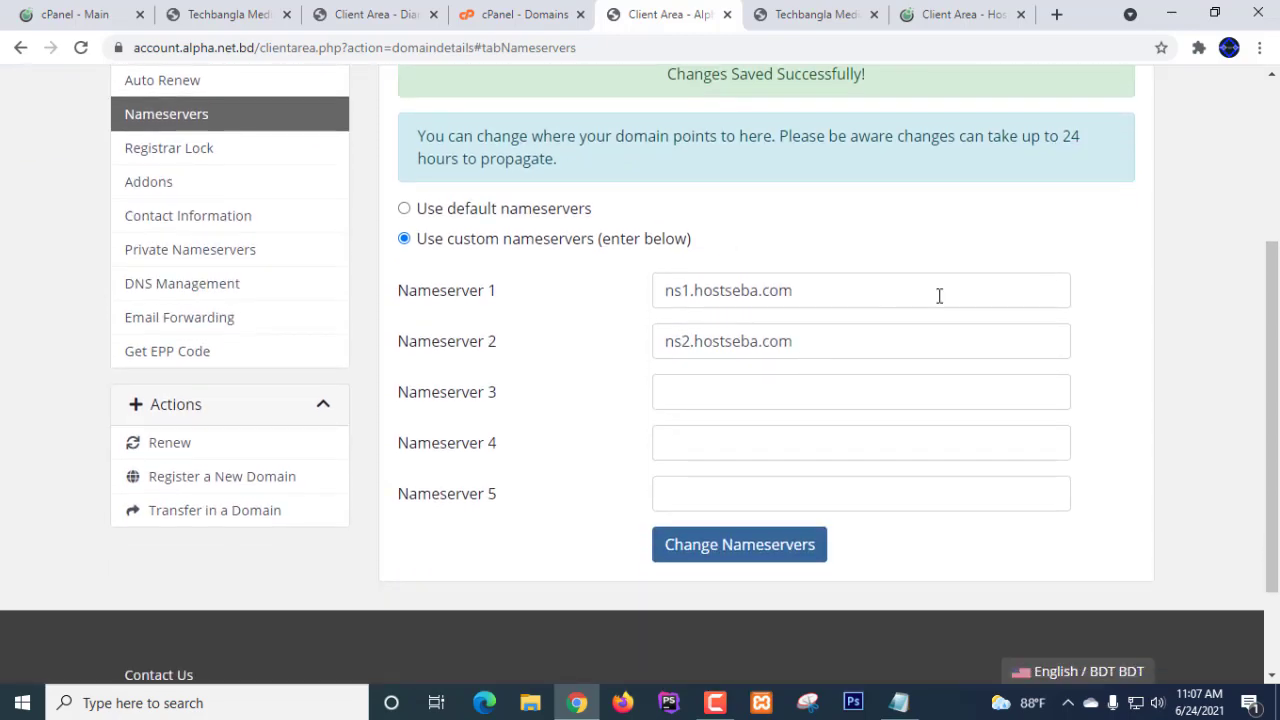
scroll(849, 242, up, 3)
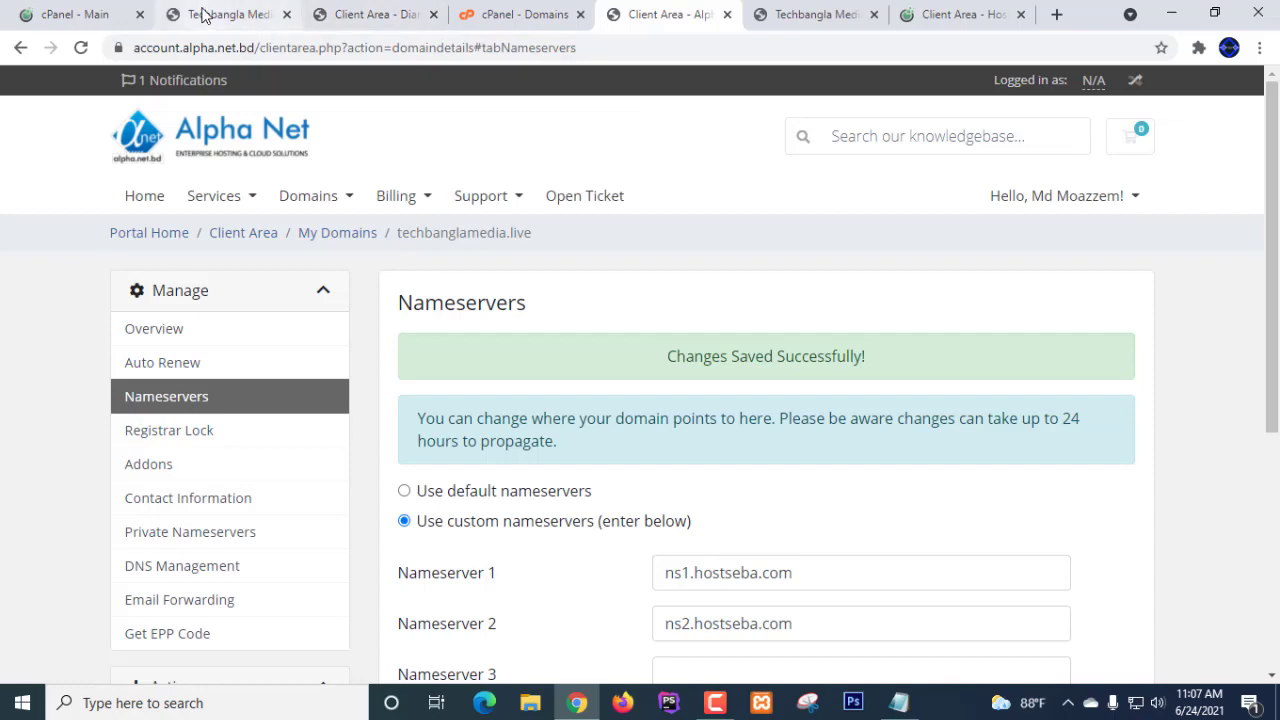
- Go to the cPanel home page and open Addon Domains
click(72, 16)
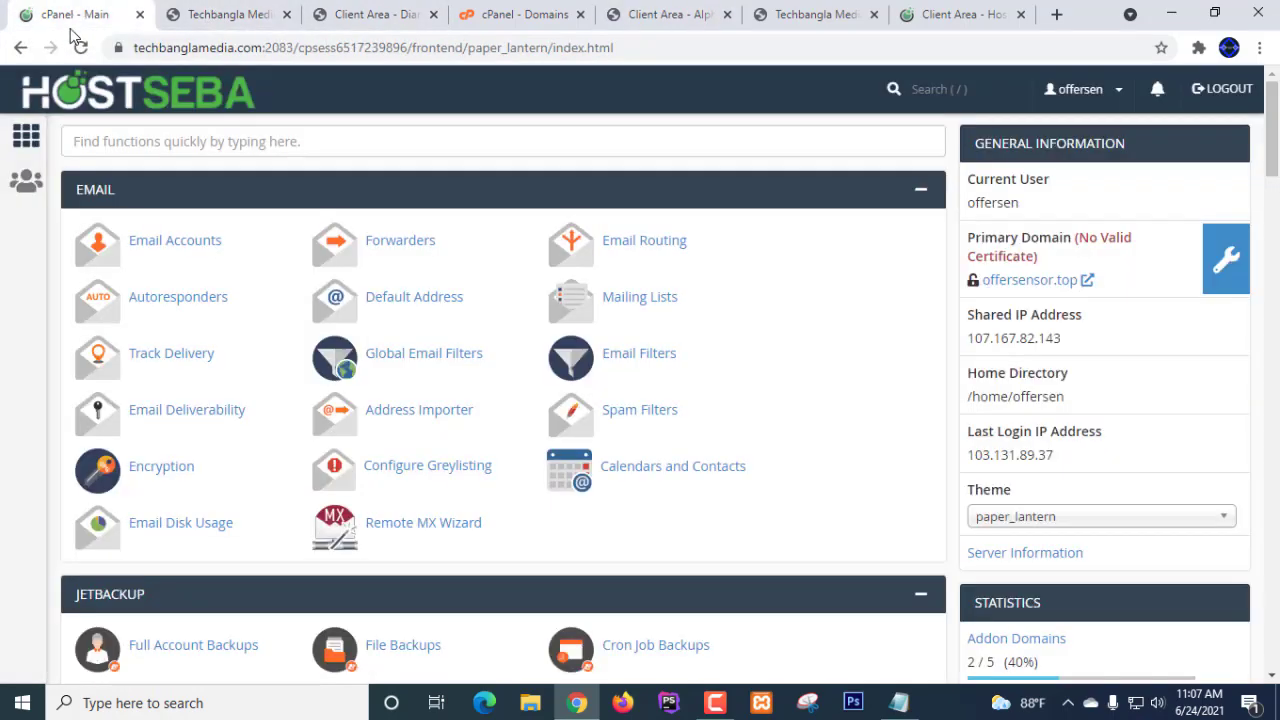
scroll(662, 322, down, 10)
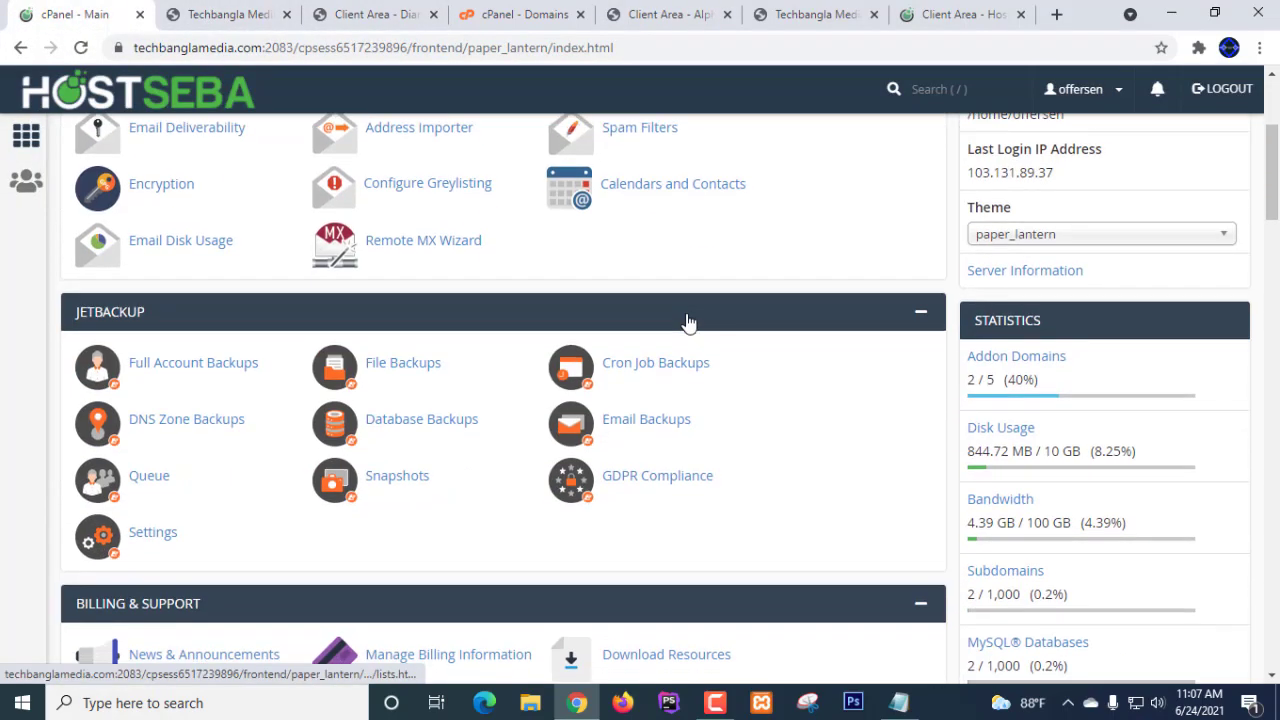
scroll(688, 322, down, 5)
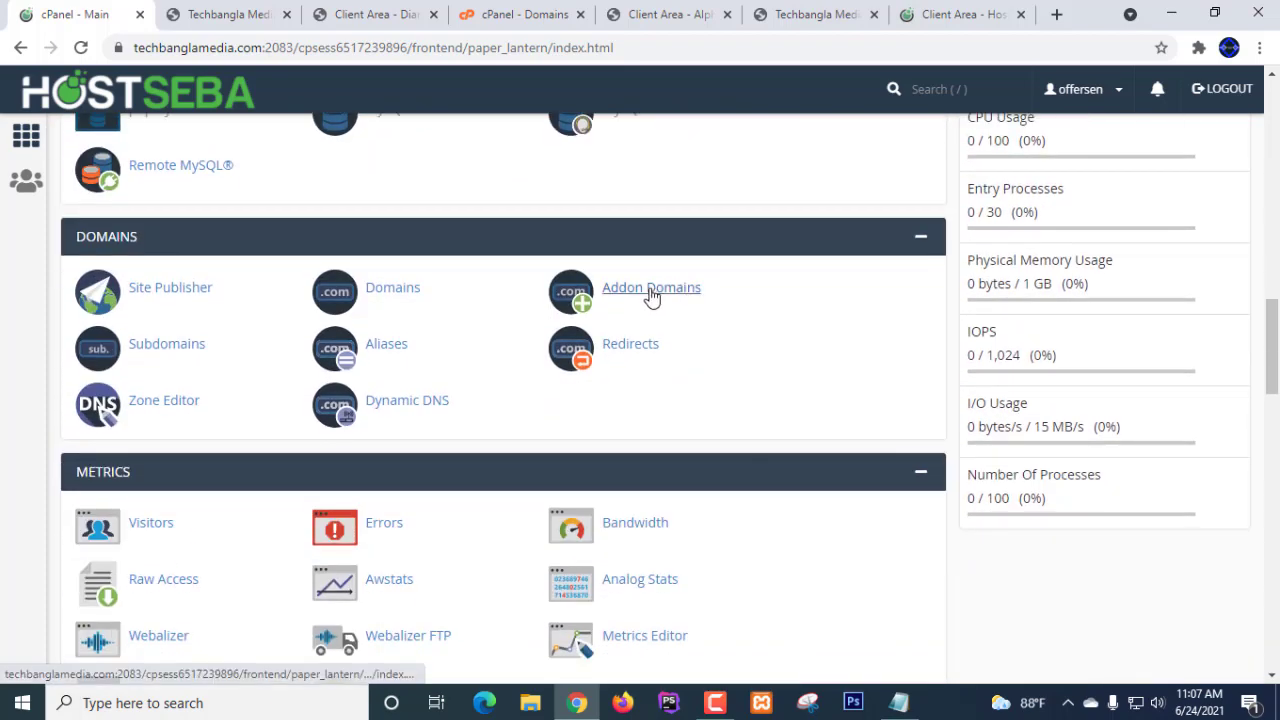
click(651, 292)
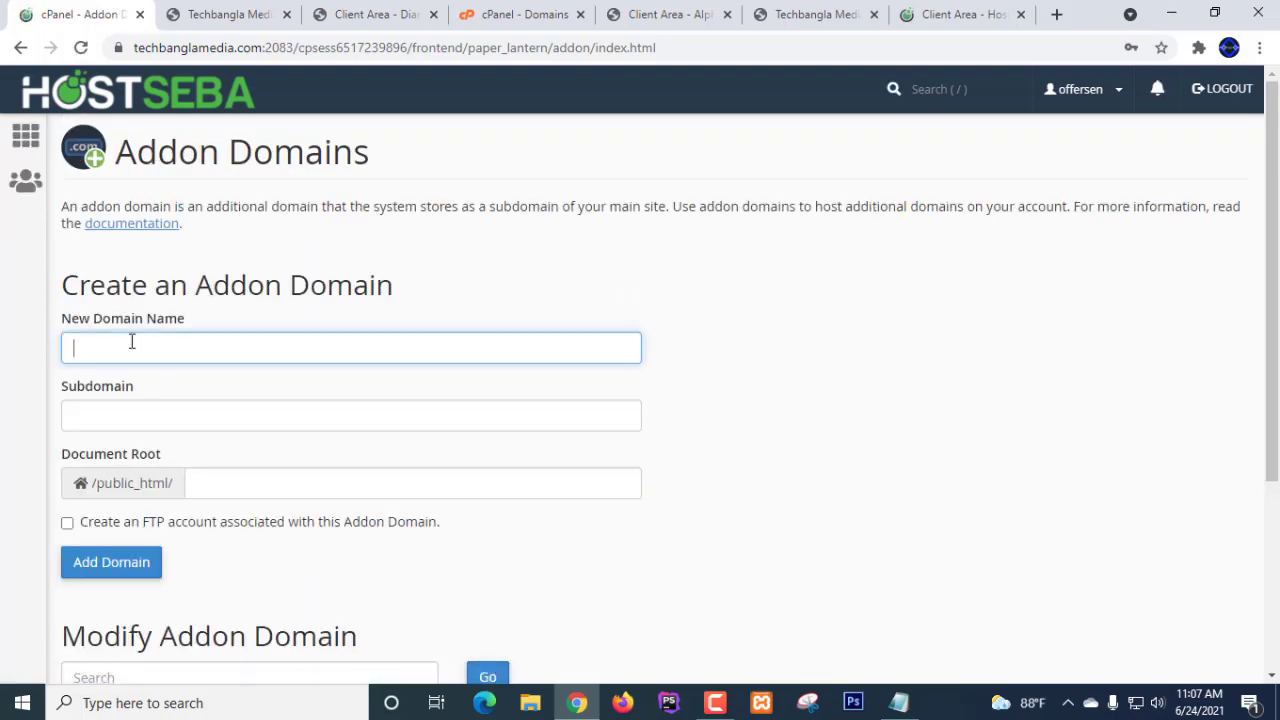
- Enter techbanglamedia.live as the new domain name so the document root updates
click(131, 342)
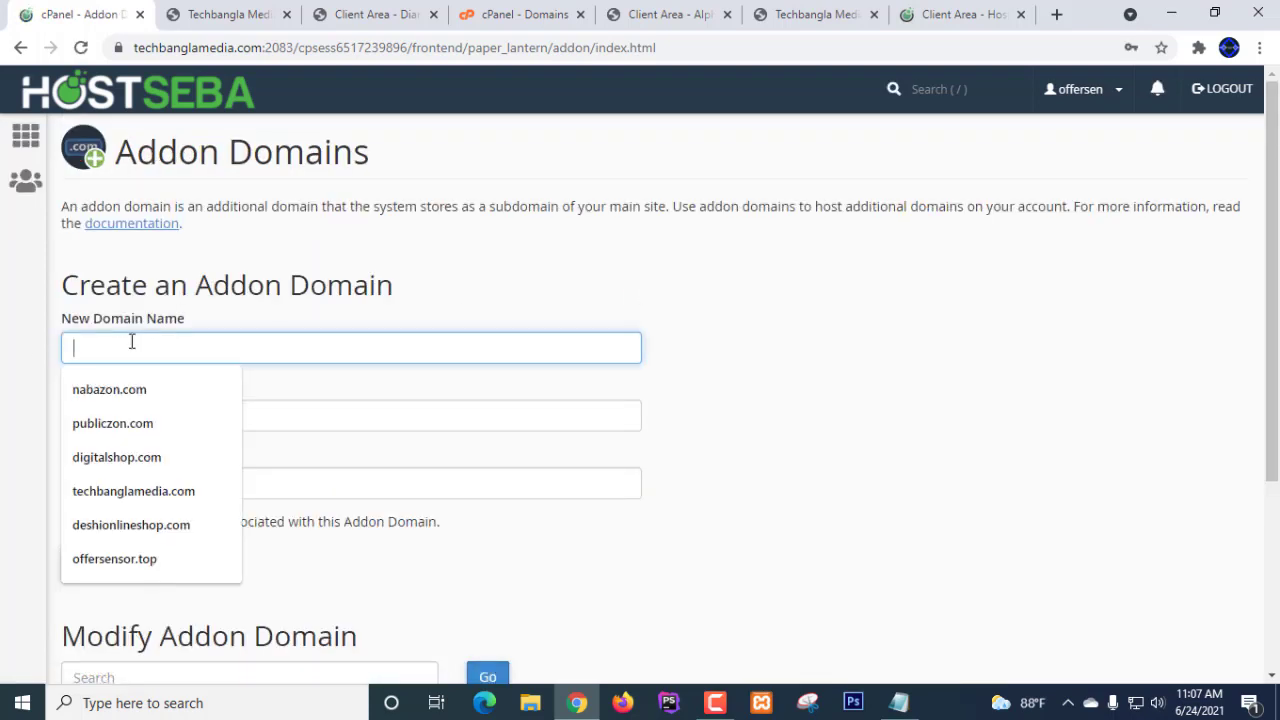
text(techbanglamedia.com)
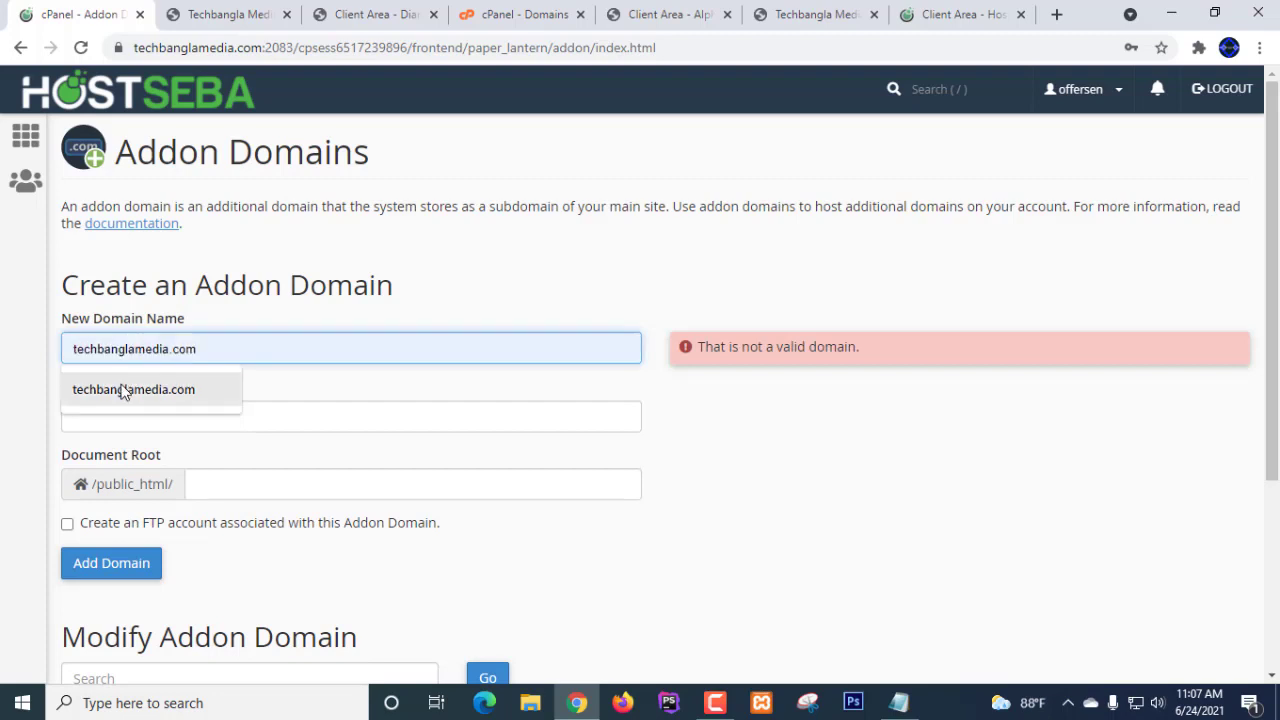
click(120, 389)
drag(214, 350, 184, 348)
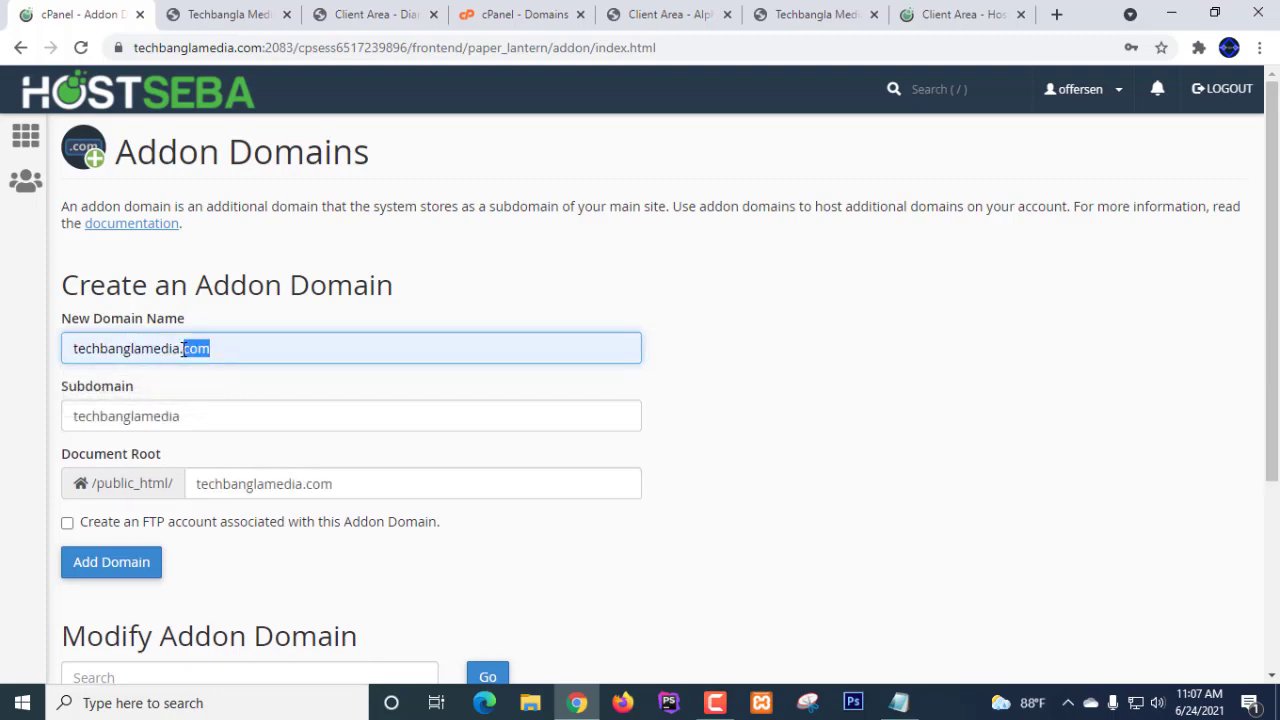
key(BackSpace)
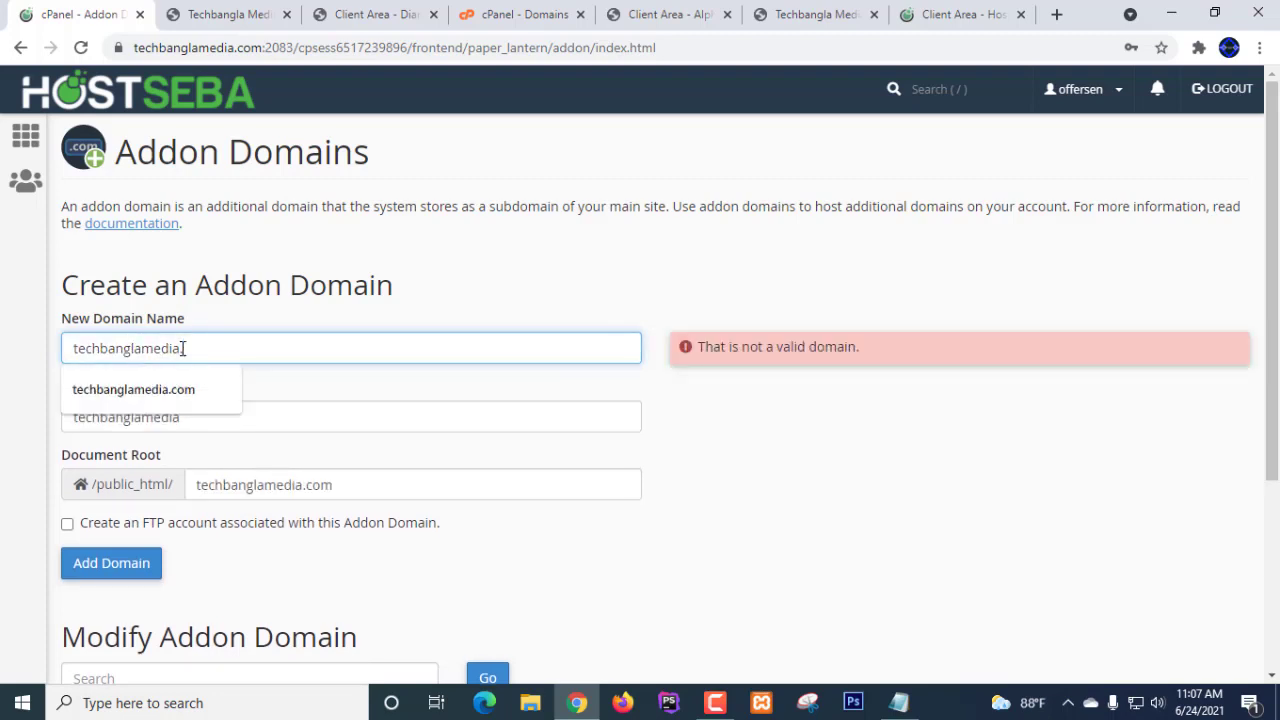
text(live)
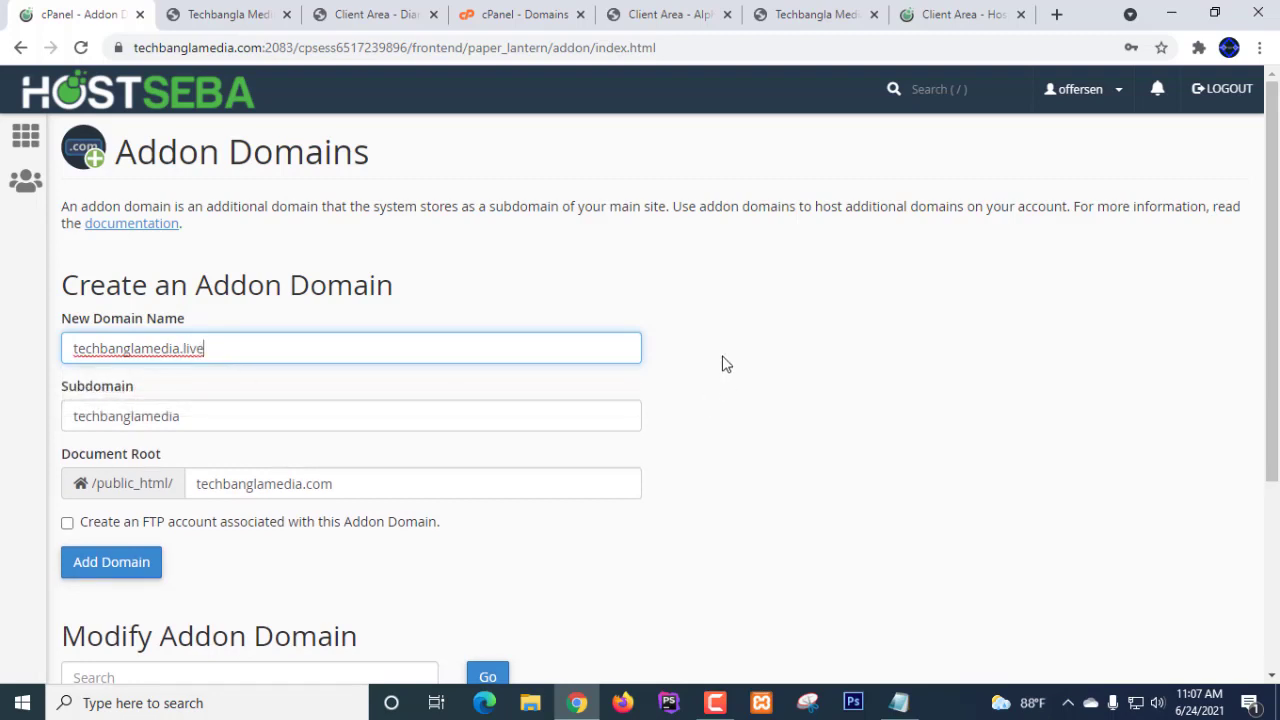
click(723, 363)
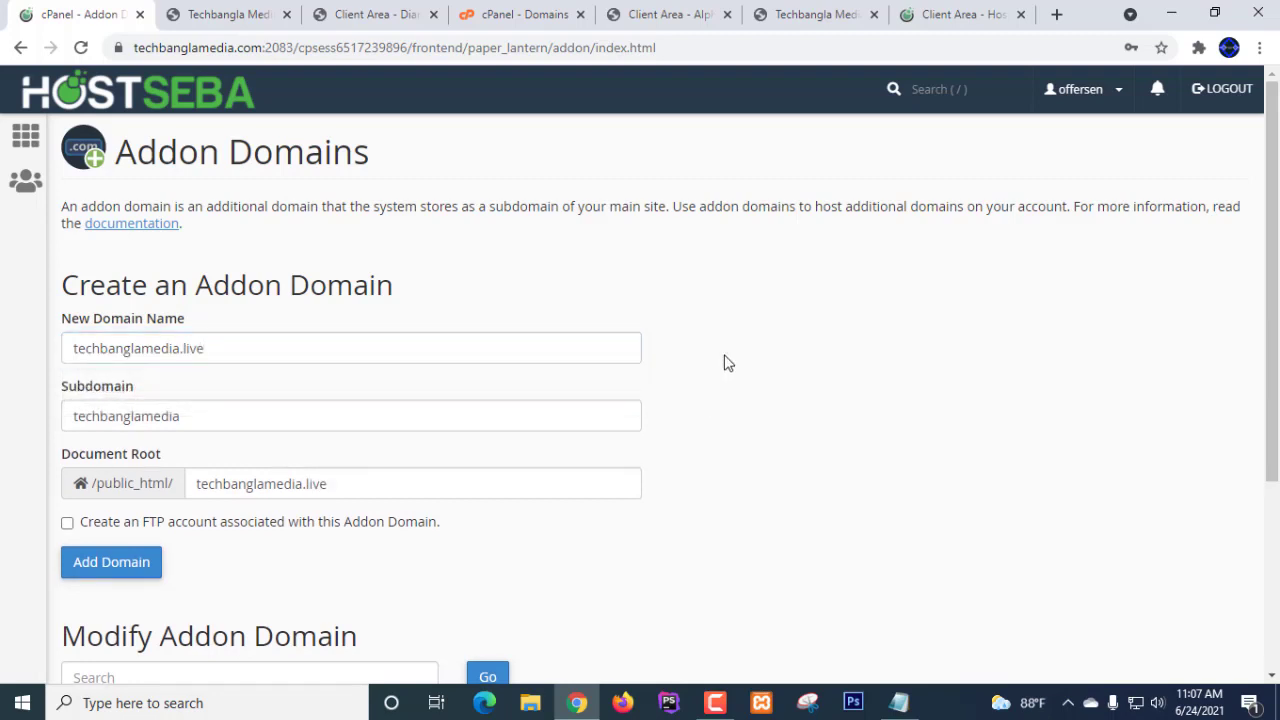
- Leave the FTP account option unchecked and submit the techbanglamedia.live addon domain
scroll(917, 380, down, 1)
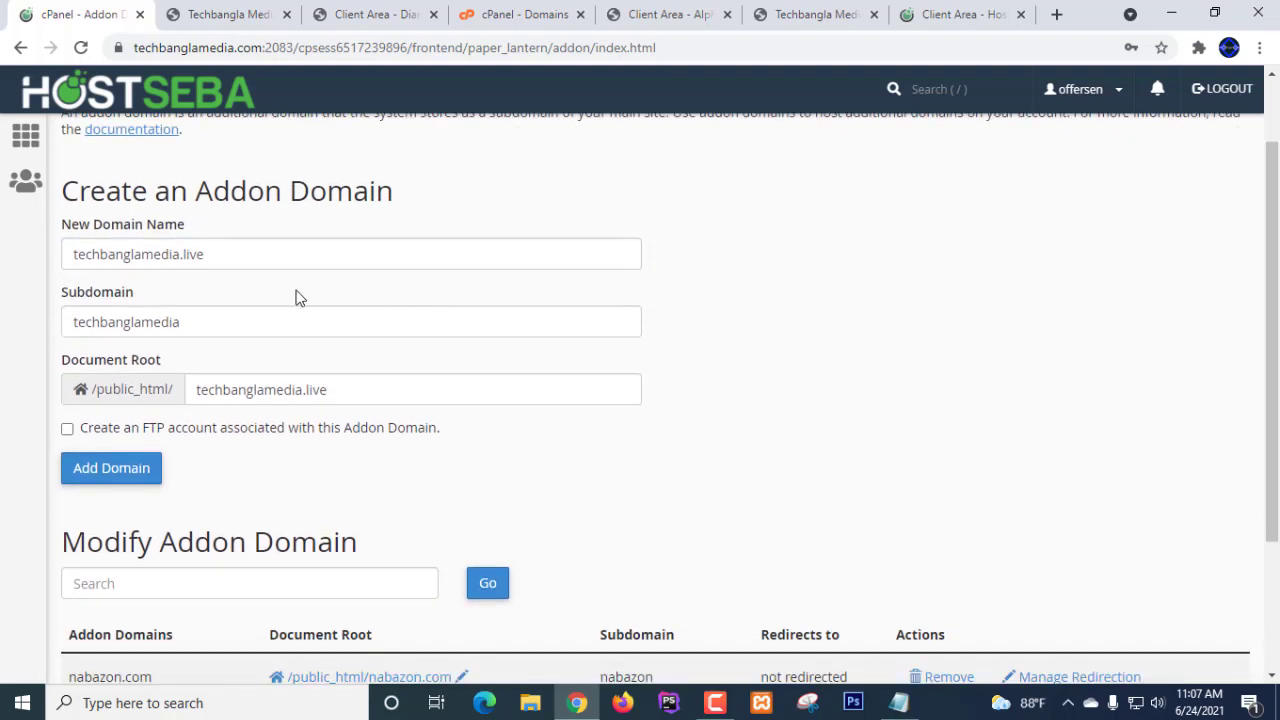
scroll(960, 280, down, 1)
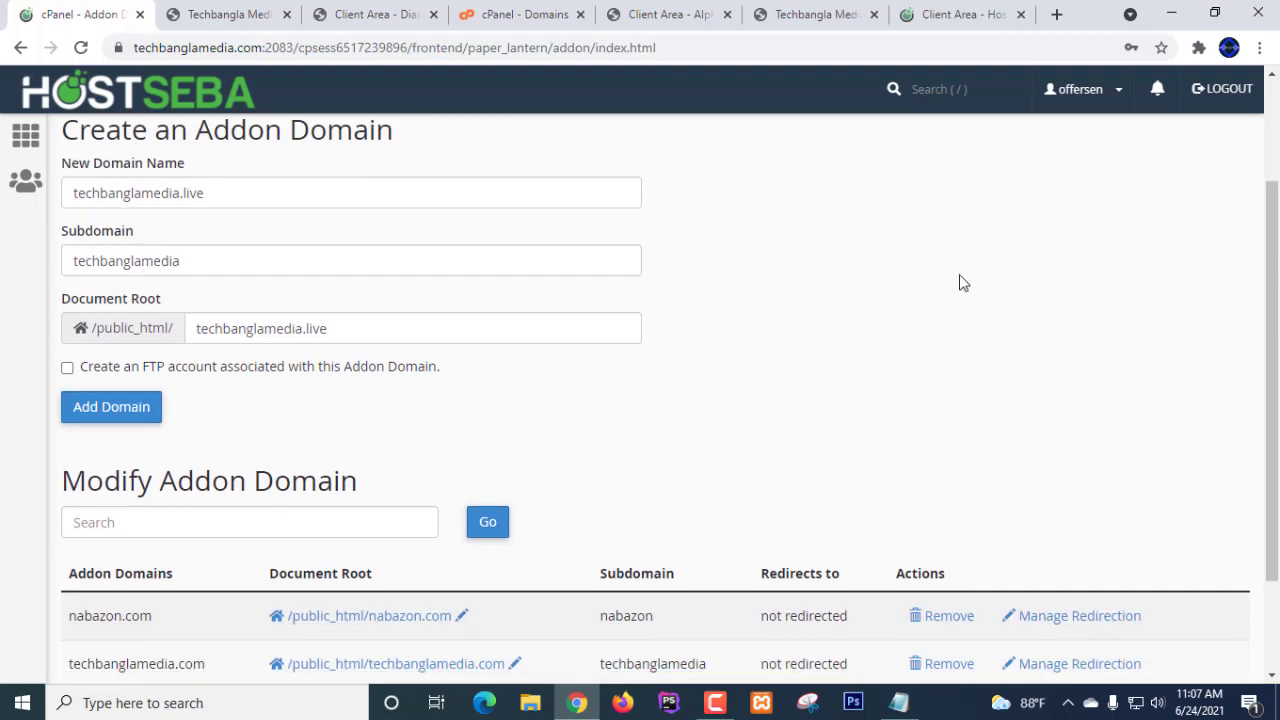
scroll(284, 256, up, 1)
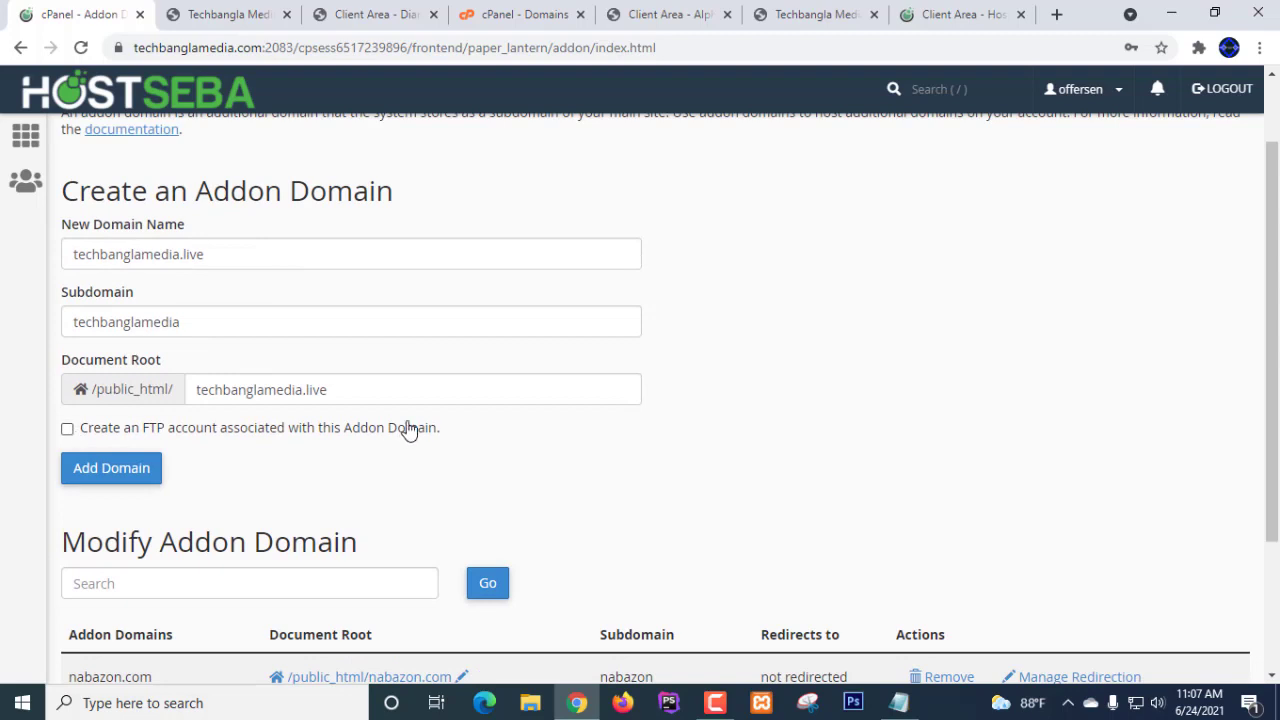
click(68, 430)
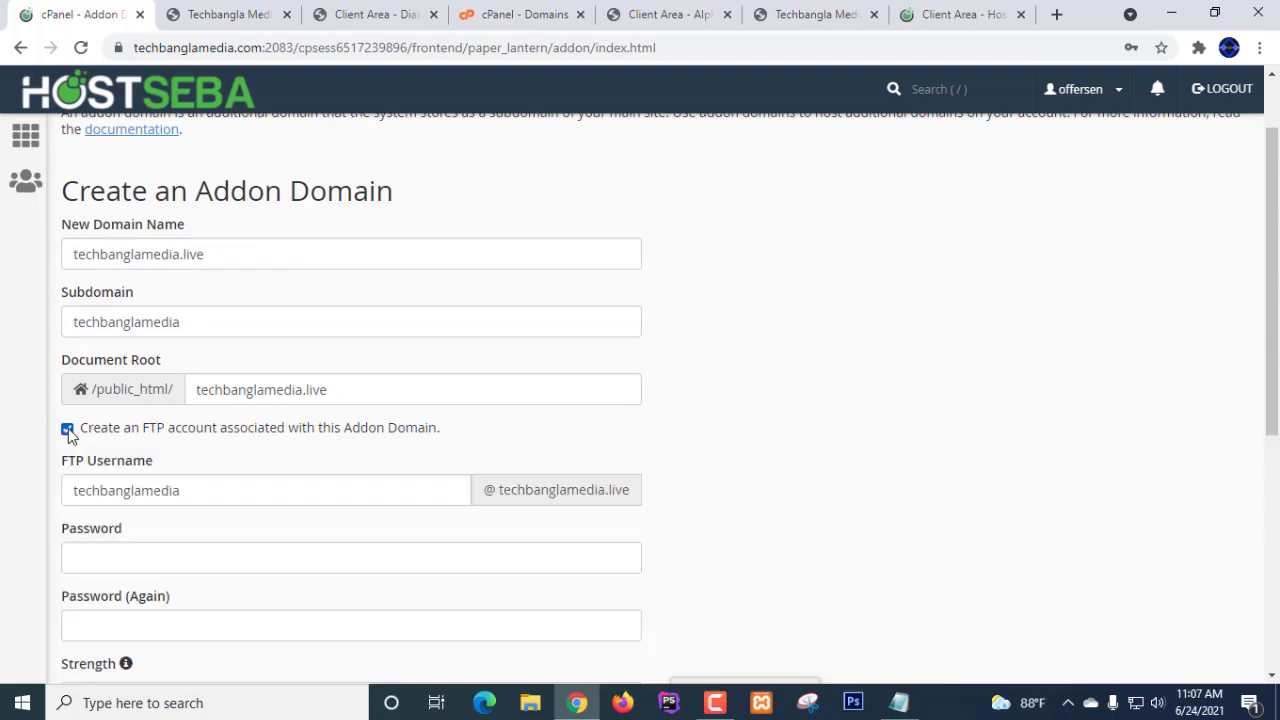
click(68, 430)
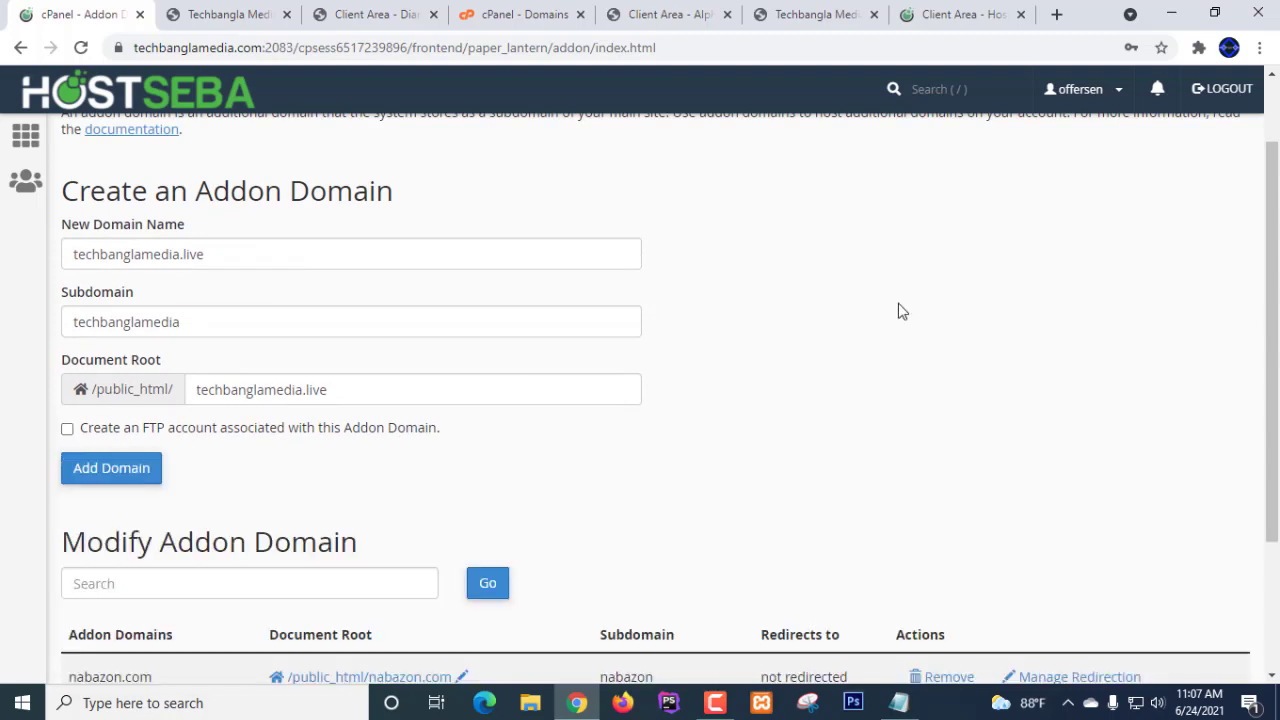
scroll(898, 310, down, 2)
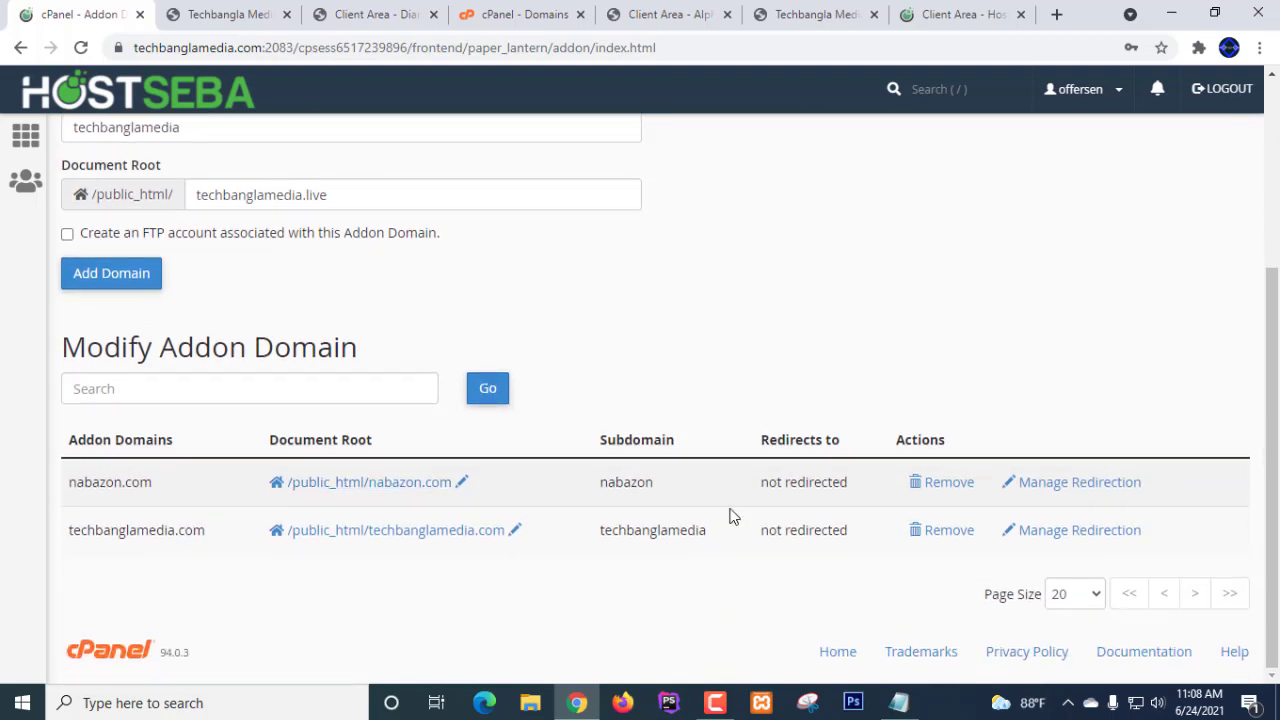
click(88, 287)
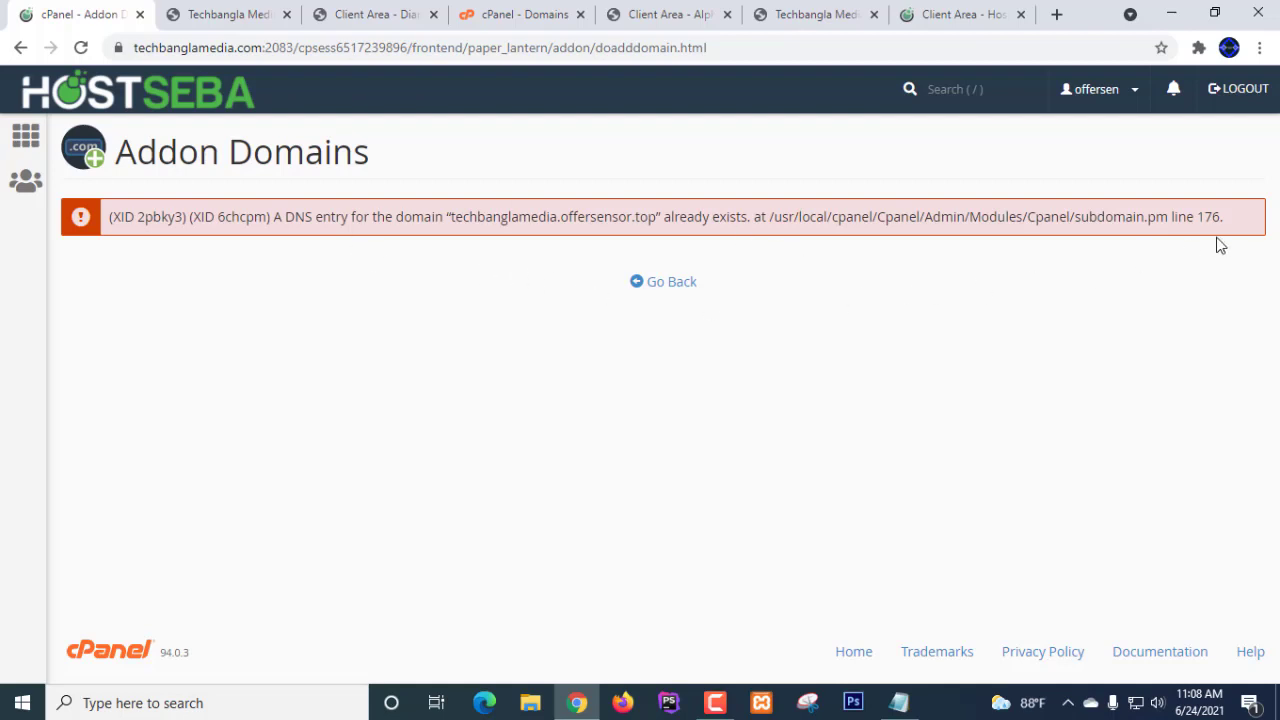
- Dismiss the 'DNS entry already exists' error and return to the Addon Domains form
click(657, 286)
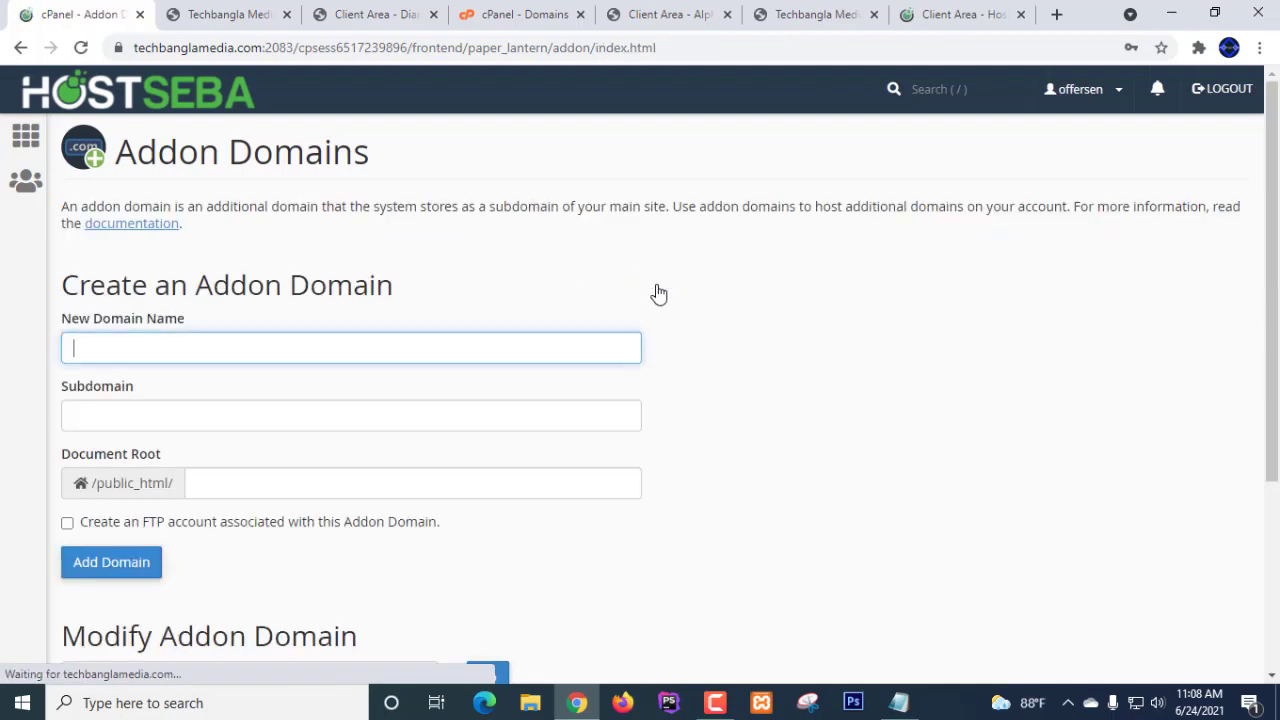
- Re-enter techbanglamedia.live as the new domain name so the document root becomes techbanglamedia.live
scroll(655, 290, down, 3)
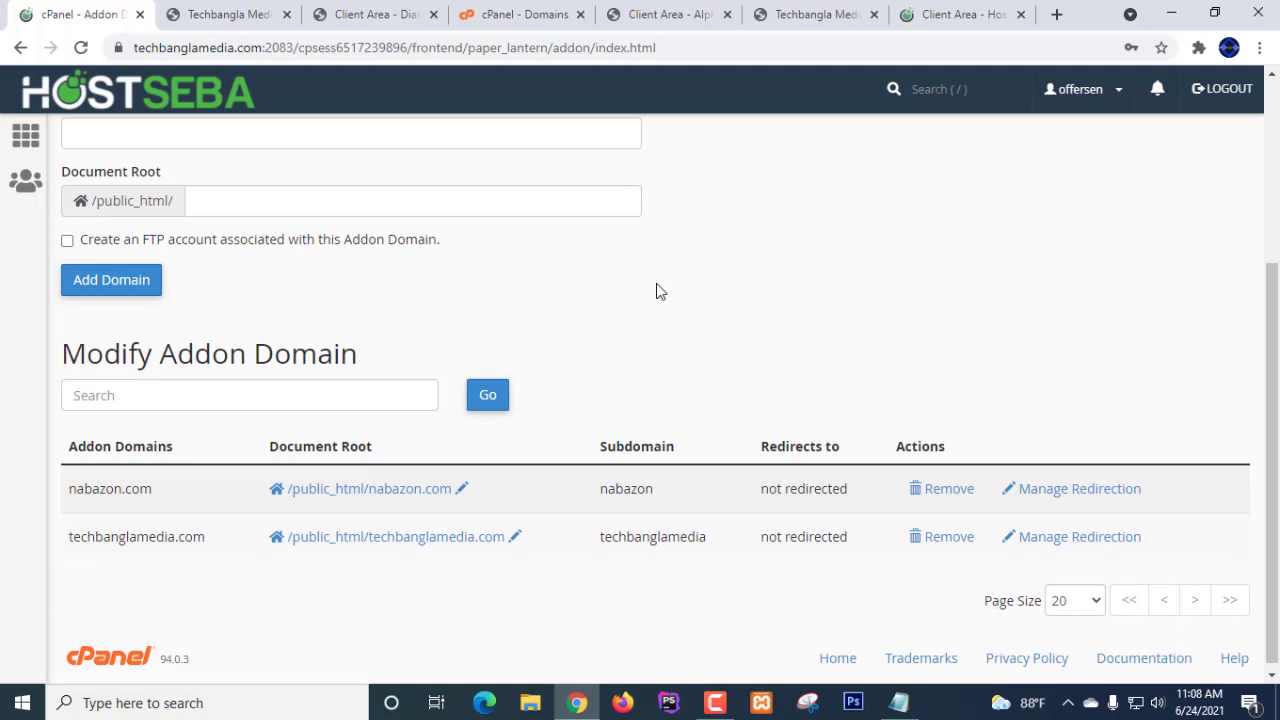
scroll(251, 206, up, 2)
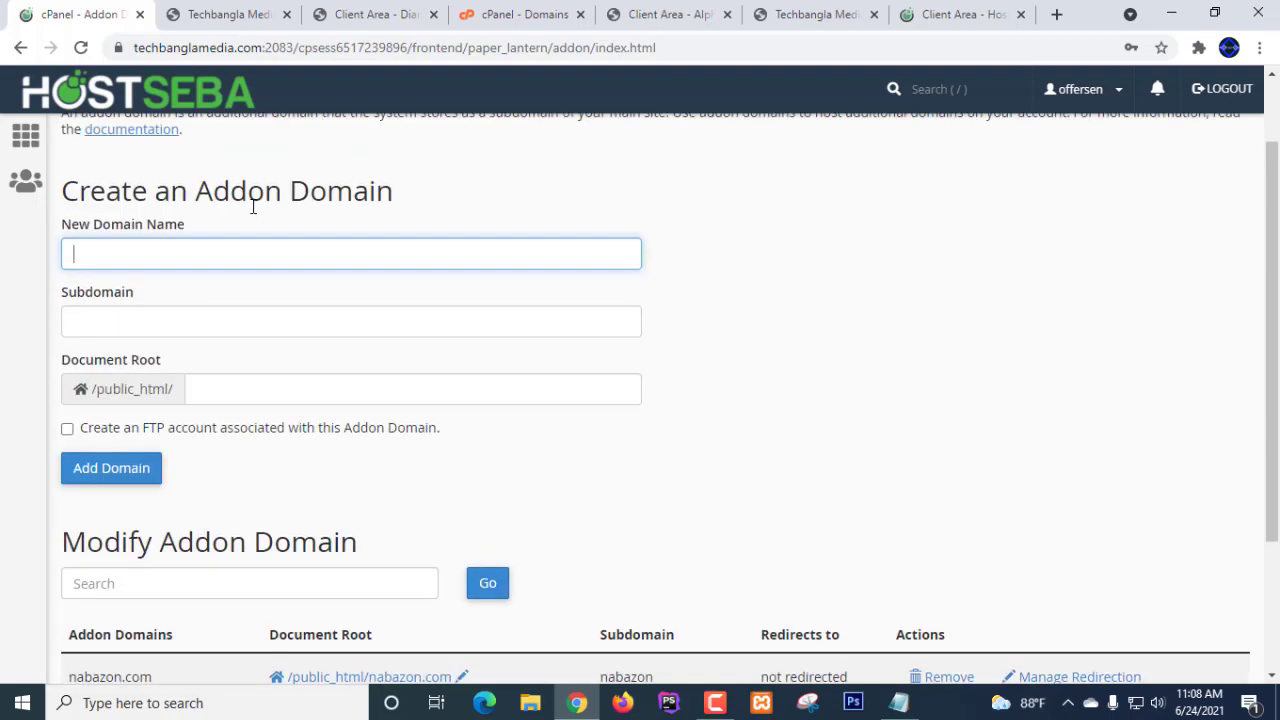
click(166, 250)
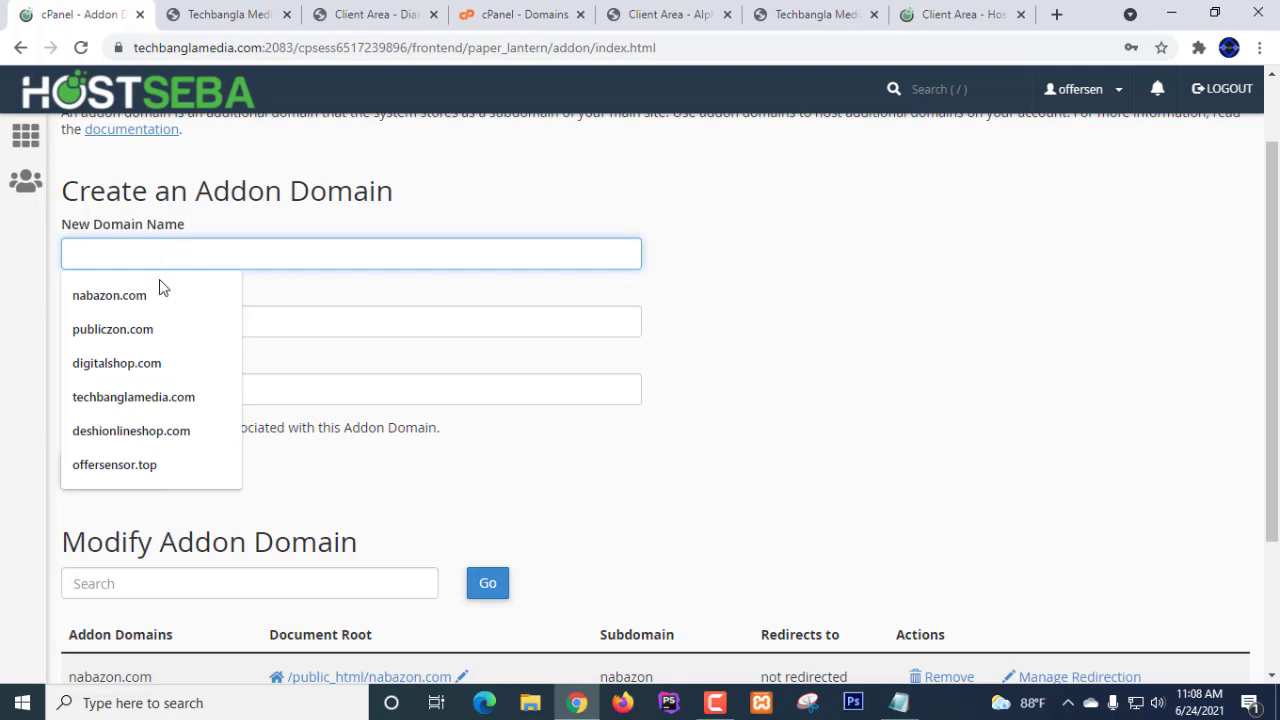
click(138, 400)
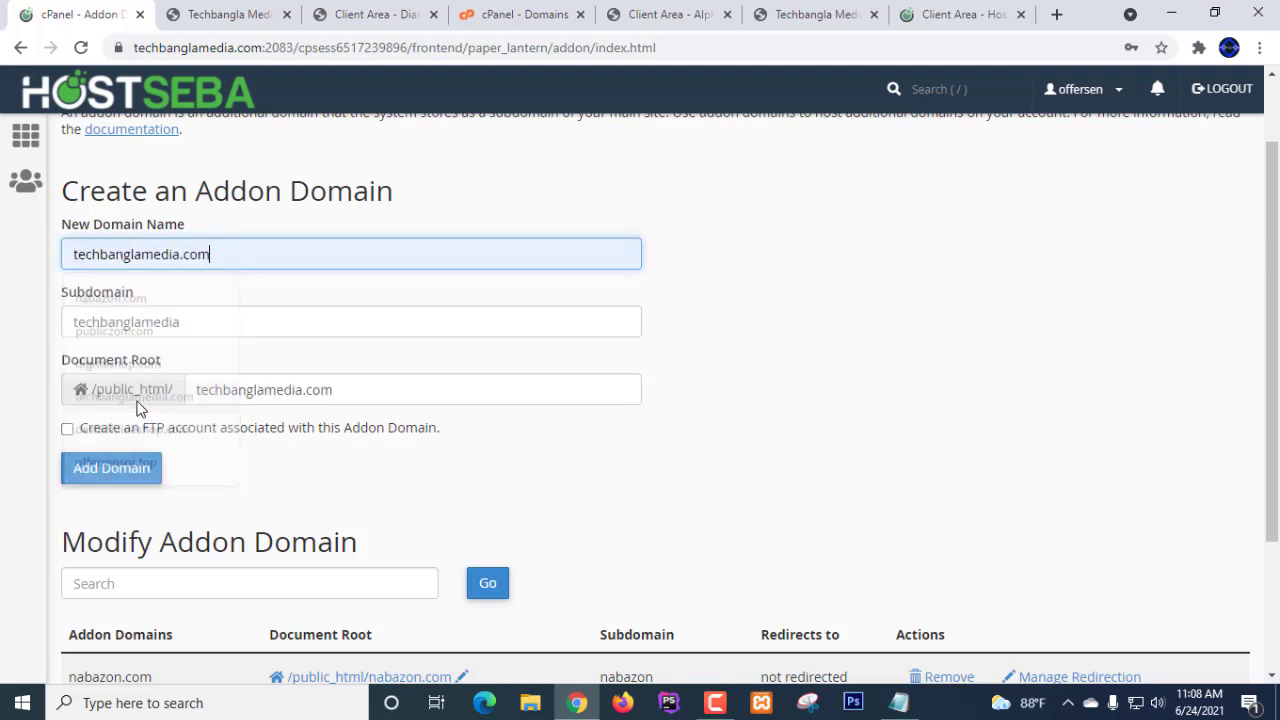
drag(224, 259, 185, 262)
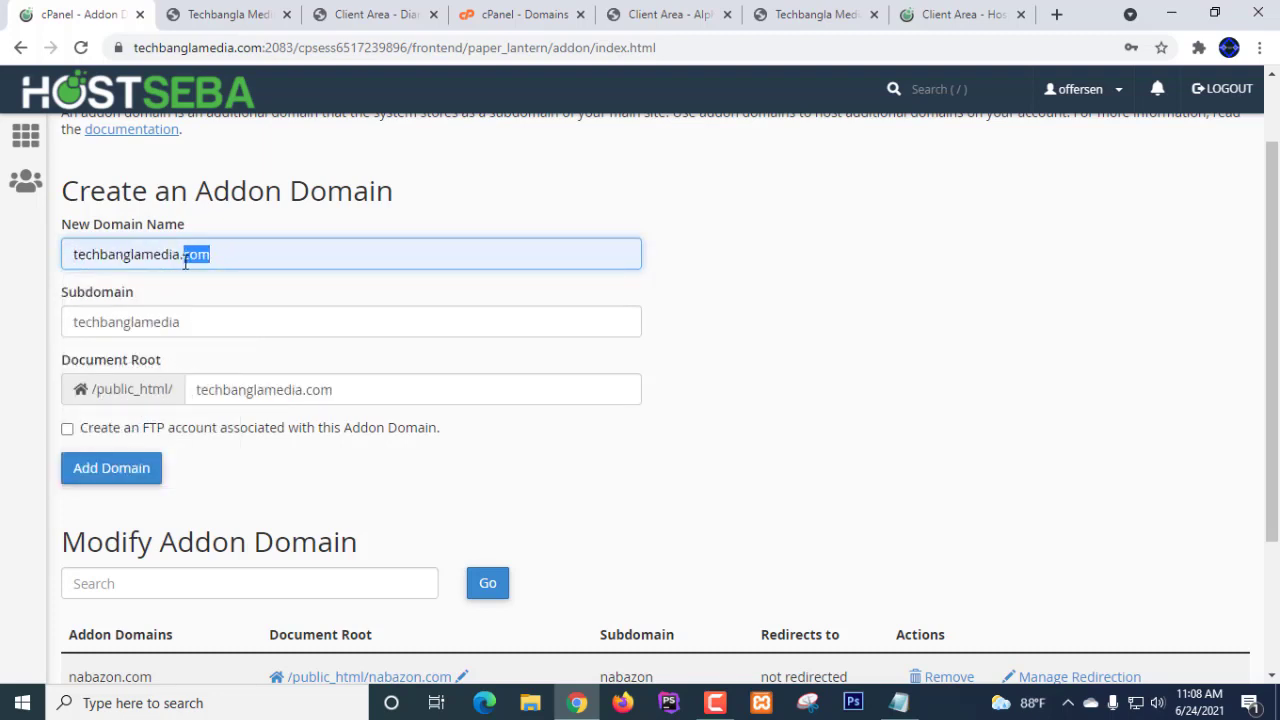
key(BackSpace)
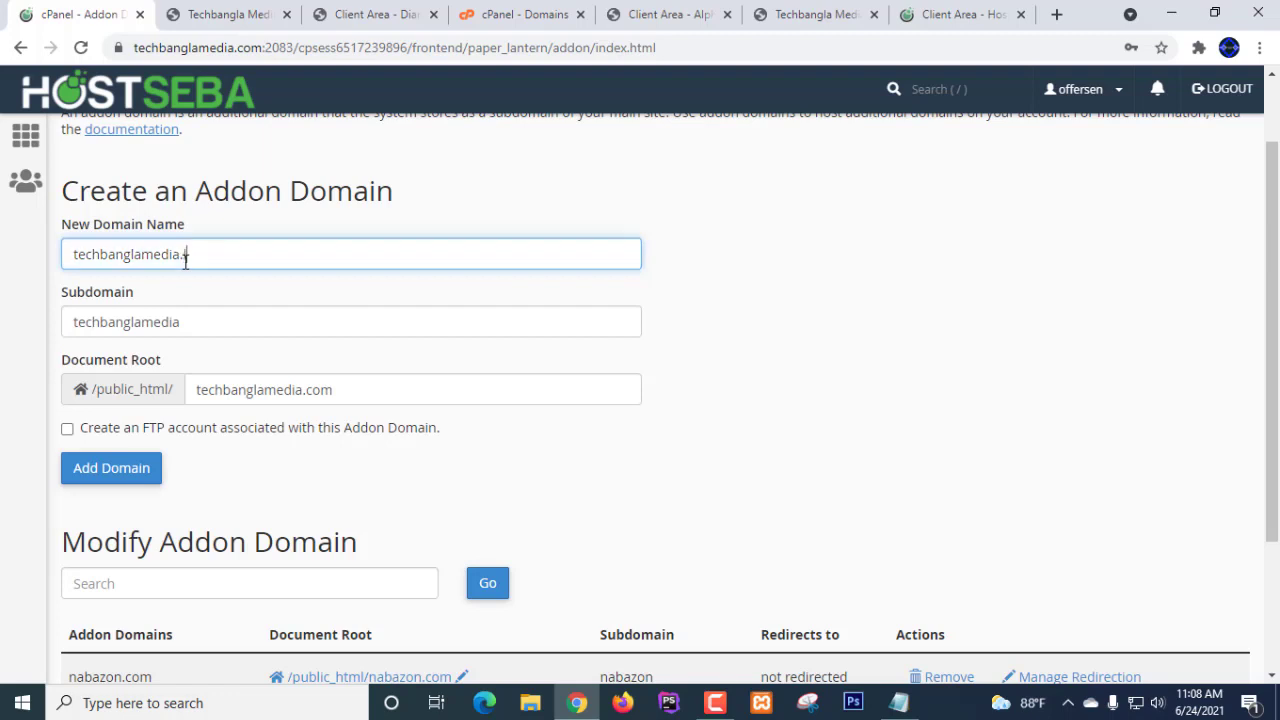
text(live)
click(729, 276)
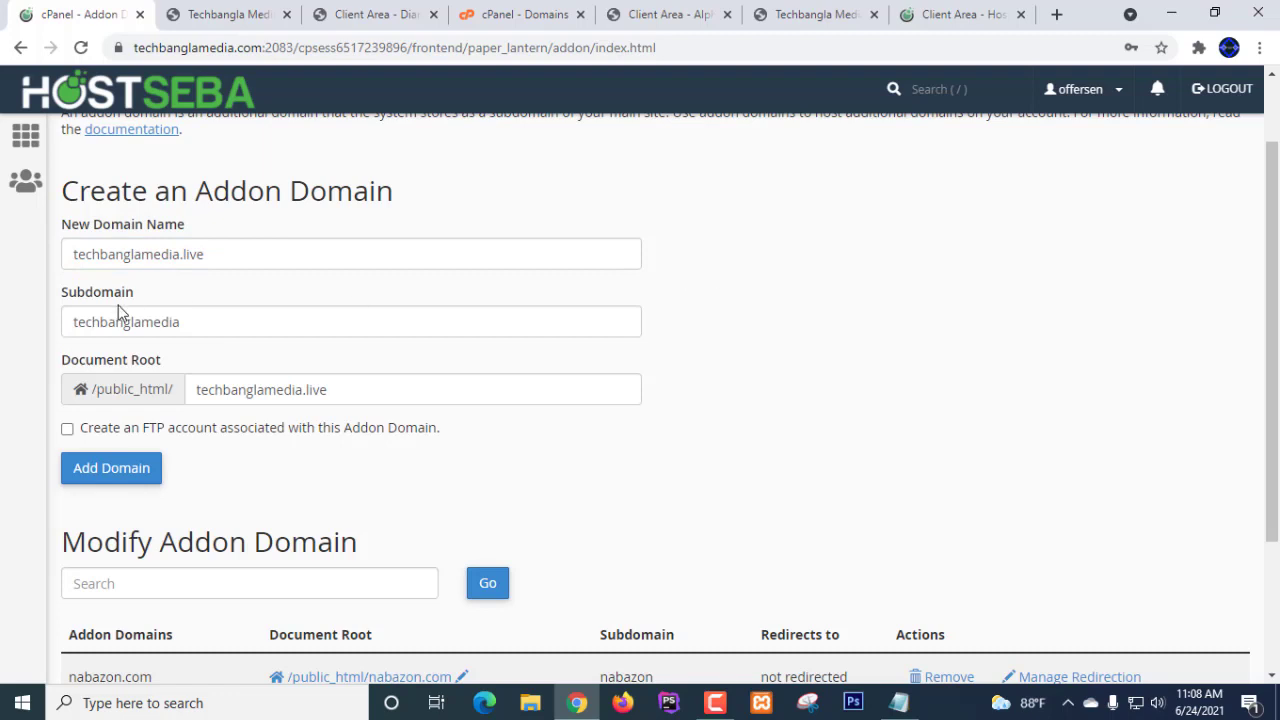
- Shorten the subdomain field from techbanglamedia to techbangla
click(189, 325)
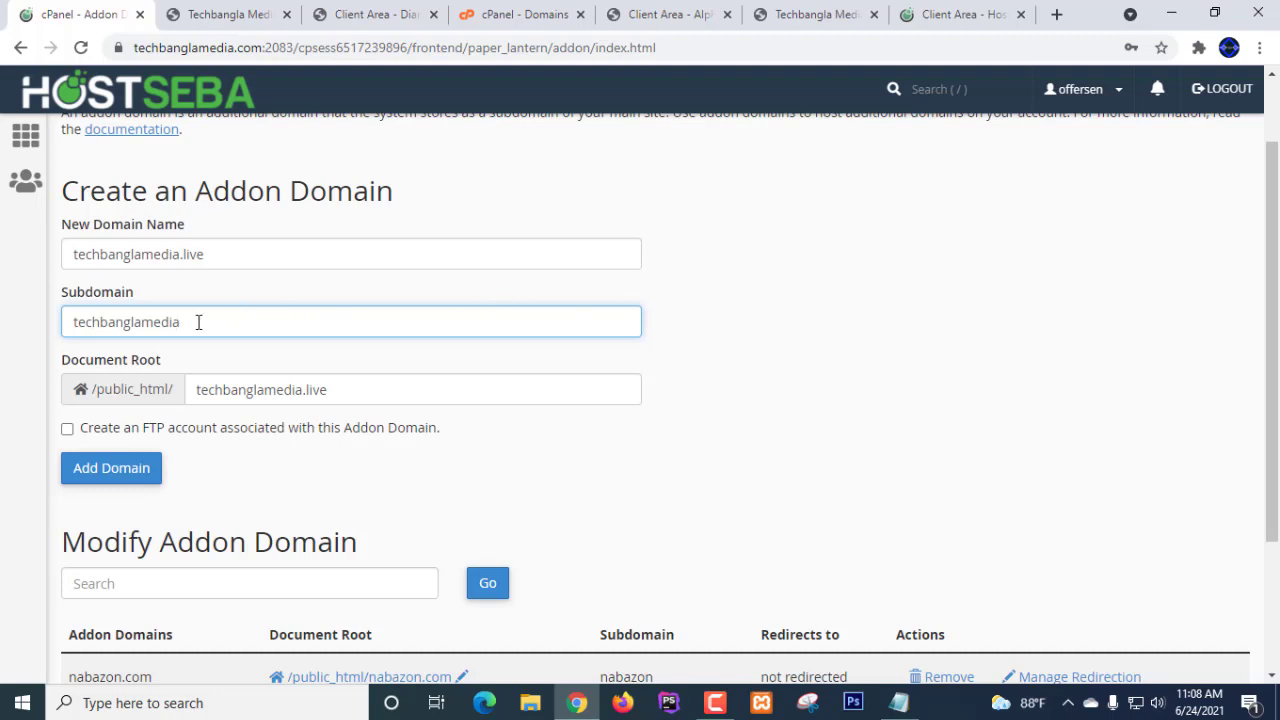
click(735, 318)
scroll(735, 318, down, 2)
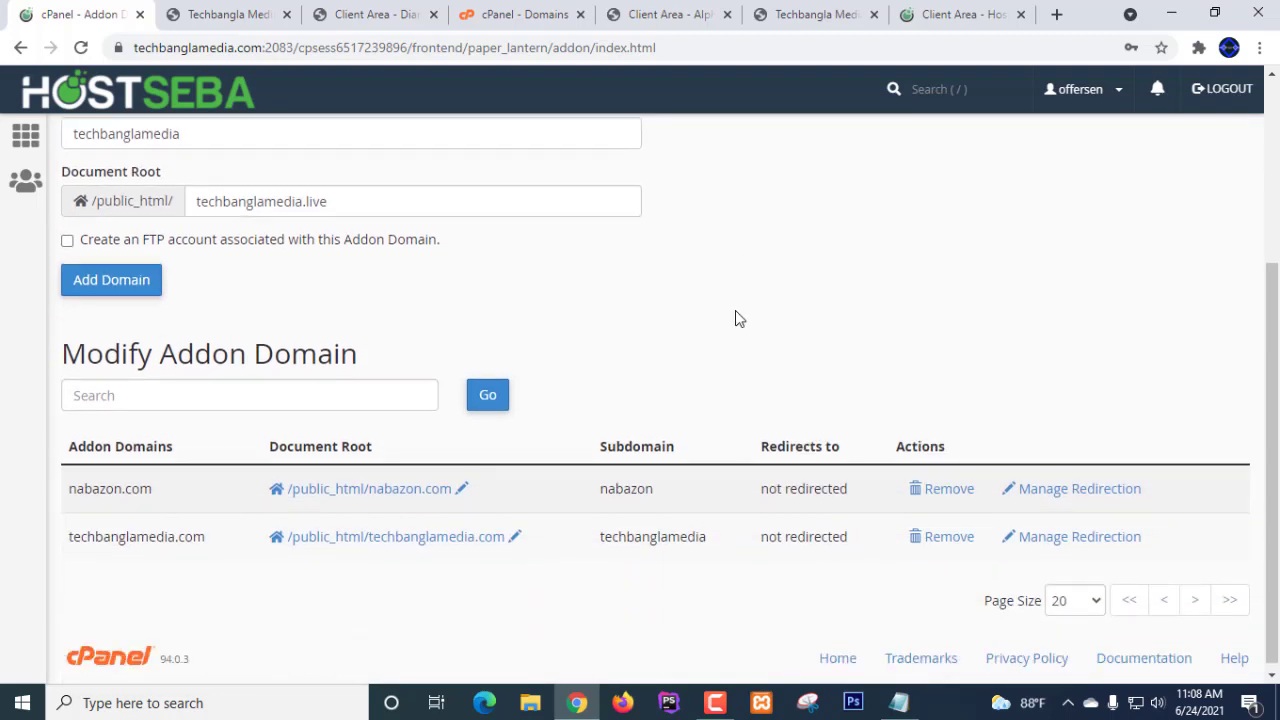
scroll(730, 318, up, 2)
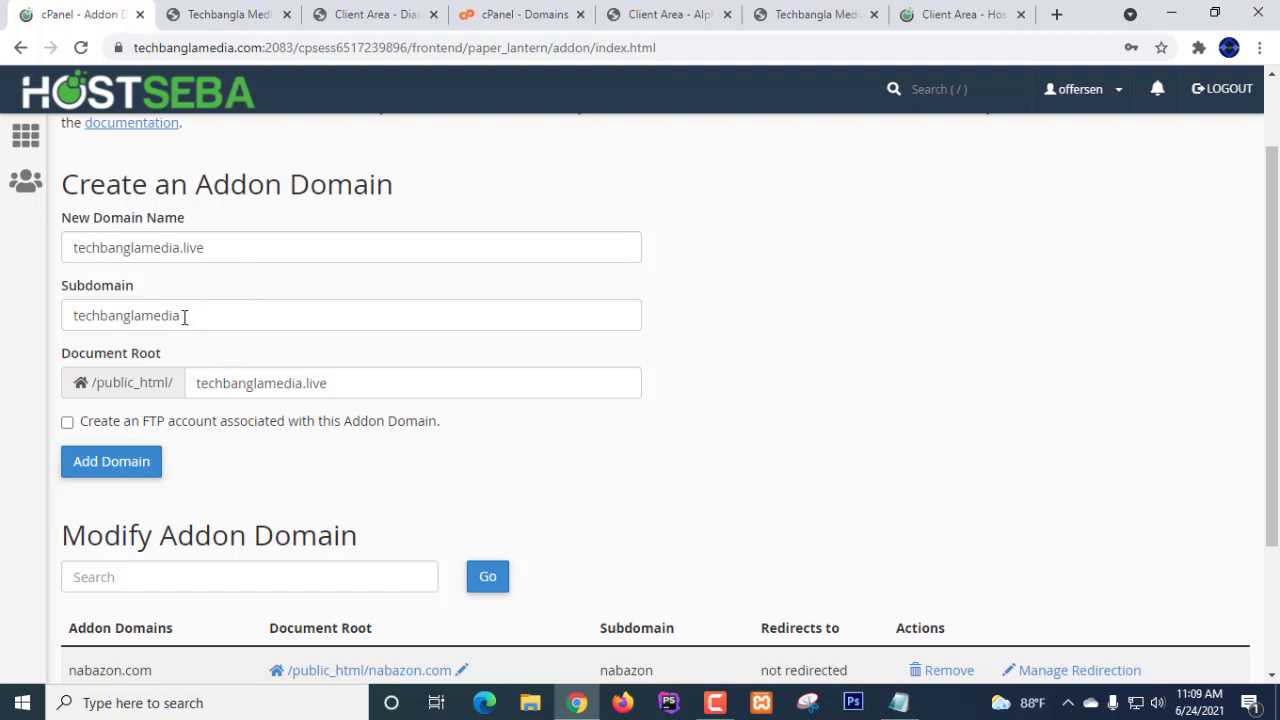
drag(184, 317, 146, 320)
key(BackSpace)
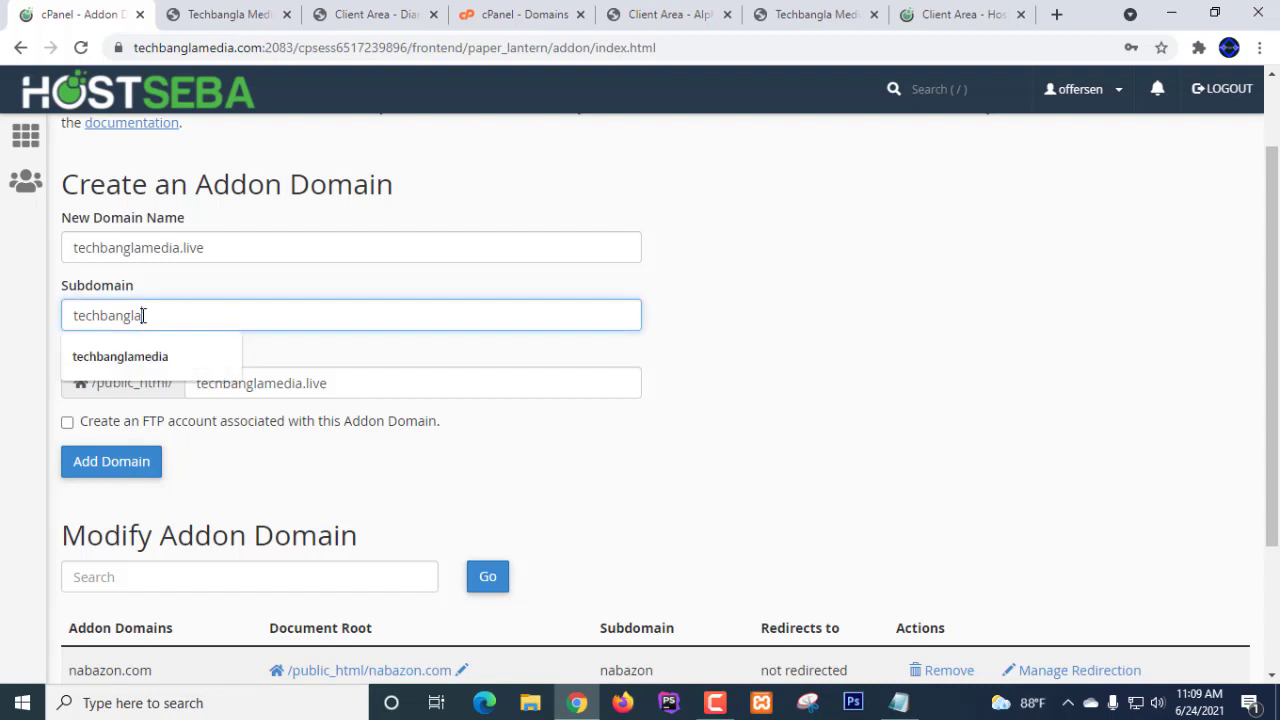
click(815, 318)
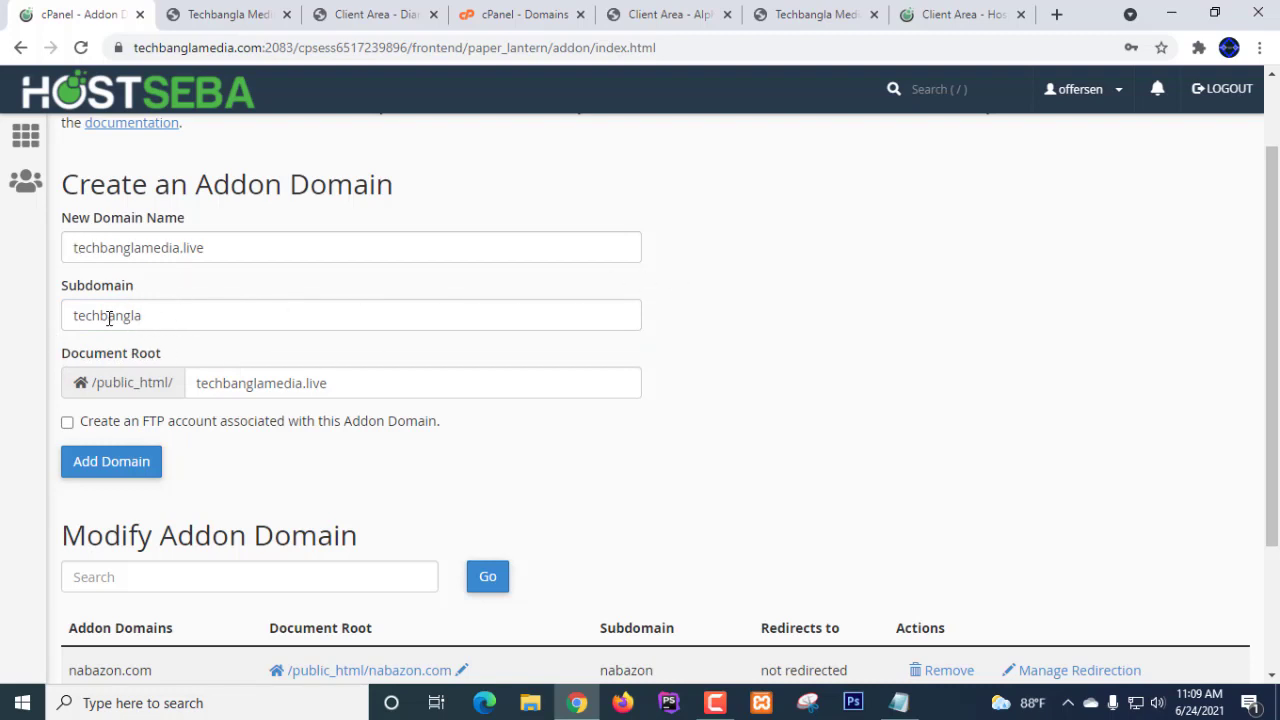
click(173, 316)
click(824, 298)
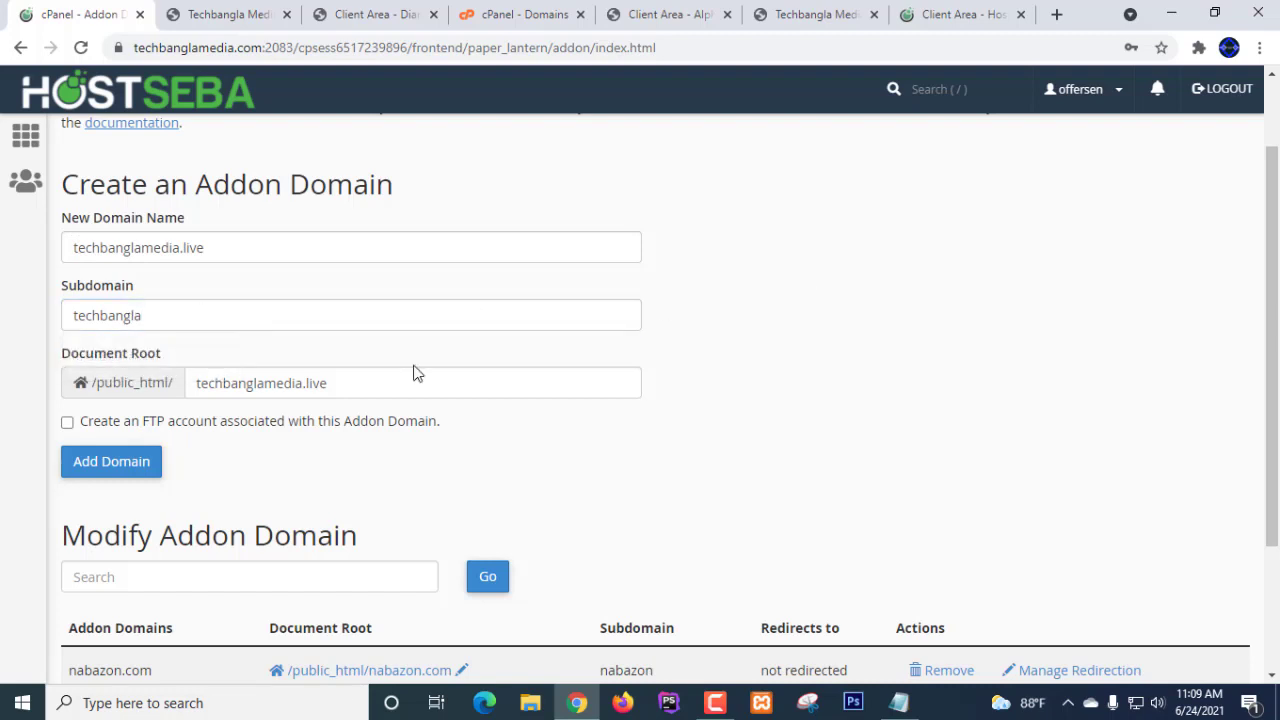
- Add techbanglamedia.live, decline saving the password, and go back to the addon domains list
click(118, 466)
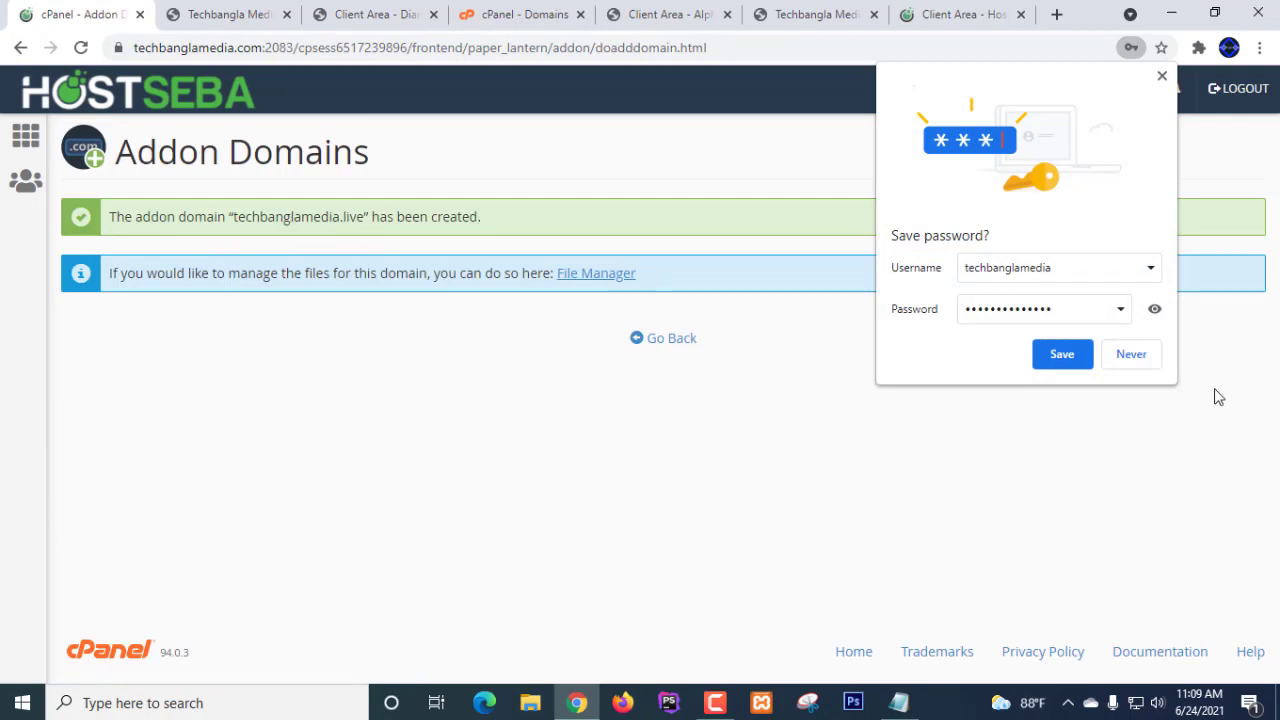
click(1085, 357)
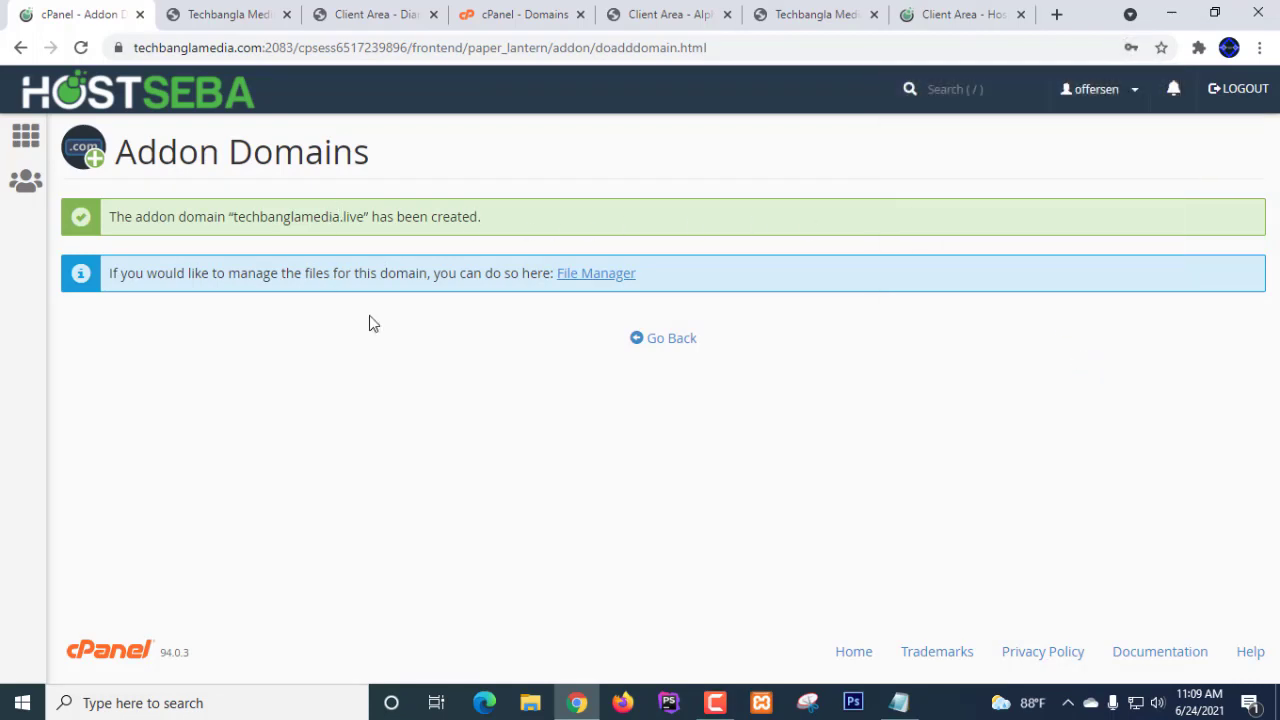
click(953, 16)
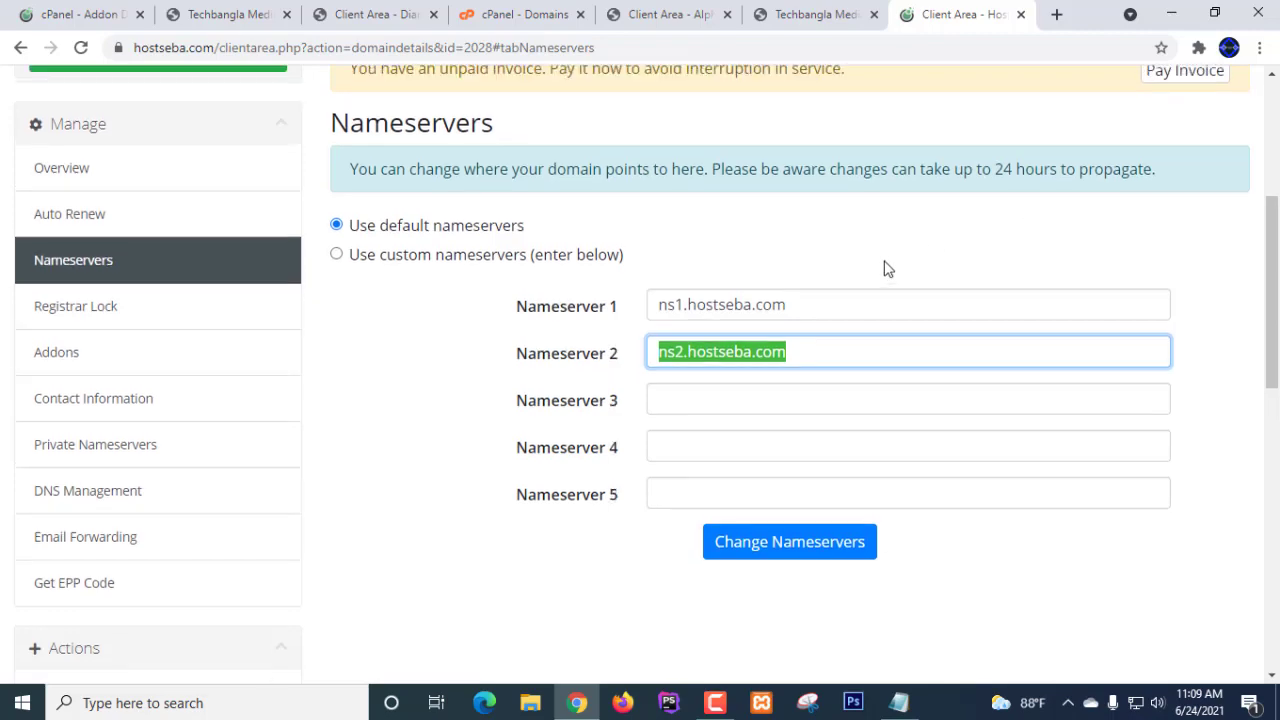
scroll(884, 268, up, 3)
scroll(884, 268, down, 2)
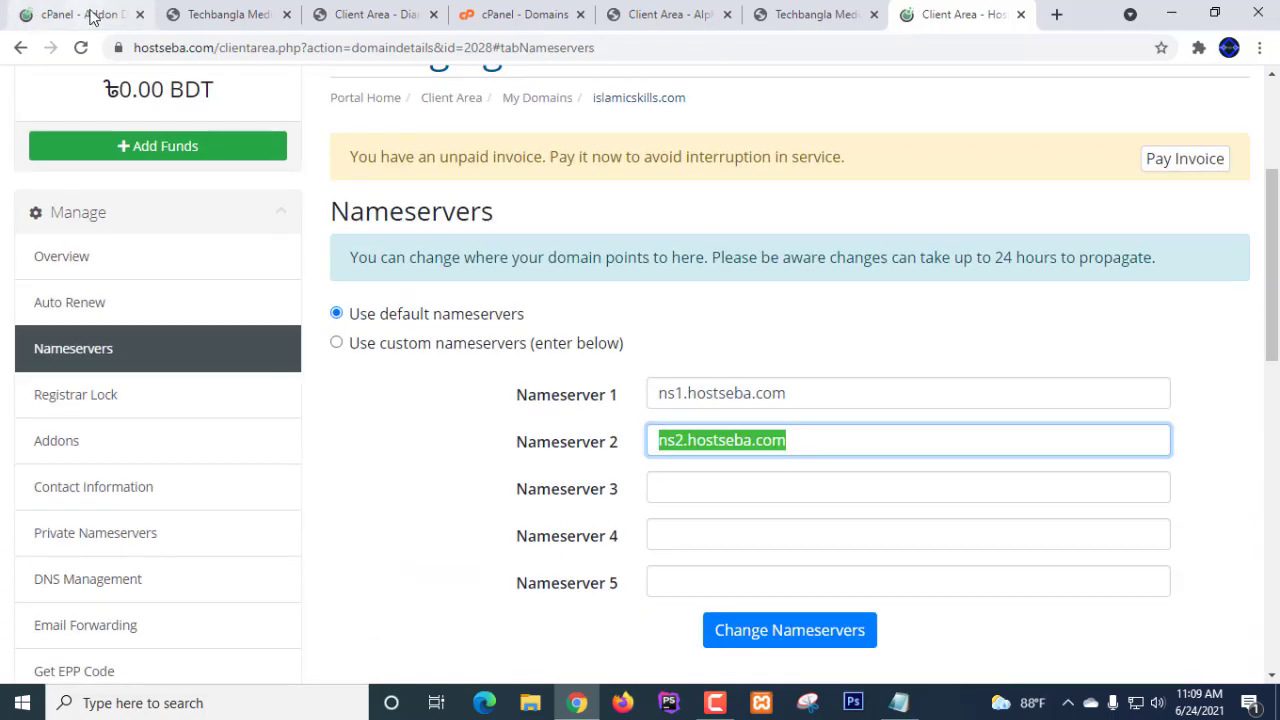
click(88, 14)
click(673, 342)
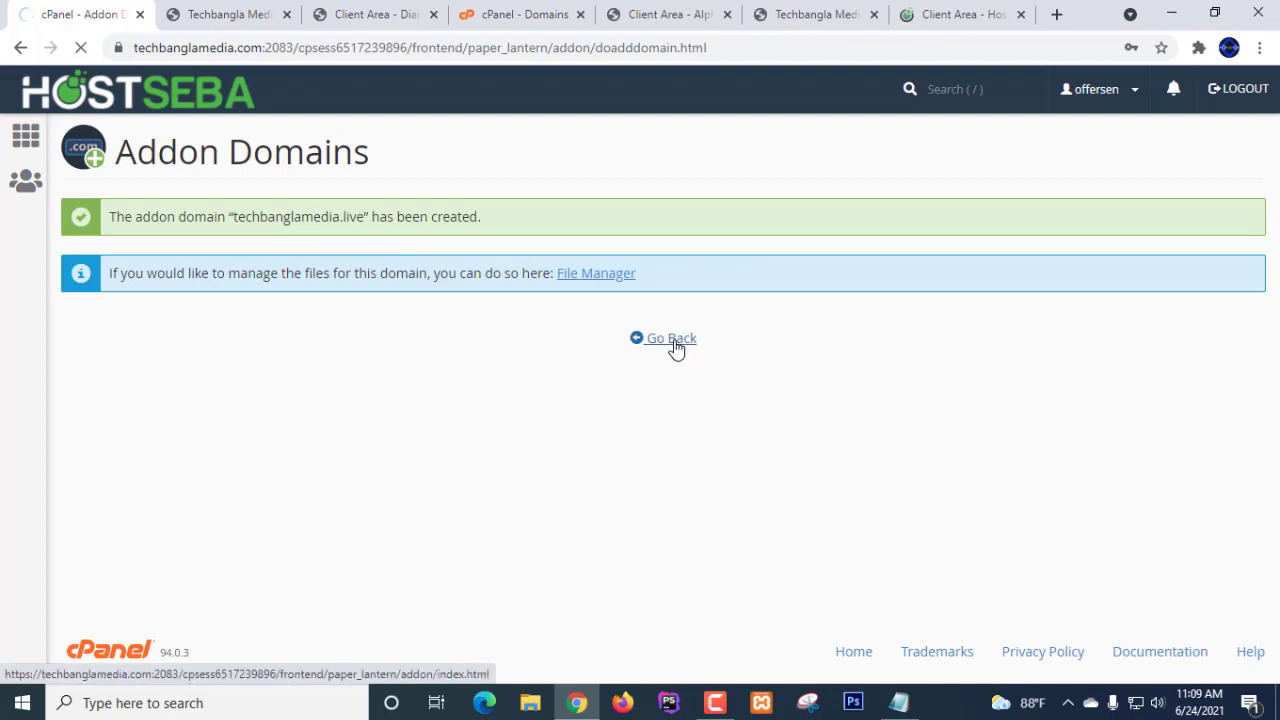
scroll(676, 347, down, 3)
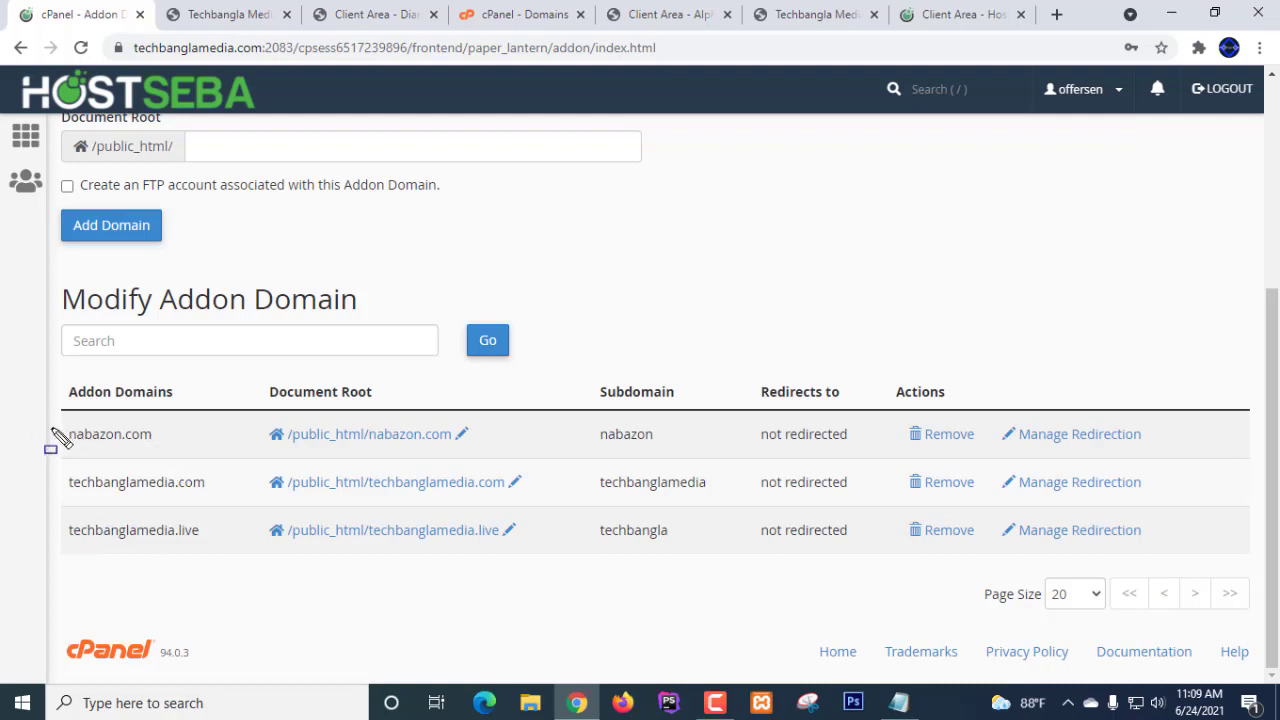
drag(49, 425, 207, 463)
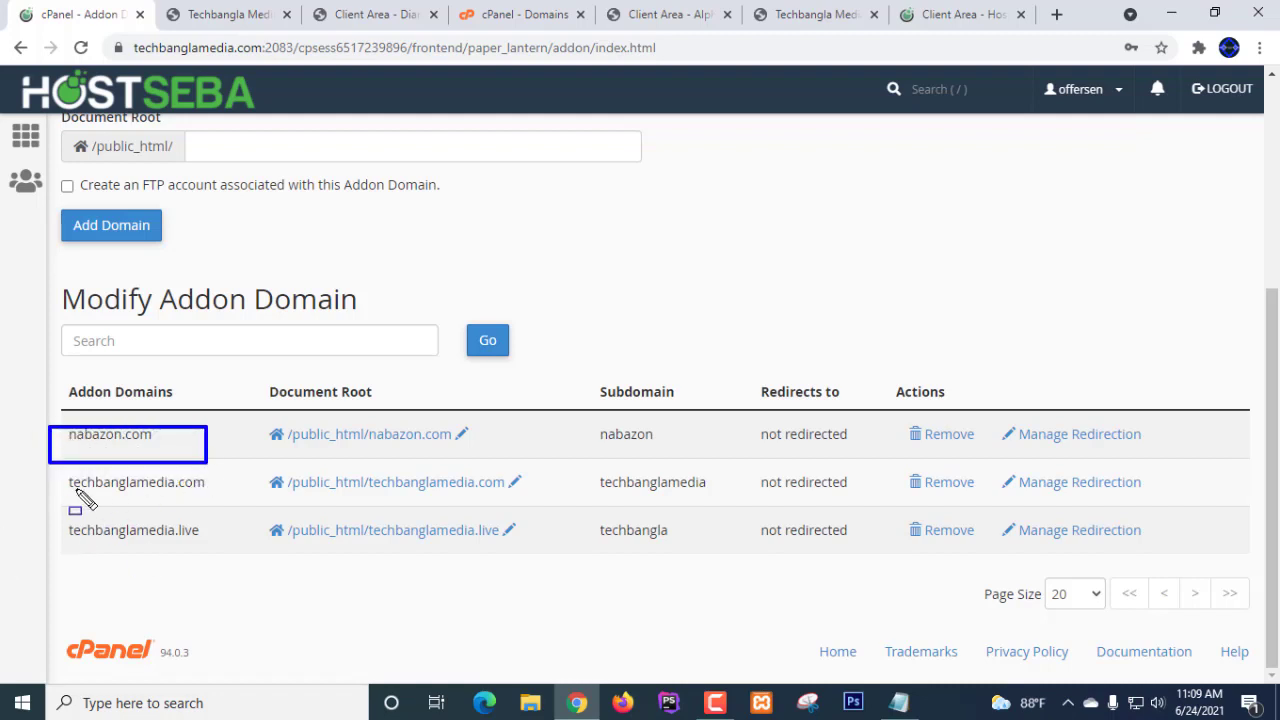
drag(51, 473, 213, 508)
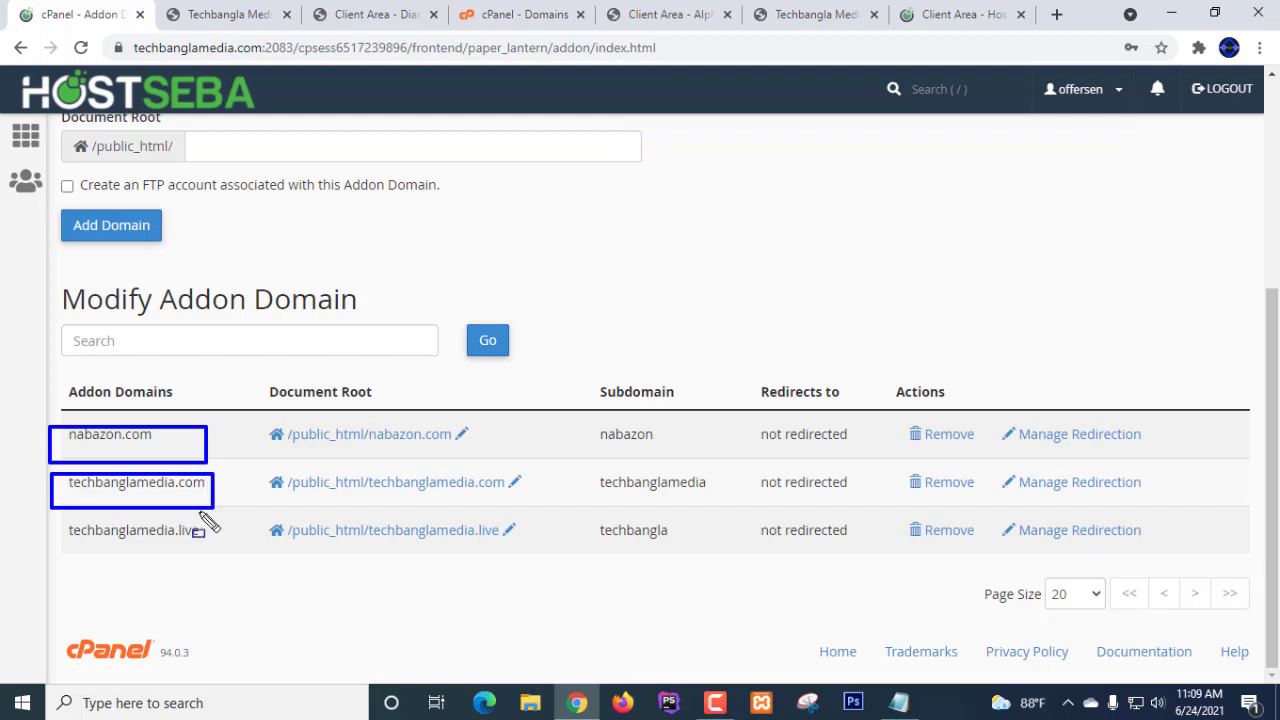
mouse_move(46, 518)
mouse_down()
mouse_move(145, 549)
mouse_move(214, 548)
mouse_up()
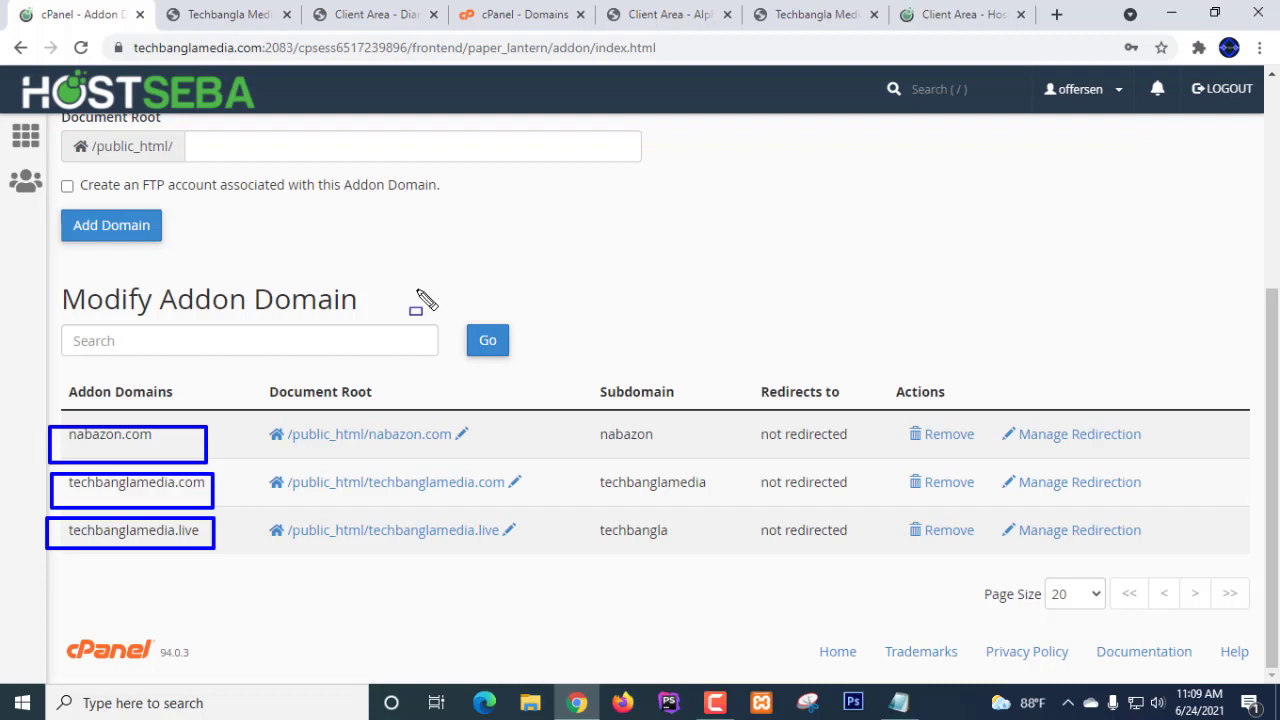
key(e)
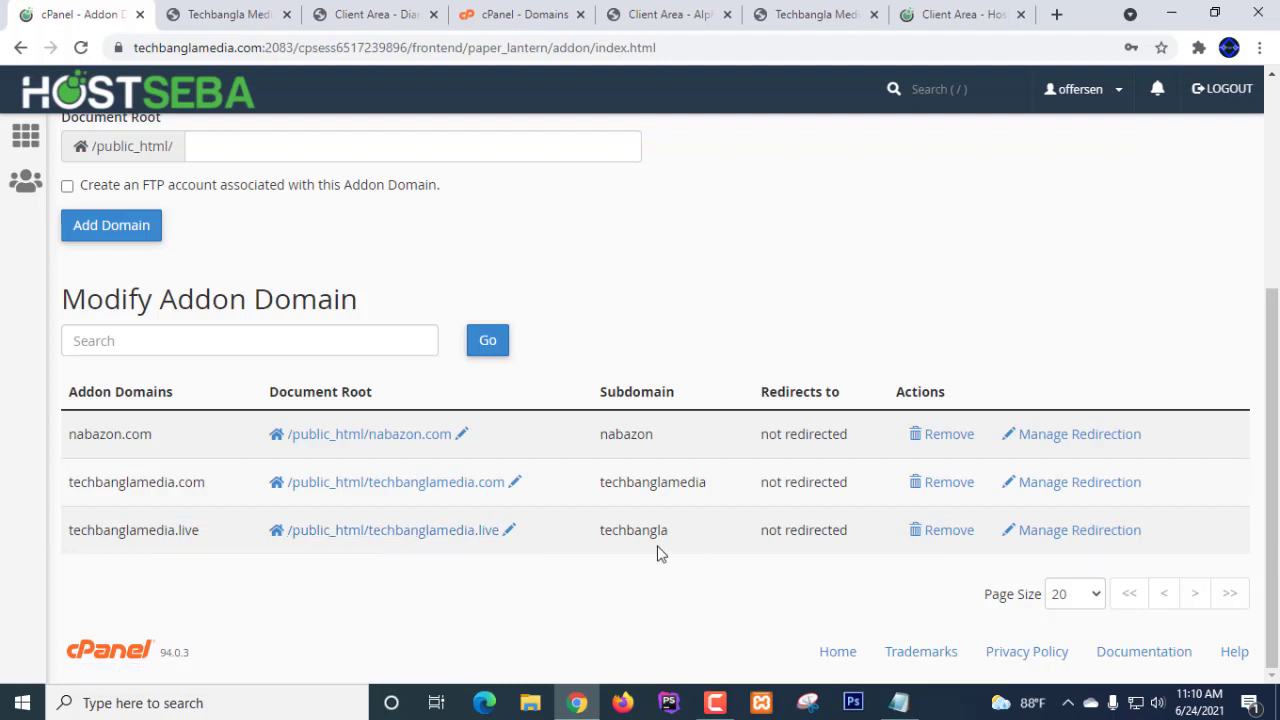
- Open the techbanglamedia.live document root in File Manager to confirm it's empty
click(375, 539)
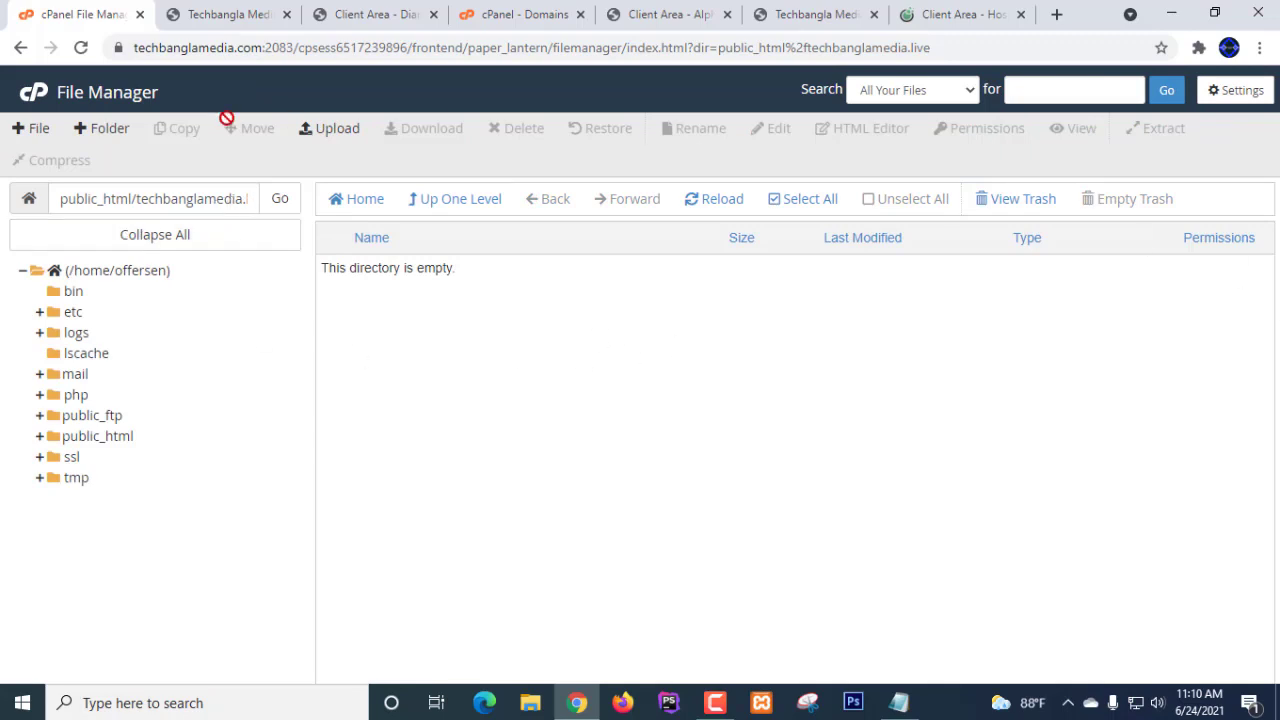
click(18, 50)
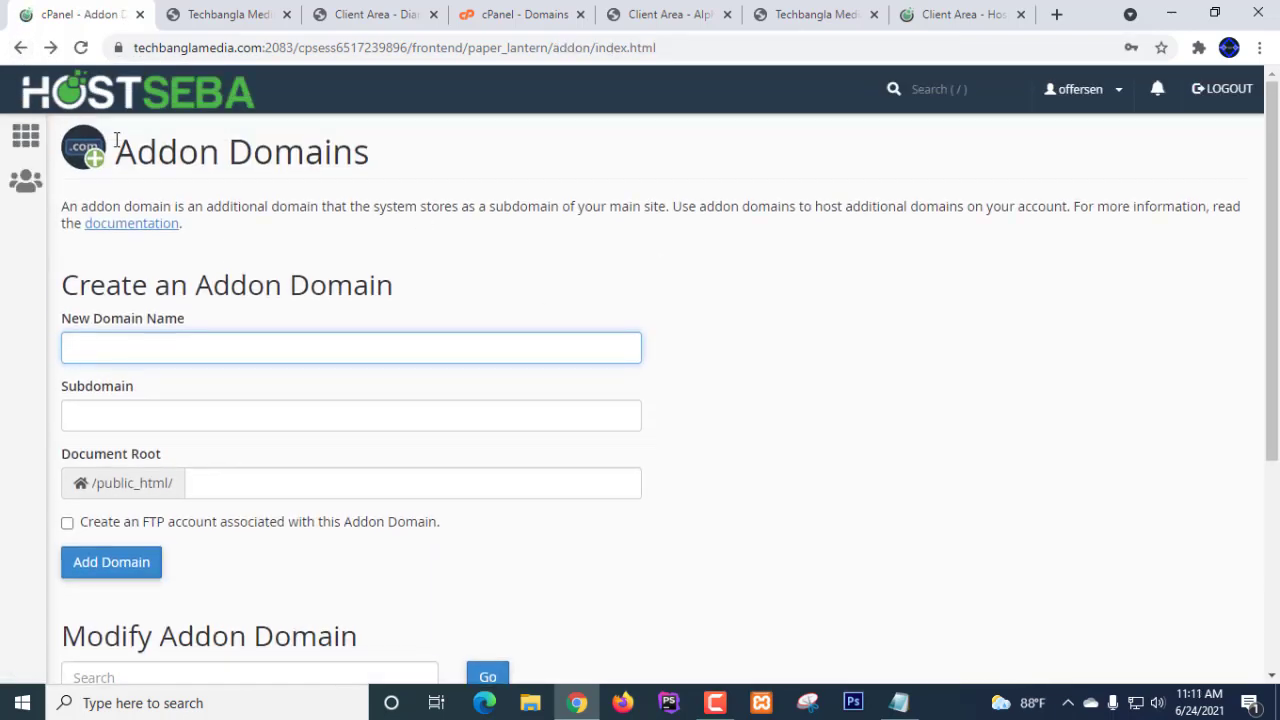
click(21, 50)
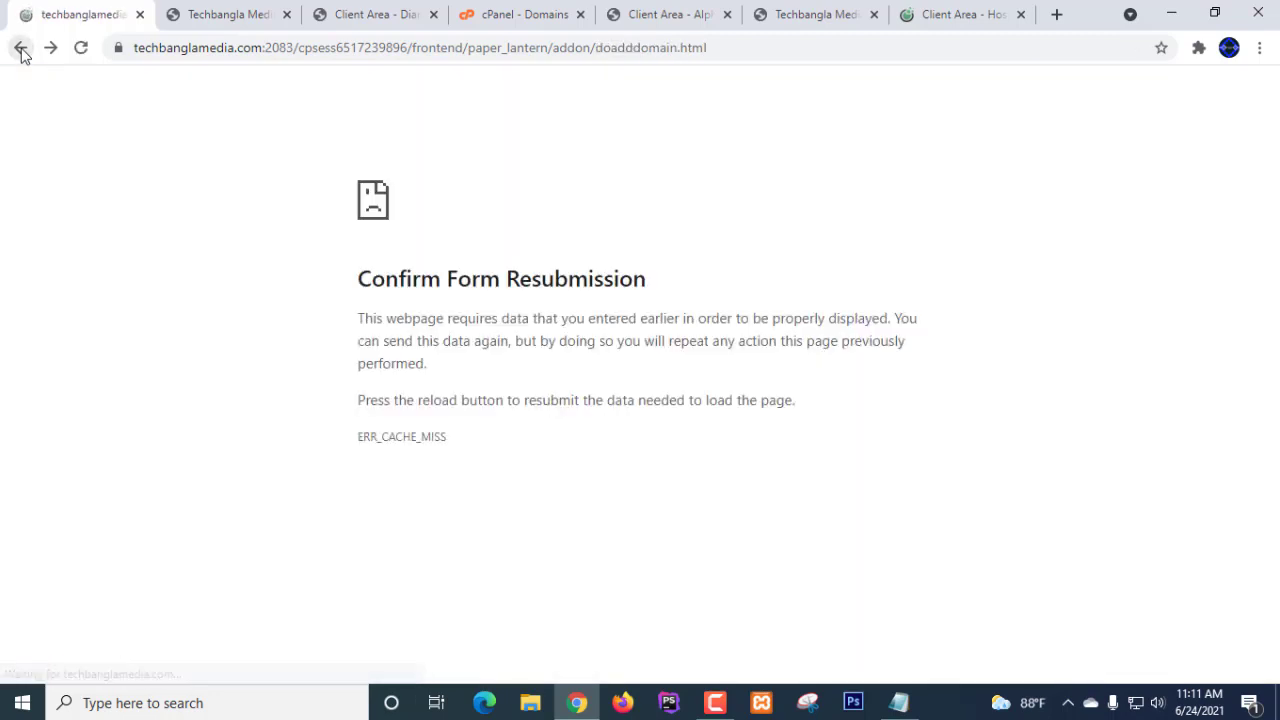
click(51, 52)
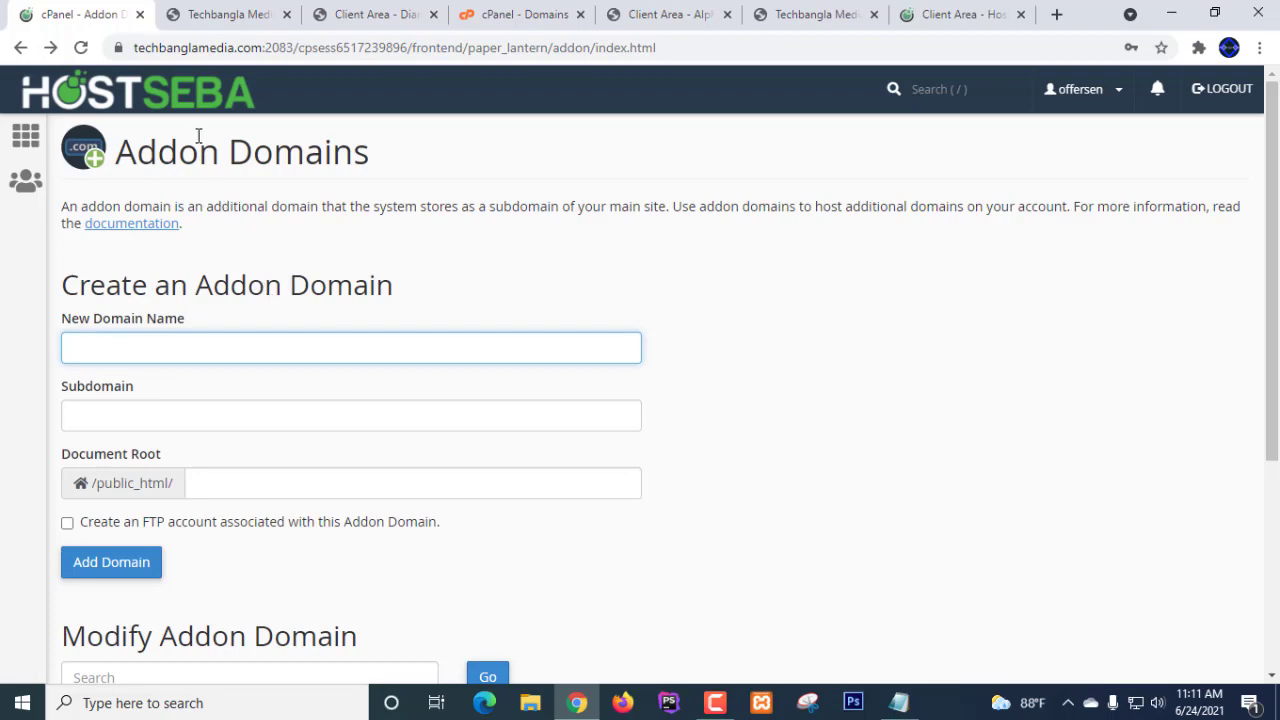
- Return to the cPanel home page and scroll to the Domains group
click(167, 100)
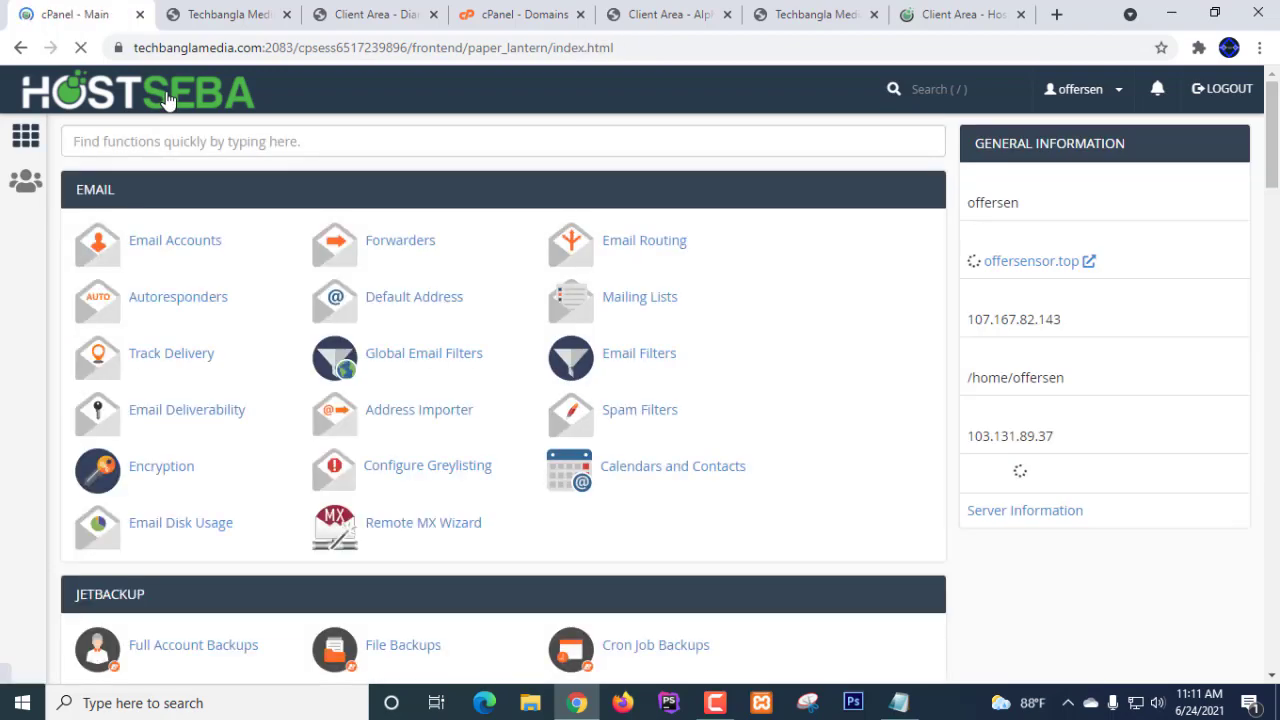
scroll(786, 326, down, 4)
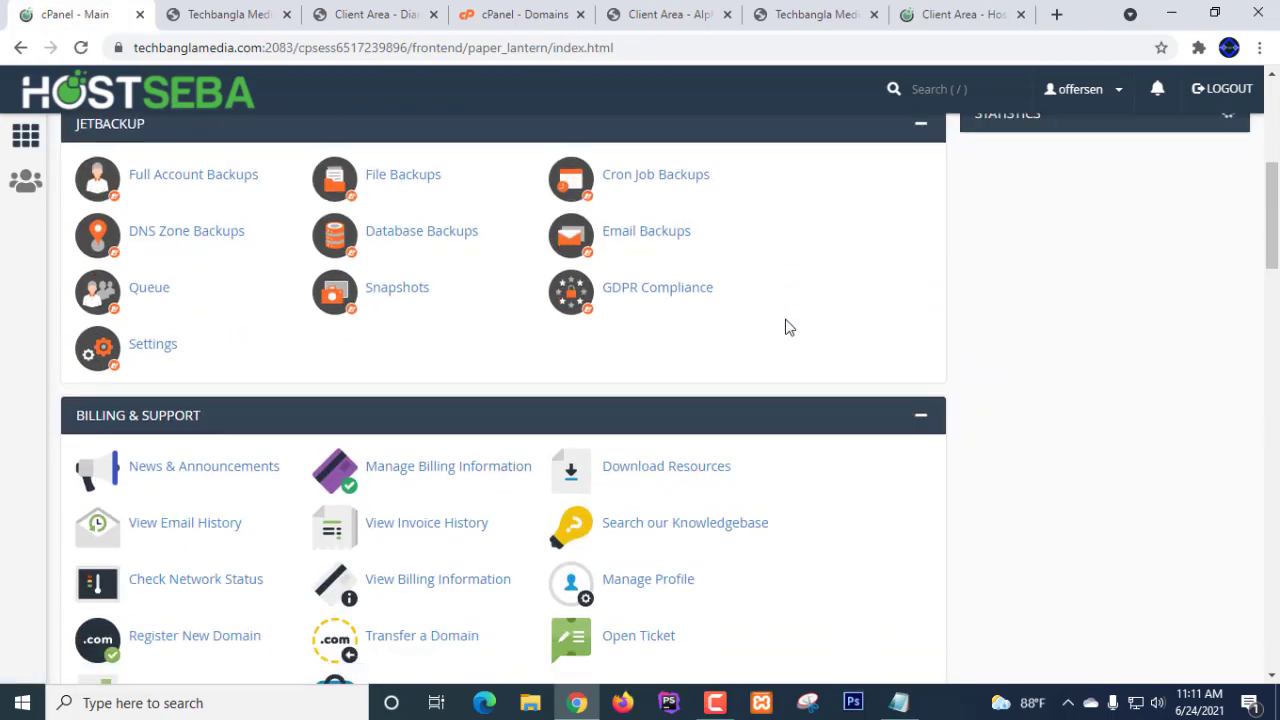
scroll(786, 326, up, 2)
scroll(786, 326, down, 4)
scroll(786, 324, down, 6)
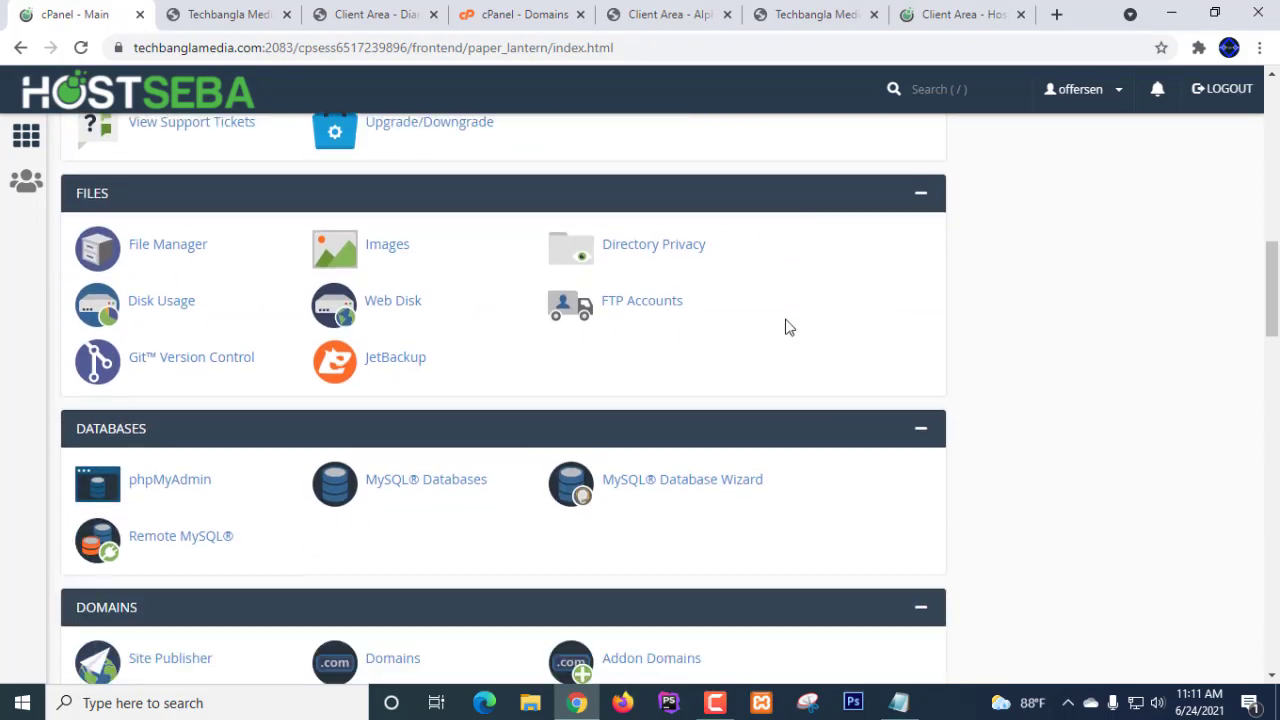
scroll(785, 319, down, 3)
scroll(785, 319, up, 2)
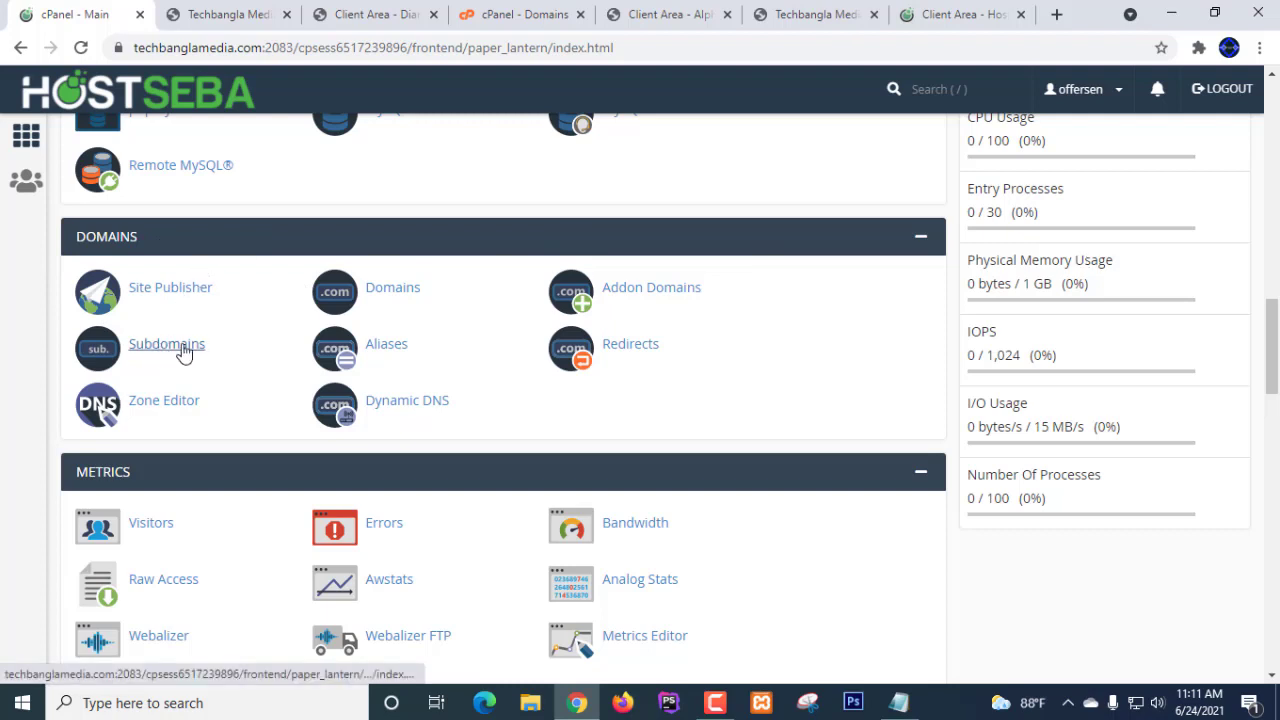
- Open the Subdomains page and look through the parent domain list
click(151, 355)
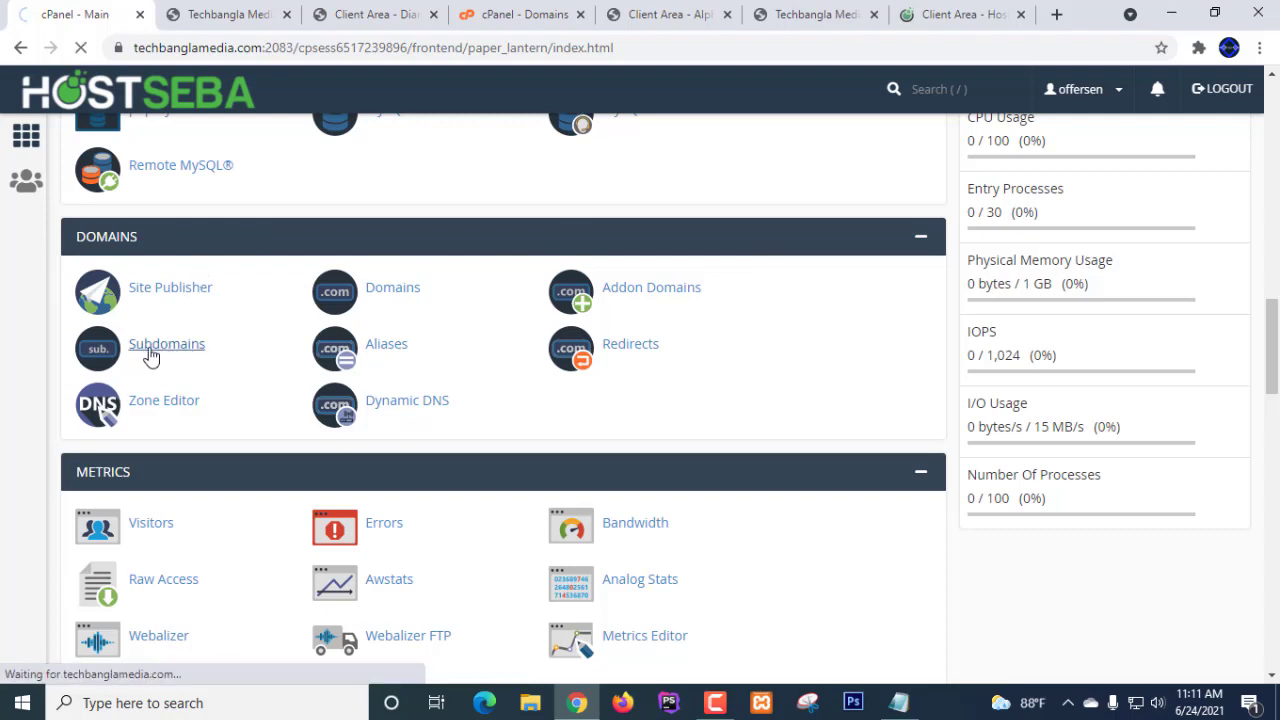
scroll(740, 317, down, 3)
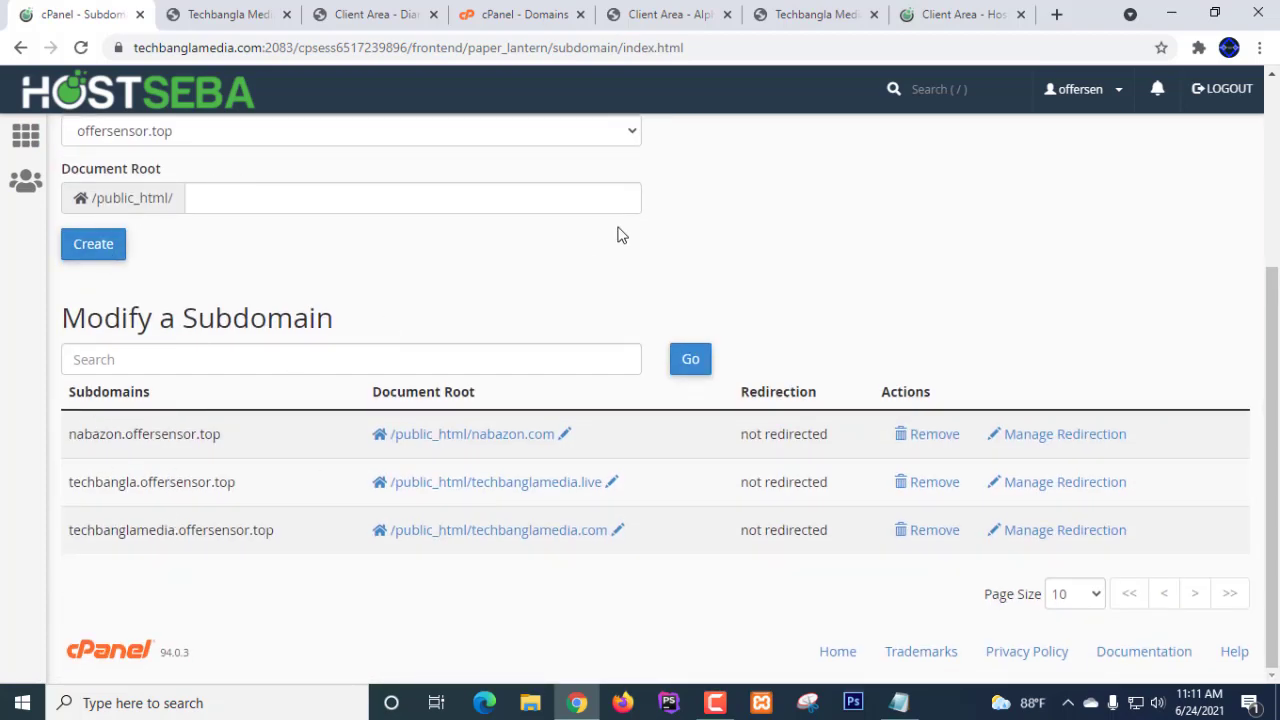
scroll(617, 236, up, 2)
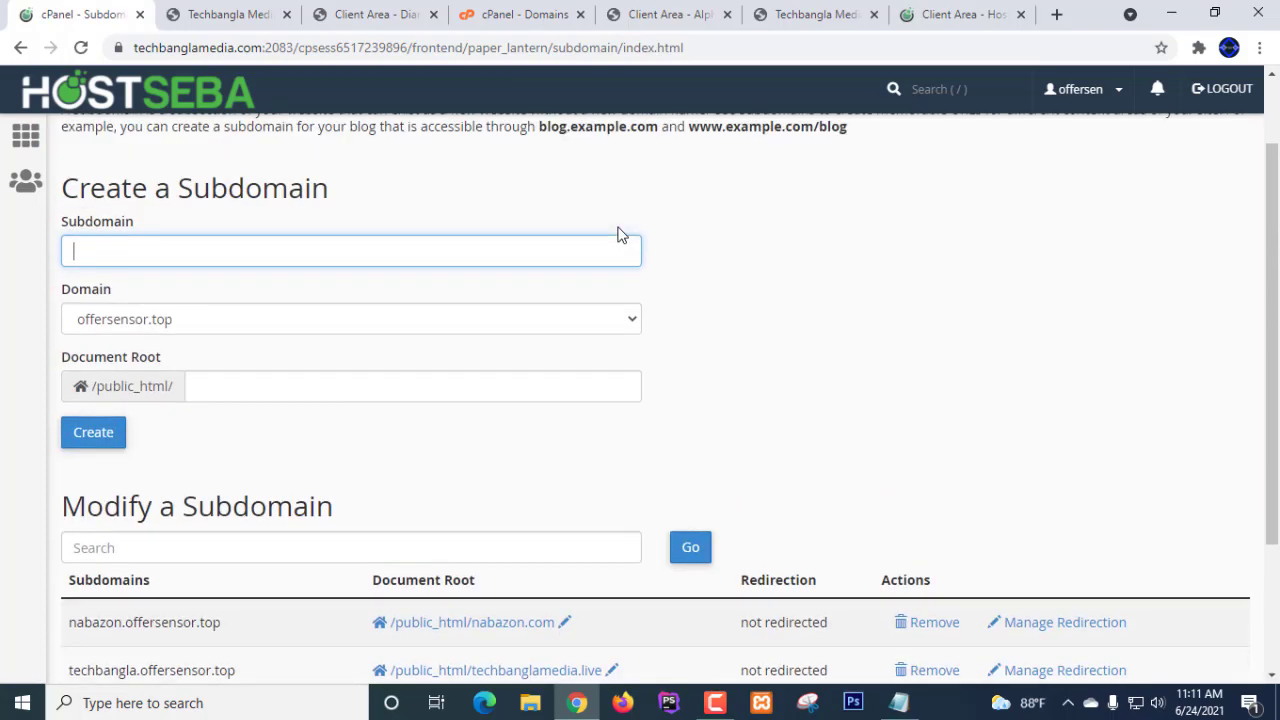
click(234, 332)
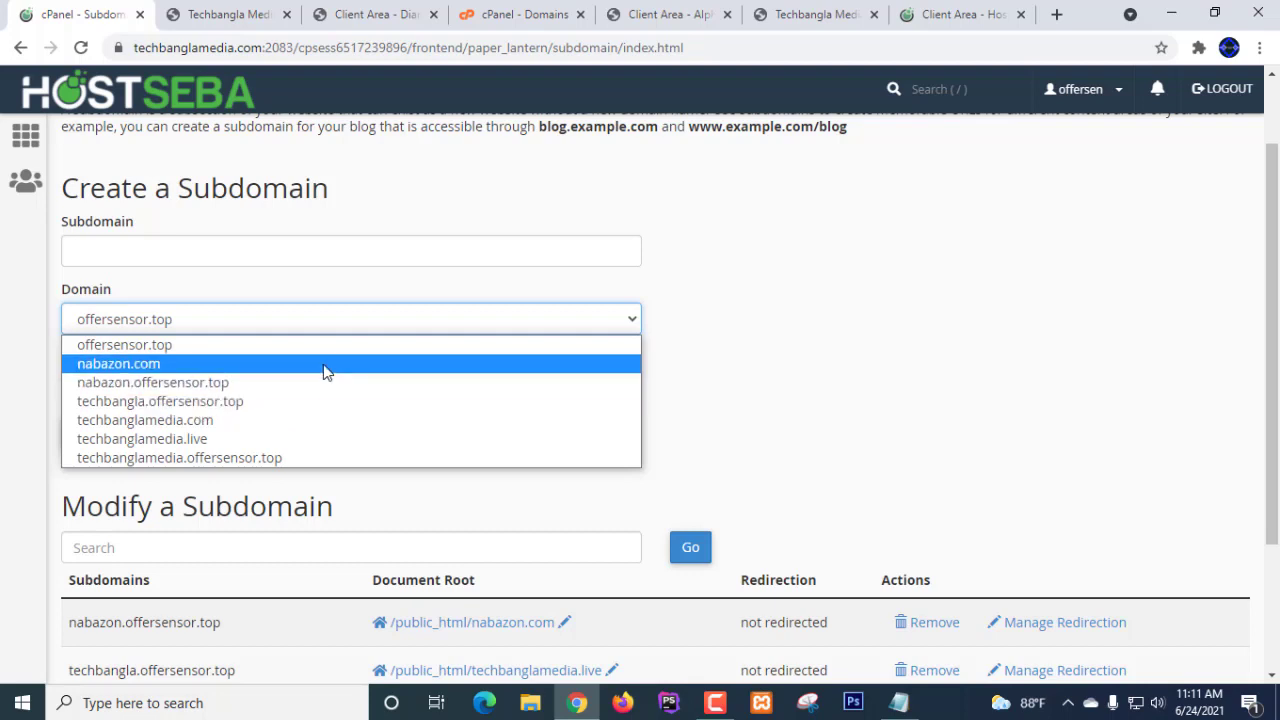
click(750, 372)
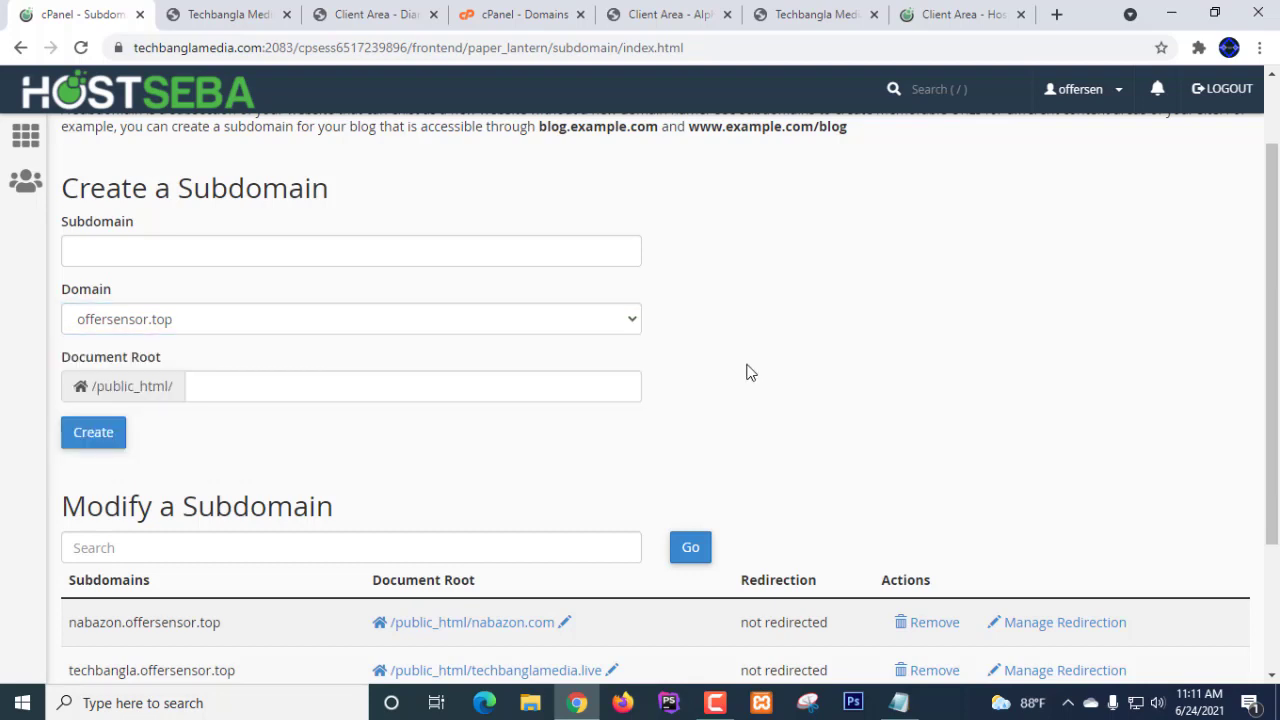
- Enter subdomain shop with root public_html/shop and choose nabazon.com as parent domain
click(141, 241)
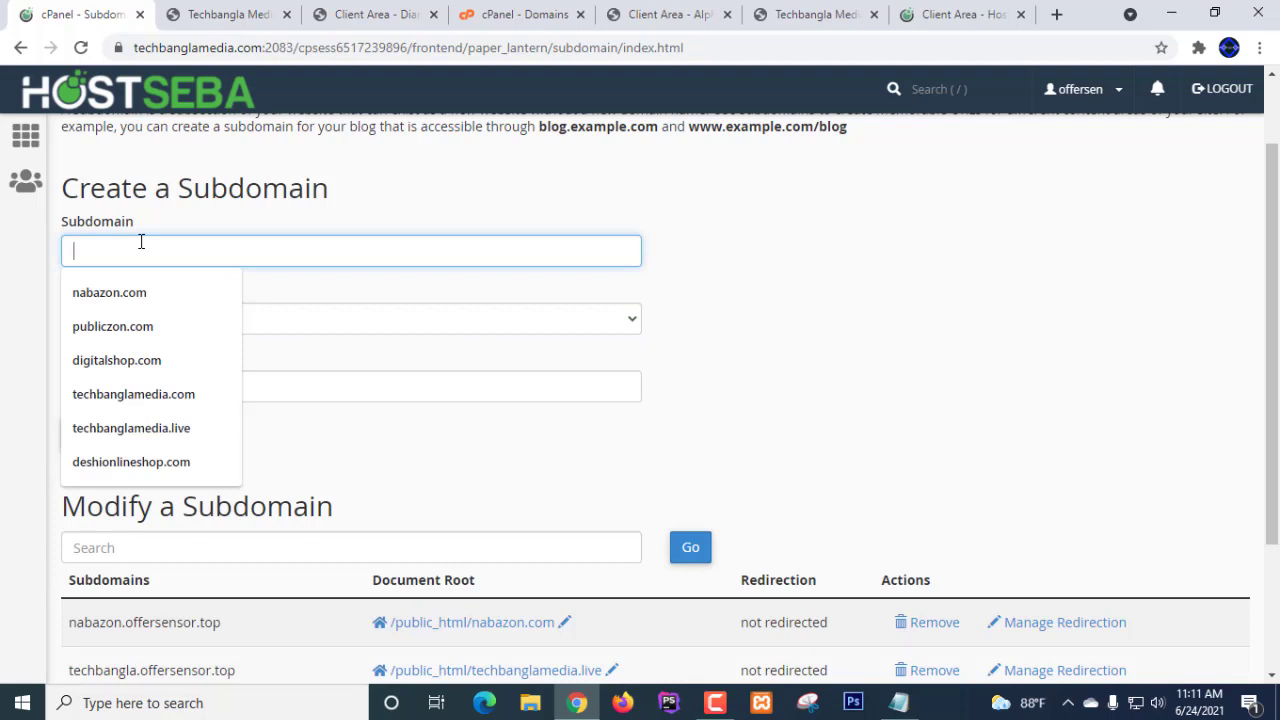
text(shop)
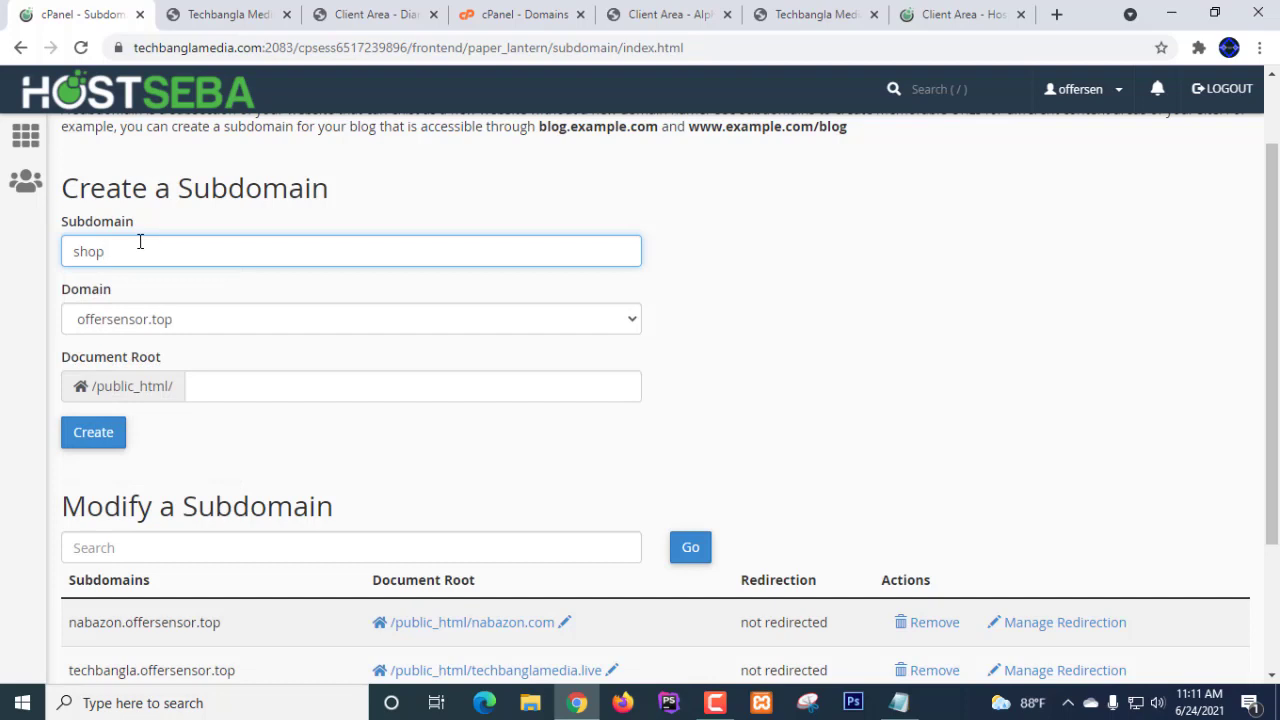
click(744, 280)
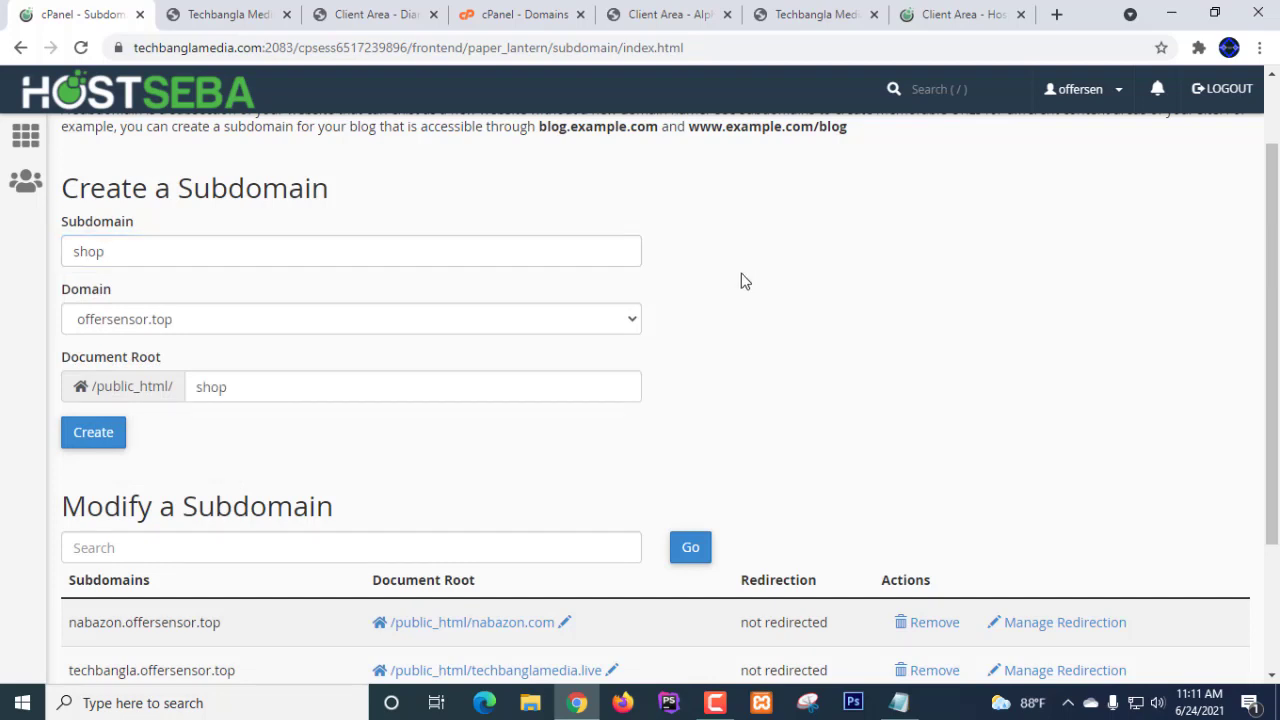
click(431, 319)
click(143, 364)
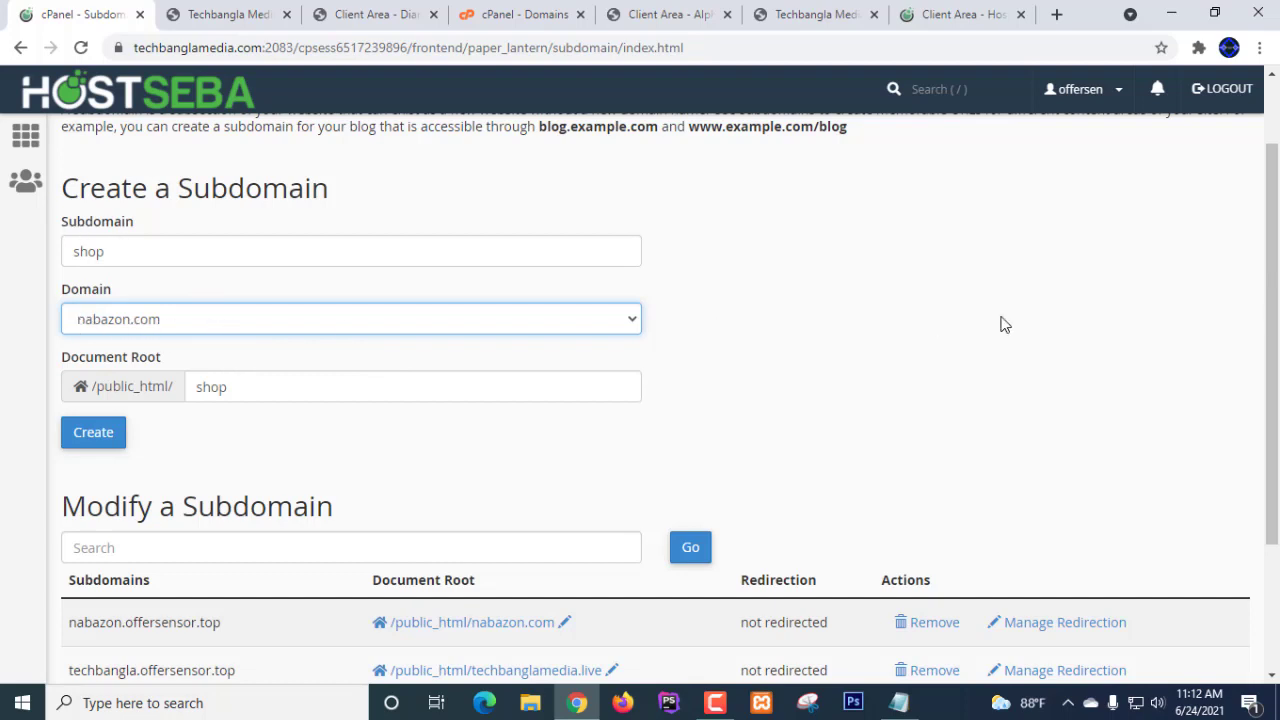
scroll(1005, 325, down, 3)
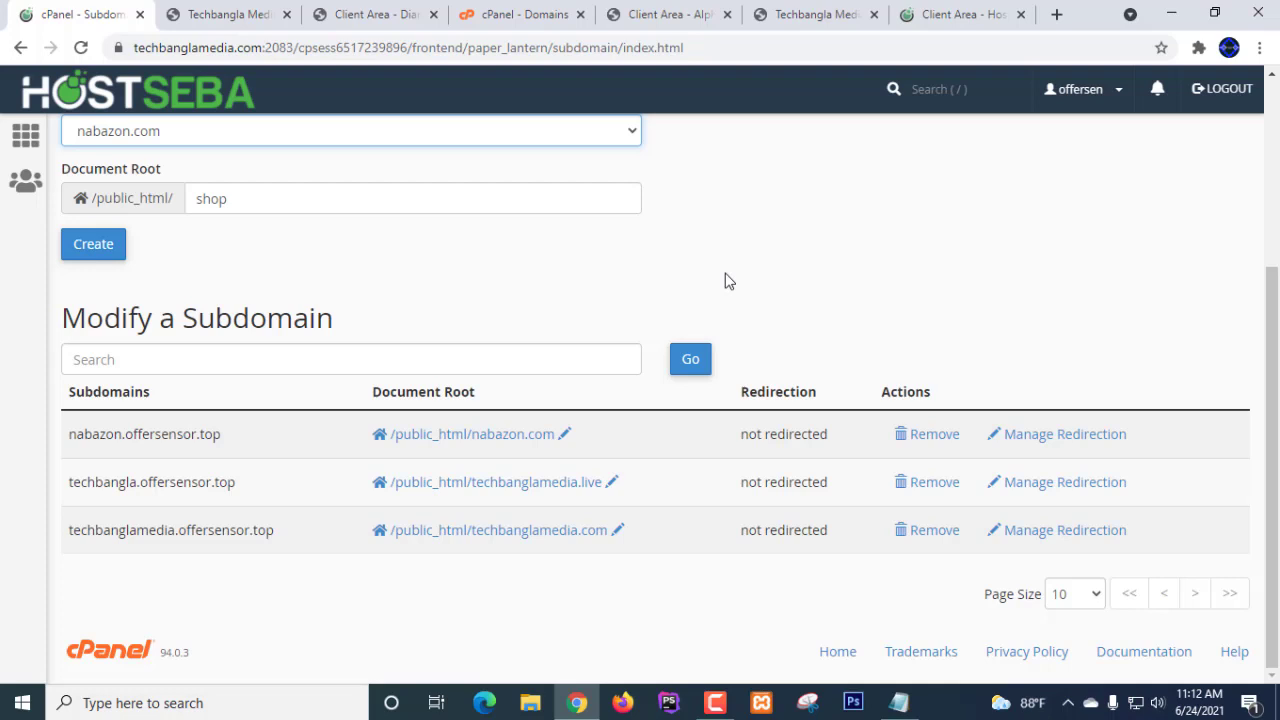
scroll(803, 311, up, 1)
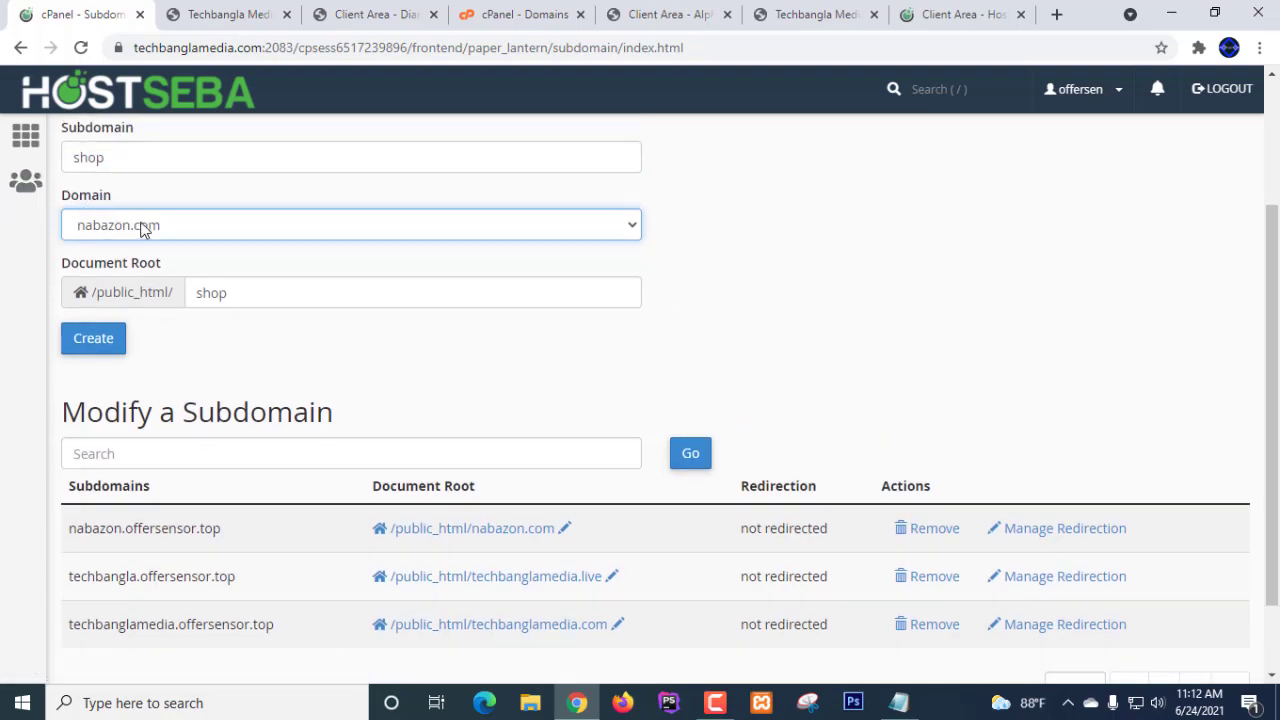
scroll(140, 230, up, 2)
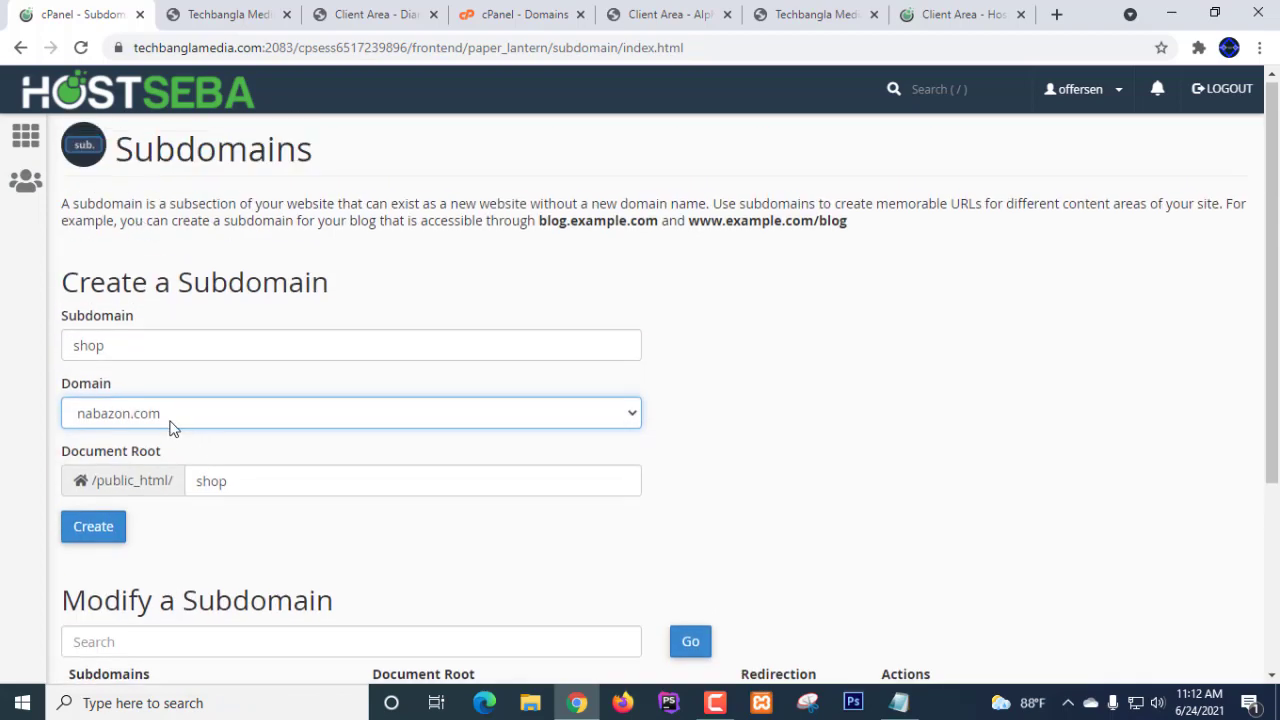
scroll(891, 374, down, 1)
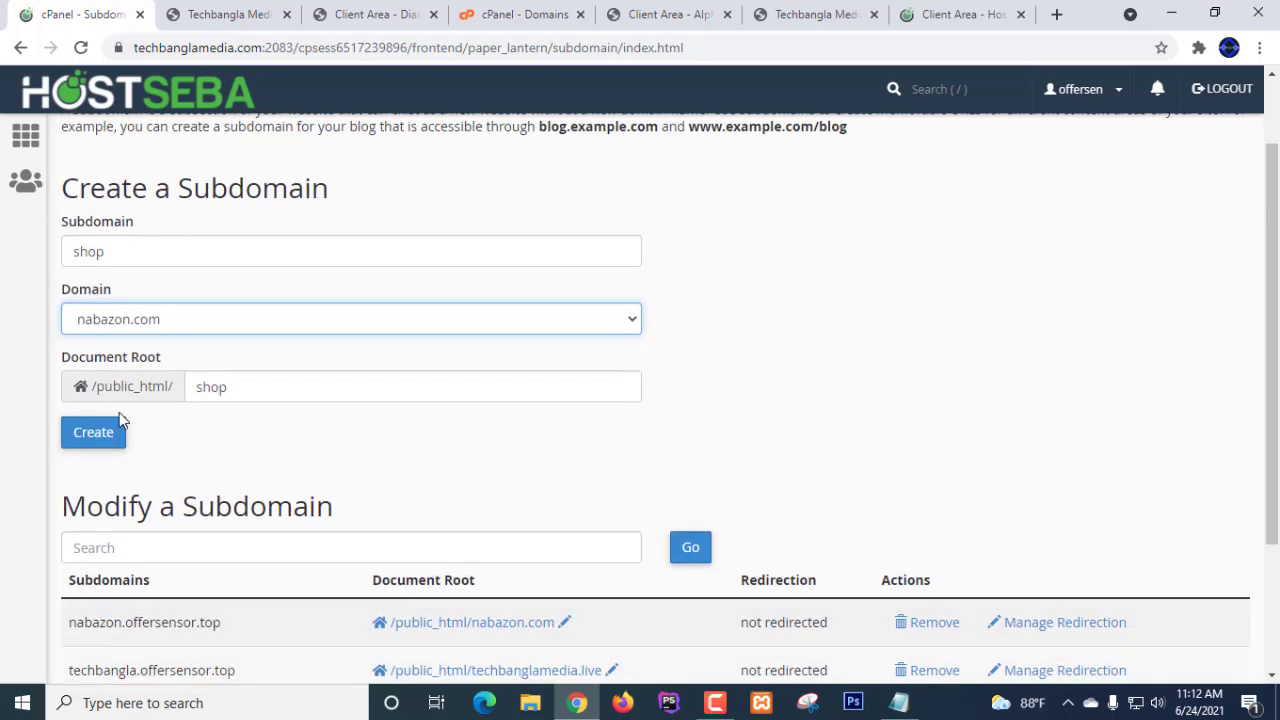
- Create shop.nabazon.com, check the success message, and return to the subdomain list
click(103, 440)
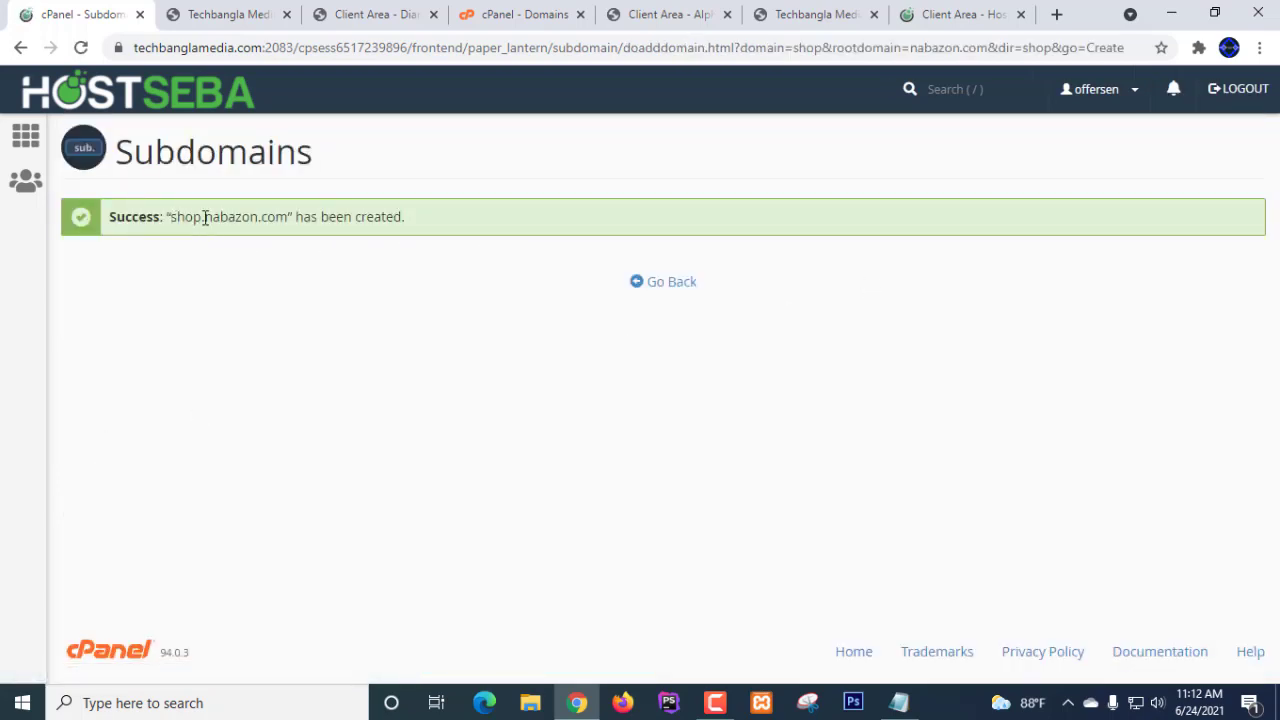
drag(207, 216, 258, 217)
click(195, 252)
drag(171, 217, 291, 215)
click(560, 245)
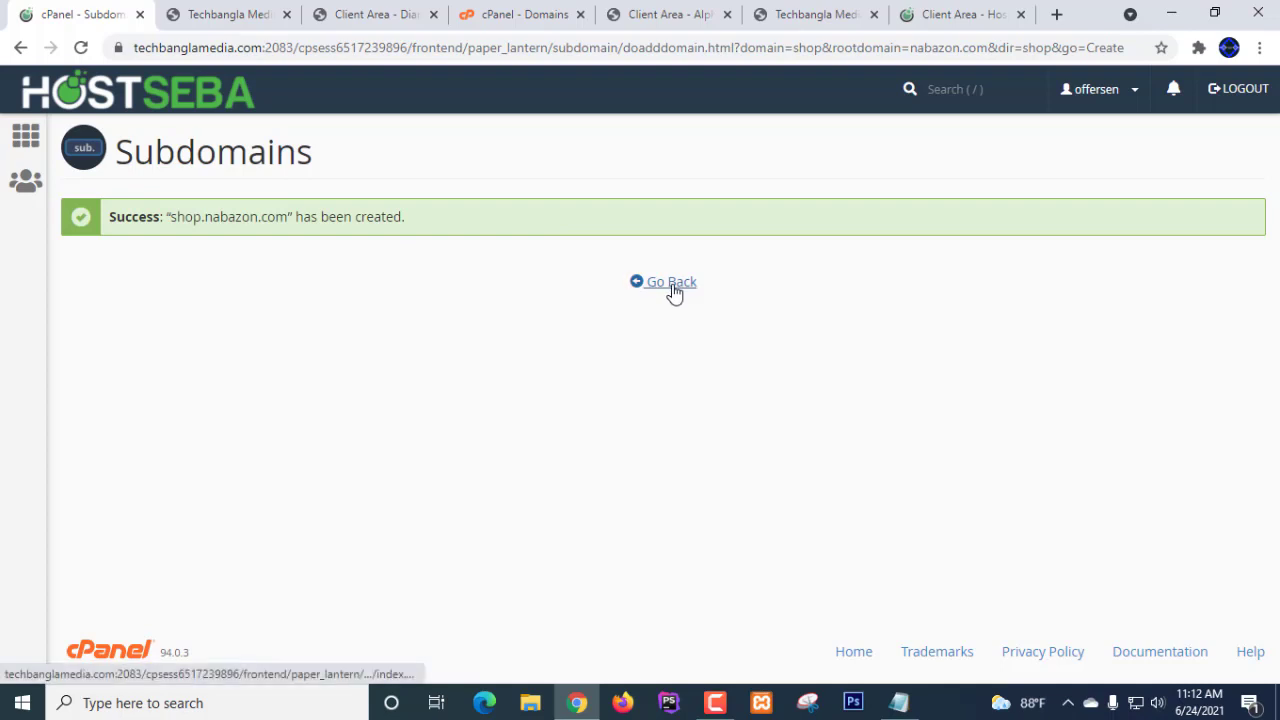
click(673, 291)
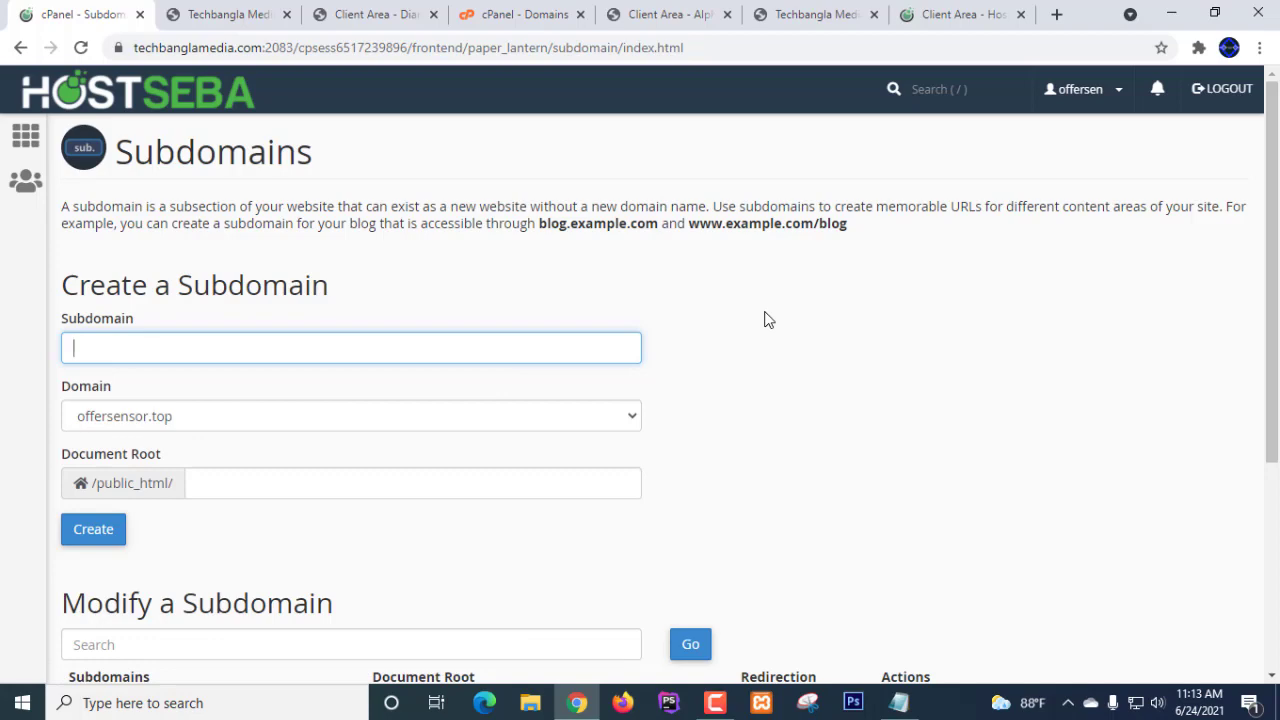
scroll(766, 318, down, 4)
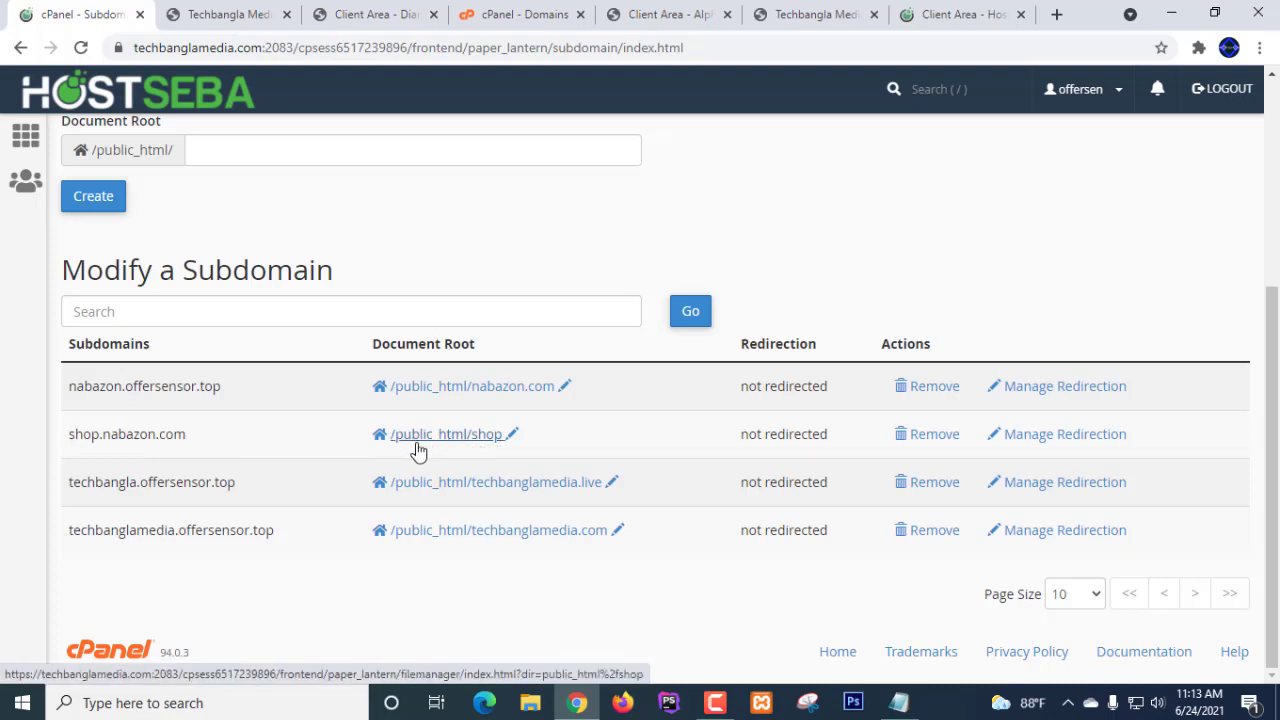
- Open /public_html/shop from the shop.nabazon.com row in File Manager and confirm it's empty
click(490, 451)
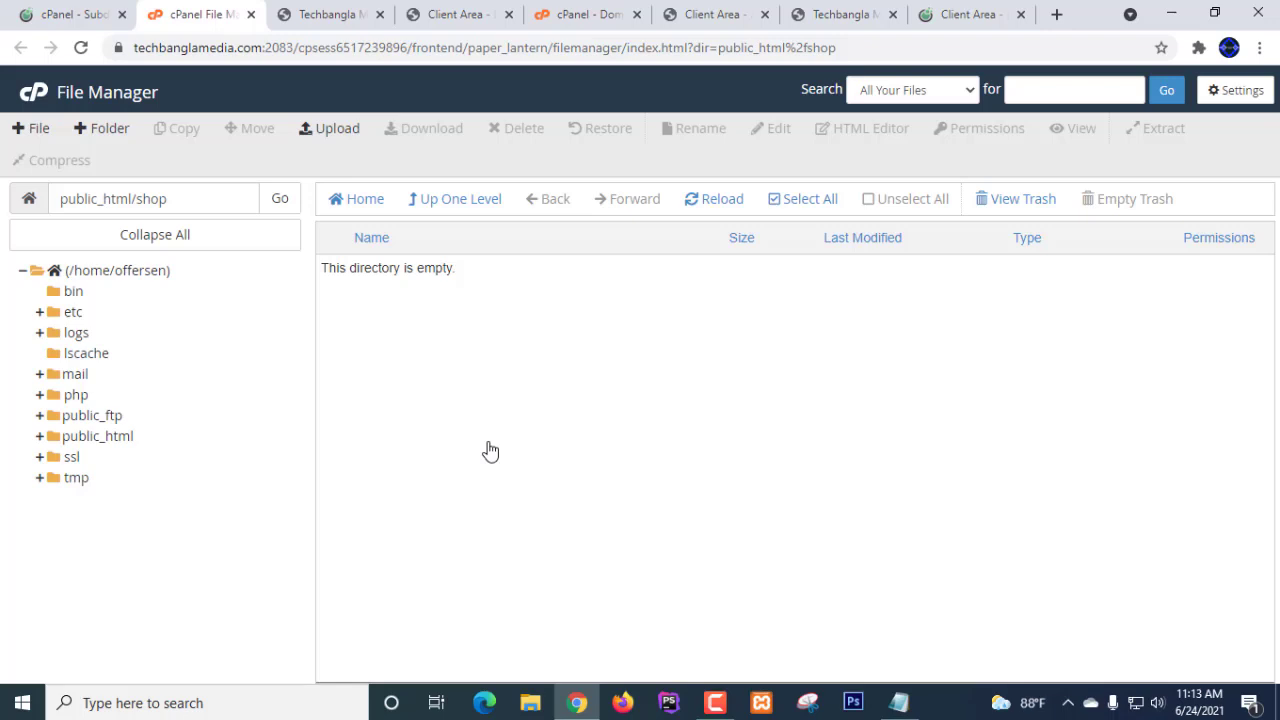
click(710, 703)
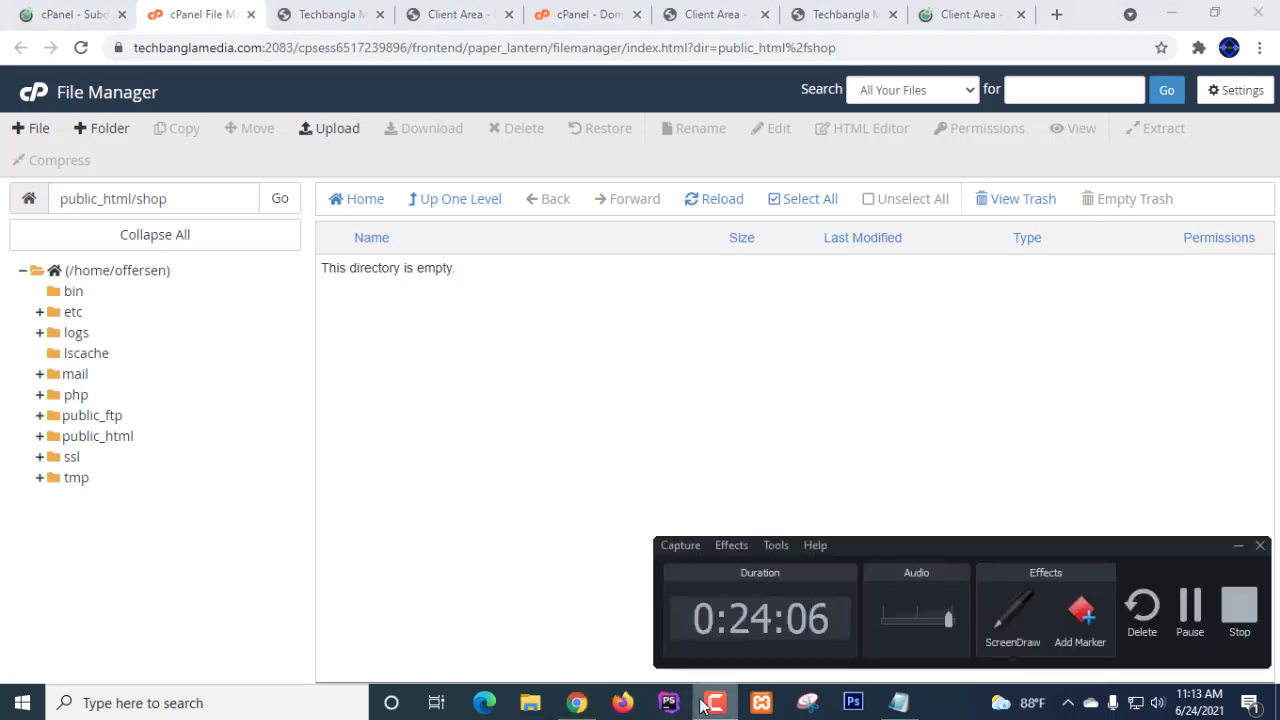
click(705, 703)
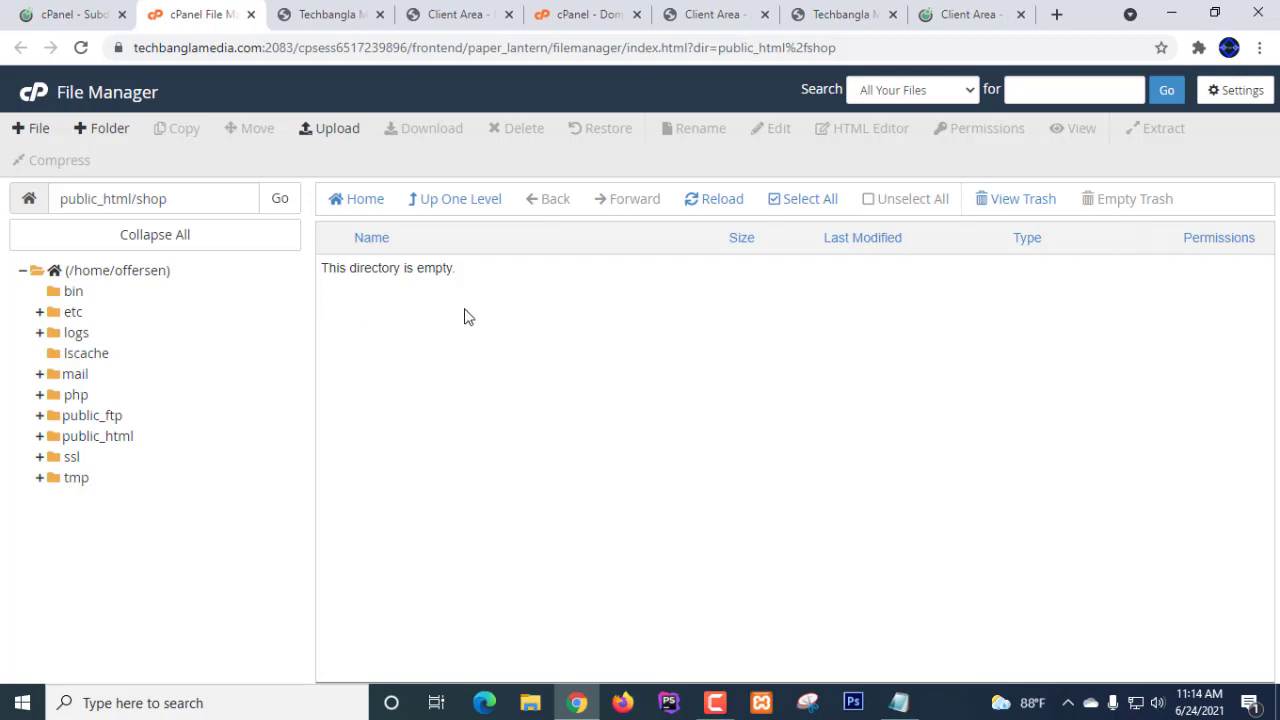
- Go from the Subdomains tab to the cPanel home page and browse its tool sections
click(70, 15)
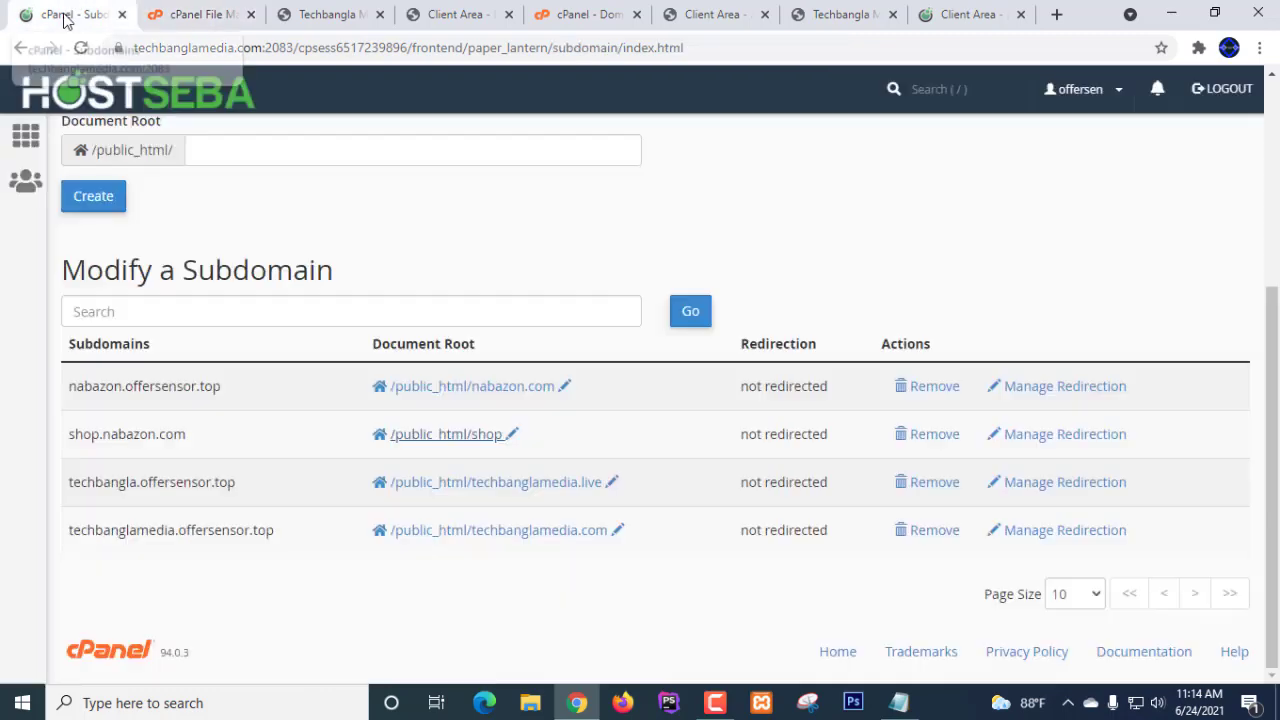
scroll(929, 323, up, 4)
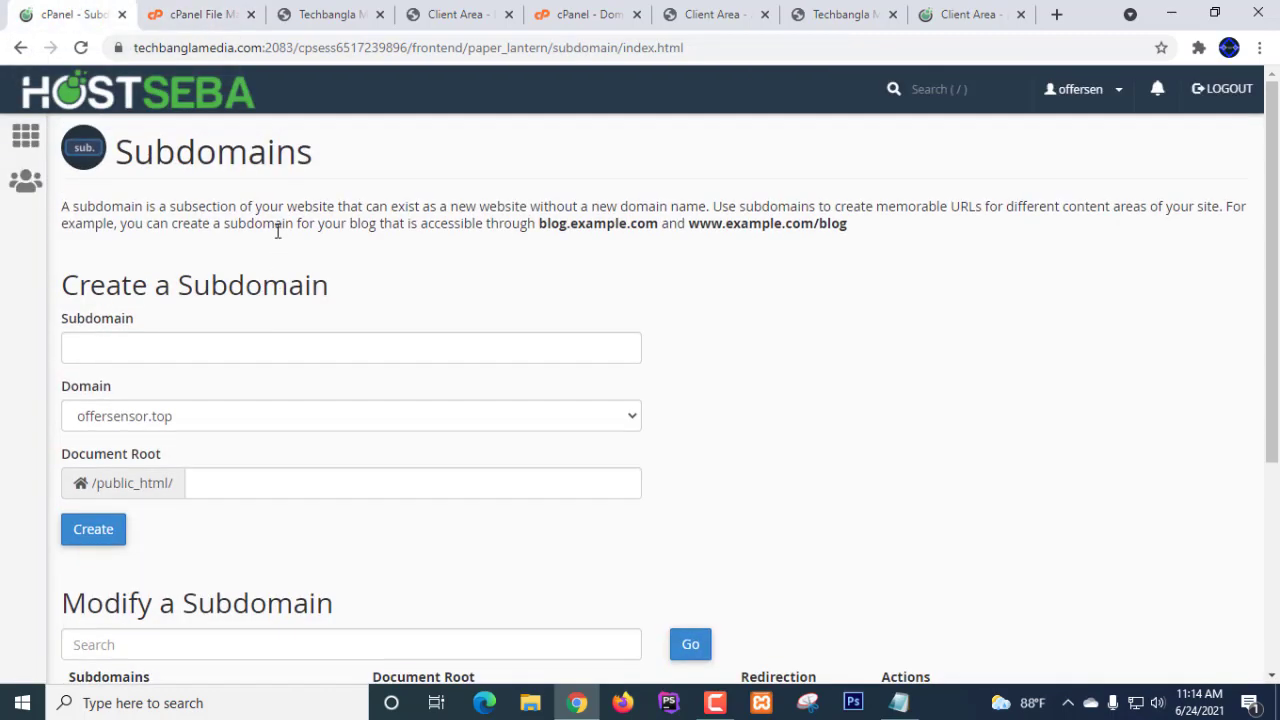
click(134, 105)
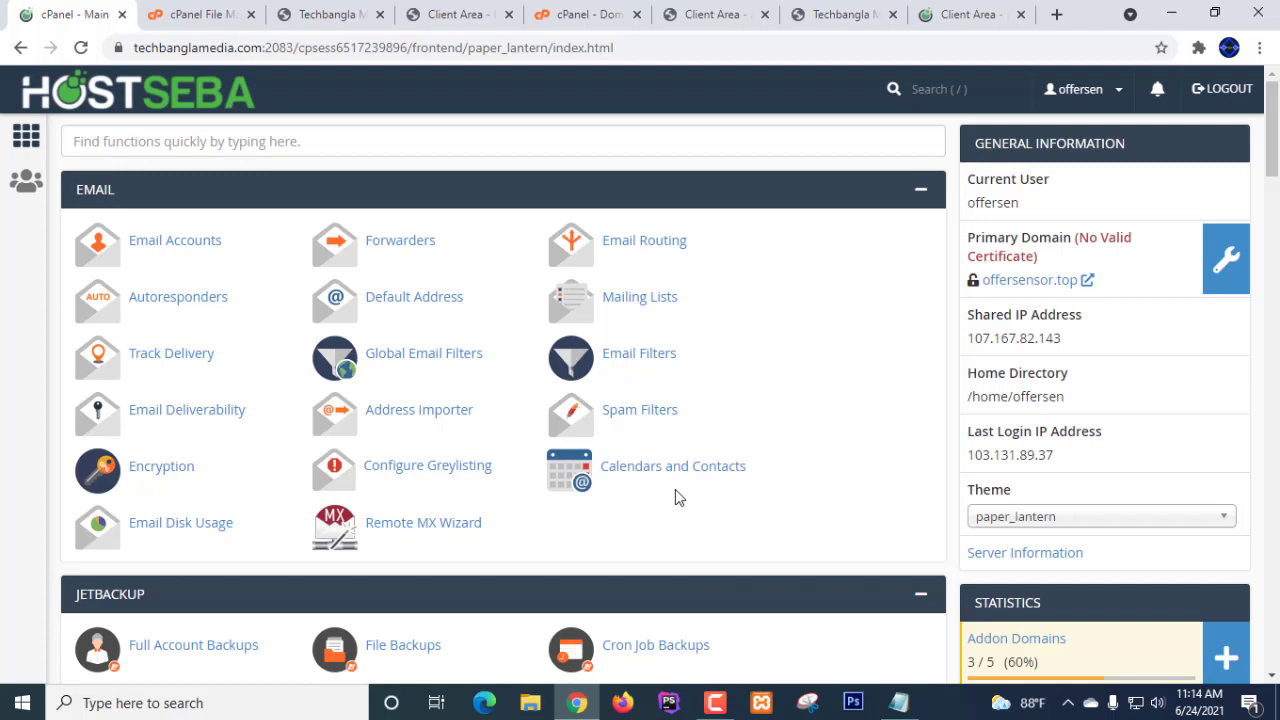
scroll(320, 420, down, 5)
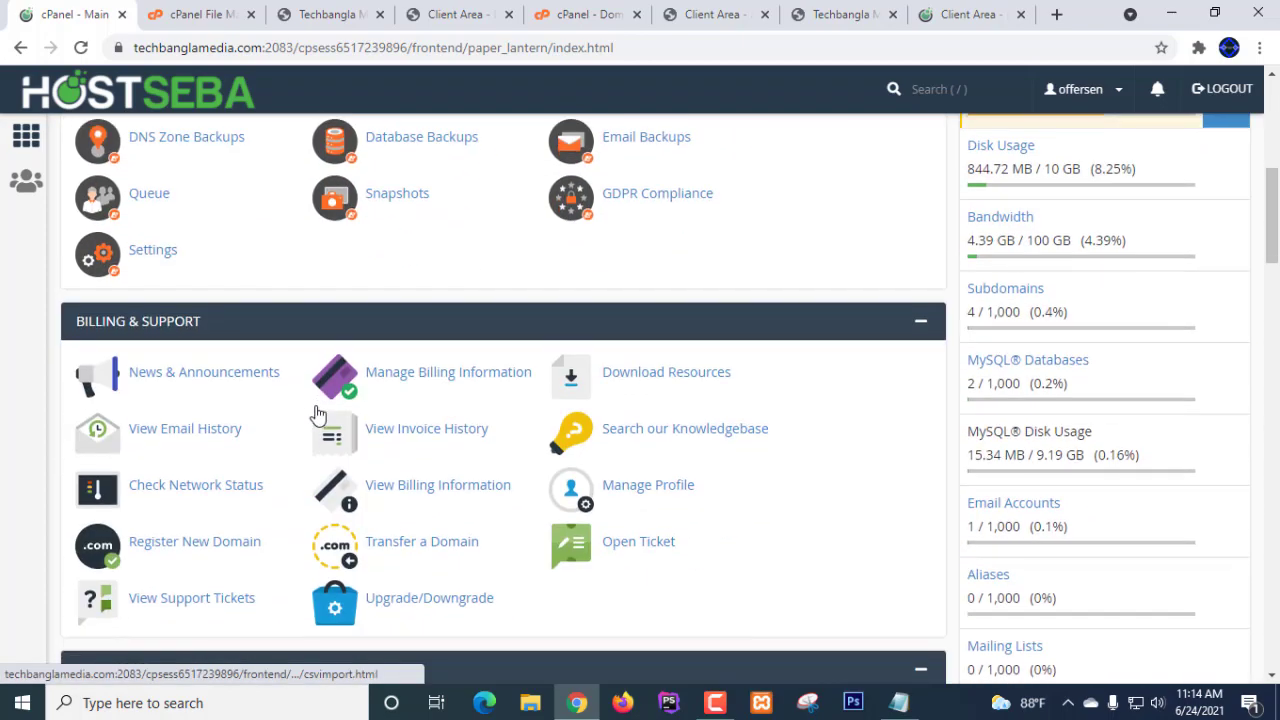
scroll(320, 412, down, 11)
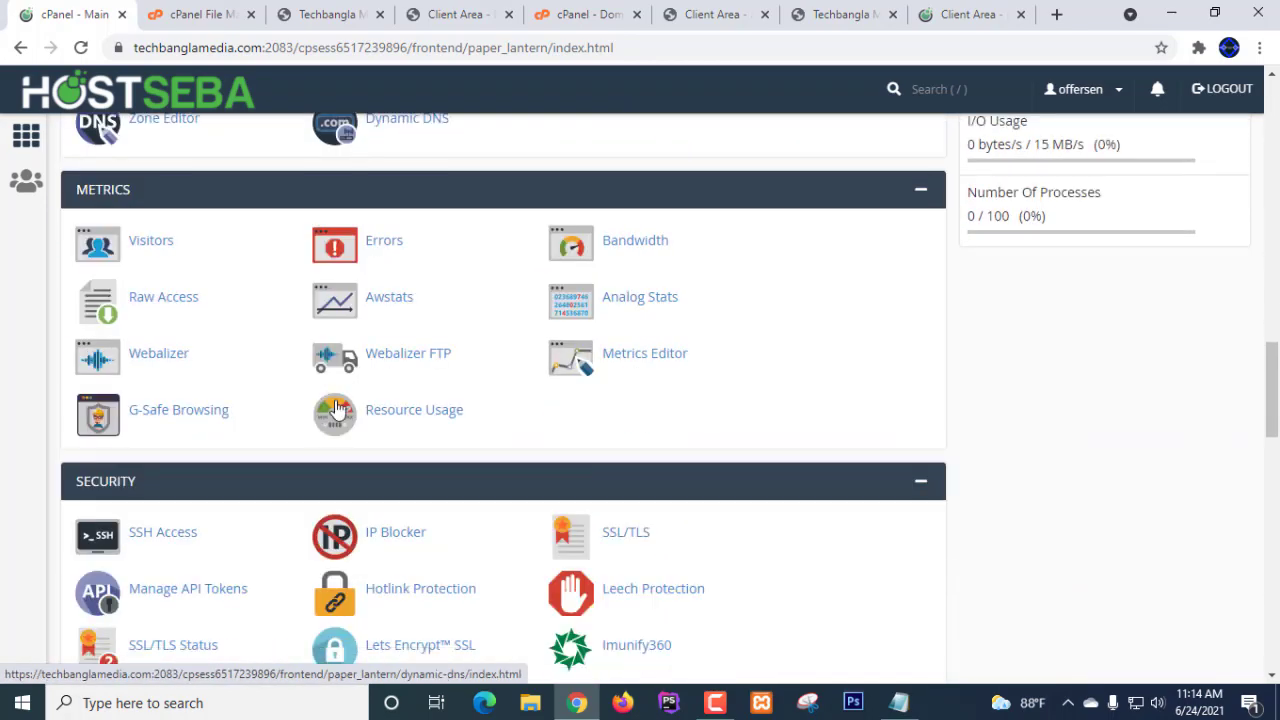
scroll(786, 374, down, 2)
scroll(786, 374, up, 7)
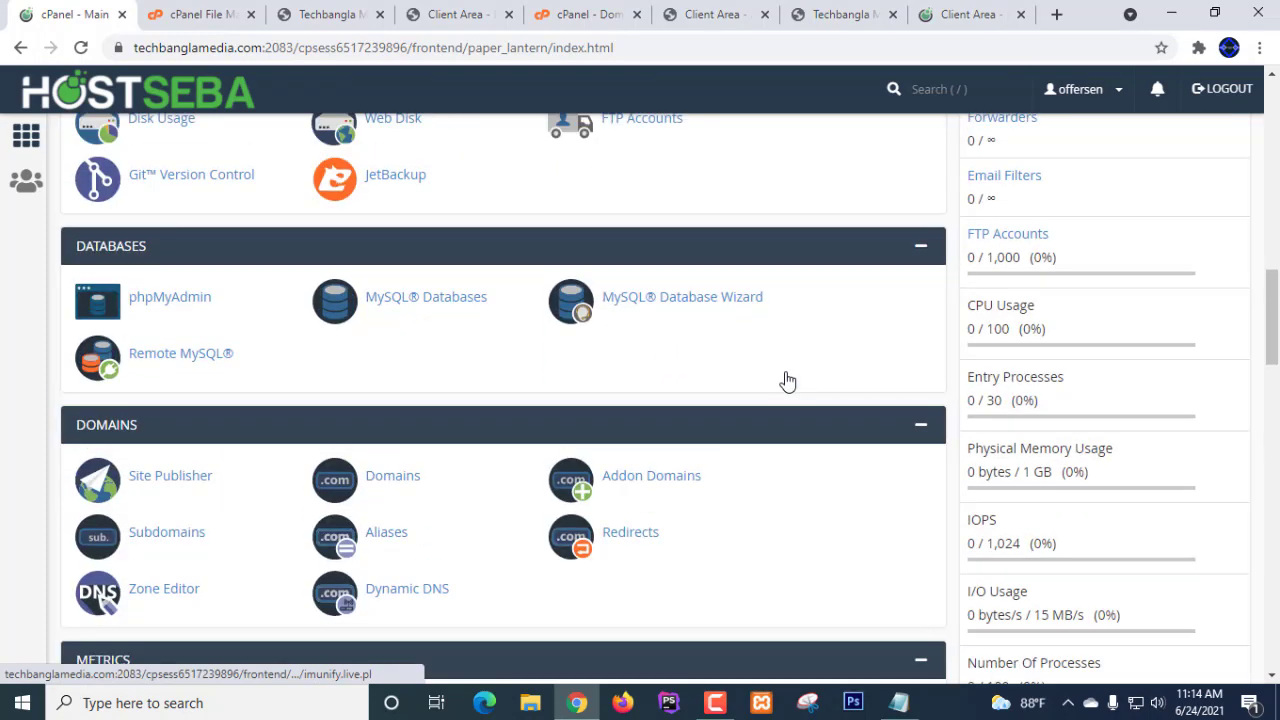
scroll(786, 380, up, 11)
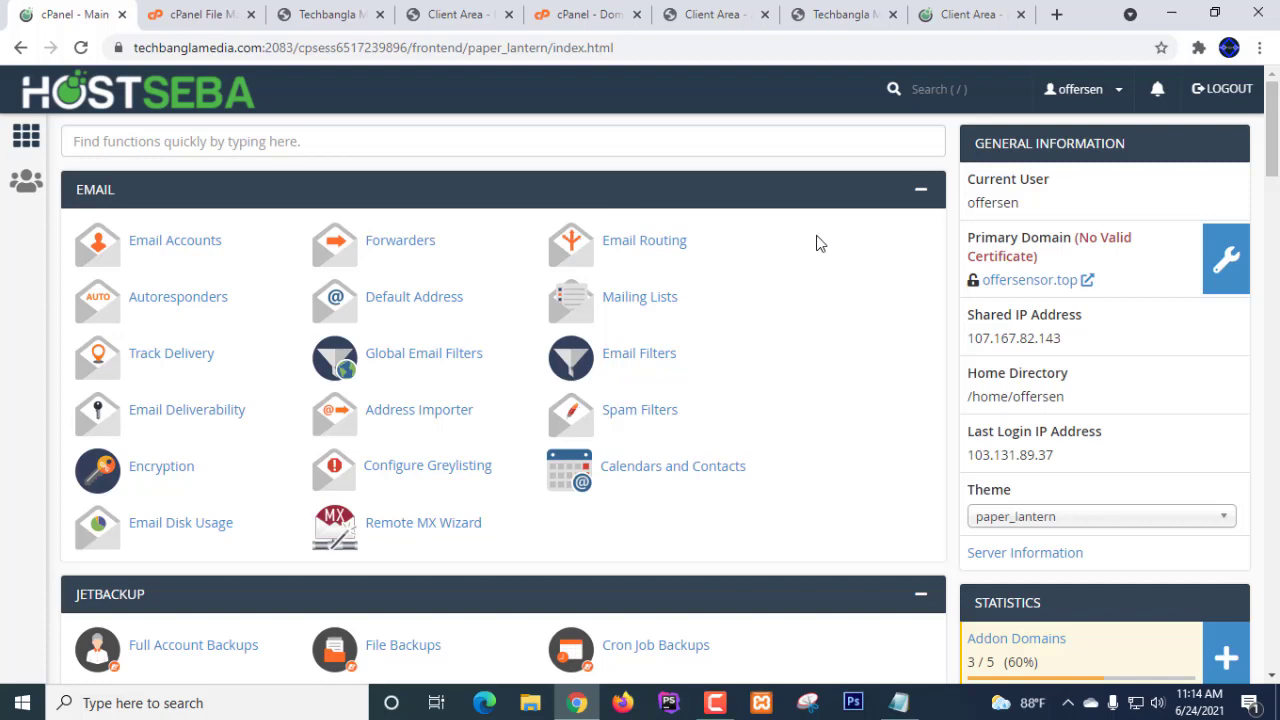
click(340, 146)
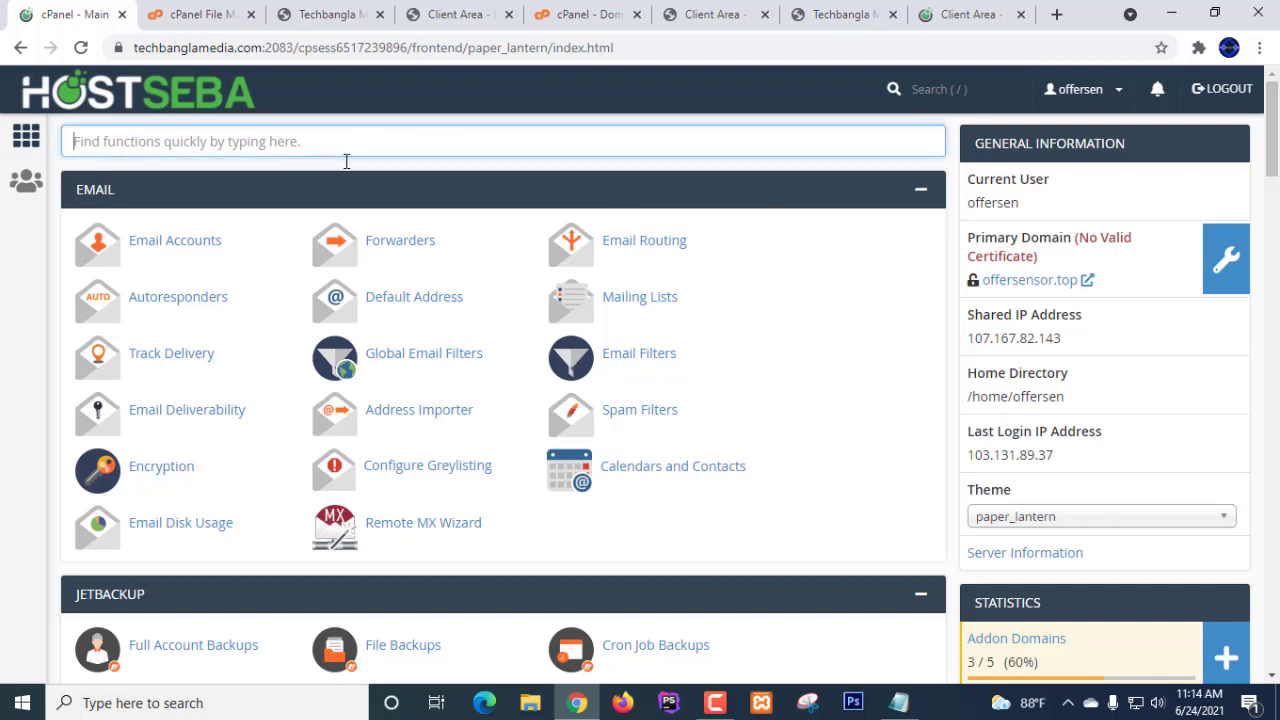
click(828, 274)
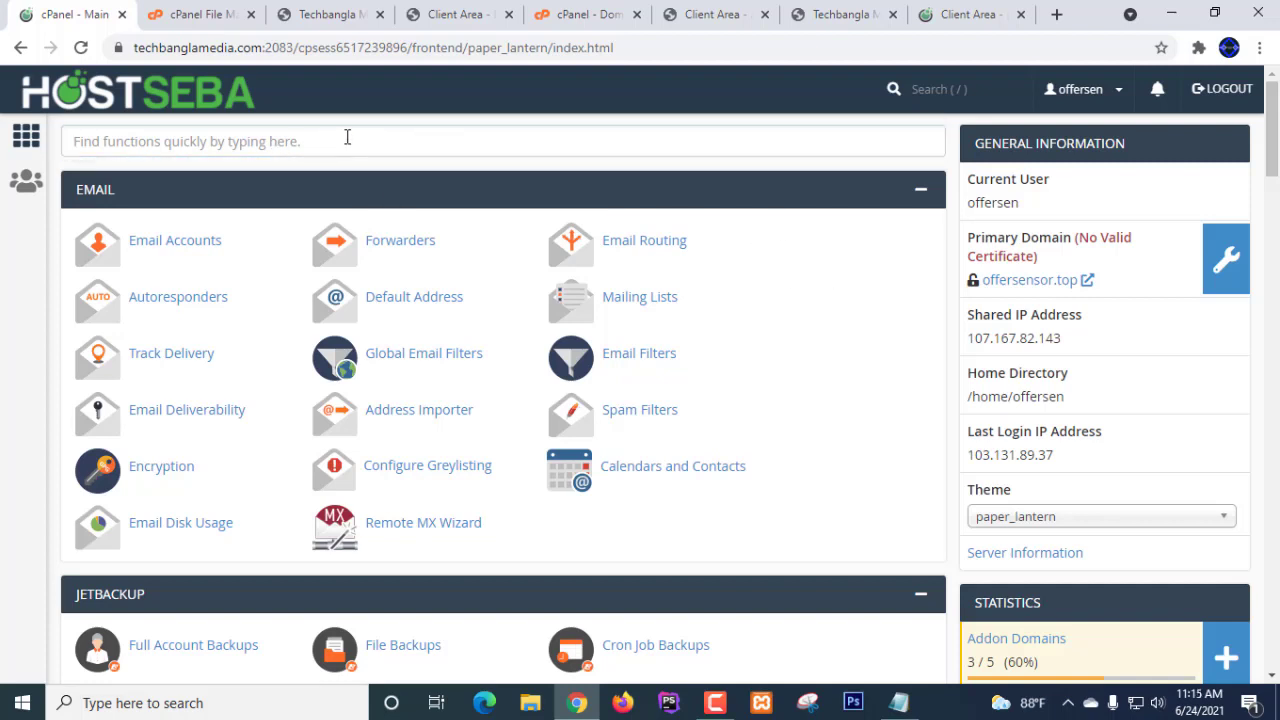